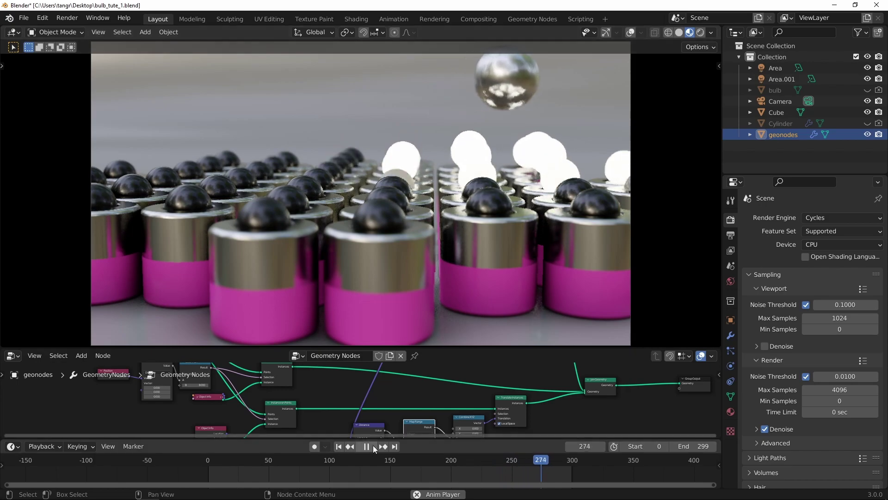
Step: Stop the animation playback and preview the finished bulb scene in rendered shading from another angle
key("space")
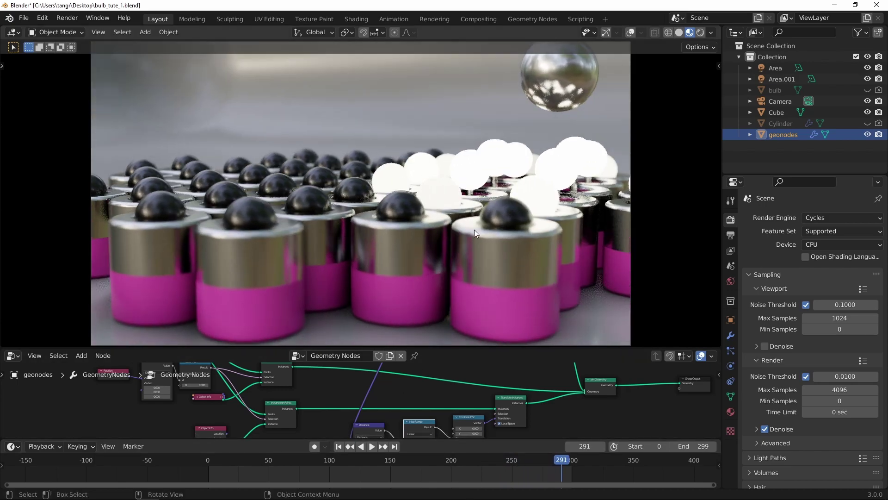
left_click(700, 32)
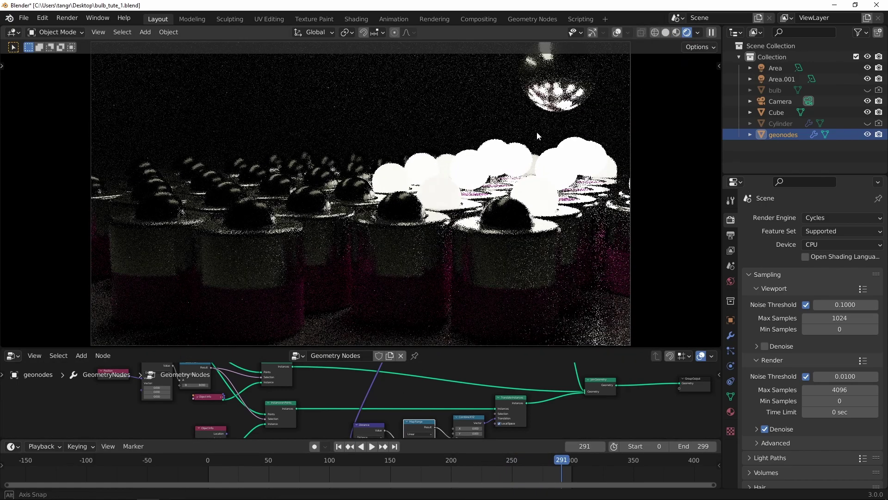
middle_click_drag(537, 131, 482, 143)
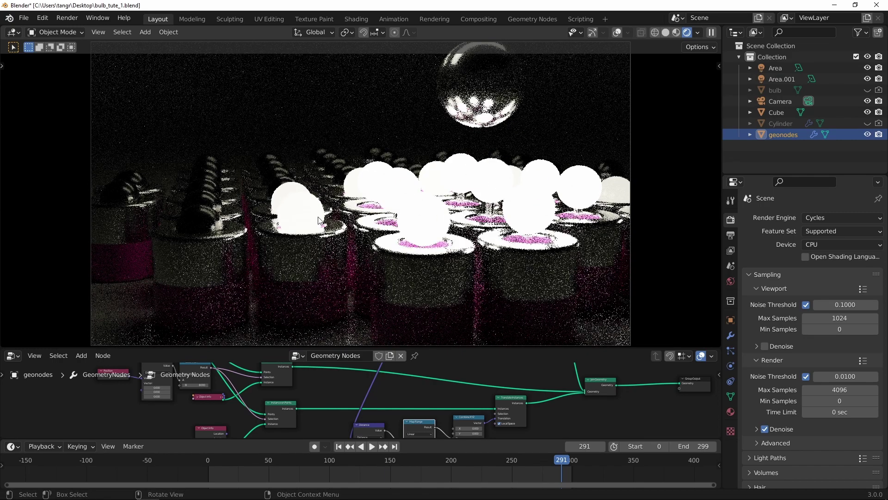
middle_click_drag(397, 204, 395, 219, "ctrl")
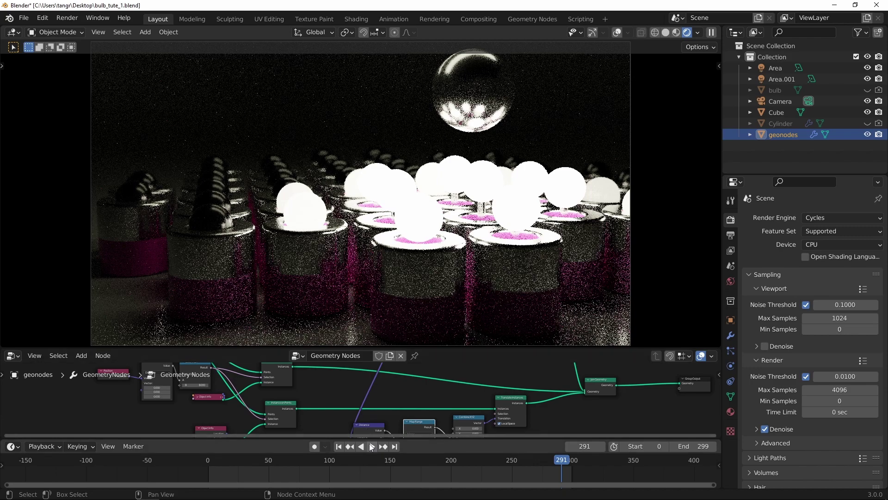
scroll(419, 303, "down", 2)
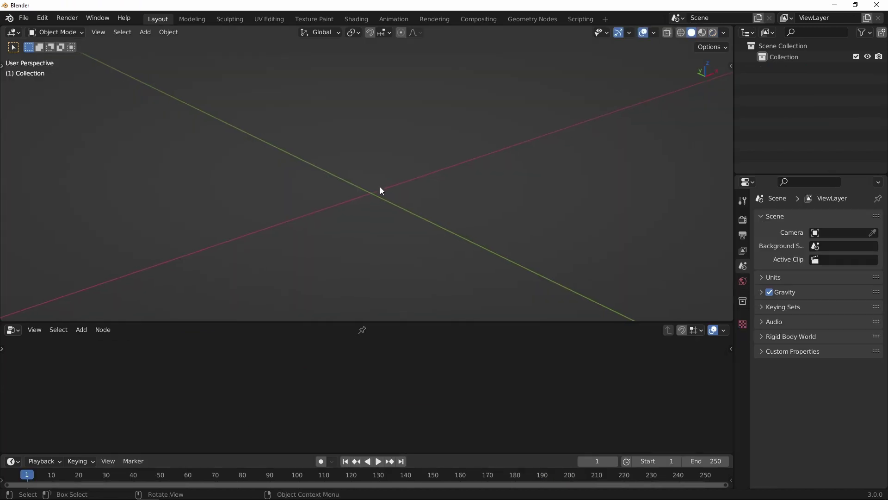
Step: Add a mesh cylinder at the world origin with its default settings, viewed from the front
middle_click_drag(379, 187, 387, 179, "shift")
key("shift+a")
mouse_move(388, 176)
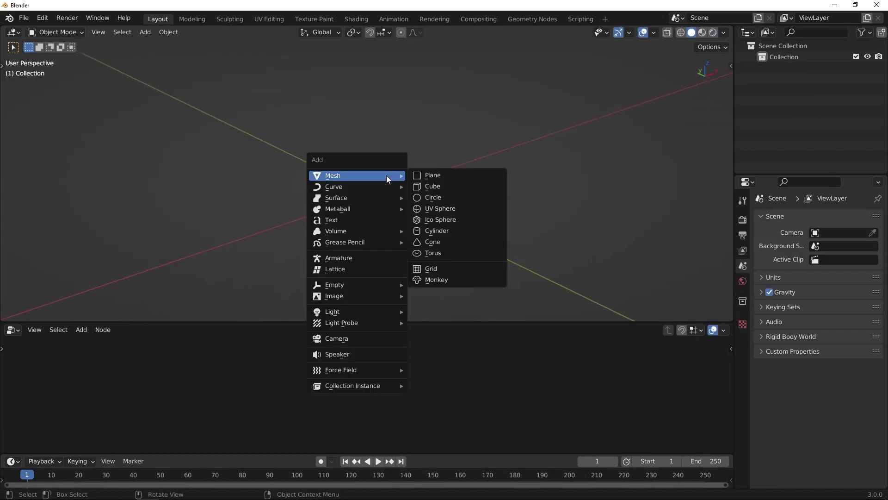
left_click(434, 233)
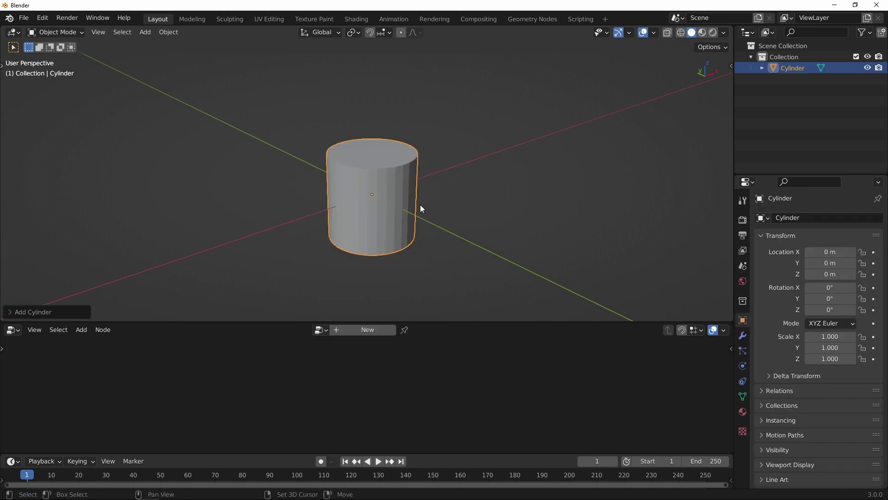
key("KP_1")
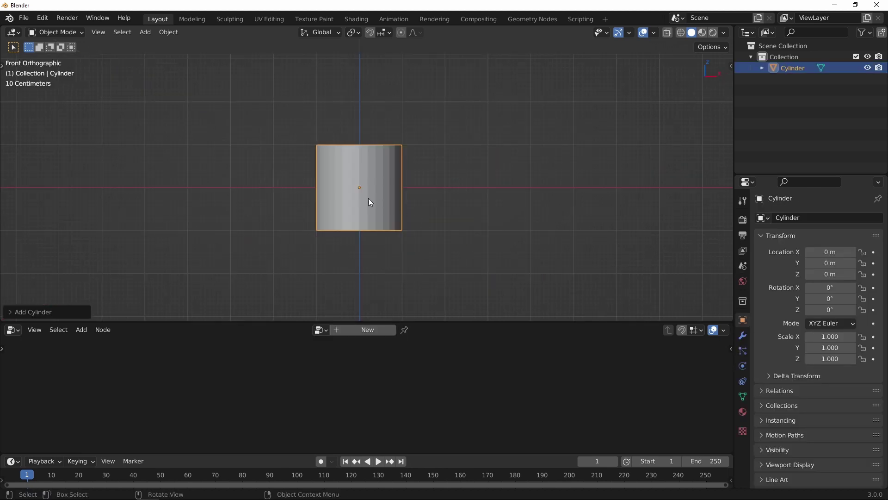
left_click(16, 313)
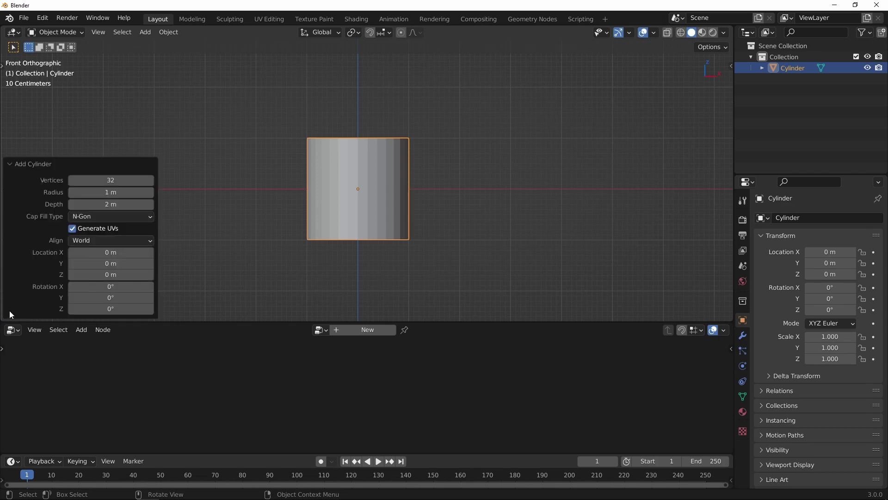
middle_click_drag(352, 214, 414, 198, "shift")
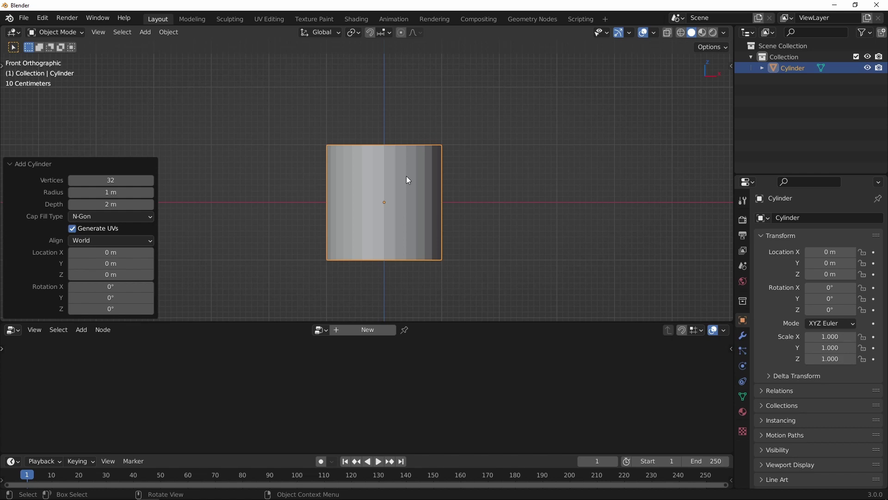
Step: Move the cylinder's entire mesh up 1 m along Z in edit mode so its base sits at the origin
key("Tab")
scroll(409, 173, "down", 1)
key("alt+a")
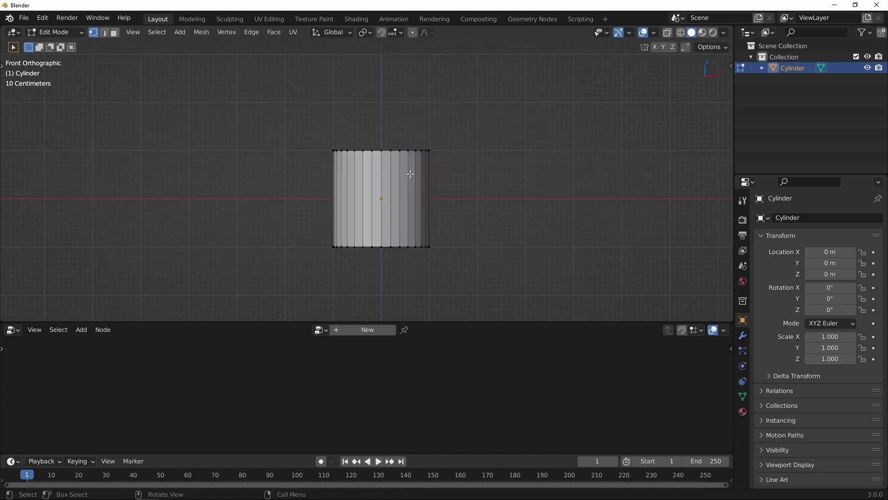
key("a")
middle_click_drag(412, 174, 418, 174, "shift")
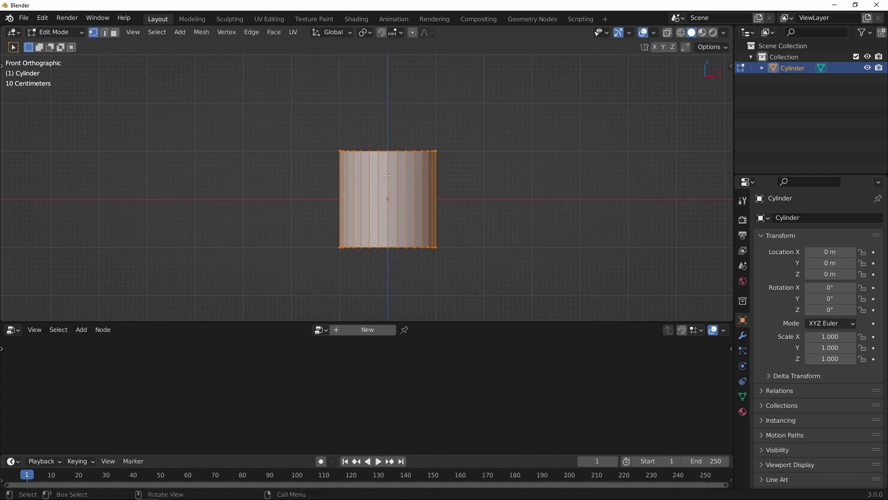
key("g")
key("z")
key("1")
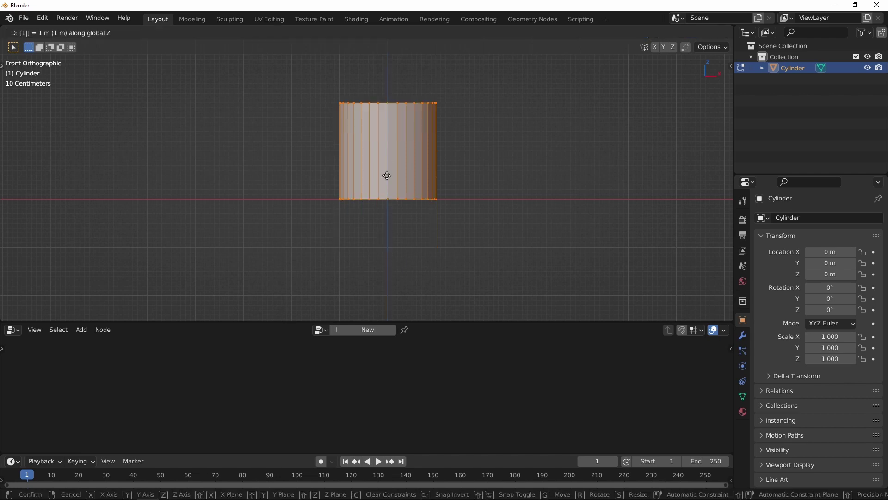
key("Return")
Step: Inset the cylinder's top and bottom faces with a thickness of 0.5 m
middle_click_drag(453, 171, 442, 221, "shift")
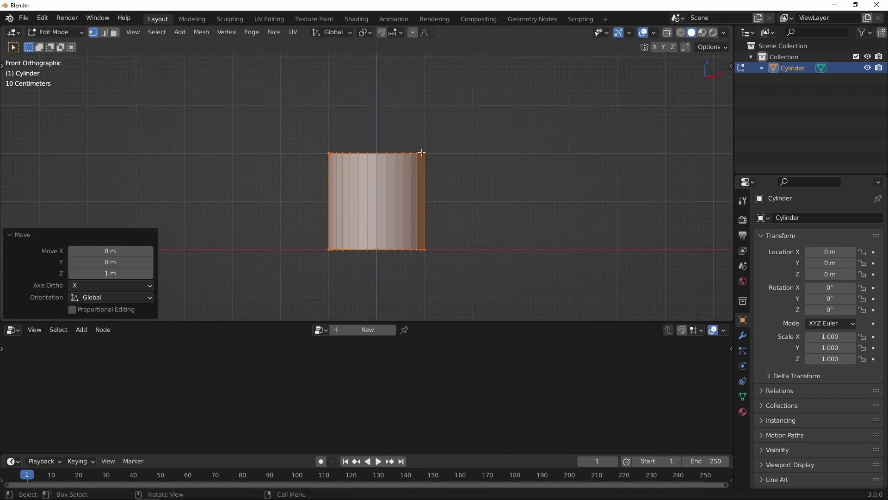
middle_click_drag(440, 178, 447, 204, "shift")
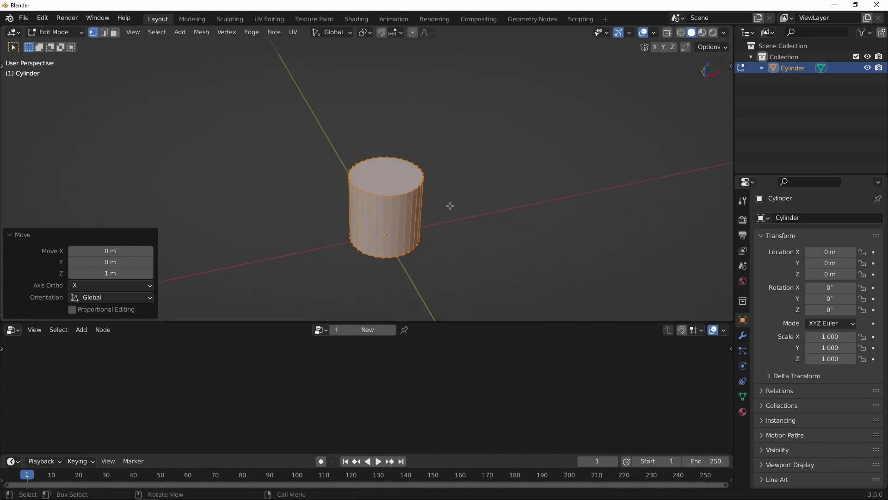
middle_click_drag(369, 184, 411, 105)
key("3")
left_click(393, 180)
middle_click_drag(400, 206, 413, 237)
scroll(414, 232, "up", 2)
middle_click_drag(430, 157, 492, 156, "shift")
key("i")
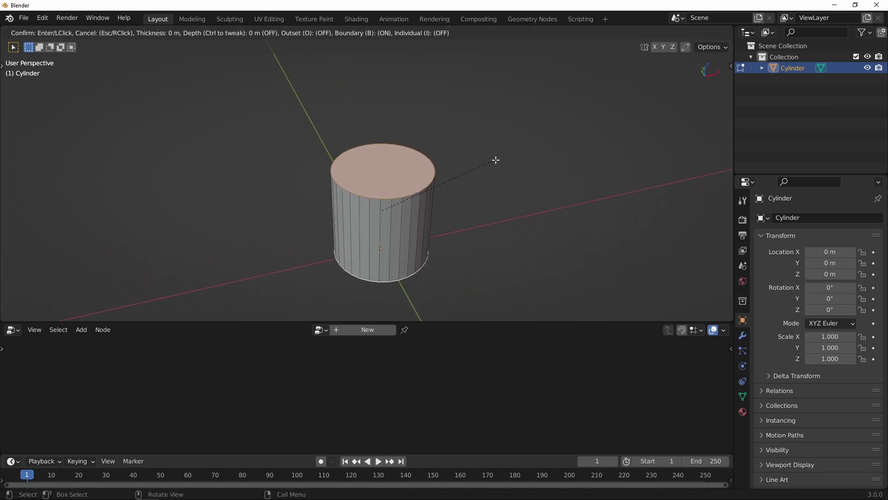
left_click(474, 169)
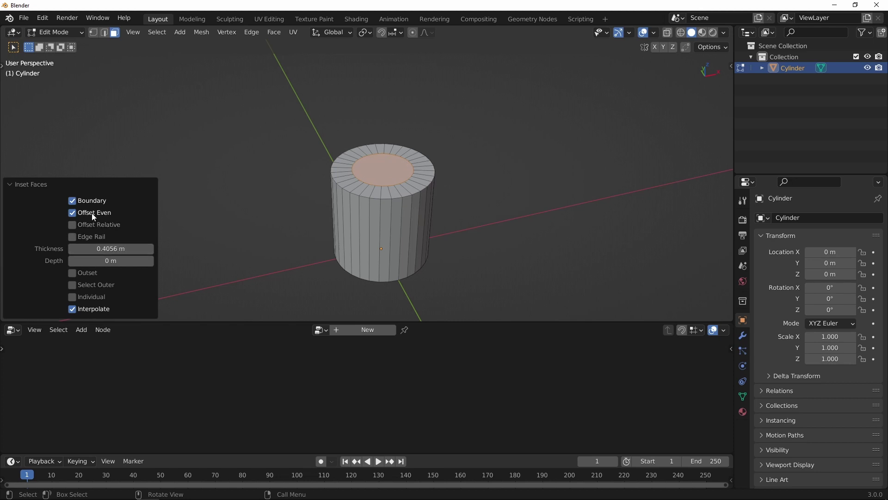
left_click(105, 249)
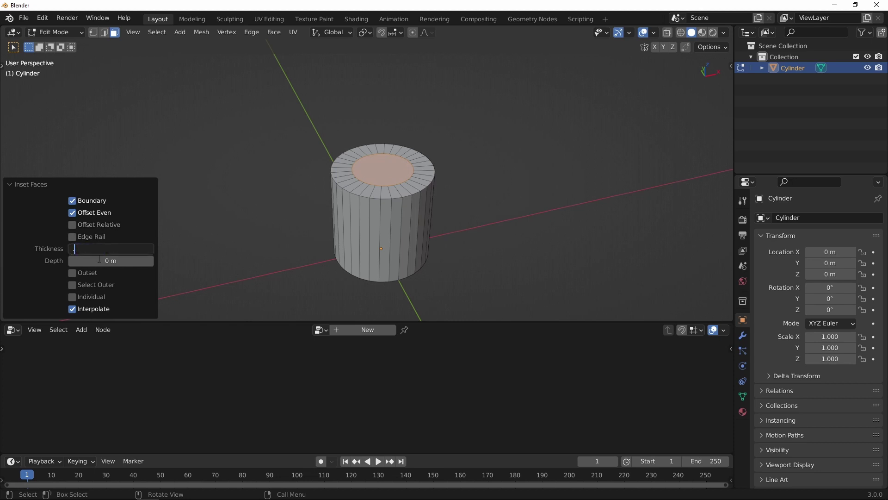
type(".5")
key("Return")
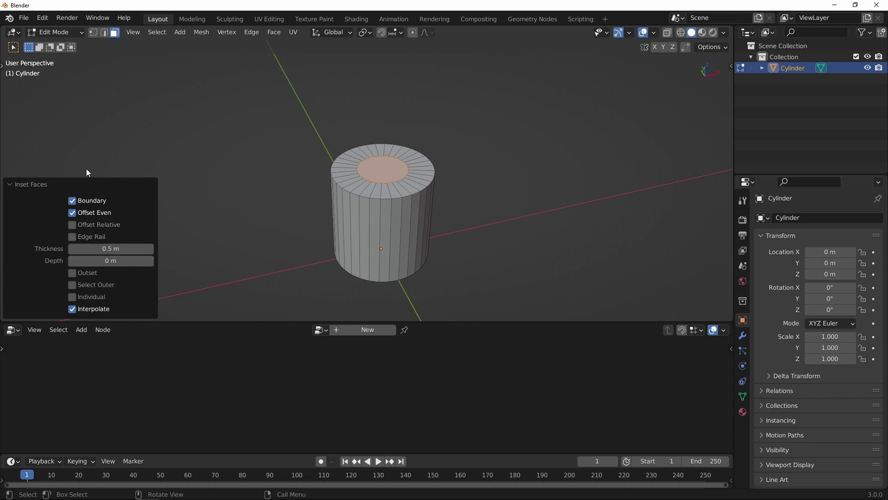
Step: Bridge the inset faces into a through hole along the cylinder's axis and return to object mode
middle_click_drag(322, 161, 493, 151)
right_click(493, 151)
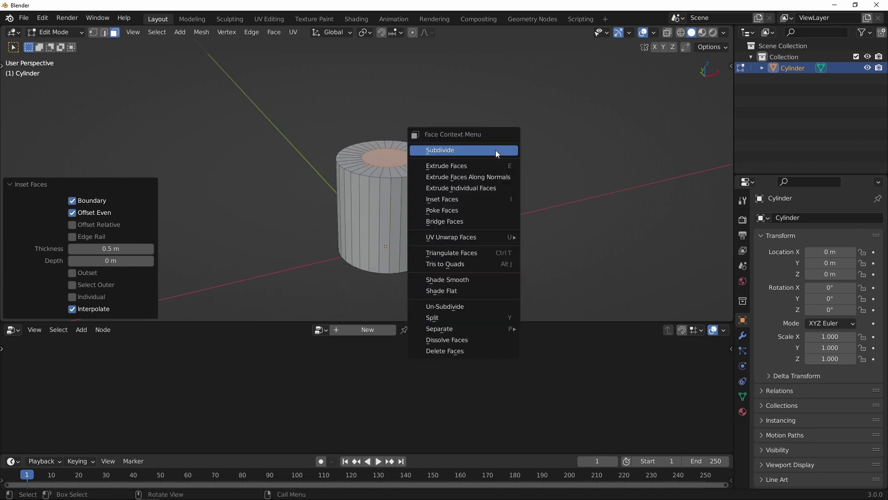
left_click(462, 221)
middle_click_drag(470, 182, 442, 190)
key("Tab")
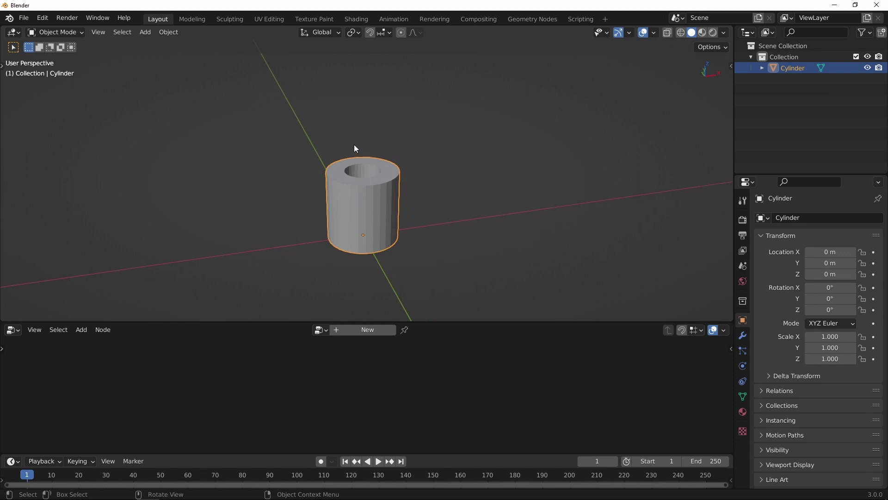
Step: Apply smooth shading to the cylinder
left_click(169, 31)
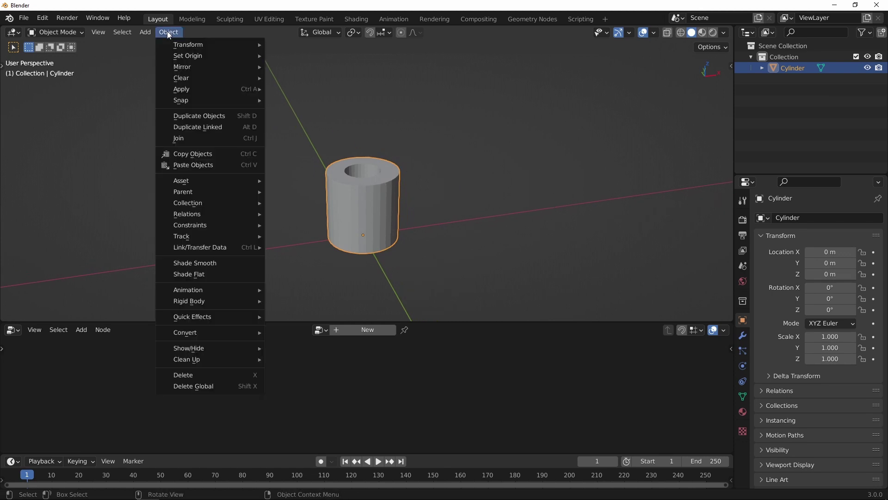
left_click(206, 263)
scroll(377, 184, "up", 4)
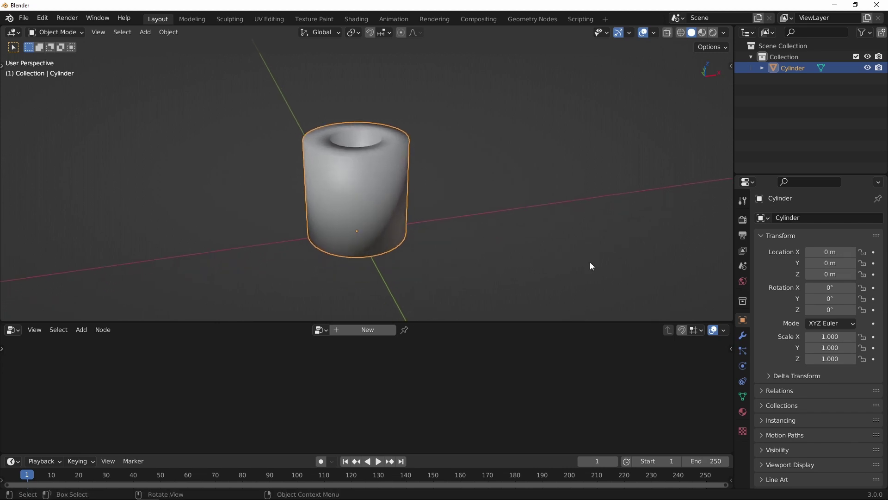
Step: Add a Bevel modifier to the cylinder with 3 segments and Harden Normals enabled
left_click(742, 335)
left_click(773, 217)
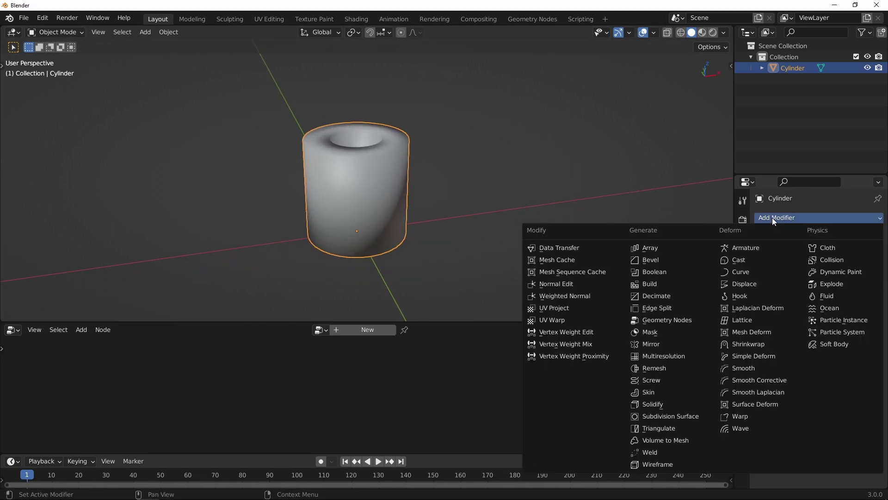
left_click(649, 259)
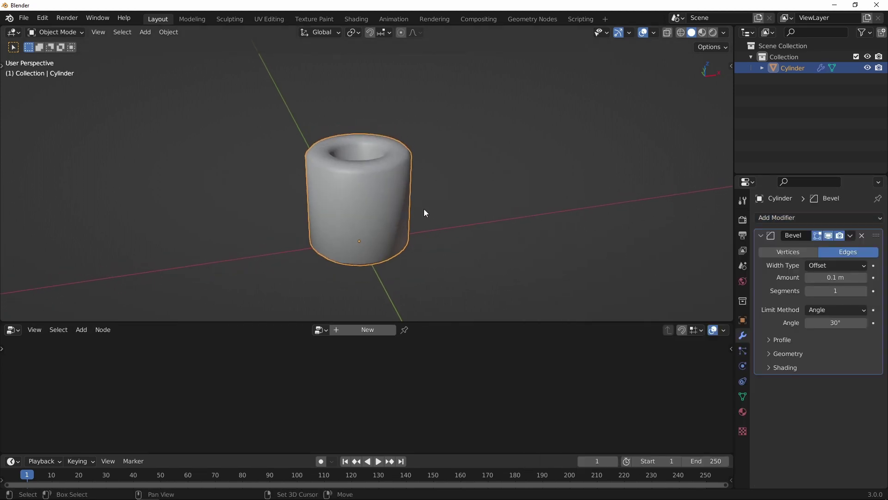
scroll(426, 203, "up", 2)
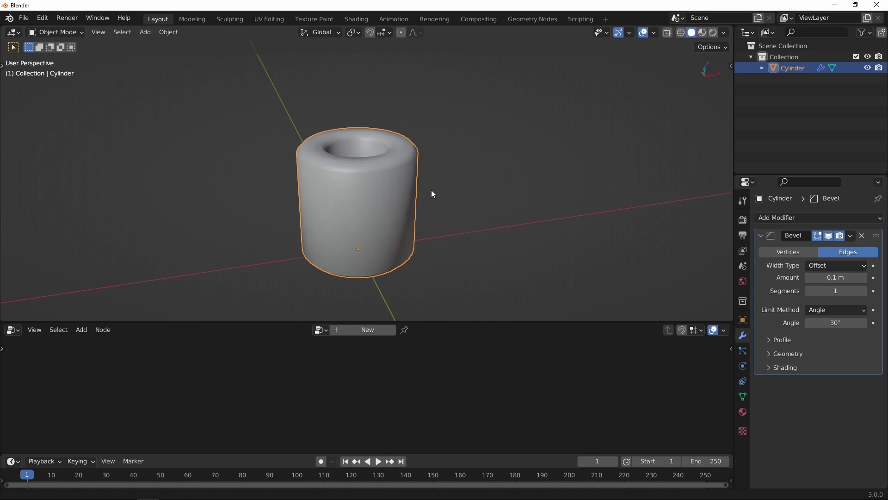
left_click(769, 368)
left_click(809, 385)
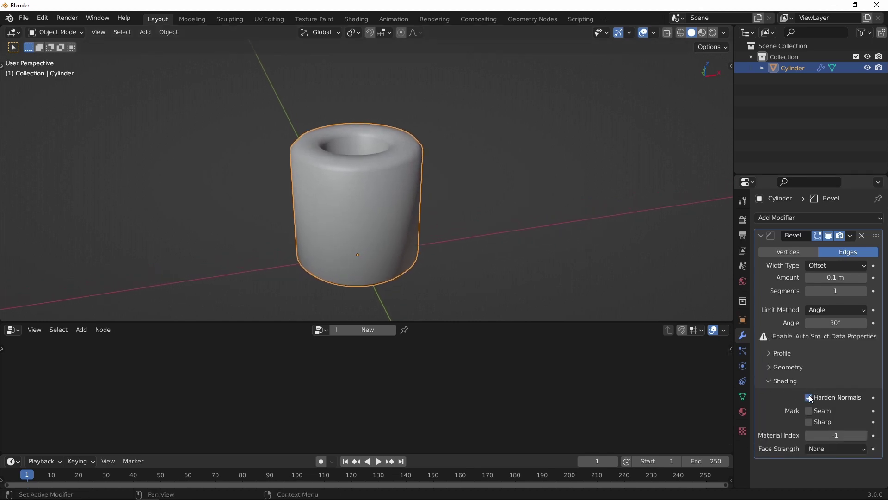
left_click(864, 291)
left_click(863, 292)
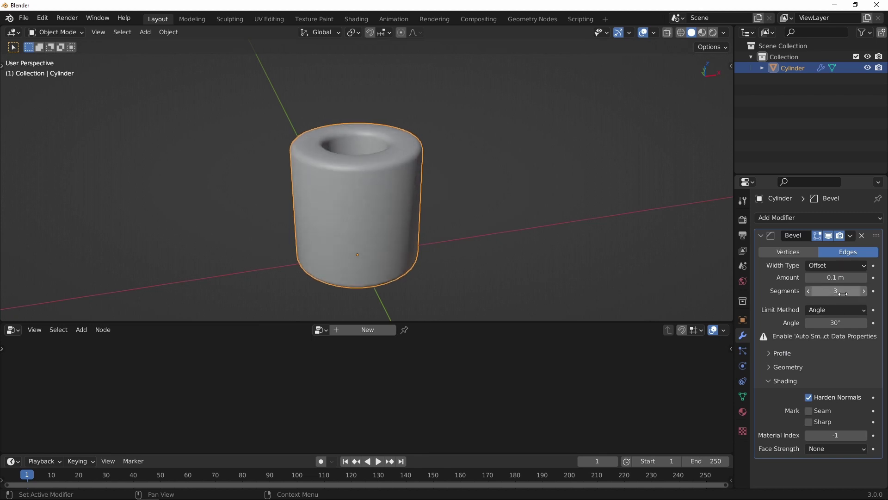
Step: Enable Auto Smooth at 30° in the cylinder mesh's normals settings
left_click(742, 396)
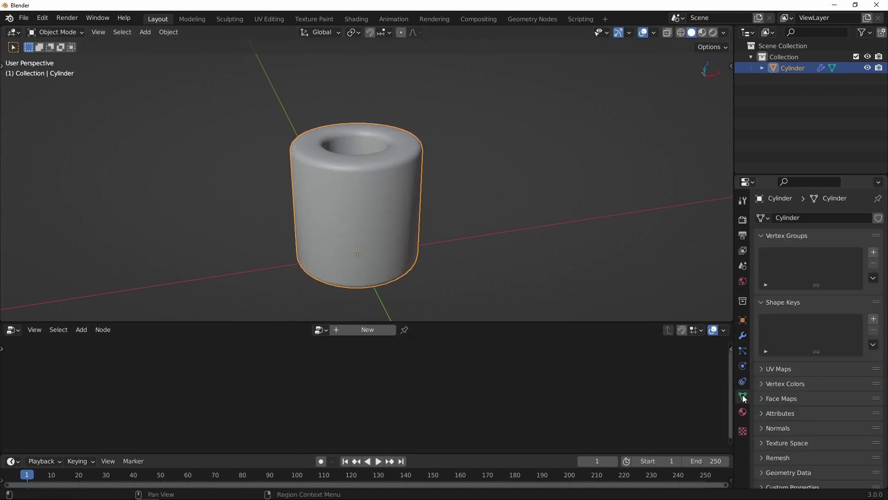
left_click(762, 237)
left_click(759, 251)
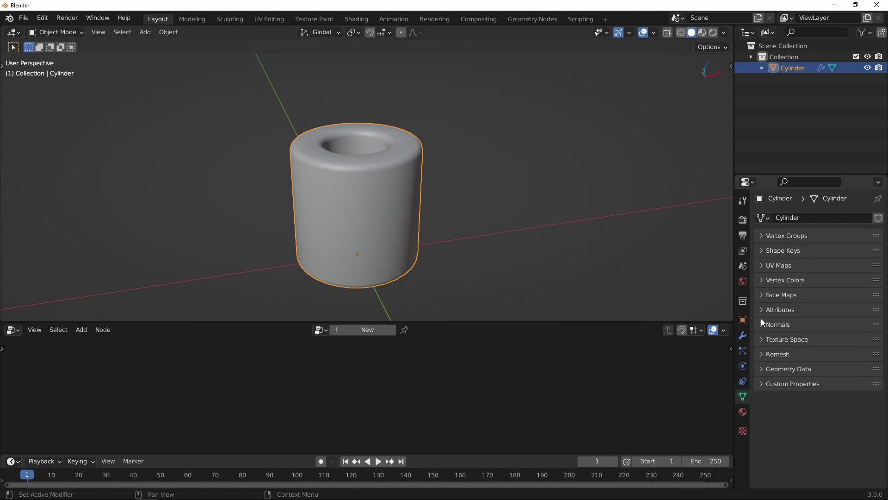
left_click(763, 325)
left_click(809, 341)
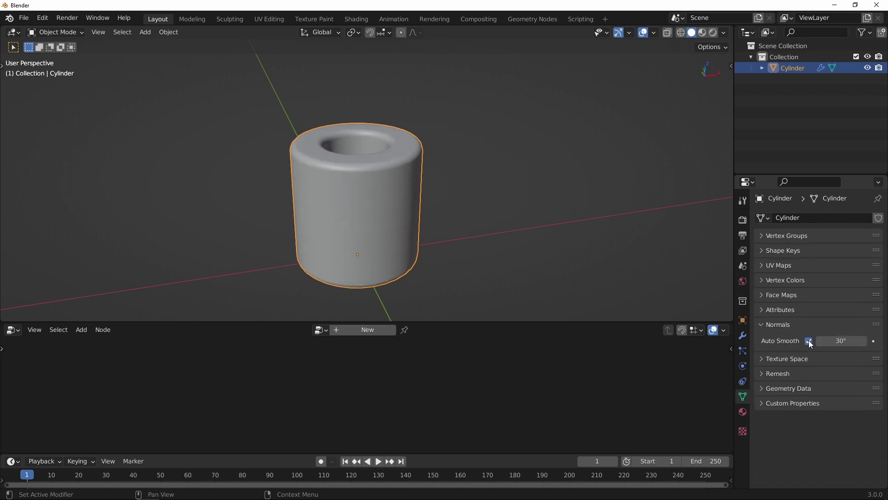
Step: Add a horizontal loop cut at mid-height around the cylinder's outer wall in edit mode and return to object mode
middle_click_drag(383, 134, 486, 199)
scroll(474, 188, "down", 3)
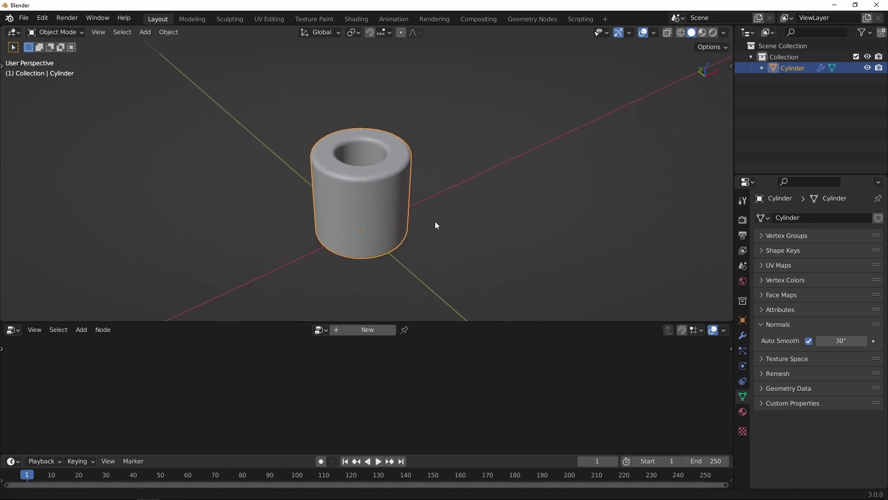
key("KP_1")
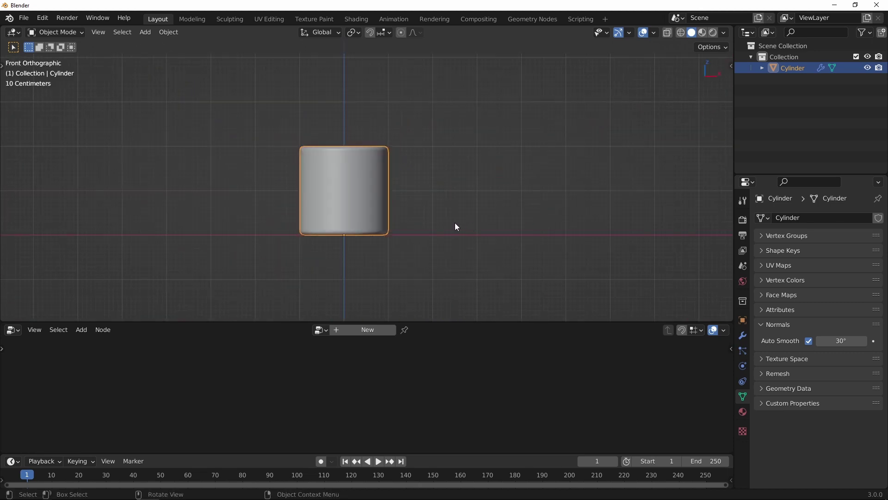
scroll(345, 193, "up", 1)
middle_click_drag(386, 176, 434, 196, "shift")
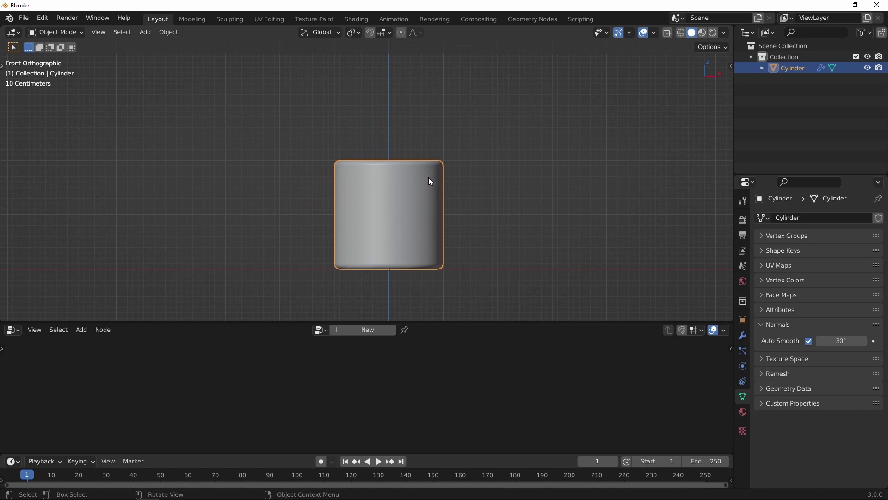
key("Tab")
scroll(427, 179, "up", 1)
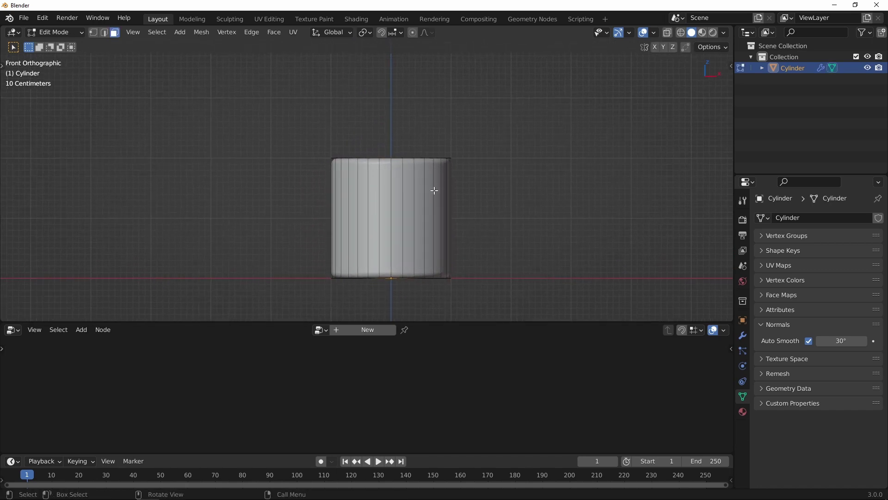
key("ctrl+r")
left_click(443, 220)
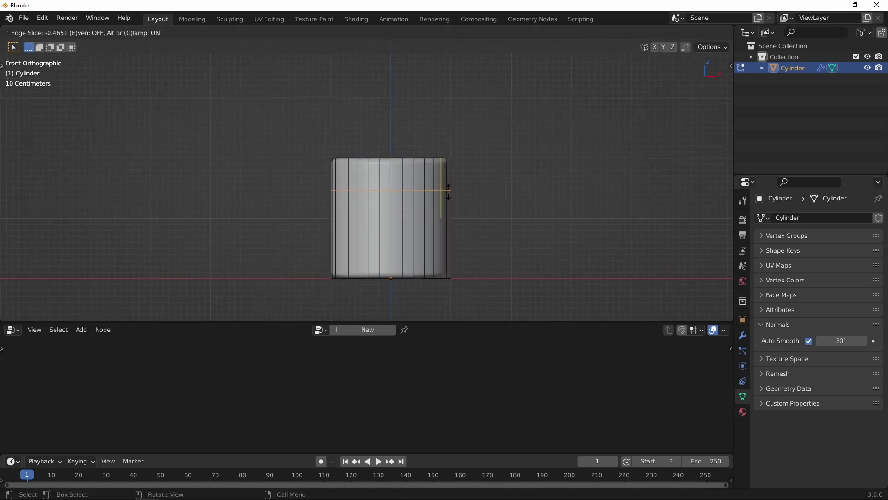
right_click(453, 218)
mouse_move(470, 194)
middle_mouse_down("ctrl")
mouse_move(456, 199)
mouse_move(472, 180)
middle_mouse_up("ctrl")
middle_click_drag(472, 180, 465, 163, "shift")
key("Tab")
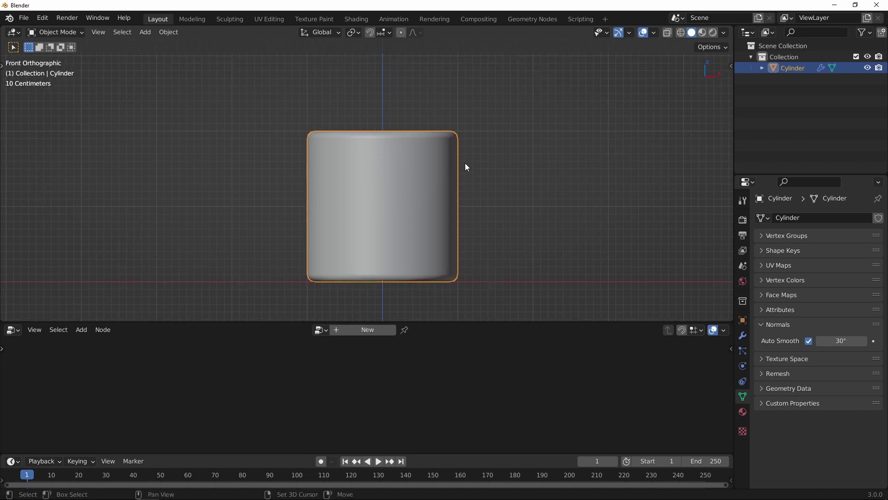
Step: Show the viewport in material preview, assign the existing Material to the cylinder and rename it plastic
left_click(702, 34)
middle_click_drag(499, 153, 487, 147, "shift")
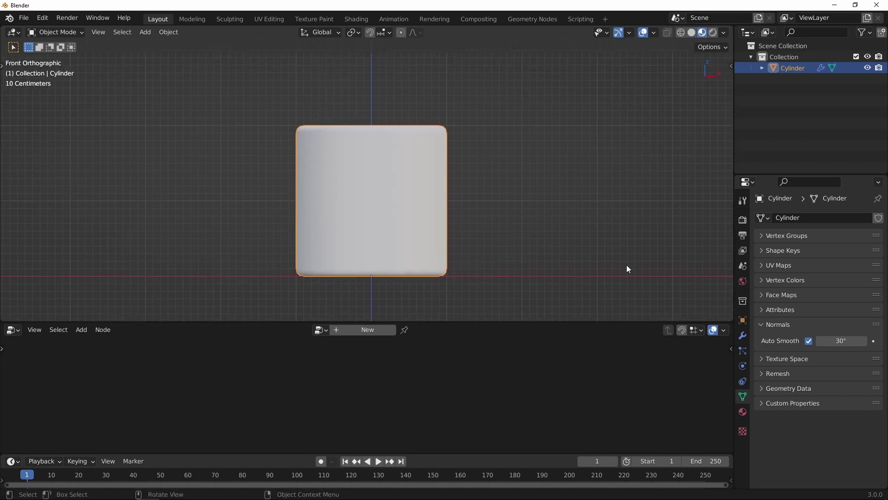
left_click(743, 412)
left_click_drag(736, 141, 724, 139)
left_click(751, 265)
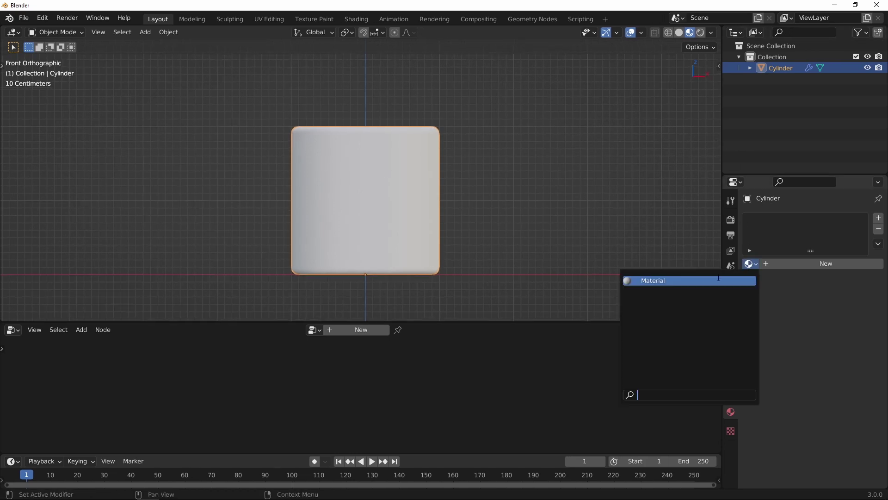
left_click(666, 280)
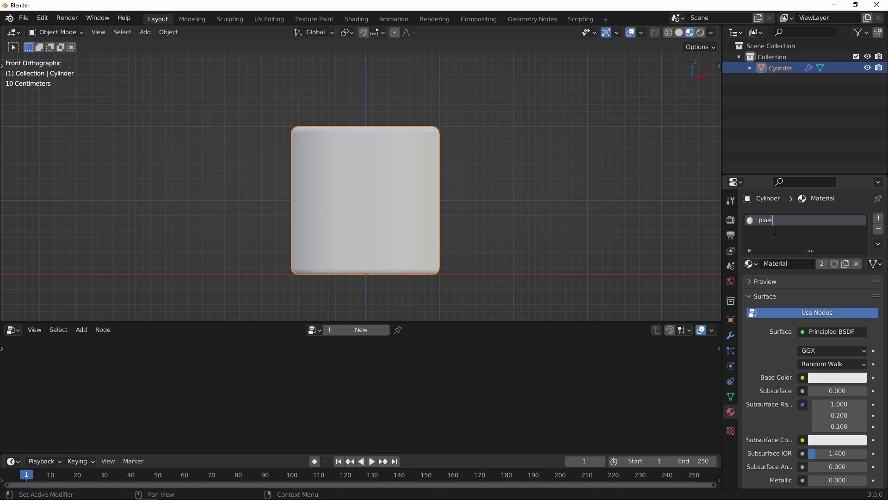
Step: Set the plastic material's base color to magenta with H 0.917, S 0.918 and V 0.800
left_click(818, 378)
mouse_move(824, 271)
left_mouse_down()
mouse_move(818, 269)
mouse_move(828, 281)
left_mouse_up()
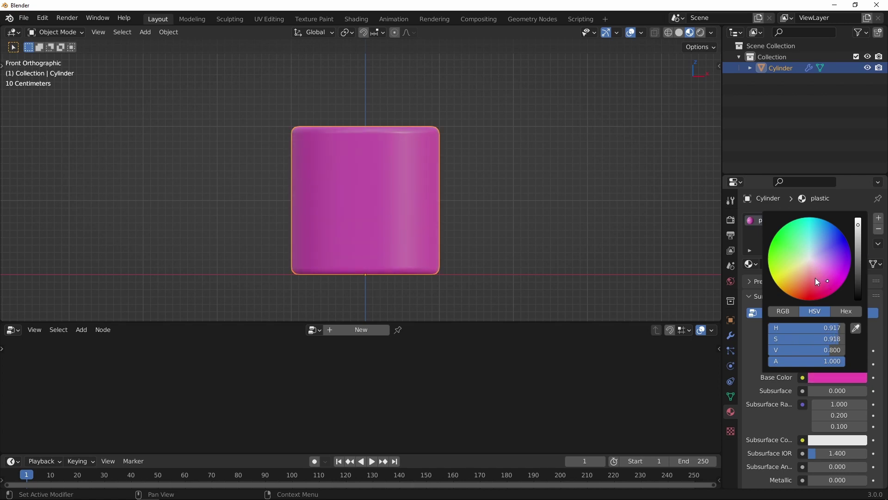
middle_click_drag(460, 176, 462, 166, "shift")
Step: Set the plastic material's roughness to 0.2
scroll(793, 295, "down", 7)
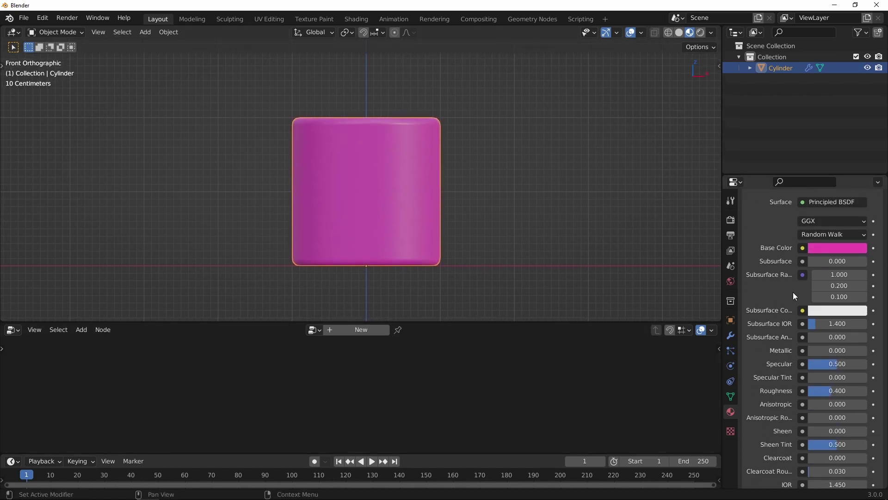
left_click(838, 391)
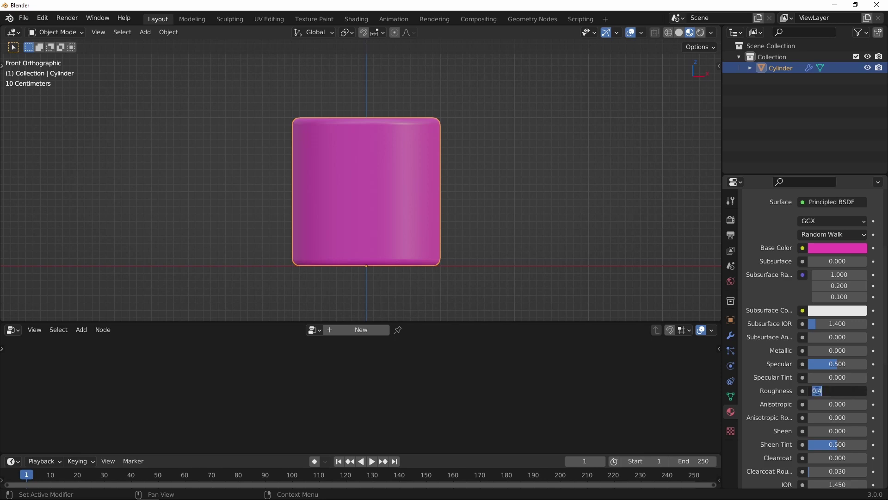
key("Return")
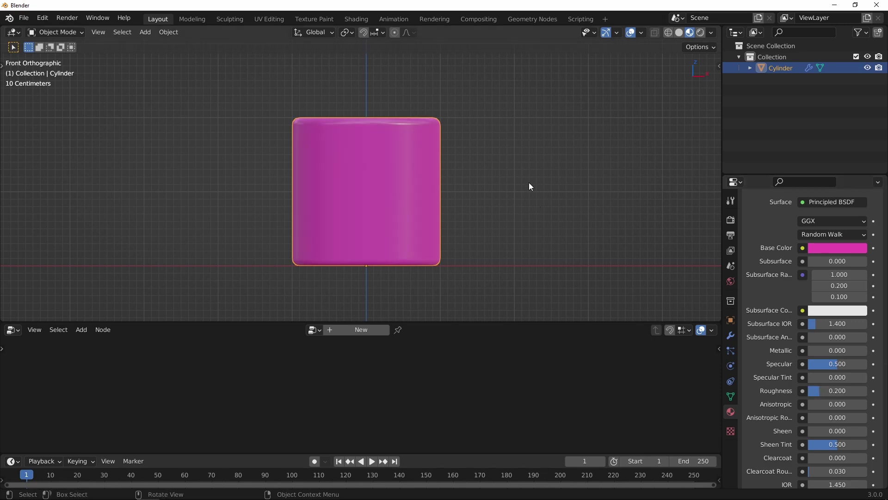
middle_click_drag(476, 169, 476, 176, "shift")
scroll(555, 171, "down", 1)
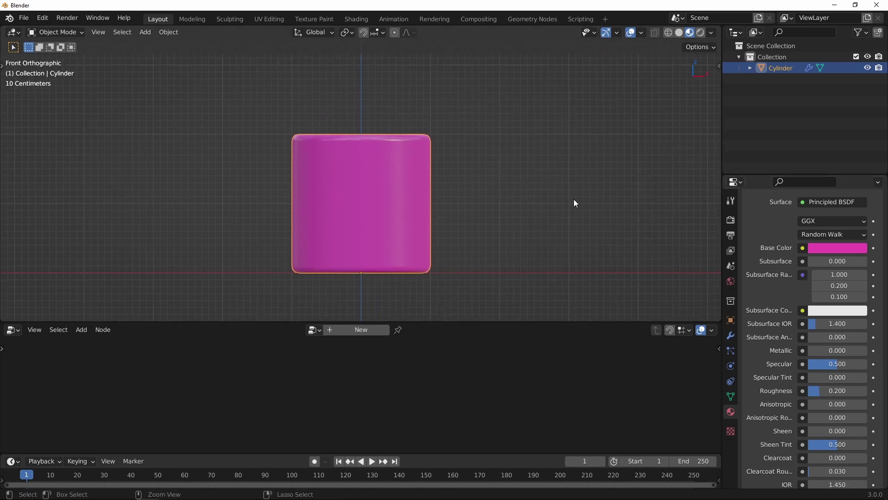
scroll(775, 259, "up", 6)
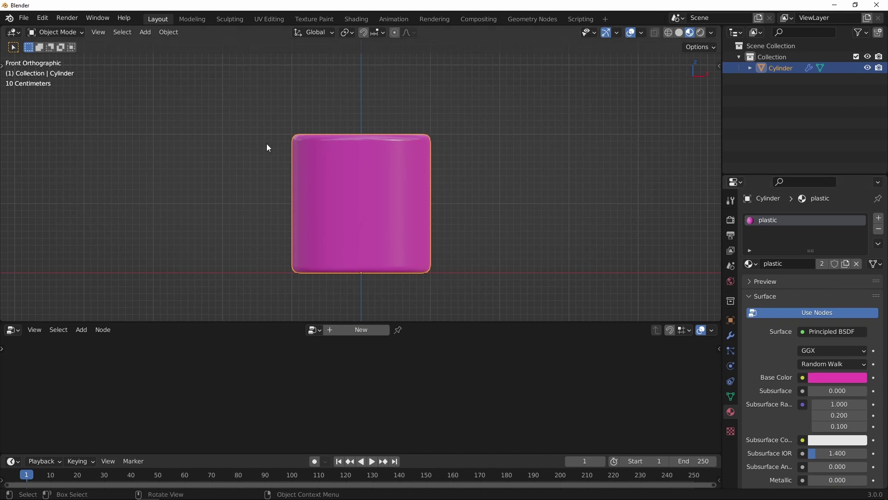
Step: In edit mode with wireframe display, select the upper half of the cylinder's outer wall together with the top ring
key("Tab")
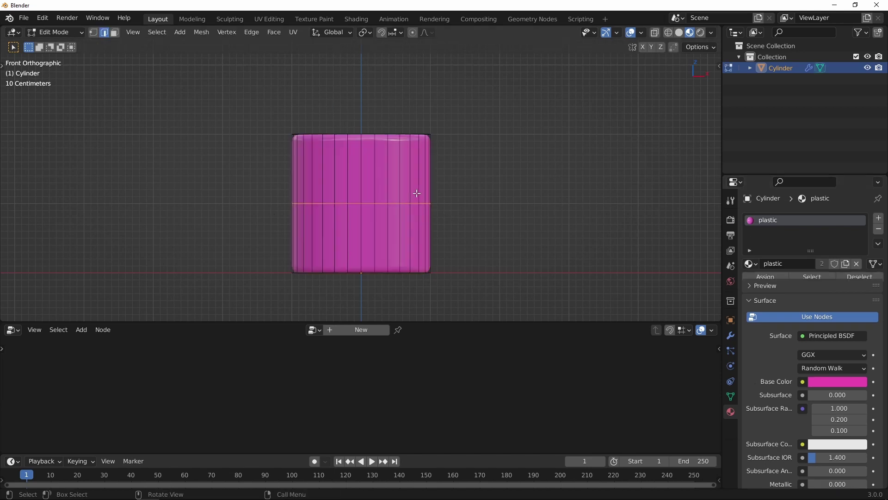
middle_click_drag(430, 190, 441, 190, "shift")
key("shift+z")
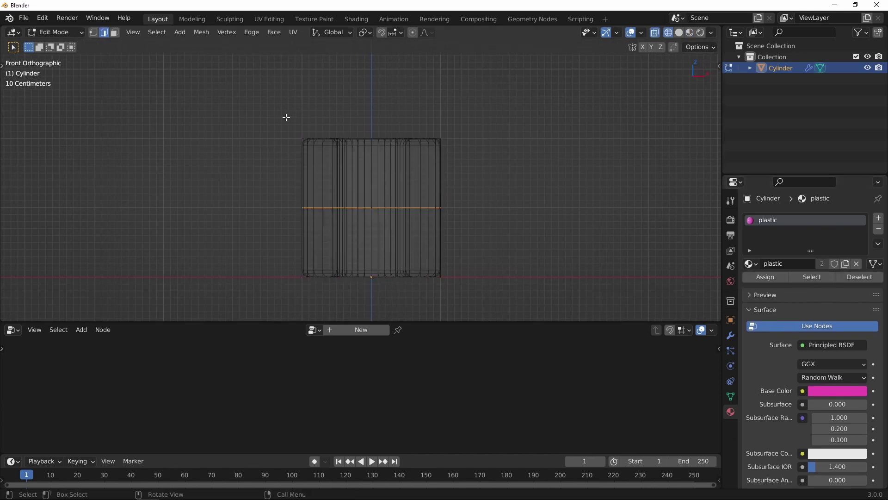
scroll(322, 147, "up", 2)
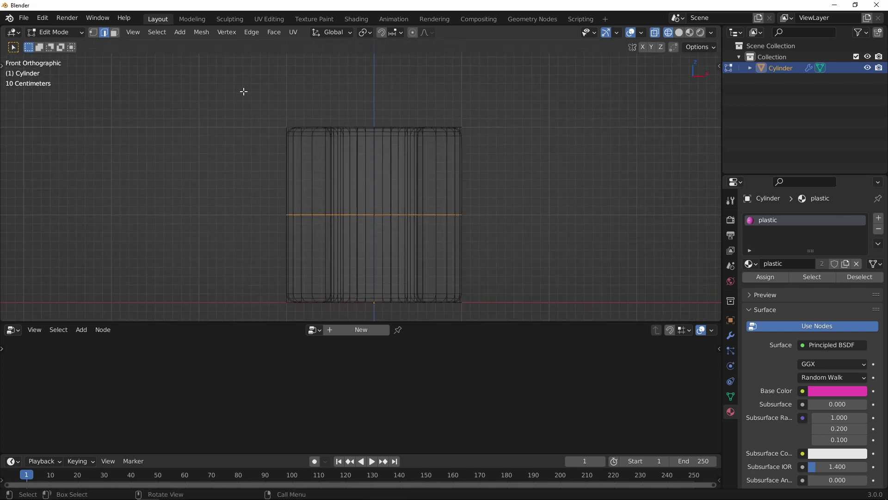
left_click_drag(244, 91, 491, 211)
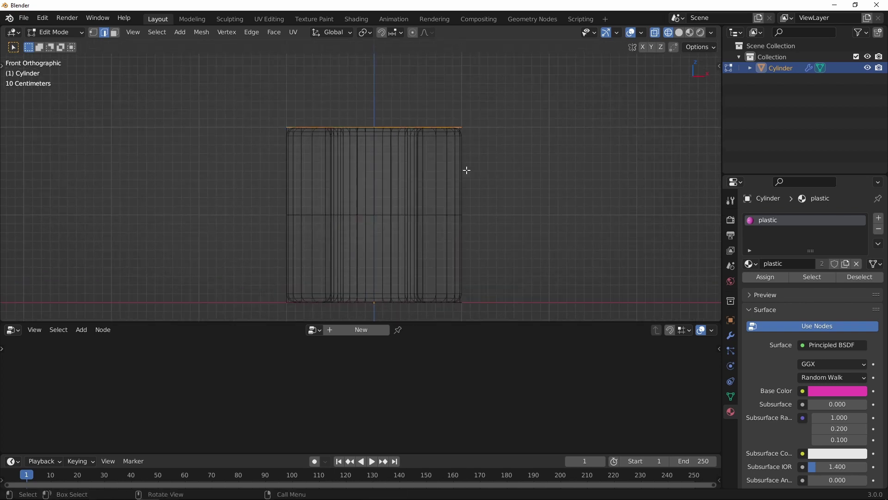
left_click_drag(224, 95, 522, 222)
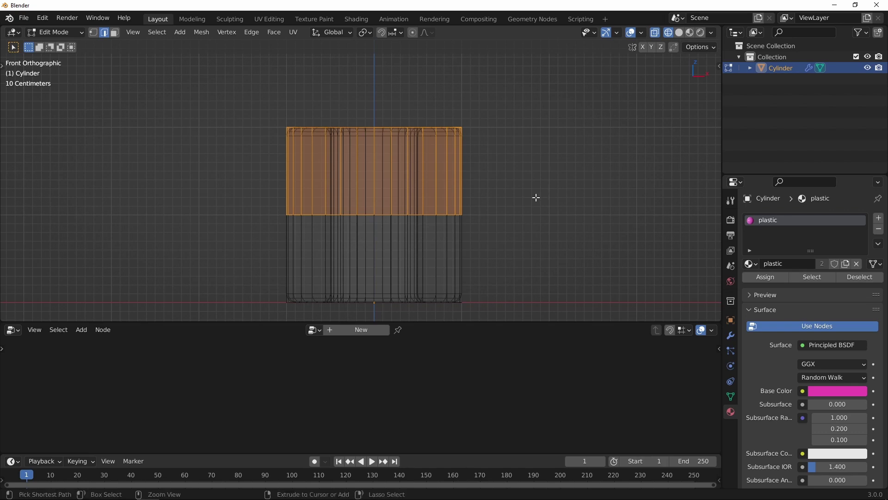
middle_click_drag(536, 198, 576, 229)
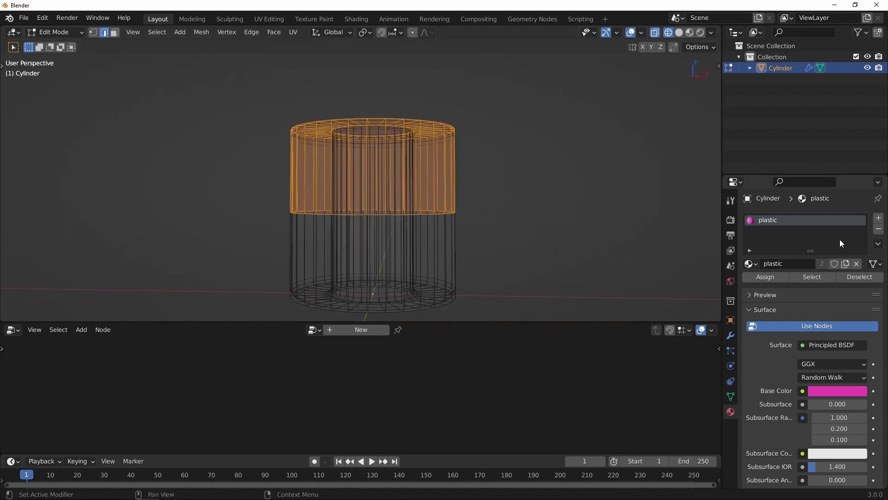
Step: Add a second material slot with a new material named chrome, with Metallic set to 1.0 and Roughness to 0.2
left_click(878, 218)
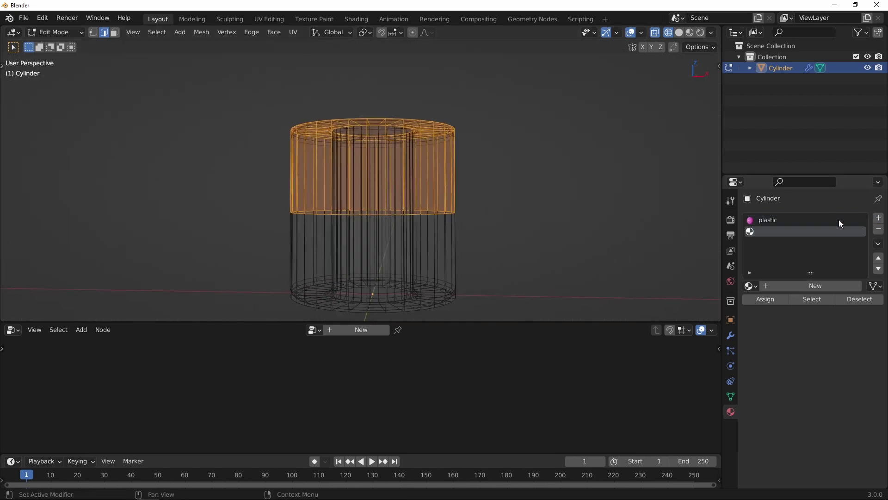
left_click(806, 286)
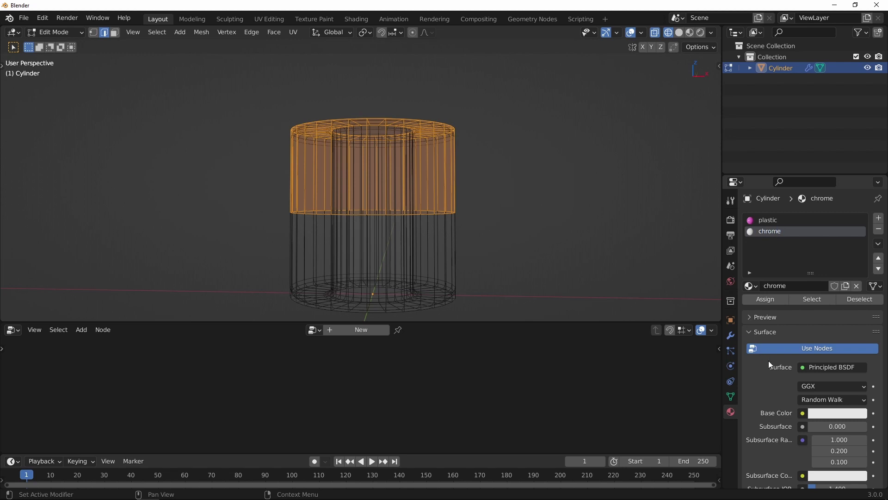
scroll(787, 287, "down", 6)
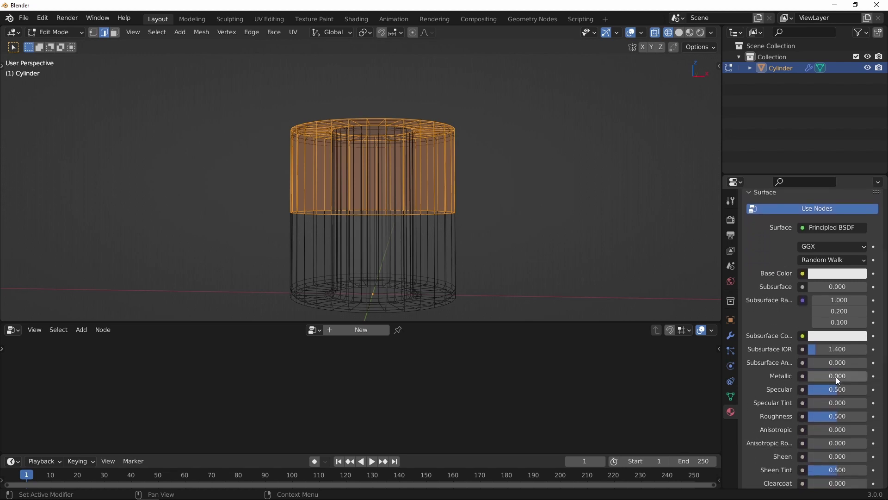
left_click(836, 377)
left_click(837, 416)
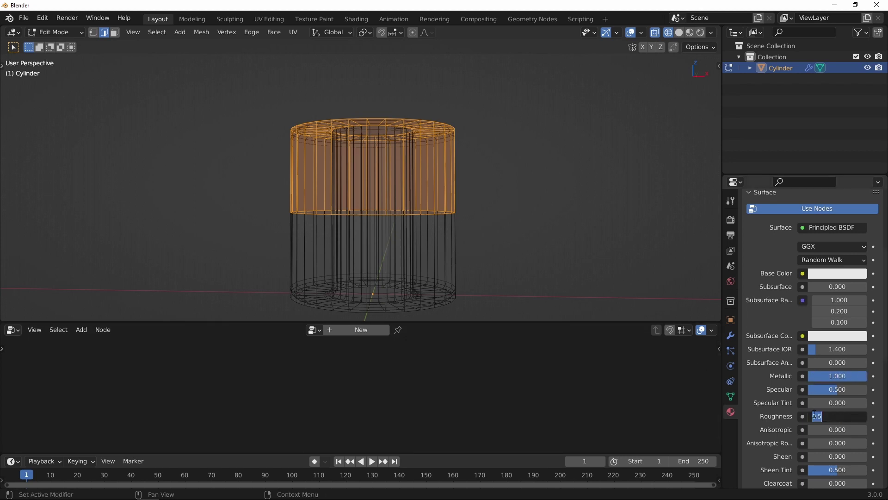
type("0.2")
key("Return")
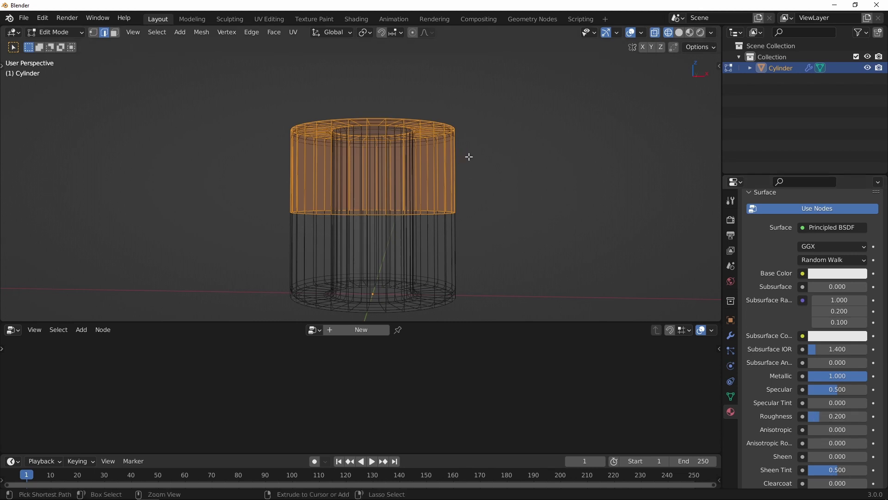
scroll(468, 155, "down", 2)
scroll(770, 414, "up", 7)
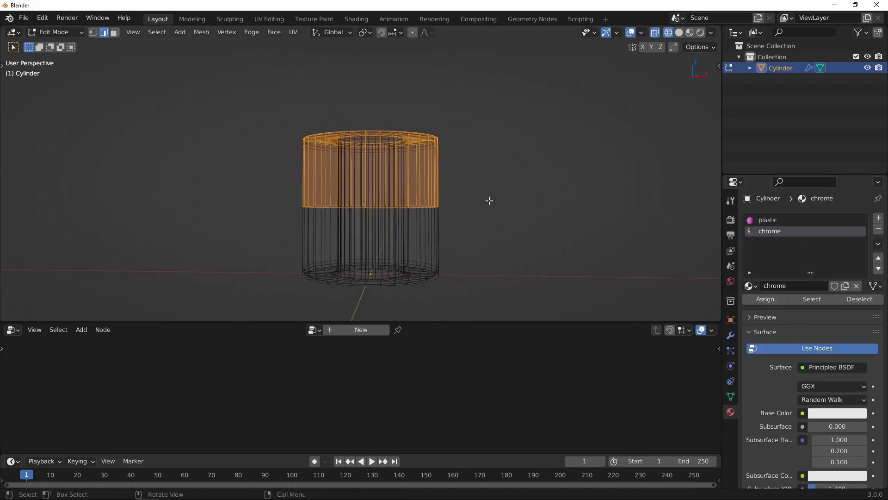
Step: Assign the chrome material to the selected upper faces and view the result in material preview in object mode
left_click(690, 32)
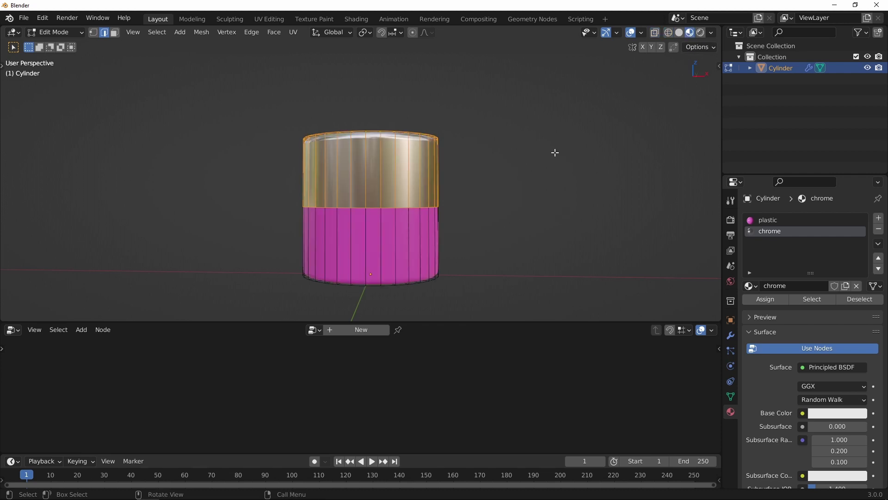
mouse_move(555, 152)
middle_mouse_down()
mouse_move(523, 190)
mouse_move(490, 206)
mouse_move(510, 189)
mouse_move(475, 211)
mouse_move(510, 188)
mouse_move(515, 215)
mouse_move(528, 207)
middle_mouse_up()
key("Tab")
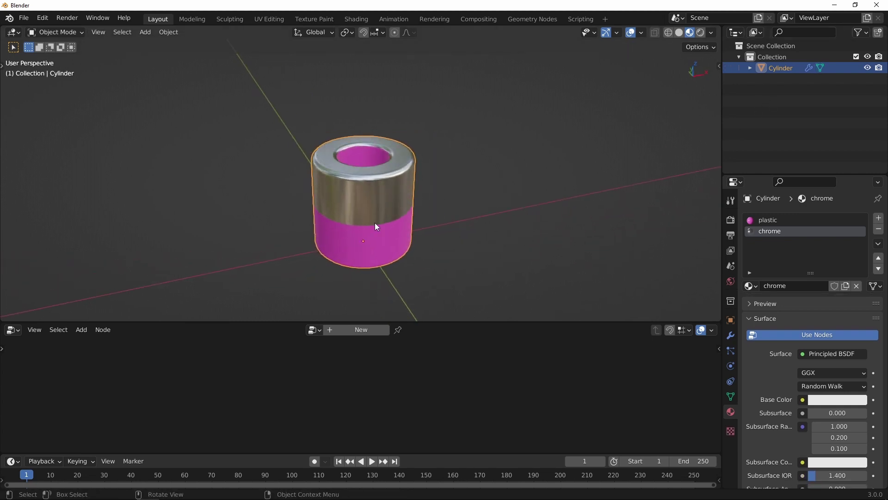
Step: Hide the cylinder in the viewport and disable it in renders
middle_click_drag(376, 226, 447, 173)
left_click(868, 67)
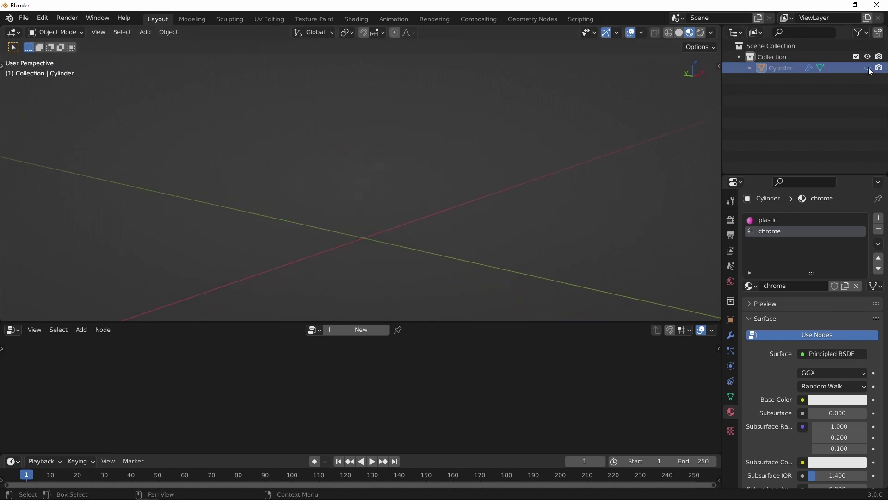
middle_click_drag(449, 176, 454, 163)
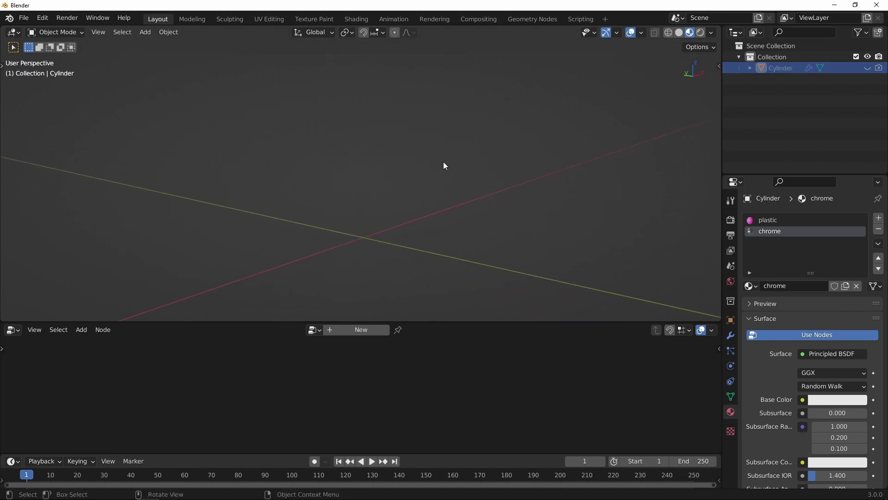
Step: Add a UV sphere at the world origin with a radius of 0.5 m
key("shift+a")
mouse_move(438, 166)
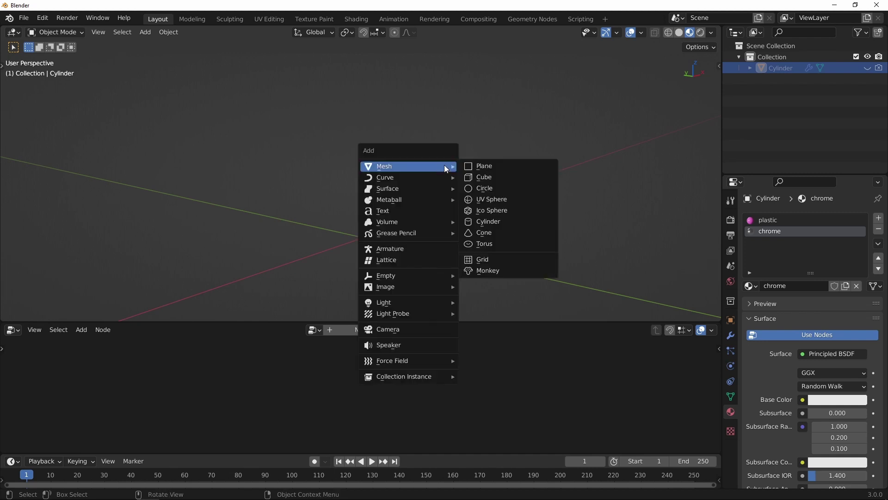
left_click(490, 202)
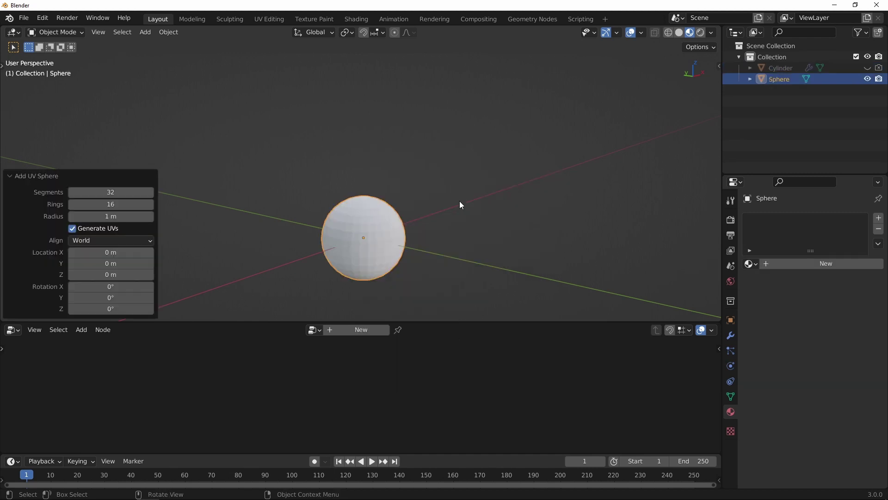
left_click(113, 216)
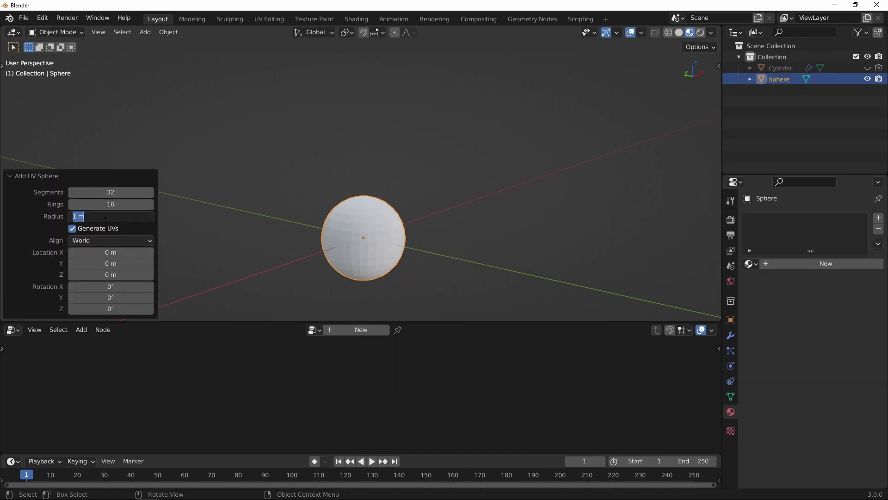
type(".5")
key("Return")
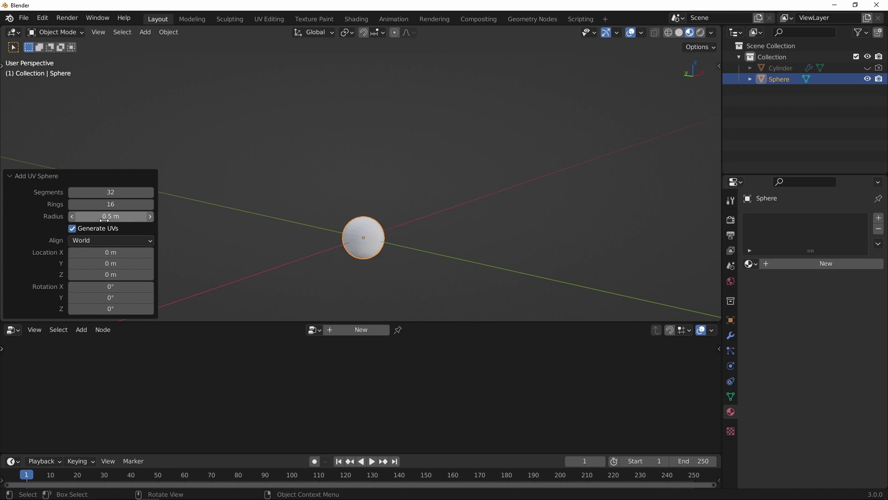
Step: Move the sphere's entire mesh up 2 m along Z in edit mode, leaving its origin at the world origin
middle_click_drag(378, 232, 421, 175, "shift")
key("KP_1")
middle_click_drag(393, 207, 391, 178, "shift")
key("Tab")
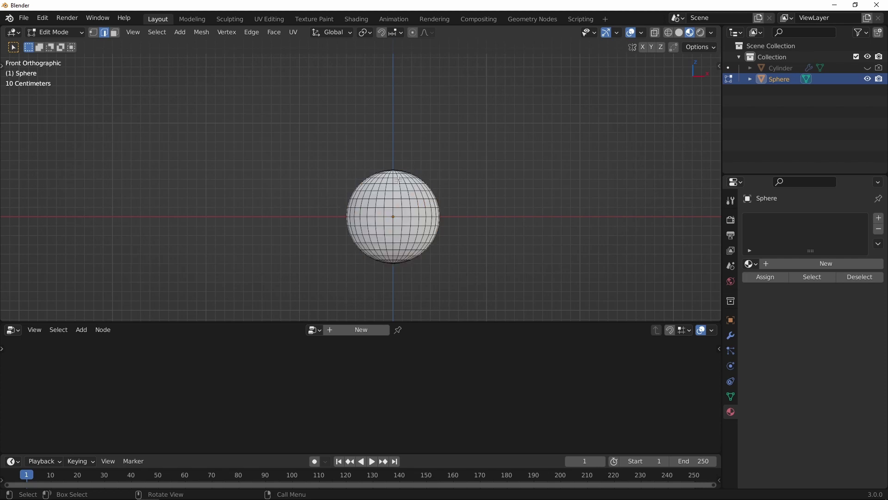
key("a")
mouse_move(401, 180)
middle_mouse_down("shift")
mouse_move(386, 182)
mouse_move(421, 176)
mouse_move(406, 176)
middle_mouse_up("shift")
key("g")
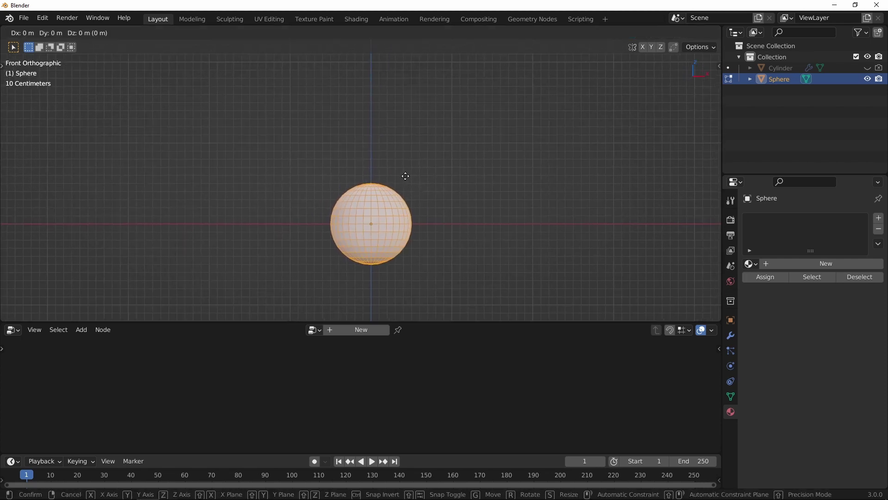
key("z")
key("2")
key("Return")
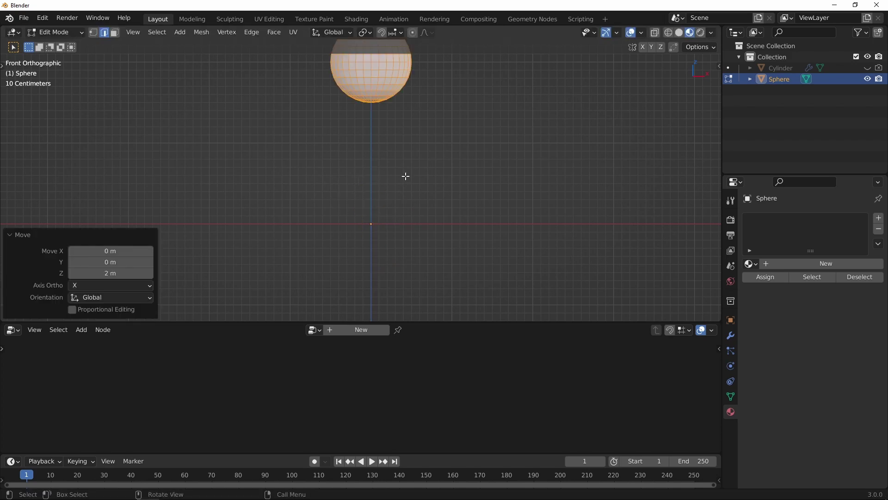
middle_click_drag(402, 174, 397, 229, "shift")
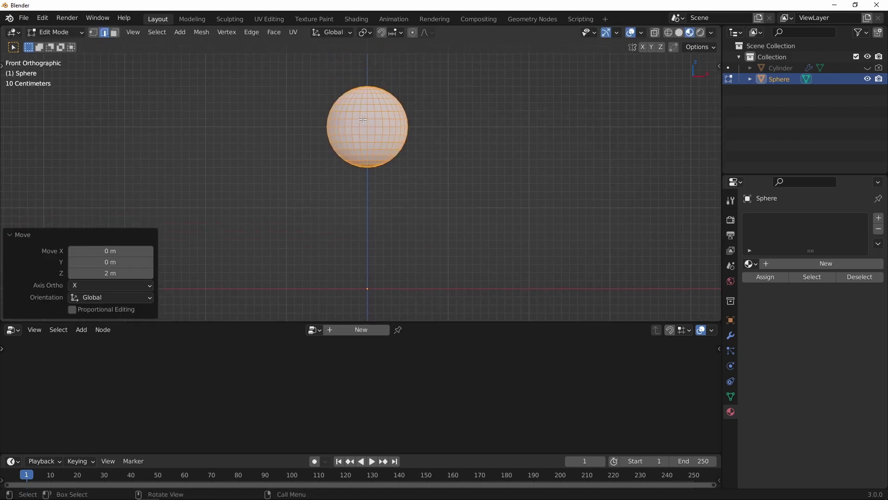
middle_click_drag(407, 146, 426, 164, "shift")
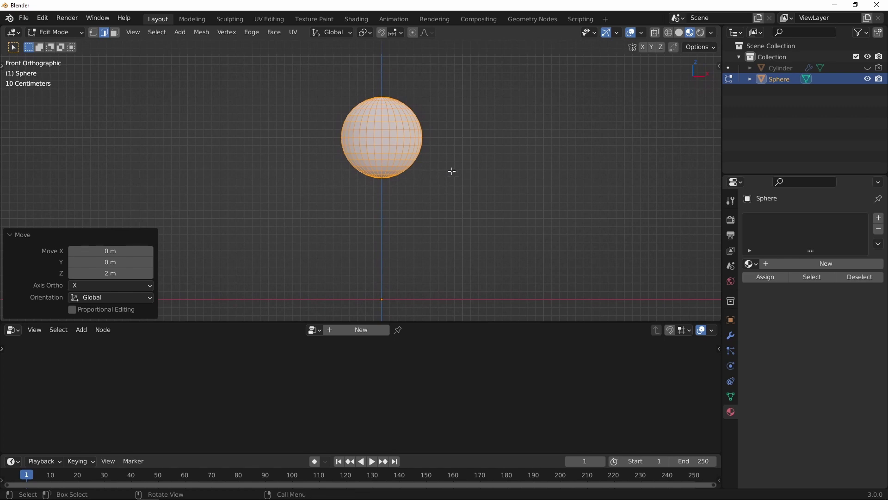
Step: Return to object mode and shade the sphere smooth
key("Tab")
scroll(457, 168, "up", 1)
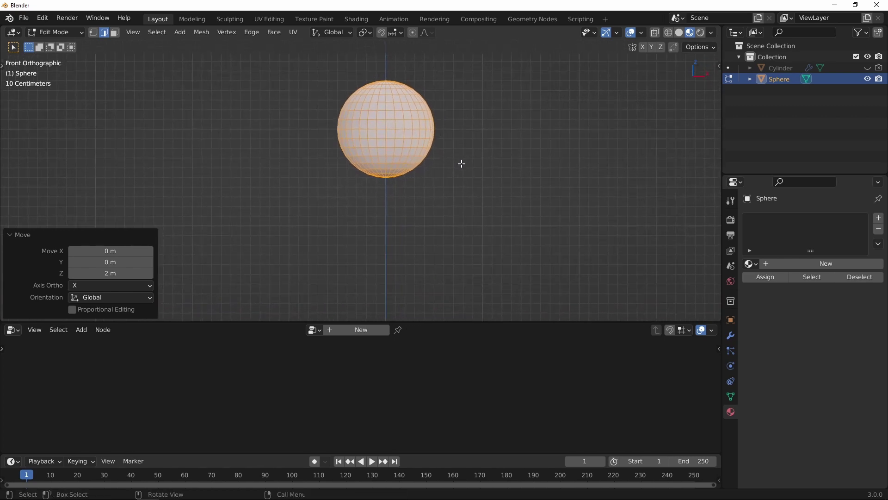
left_click(168, 32)
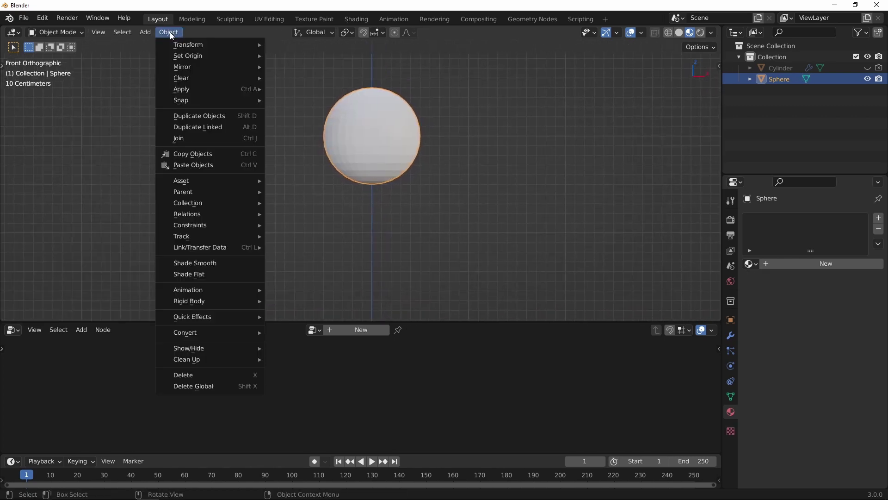
left_click(193, 264)
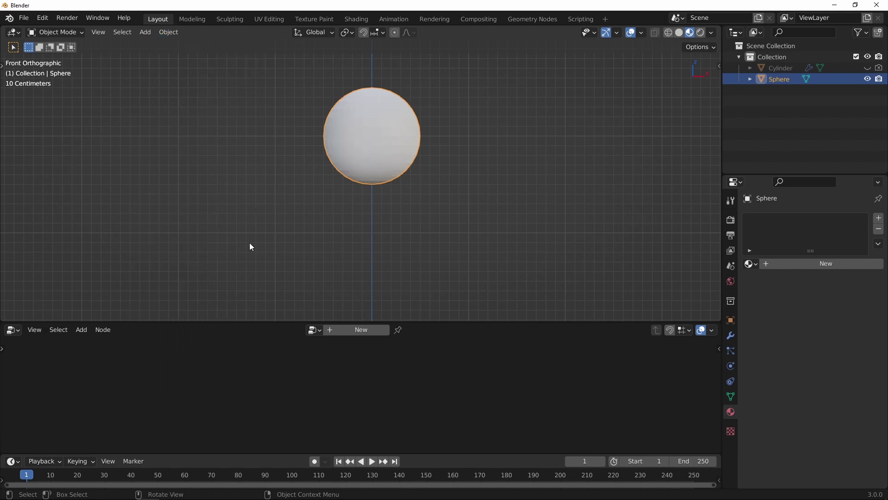
mouse_move(370, 204)
middle_mouse_down("ctrl")
mouse_move(387, 181)
mouse_move(381, 167)
middle_mouse_up("ctrl")
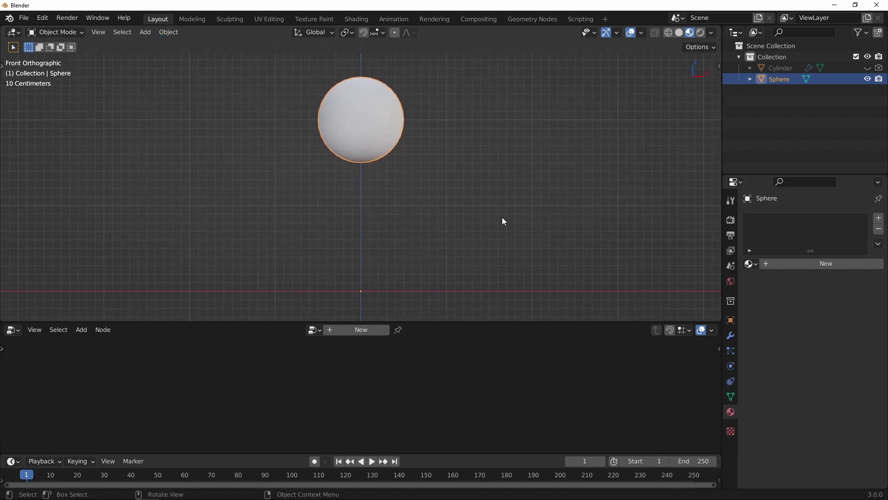
Step: Create a new material named bulb on the sphere
left_click(753, 265)
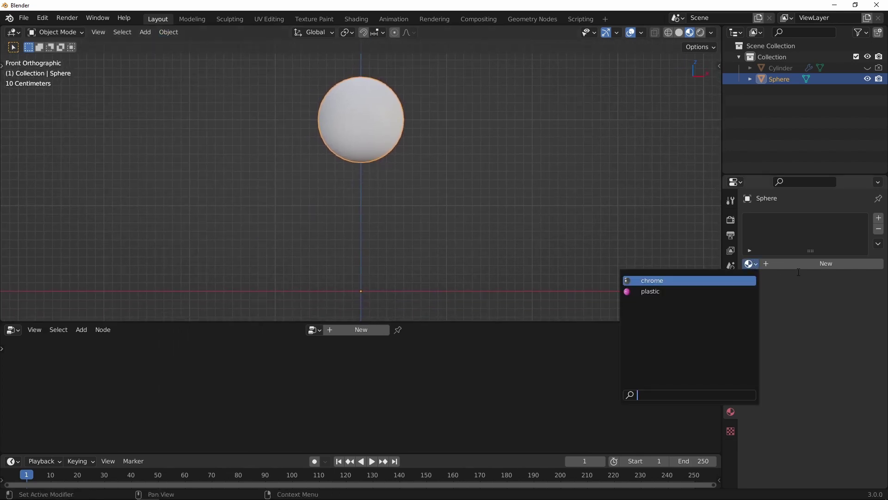
left_click(812, 265)
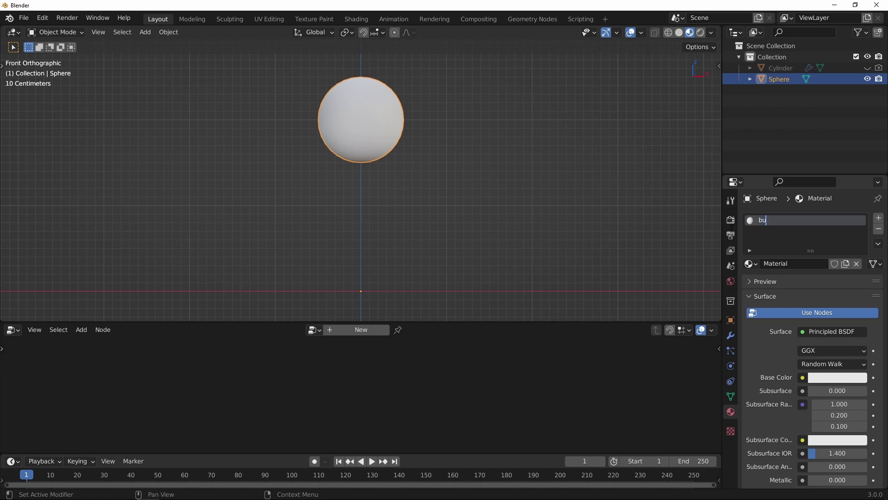
key("Return")
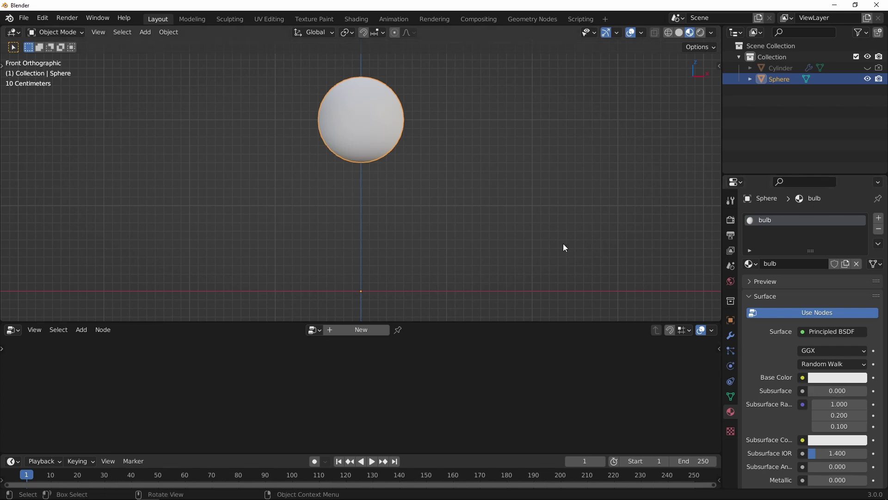
scroll(430, 159, "up", 1)
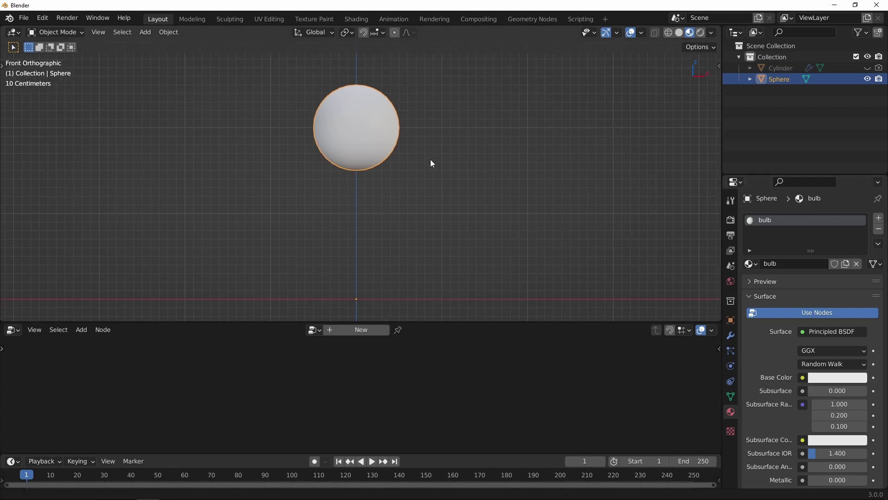
Step: Enter edit mode on the sphere and deselect the whole mesh
middle_click_drag(450, 148, 428, 239)
key("Tab")
scroll(442, 114, "up", 3)
middle_click_drag(427, 185, 423, 167)
key("alt+a")
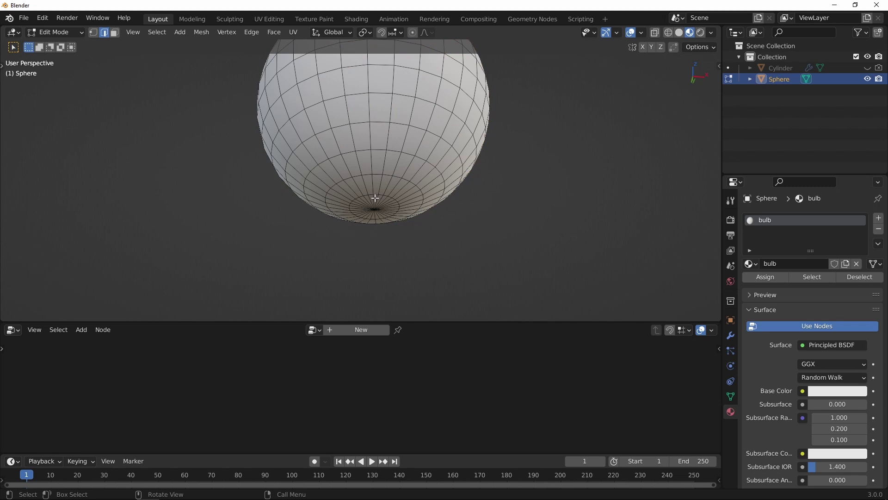
middle_click_drag(386, 203, 392, 164)
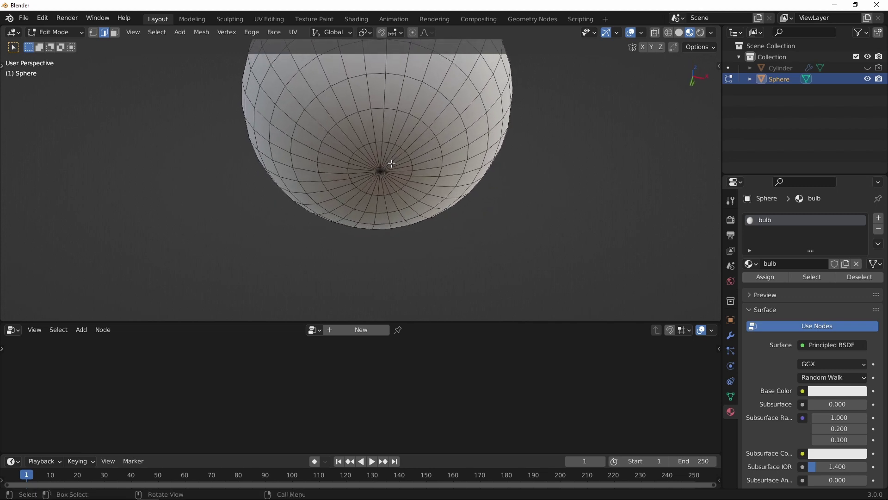
key("c")
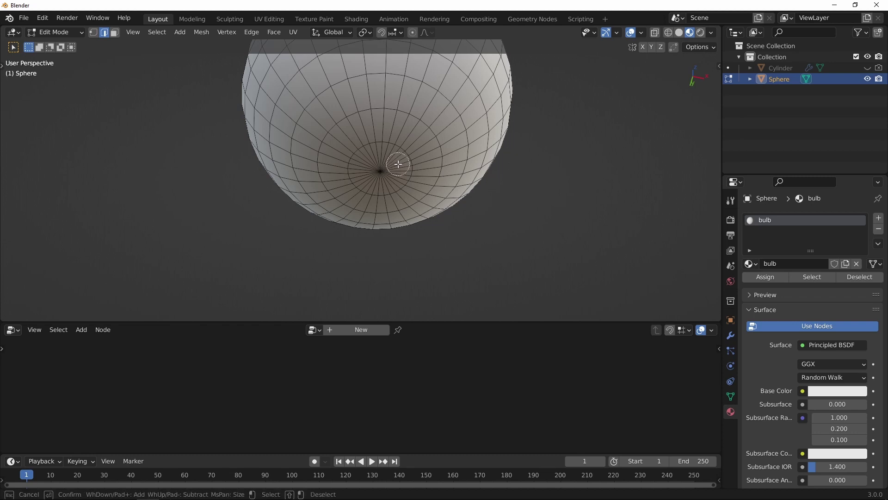
mouse_move(385, 157)
left_mouse_down()
mouse_move(367, 163)
mouse_move(372, 171)
left_mouse_up()
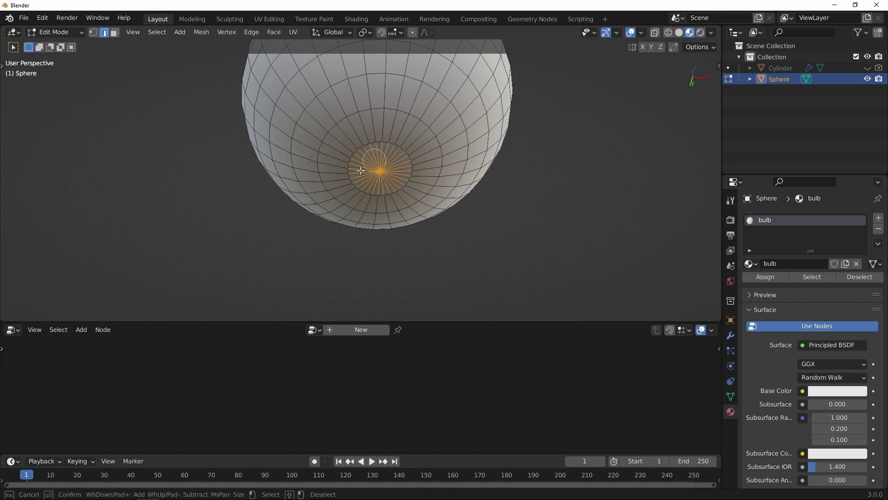
key("Escape")
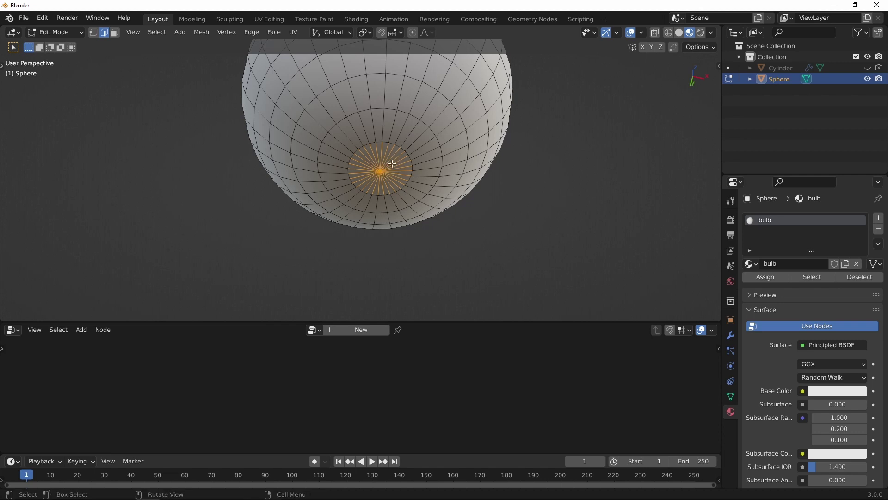
scroll(458, 159, "down", 5)
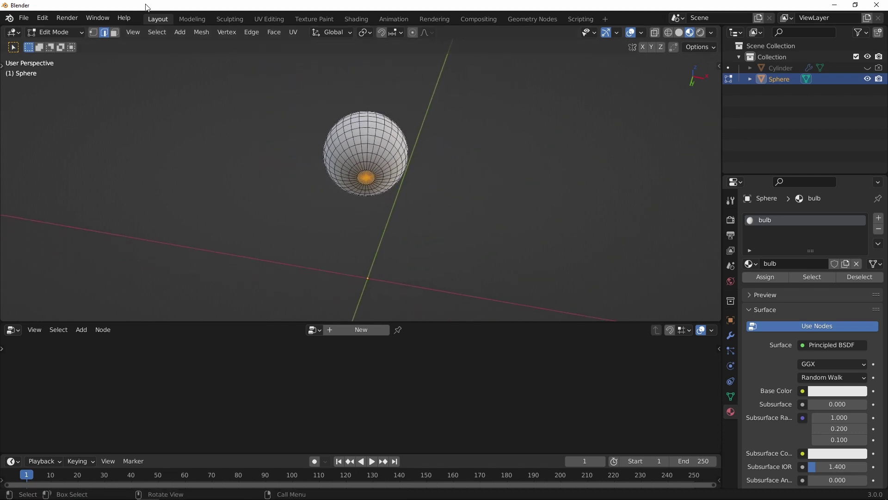
Step: In face select mode, circle-select the faces around the sphere's bottom pole and extrude them downward by about 0.42 m
left_click(115, 36)
middle_click_drag(250, 89, 404, 178)
scroll(407, 183, "up", 1)
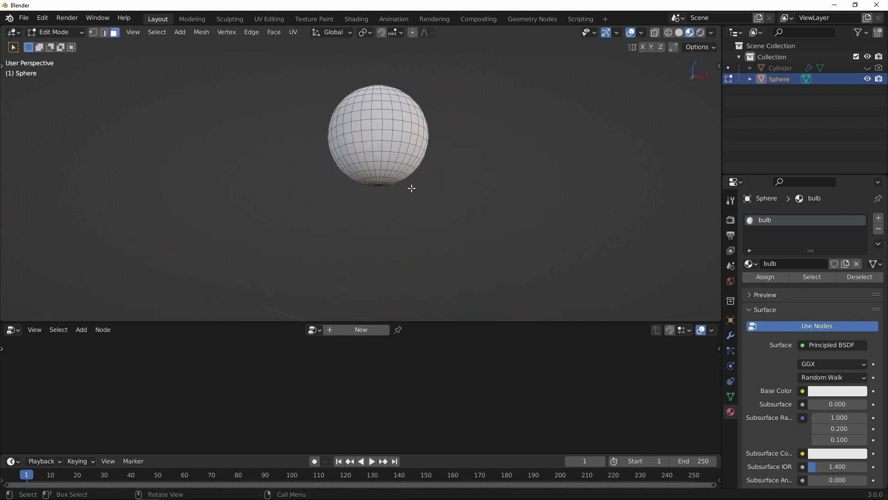
scroll(396, 191, "up", 3)
middle_click_drag(396, 190, 391, 143)
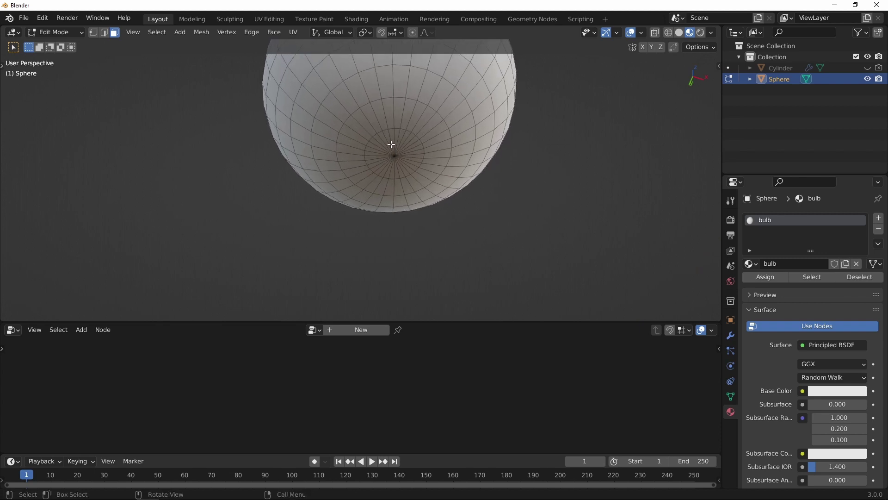
key("c")
mouse_move(396, 155)
left_mouse_down()
mouse_move(401, 144)
mouse_move(392, 161)
left_mouse_up()
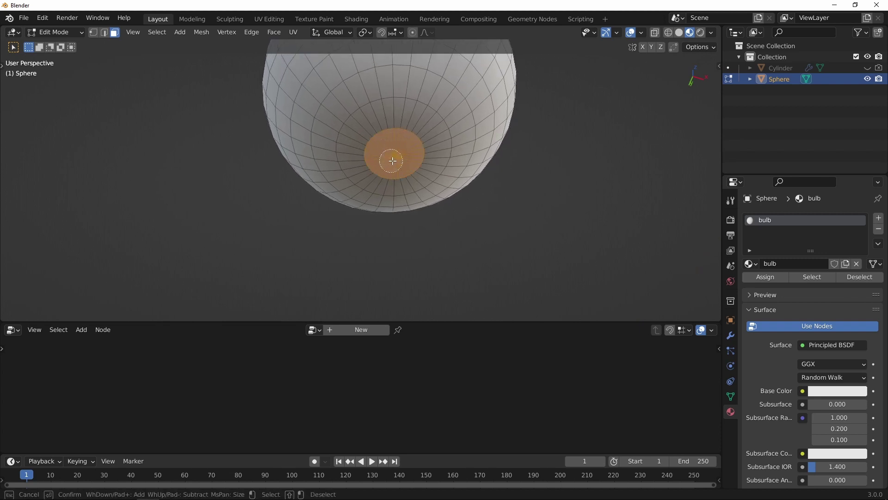
right_click(482, 164)
key("e")
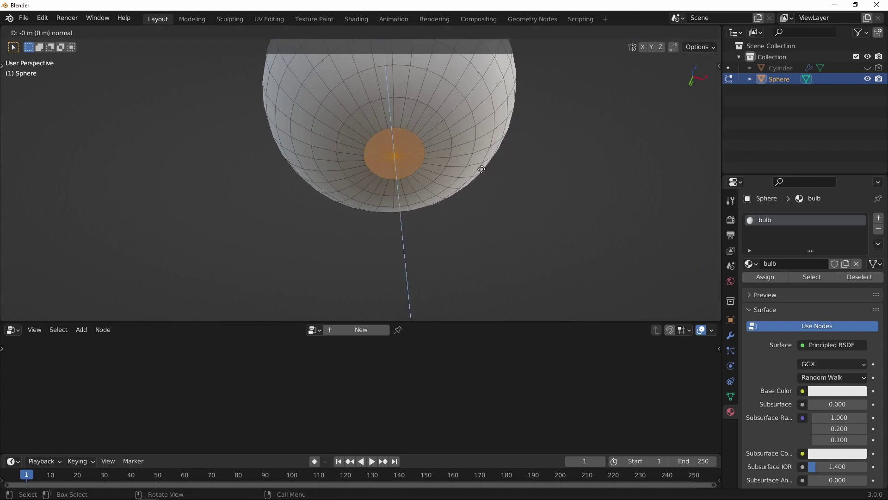
left_click(476, 258)
middle_click_drag(476, 258, 498, 200)
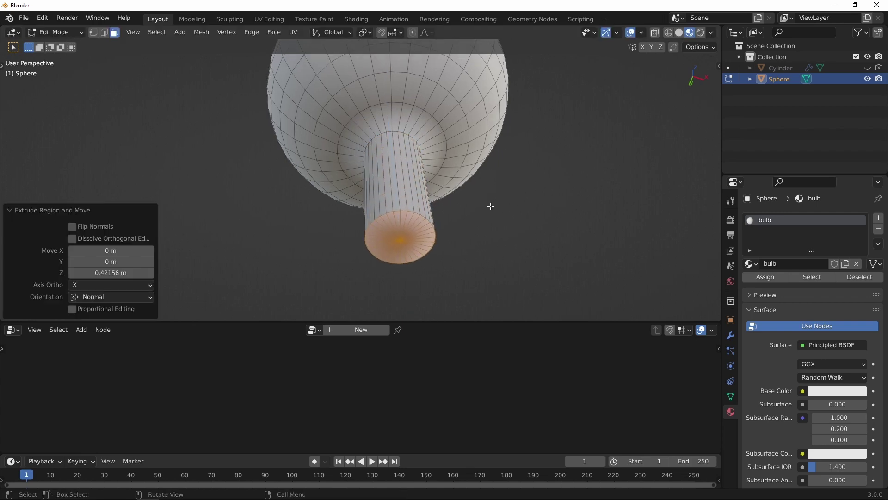
Step: Set the extrusion distance of the stem below the sphere to 1.5 m along its normal Z
key("KP_1")
scroll(499, 185, "down", 5)
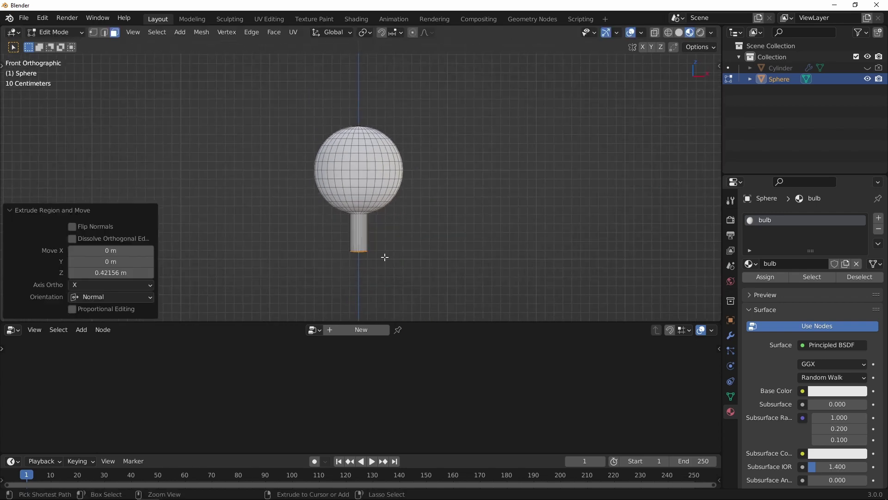
middle_click_drag(383, 258, 463, 163, "shift")
scroll(463, 163, "down", 1)
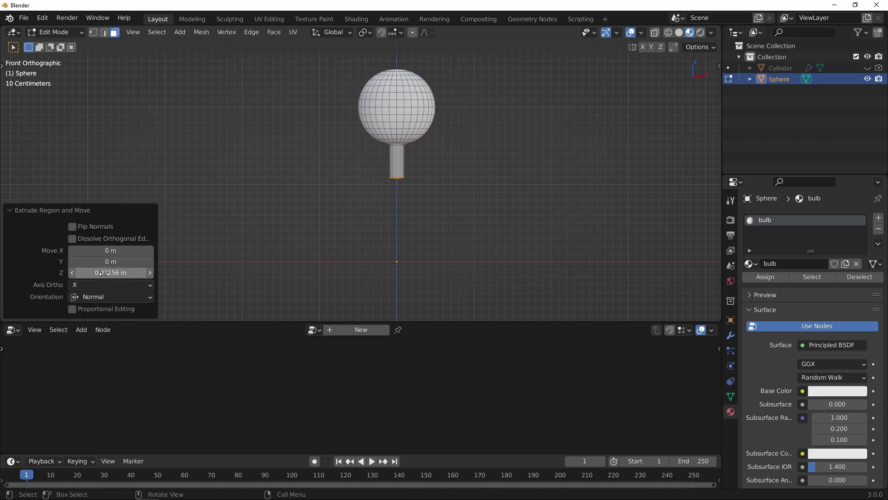
left_click_drag(115, 273, 161, 269)
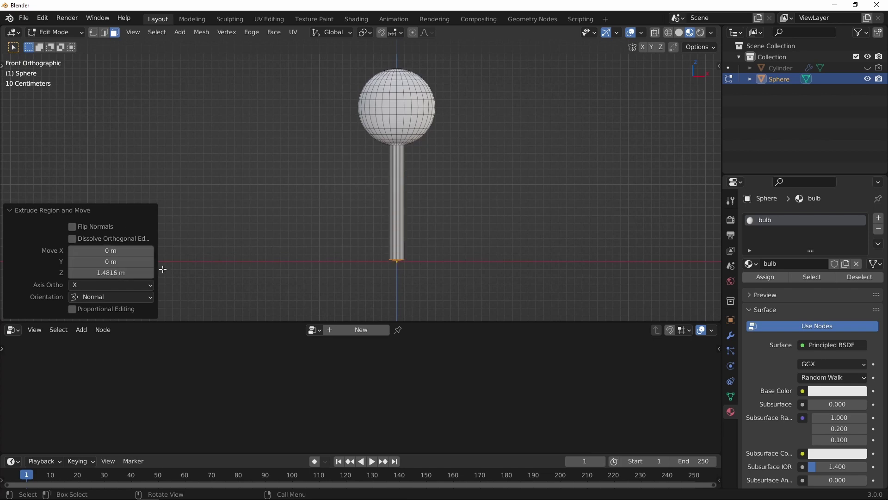
scroll(430, 233, "up", 3)
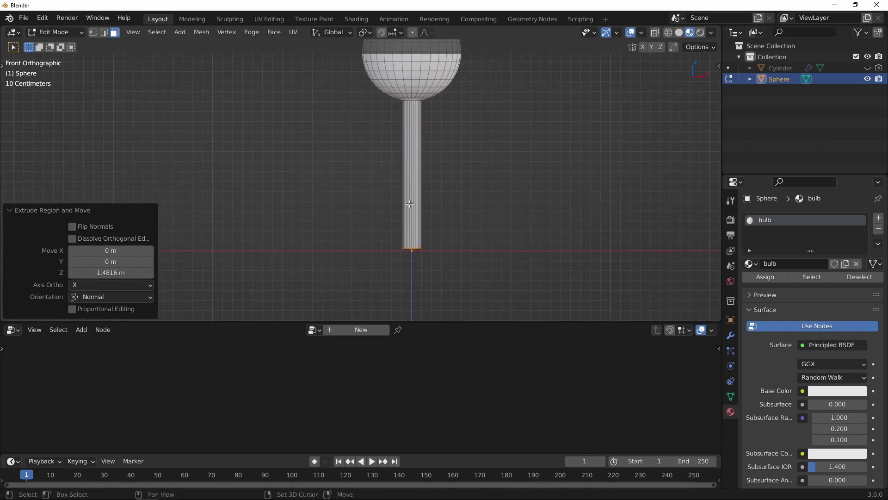
left_click_drag(110, 272, 110, 272)
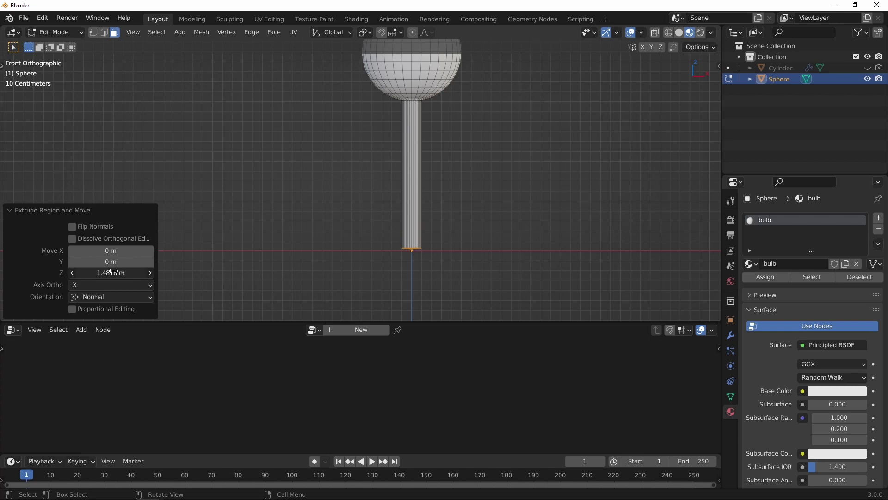
left_click(114, 273)
type("1.5")
key("Return")
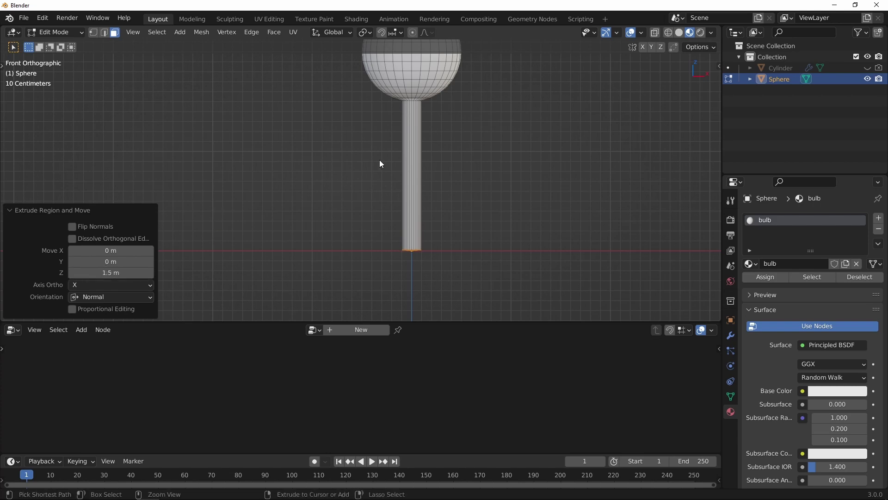
Step: In see-through wireframe view, box-select all faces of the stem below the sphere
scroll(384, 172, "down", 1)
scroll(388, 176, "up", 3)
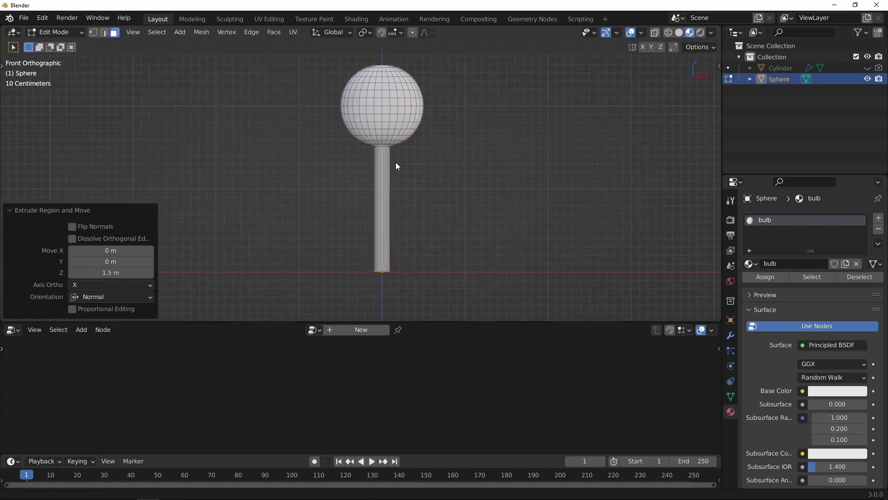
middle_click_drag(401, 148, 404, 137, "shift")
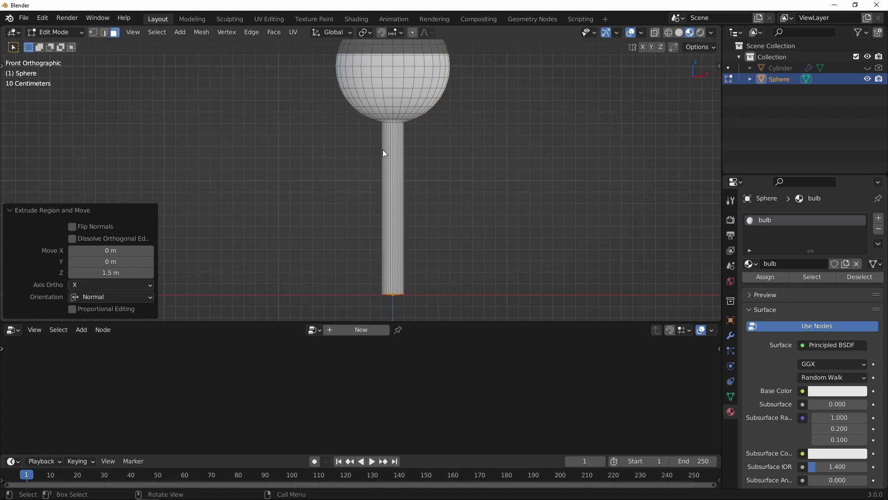
middle_click_drag(382, 149, 377, 145, "shift")
key("alt+z")
scroll(377, 133, "up", 2)
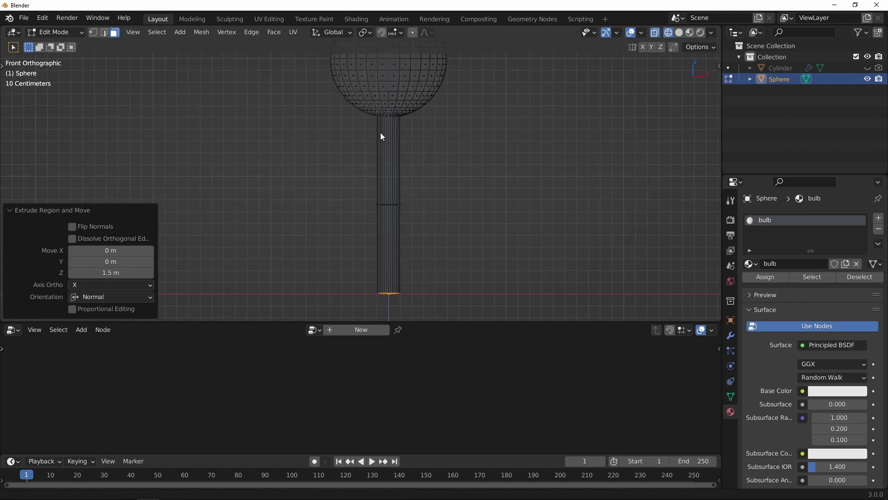
left_click_drag(358, 123, 416, 306)
middle_click_drag(439, 183, 427, 174, "shift")
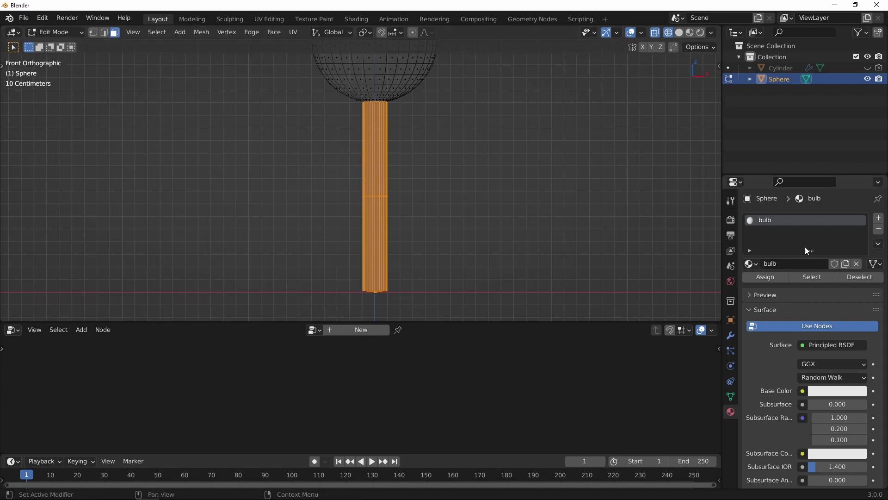
Step: Add a second material slot using chrome, assign it to the selected stem faces, and return to Object Mode in material preview
left_click(877, 218)
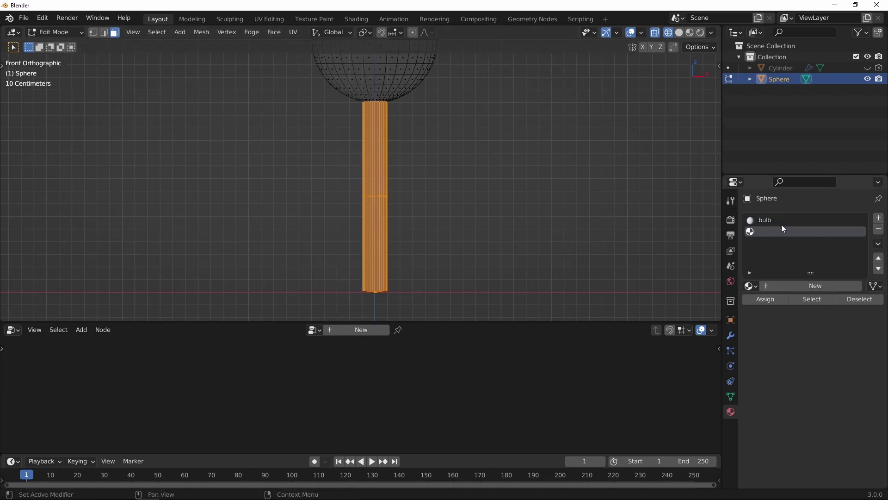
left_click(752, 285)
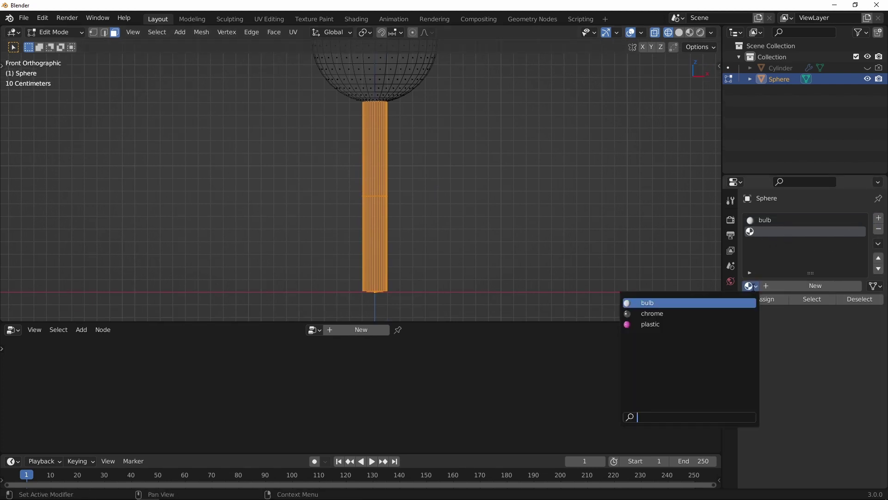
left_click(678, 313)
scroll(492, 186, "down", 3)
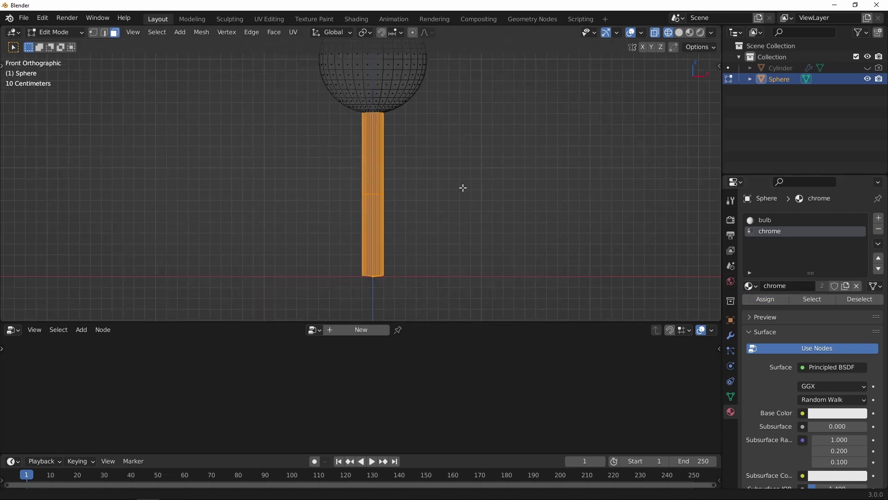
middle_click_drag(492, 186, 479, 191, "shift")
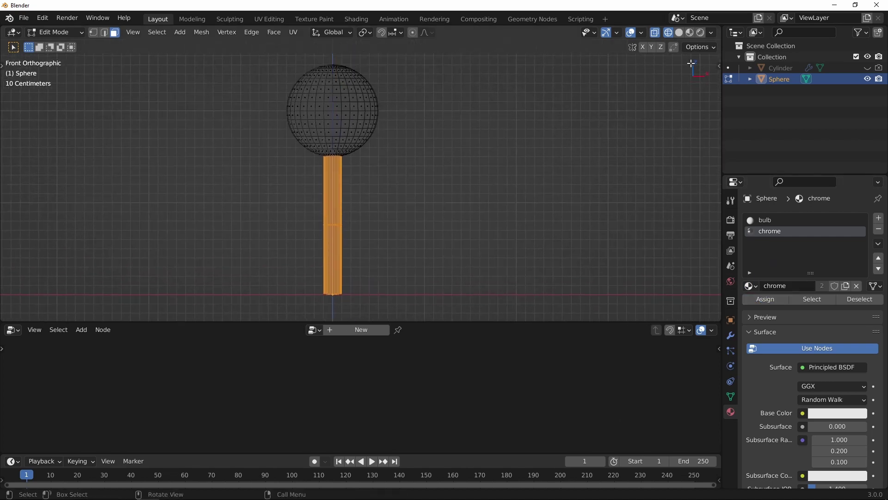
left_click(690, 33)
scroll(486, 146, "down", 1)
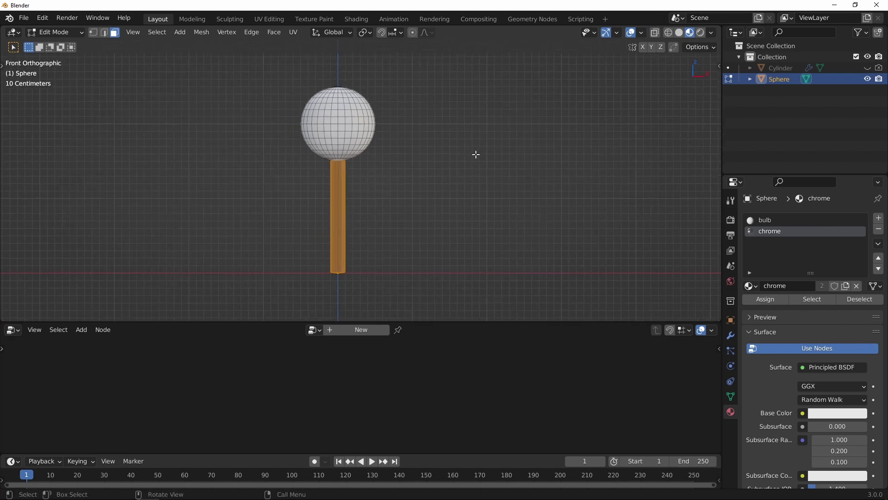
key("Tab")
Step: Enable Auto Smooth for the sphere's mesh normals and inspect the shading where the stem meets the bulb
middle_click_drag(478, 156, 484, 196)
middle_click_drag(393, 148, 383, 187)
scroll(421, 121, "up", 6)
left_click(731, 396)
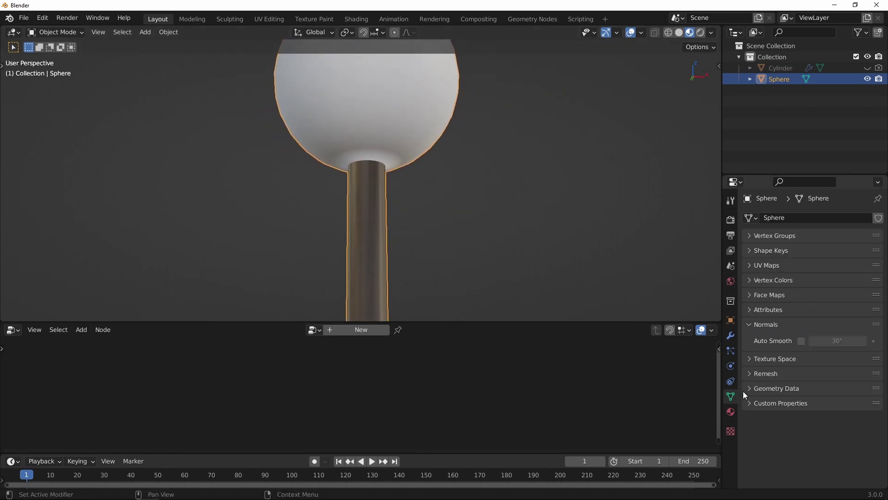
left_click(801, 342)
middle_click_drag(485, 179, 440, 147)
scroll(446, 210, "down", 3)
scroll(388, 160, "up", 2)
scroll(388, 159, "up", 1)
scroll(406, 177, "down", 6)
middle_click_drag(407, 177, 439, 199)
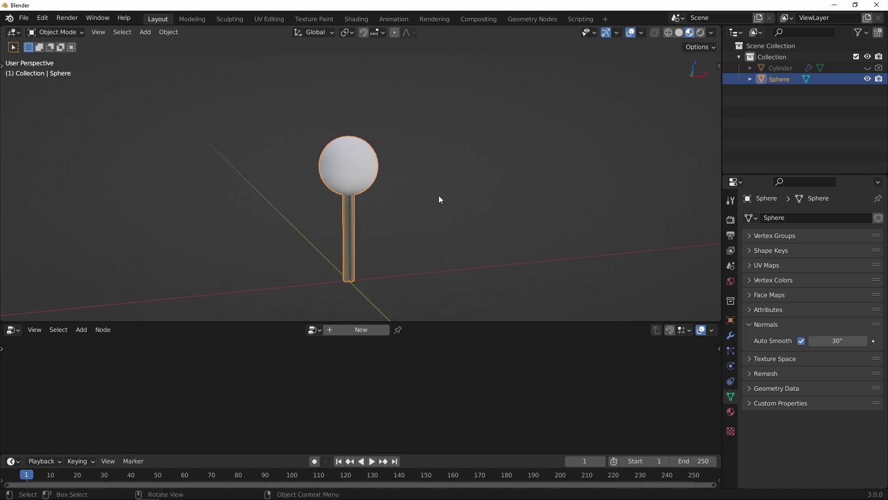
Step: Rename the Sphere object as bulb
double_click(779, 79)
type("bul")
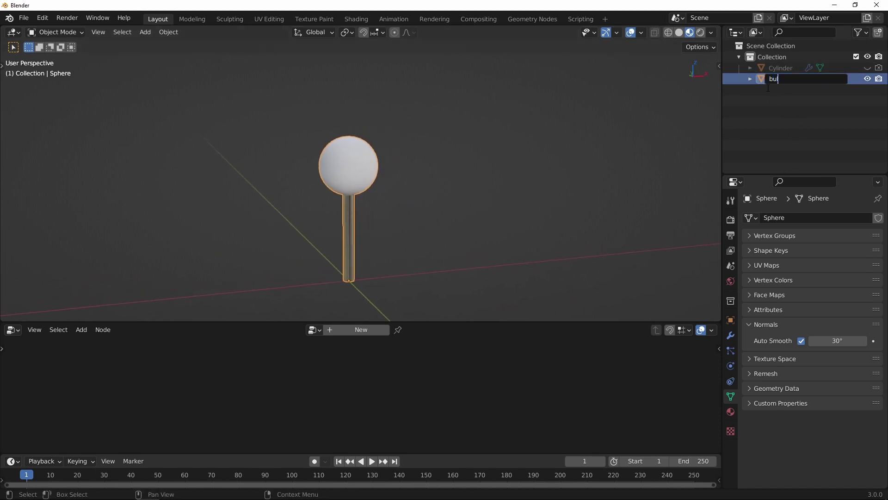
type("b")
key("Return")
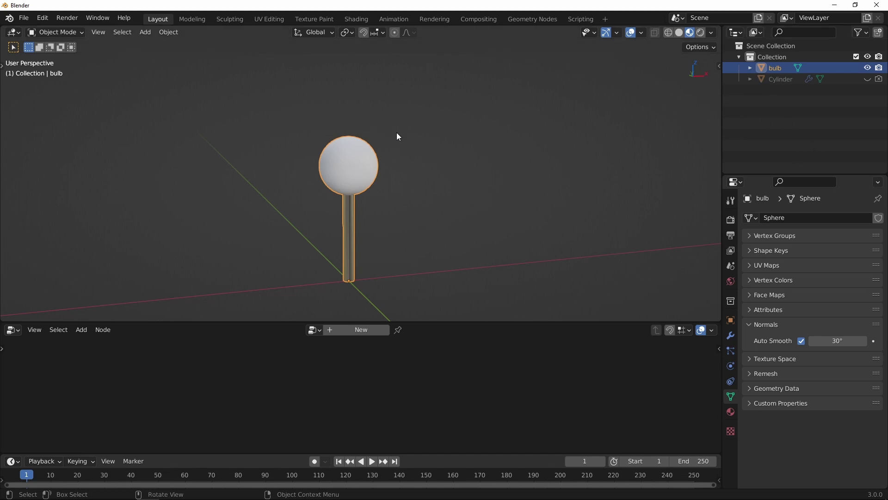
Step: Hide the bulb object from both the viewport and renders
middle_click_drag(408, 155, 409, 131, "shift")
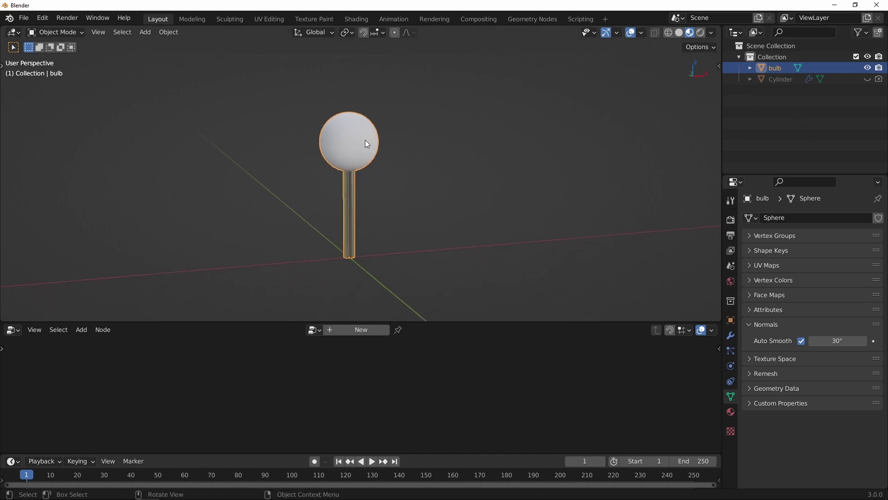
scroll(422, 114, "down", 2)
middle_click_drag(298, 172, 305, 230)
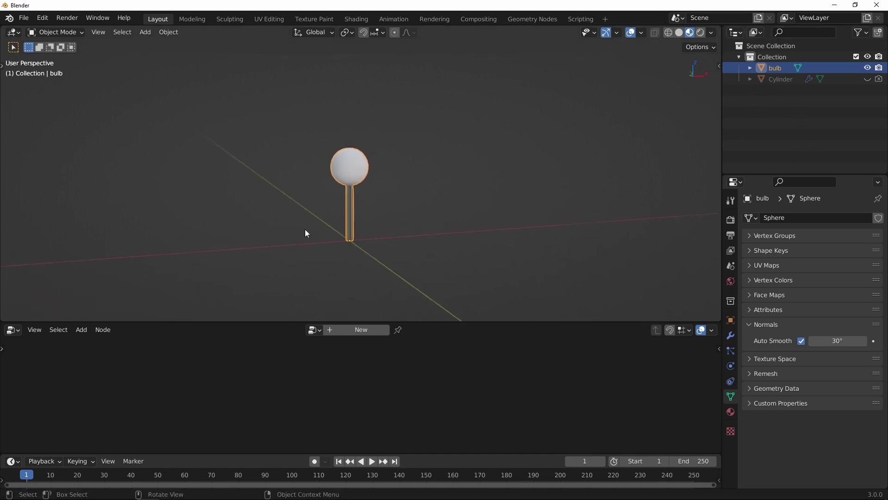
left_click(869, 68)
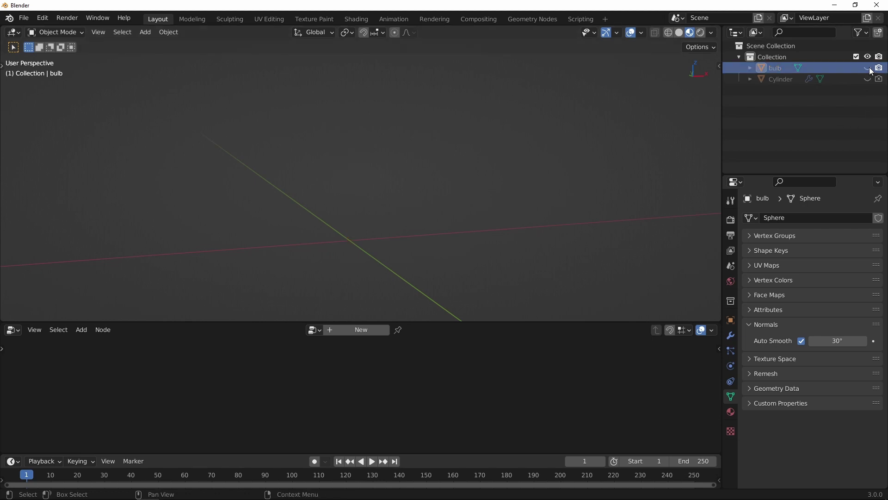
middle_click_drag(427, 159, 437, 149, "shift")
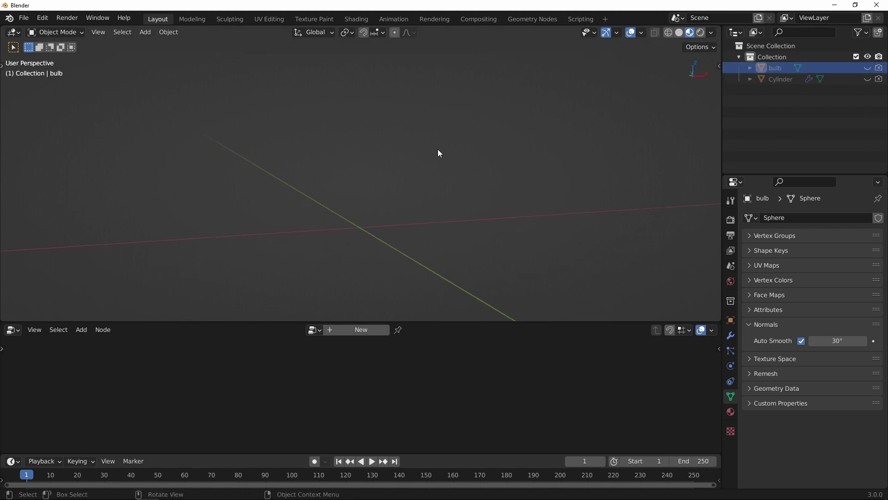
Step: Add a mesh cube at the world origin
middle_click_drag(421, 181, 411, 157, "shift")
key("shift+a")
mouse_move(409, 159)
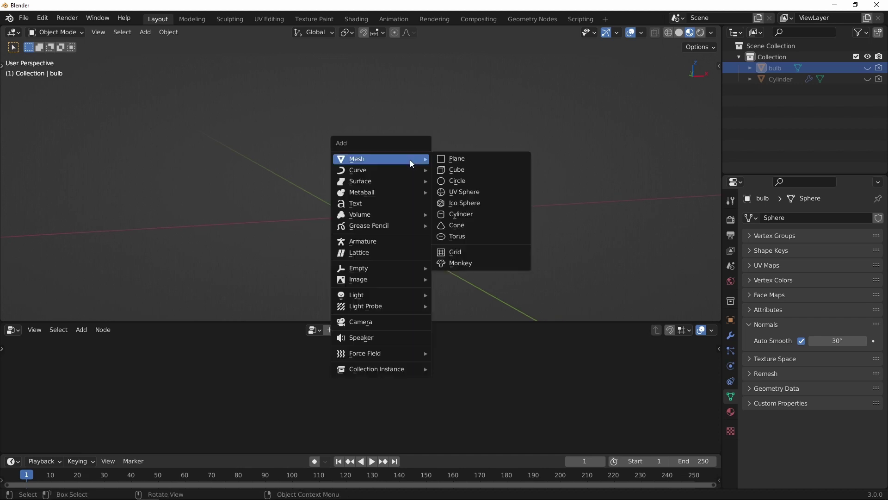
left_click(452, 171)
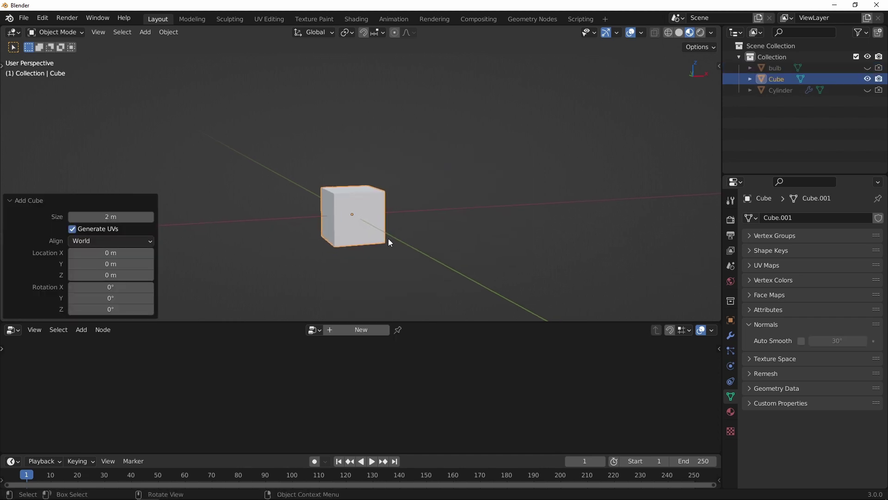
Step: Create a new geometry node tree on the cube and enlarge the node editor area
left_click(341, 329)
scroll(361, 348, "up", 4)
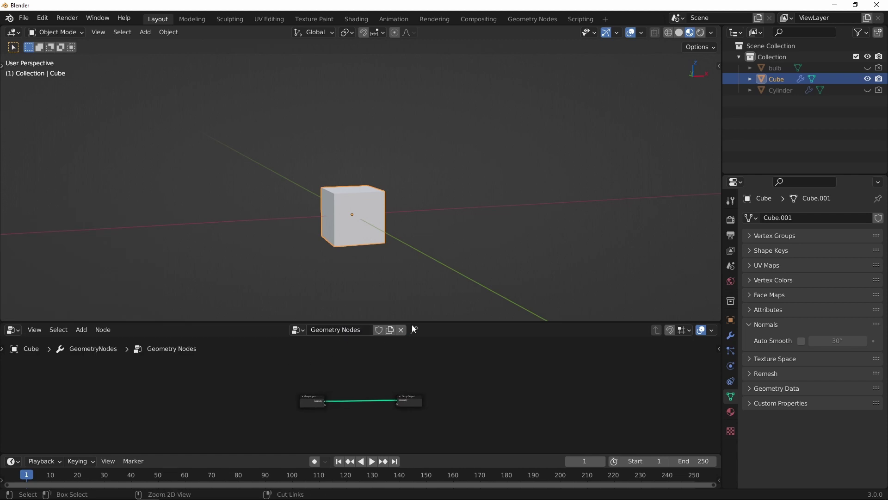
left_click_drag(452, 323, 456, 268)
Step: Rename the Cube object as geonodes and make the node editor area taller
double_click(778, 81)
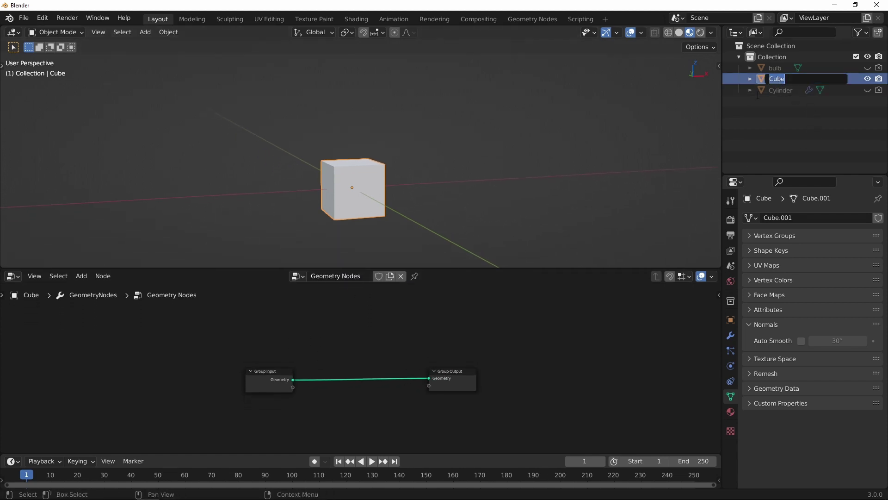
key("Return")
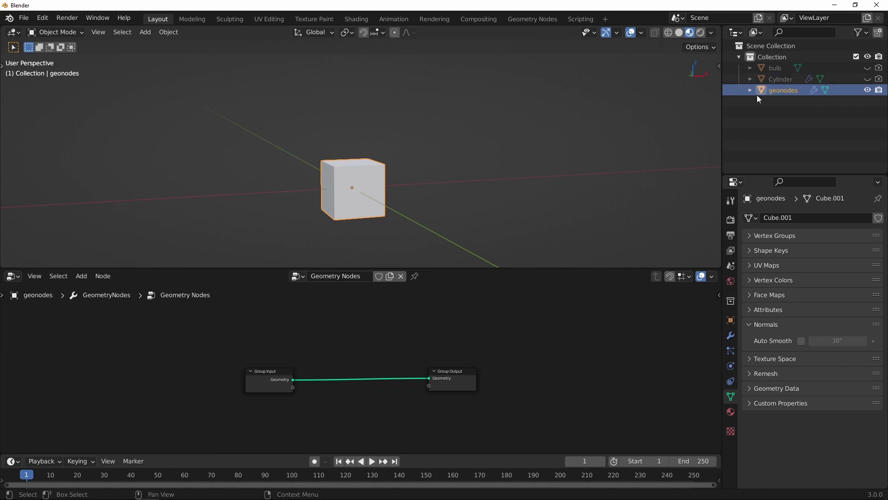
scroll(308, 326, "up", 2)
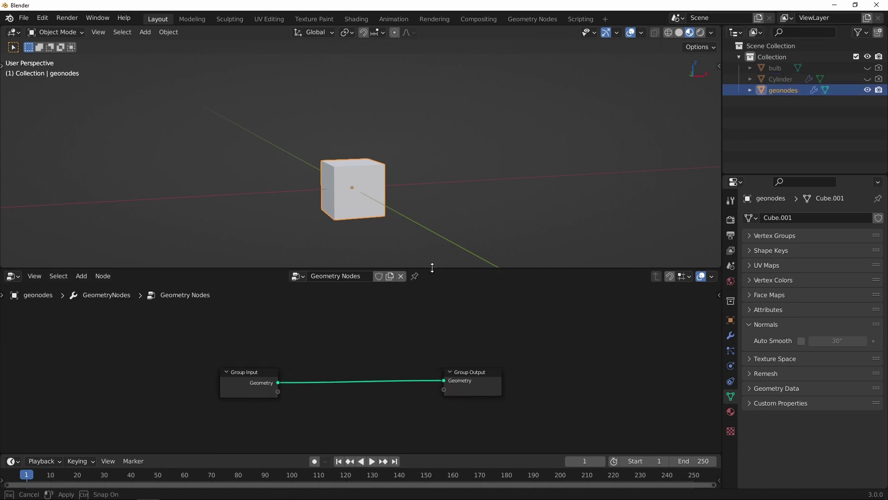
left_click_drag(428, 269, 428, 239)
Step: Delete the Group Input node from the geometry node tree
left_click_drag(188, 296, 272, 410)
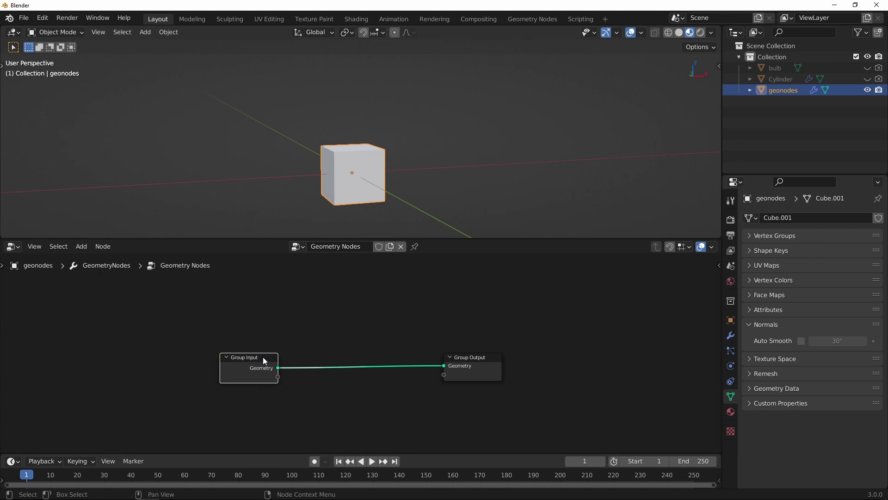
scroll(289, 338, "up", 1)
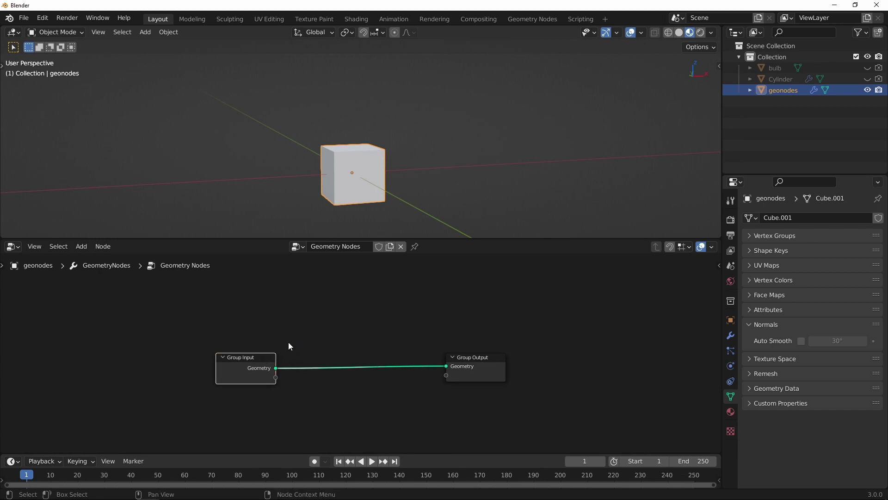
key("x")
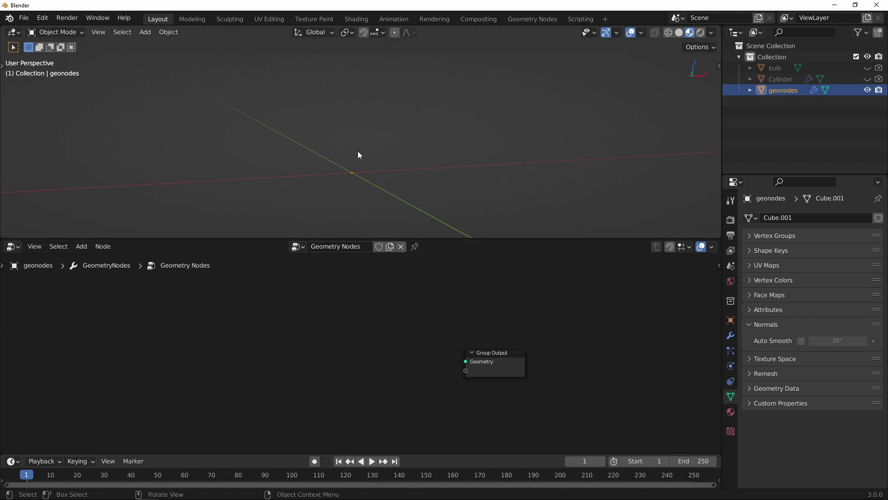
Step: Add a Grid mesh primitive node and place it well before the Group Output node
middle_click_drag(359, 154, 394, 139)
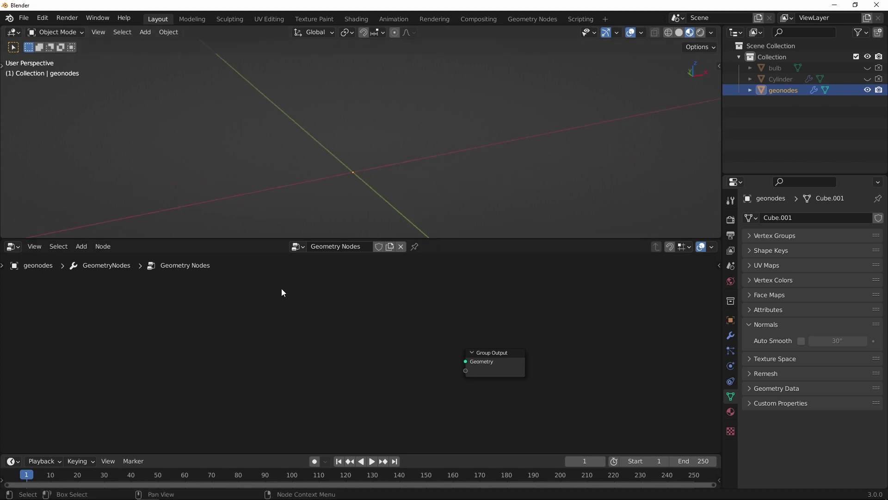
key("shift+a")
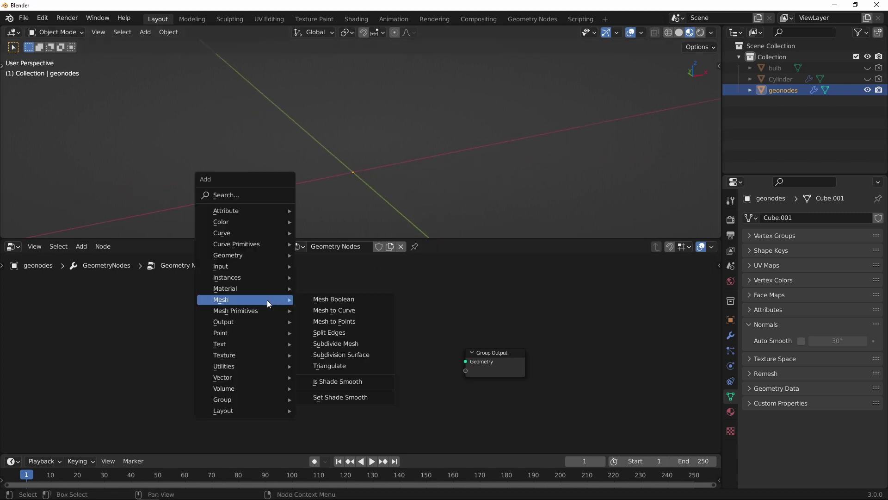
mouse_move(264, 309)
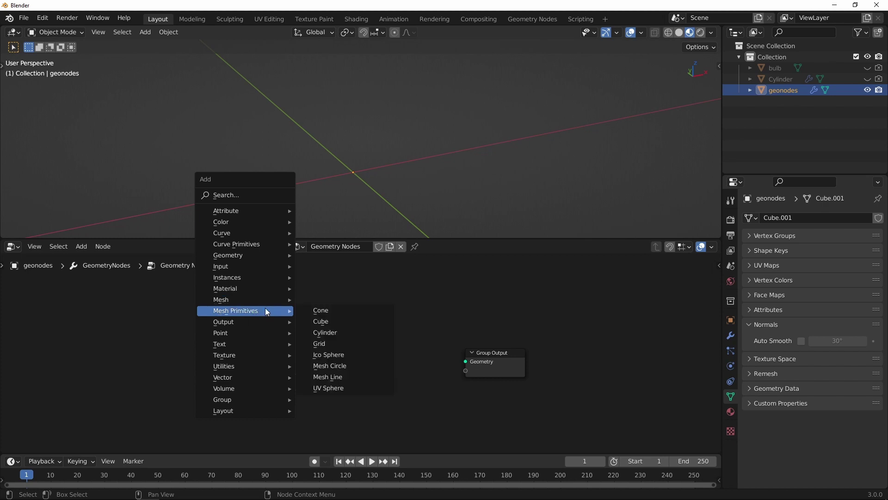
left_click(318, 343)
left_click(213, 298)
scroll(260, 285, "up", 2)
Step: Set the Grid node's Size X and Y to 15 m and its Vertices X and Y to 8
left_click_drag(240, 318, 243, 333)
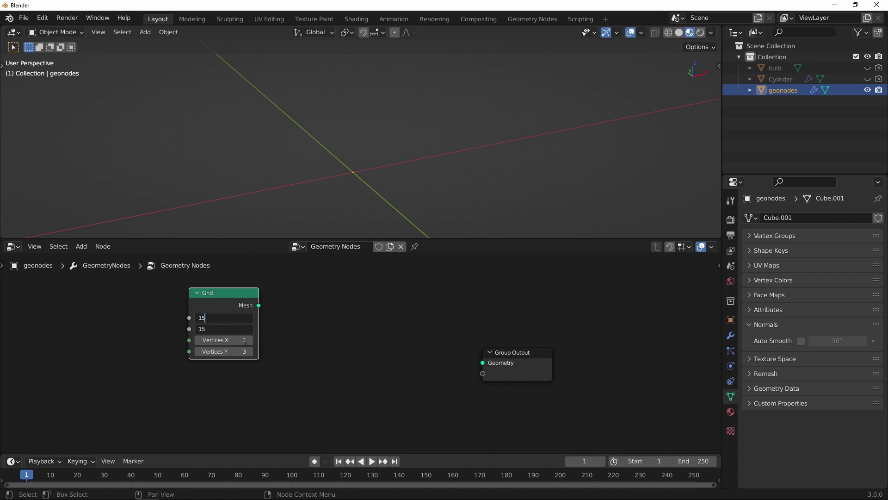
key("Return")
left_click_drag(245, 340, 247, 363)
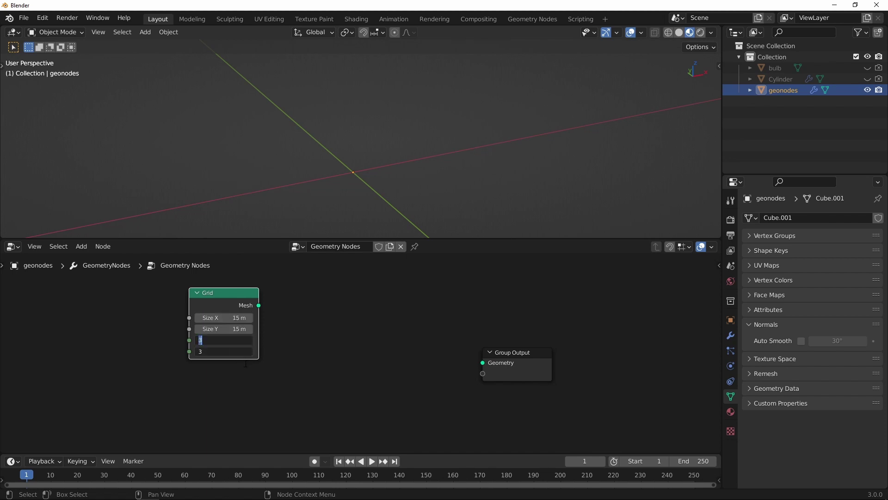
key("Return")
scroll(327, 310, "down", 1)
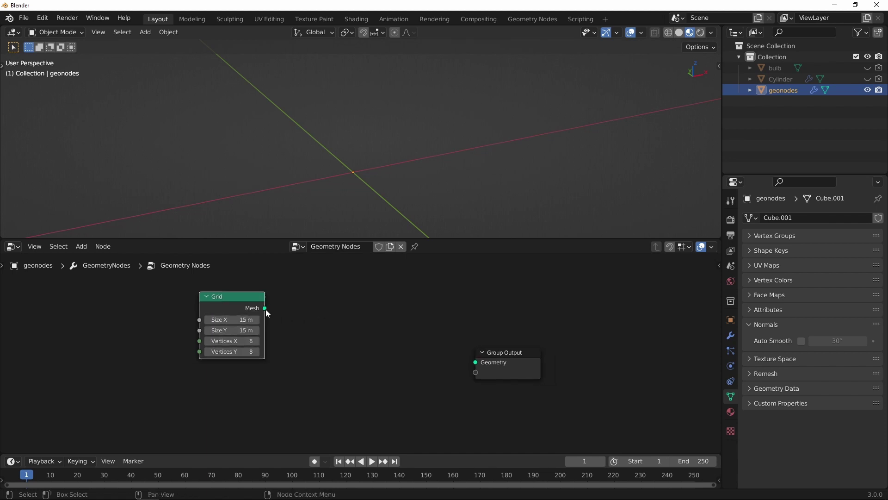
Step: Connect the Grid's Mesh output to the Group Output's Geometry input, check the grid in wireframe, and move Group Output farther away
left_click_drag(267, 309, 473, 363)
scroll(444, 178, "down", 3)
key("shift+z")
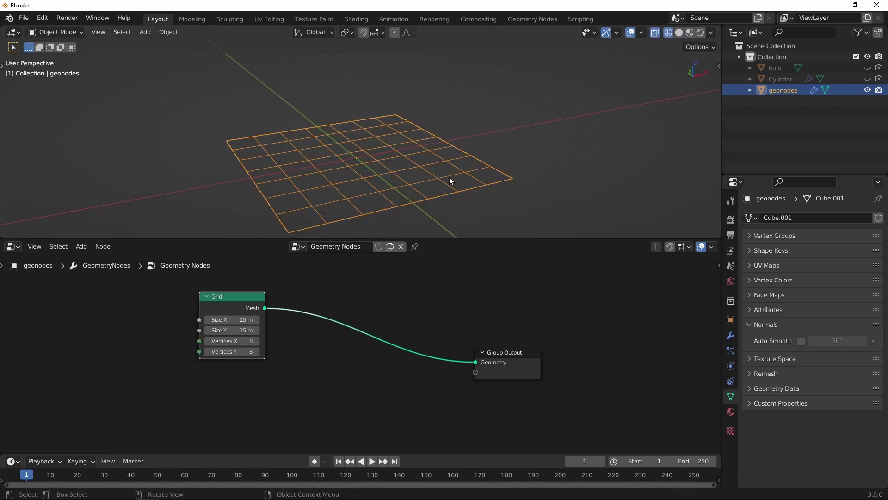
middle_click_drag(449, 177, 445, 195)
key("shift+z")
scroll(474, 168, "down", 4)
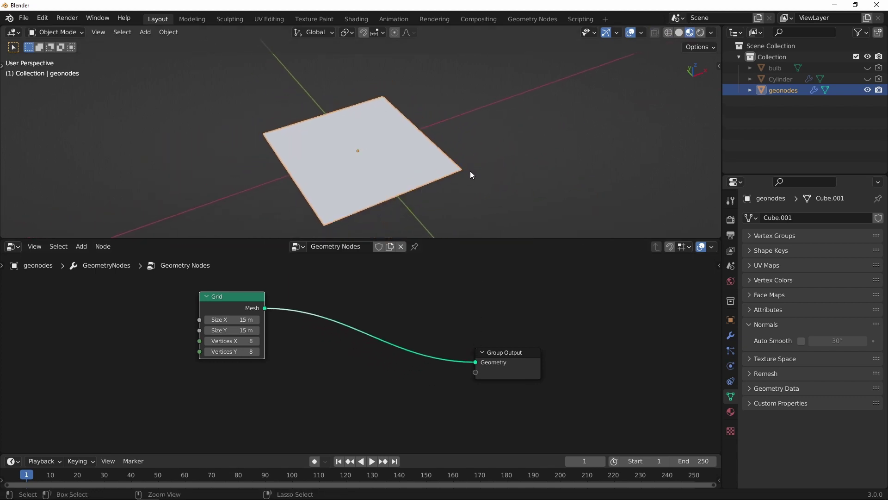
middle_click_drag(357, 337, 317, 342)
left_click_drag(460, 359, 532, 363)
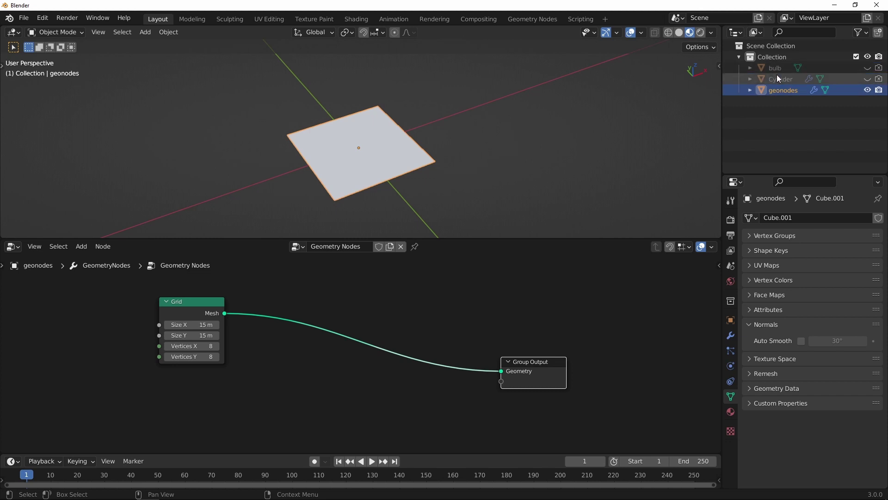
Step: Insert an Instance on Points node between the Grid and Group Output nodes, then align the Grid node with it
scroll(362, 300, "down", 1)
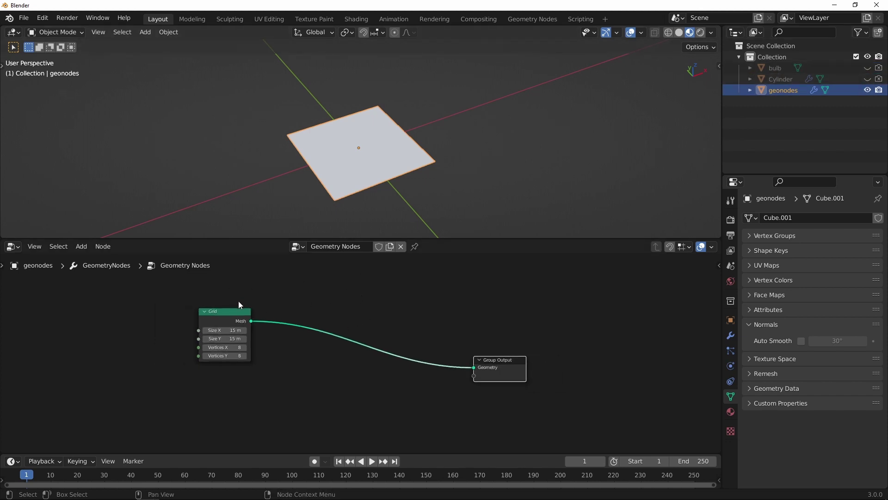
left_click_drag(238, 309, 219, 309)
key("shift+a")
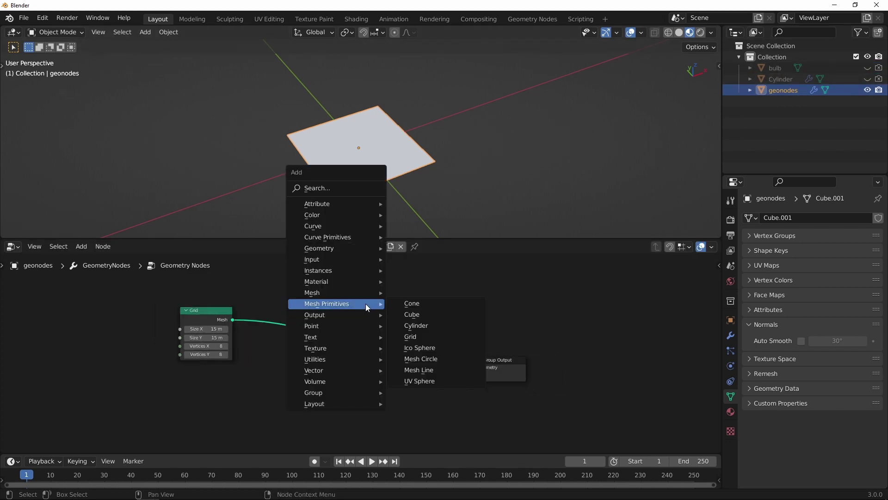
mouse_move(343, 271)
left_click(426, 271)
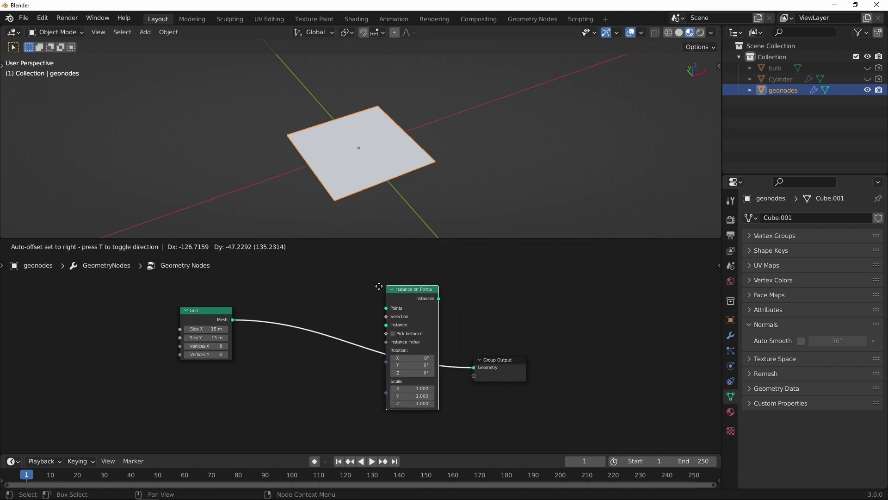
left_click(373, 291)
left_click_drag(213, 306, 213, 296)
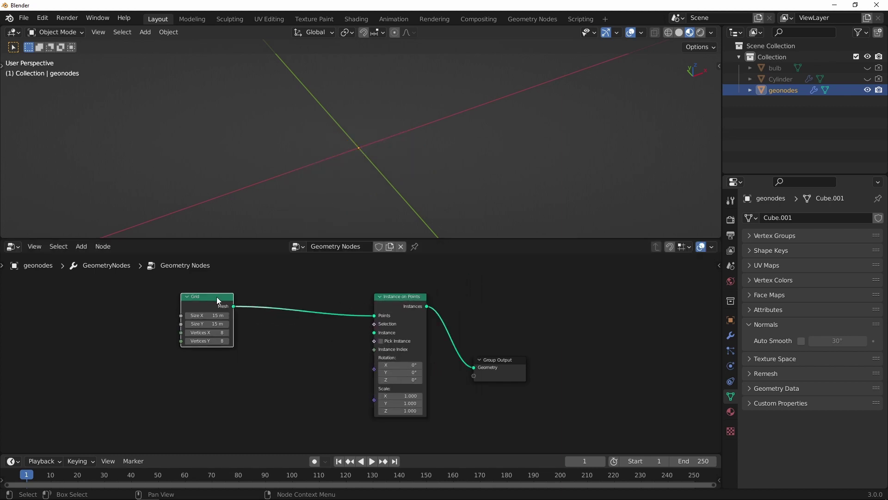
scroll(352, 324, "up", 1)
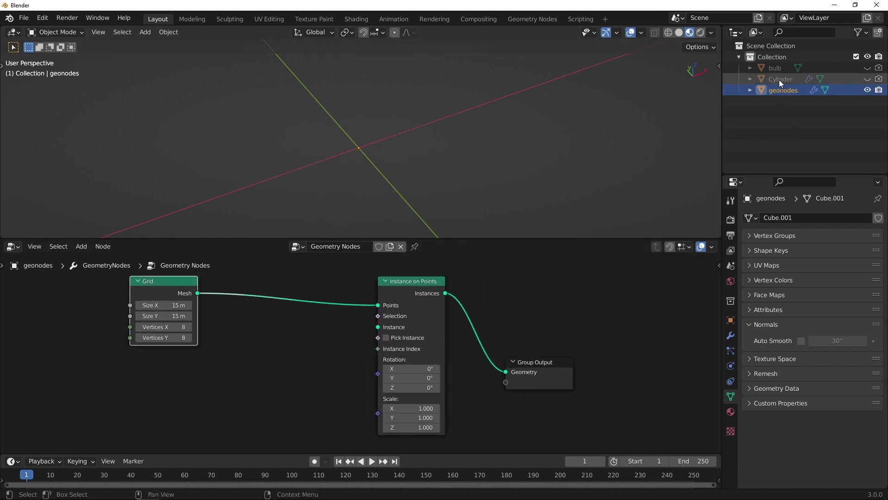
Step: Bring the Cylinder object in as an Object Info node and connect its Geometry output to the Instance input of Instance on Points
left_click_drag(779, 79, 184, 381)
middle_click_drag(249, 354, 260, 340)
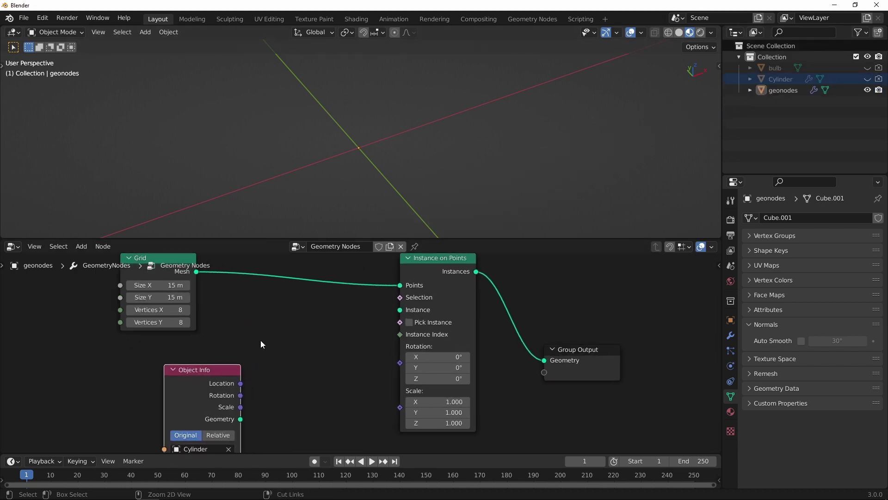
scroll(243, 367, "up", 1)
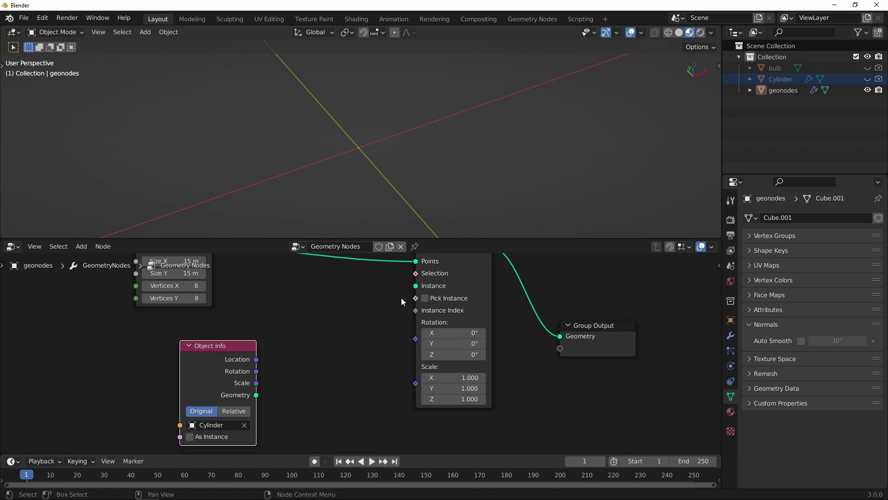
middle_click_drag(273, 335, 250, 356)
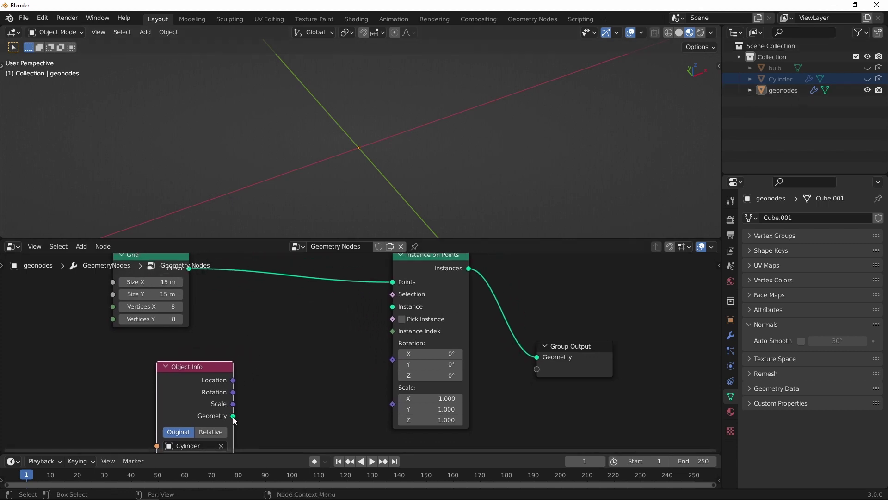
left_click_drag(233, 415, 394, 307)
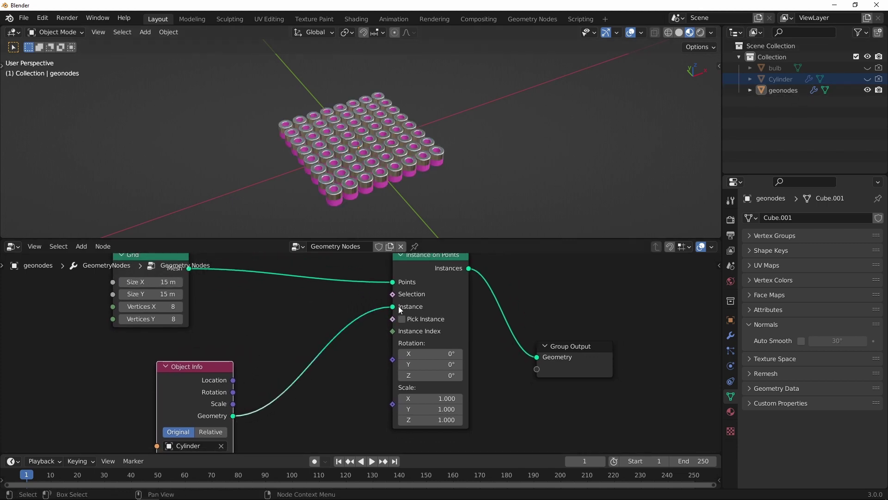
Step: Inspect the instanced cylinders, collapse the Object Info node beside Instance on Points, and shift Group Output farther away
scroll(431, 158, "up", 2)
middle_click_drag(431, 158, 388, 60)
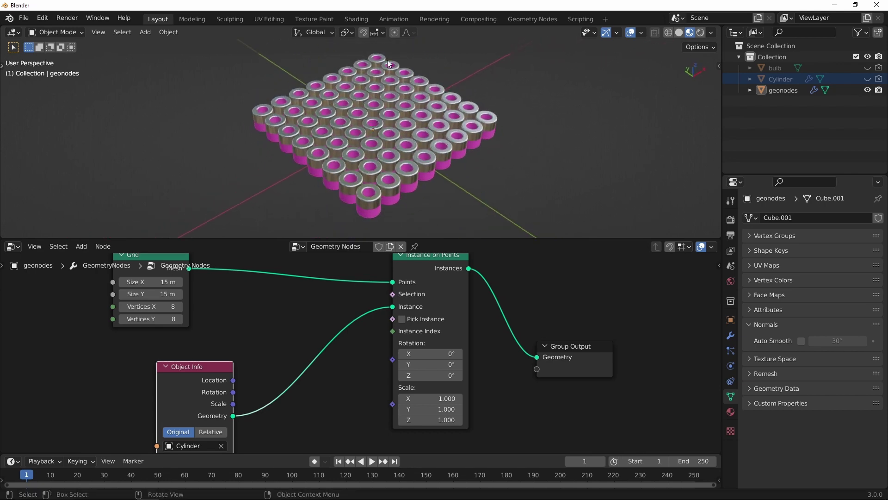
middle_click_drag(439, 123, 426, 153)
scroll(394, 149, "up", 2)
scroll(324, 315, "down", 5)
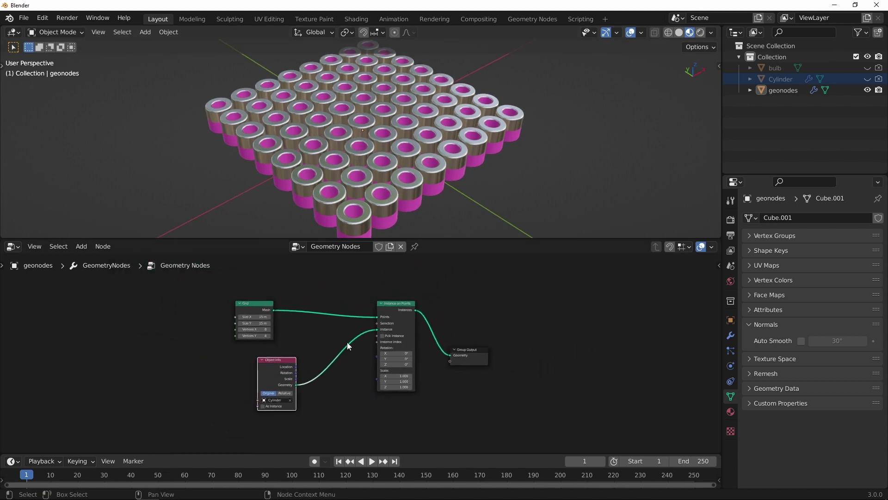
scroll(238, 308, "up", 3)
left_click(145, 347)
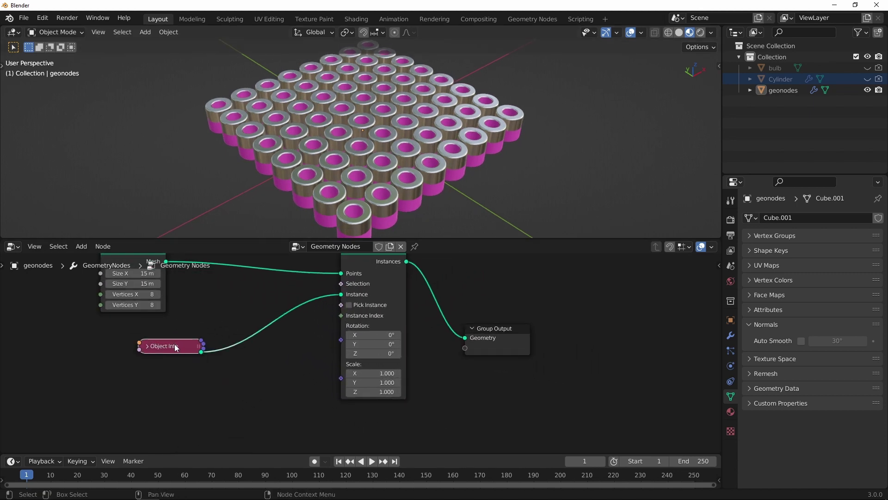
left_click_drag(176, 347, 273, 299)
scroll(342, 326, "down", 1)
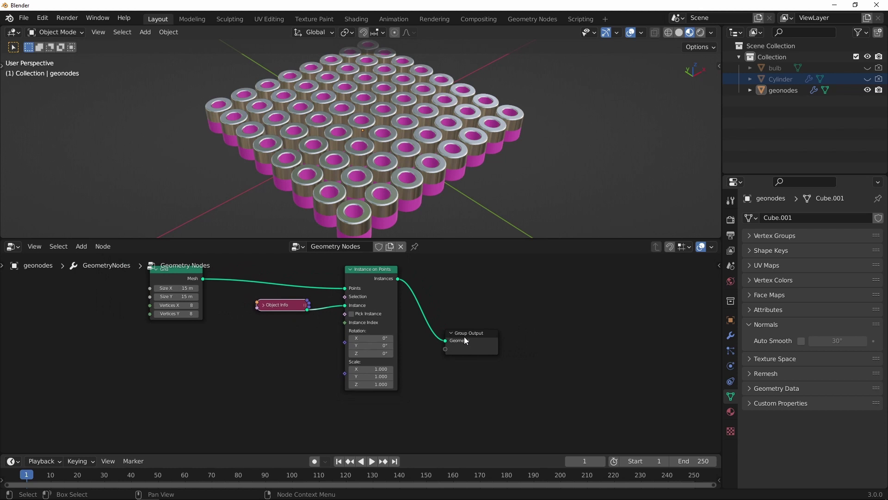
left_click_drag(465, 337, 491, 338)
Step: View the cylinder array from above and move the collapsed Object Info node lower in the node tree
middle_click_drag(418, 141, 406, 193, "ctrl")
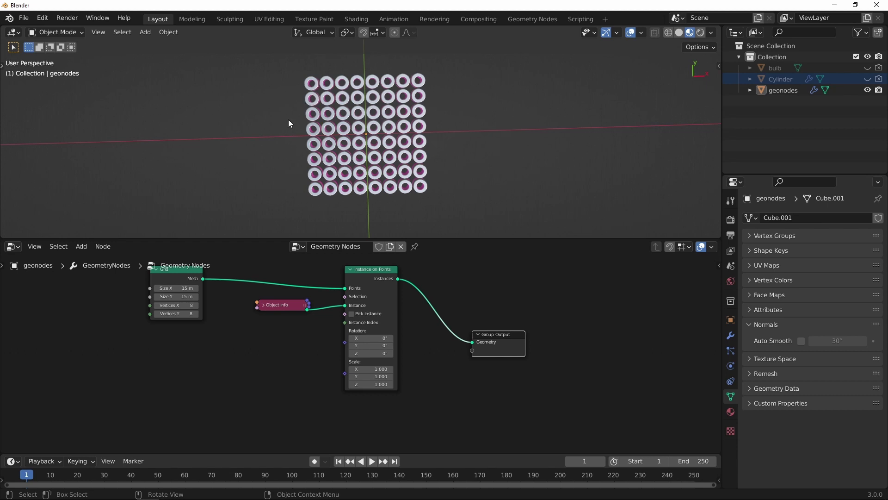
middle_click_drag(259, 272, 288, 321)
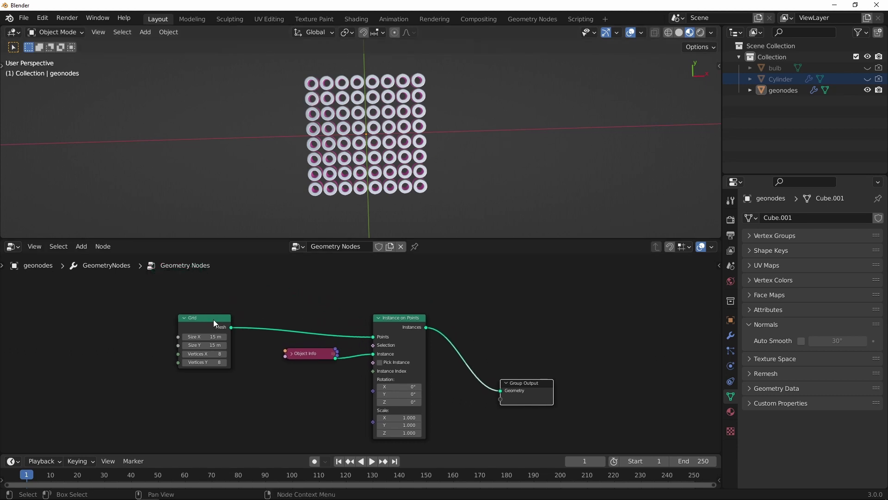
scroll(366, 324, "up", 2)
left_click_drag(293, 359, 281, 405)
Step: Inspect the cylinder array at an angle, then raise the Grid node slightly and collapse it
middle_click_drag(393, 148, 444, 153)
middle_click_drag(403, 166, 412, 146)
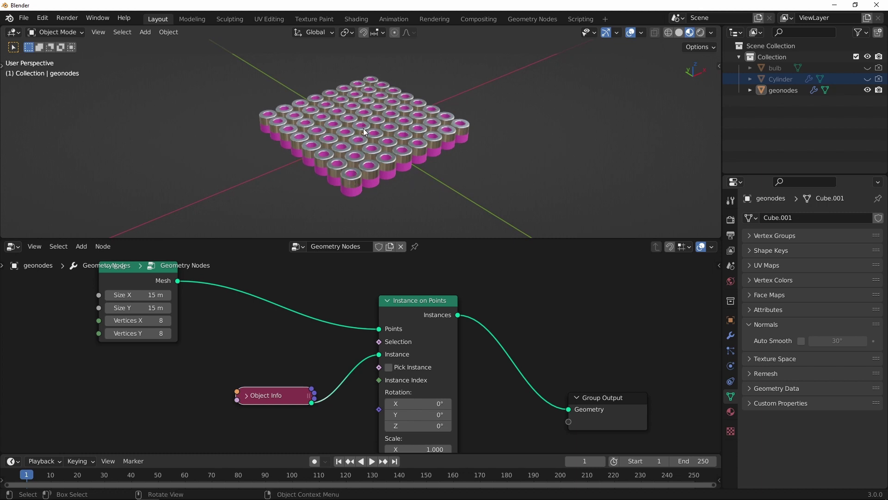
middle_click_drag(364, 133, 352, 186)
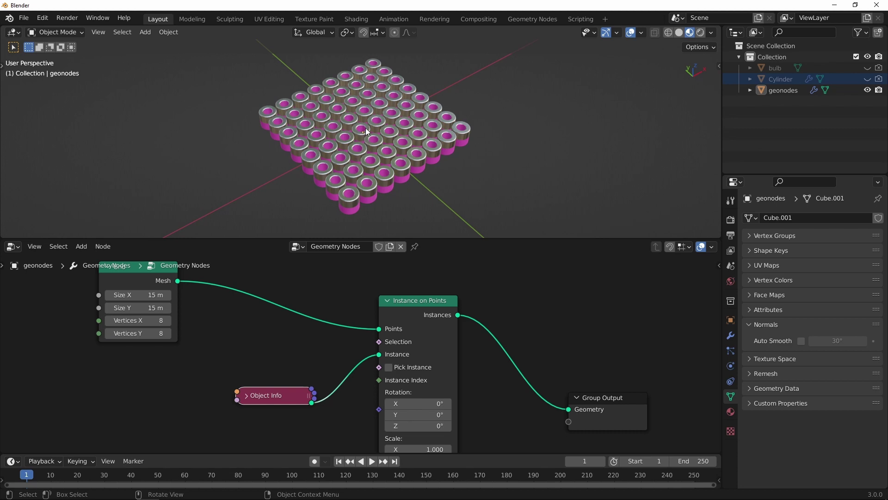
scroll(260, 320, "down", 1)
middle_click_drag(267, 292, 304, 334)
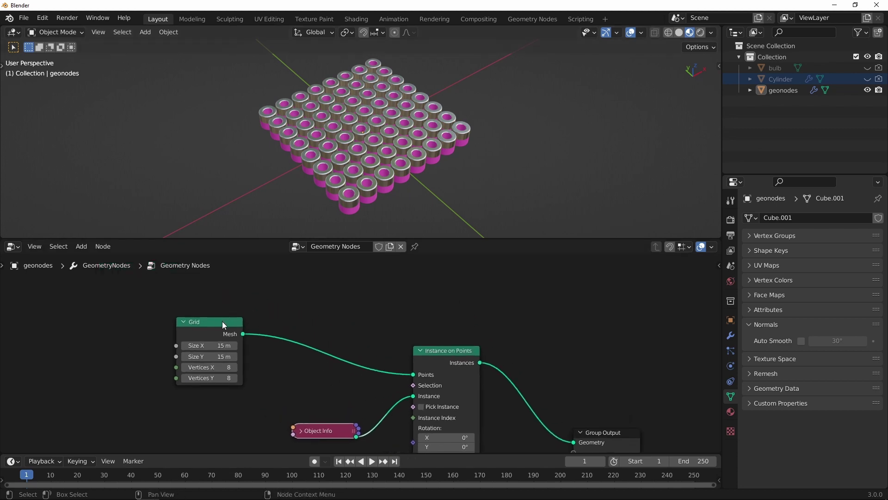
left_click_drag(211, 321, 215, 306)
left_click(188, 305)
Step: Add a Vector Math node below the collapsed Grid node and set its operation to Distance
key("shift+a")
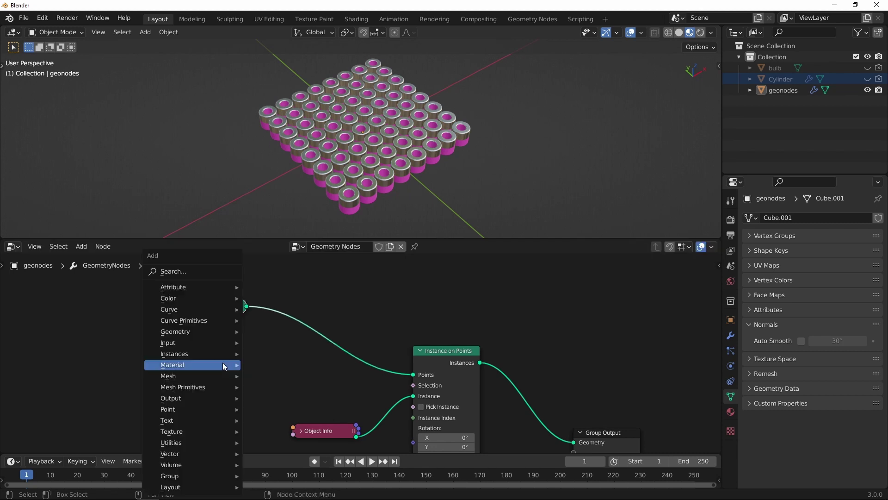
mouse_move(201, 329)
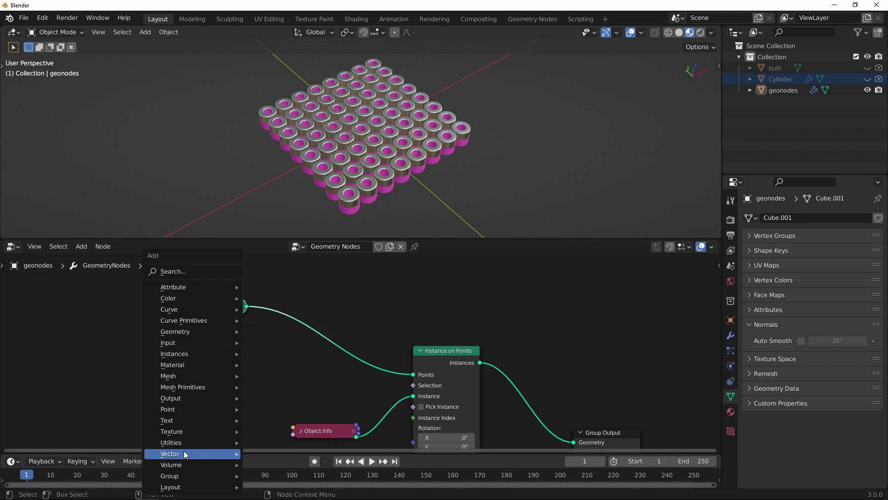
mouse_move(195, 453)
left_click(272, 441)
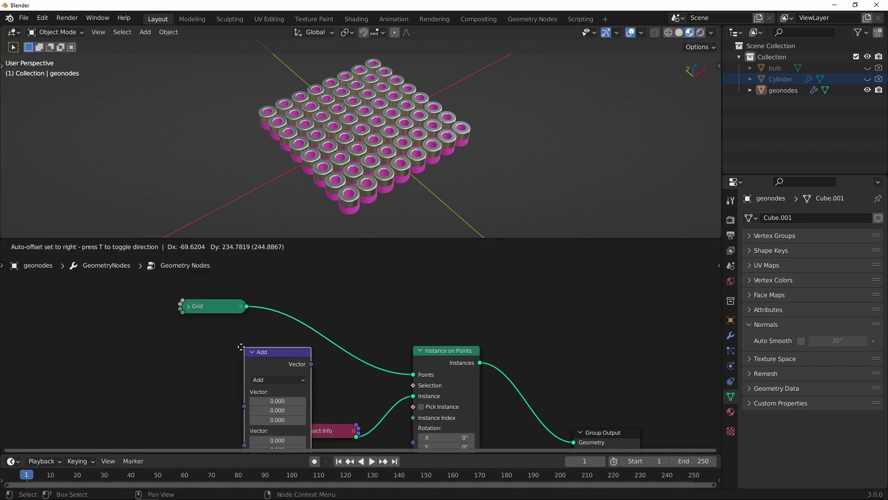
left_click(211, 337)
middle_click_drag(227, 349, 306, 301)
scroll(324, 318, "up", 1)
left_click(326, 320)
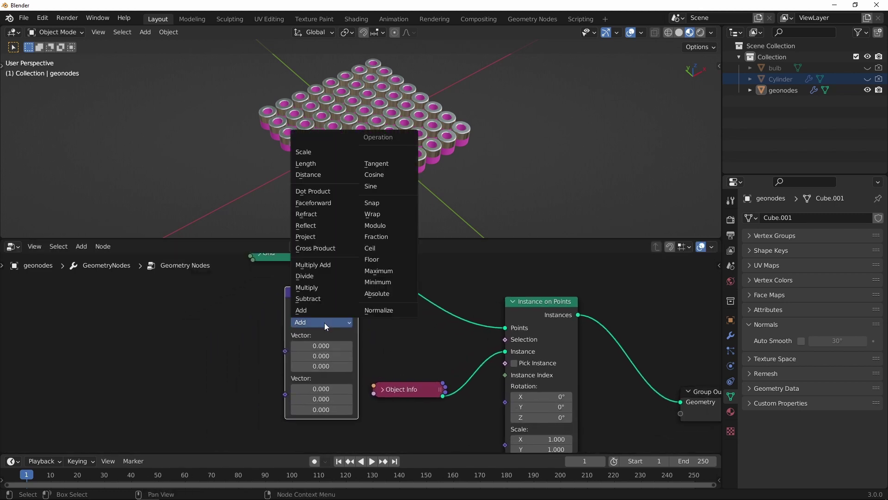
left_click(321, 175)
left_click_drag(323, 293, 285, 302)
Step: Add a Position input node before the Distance node and connect its output to the first Vector input
key("shift+a")
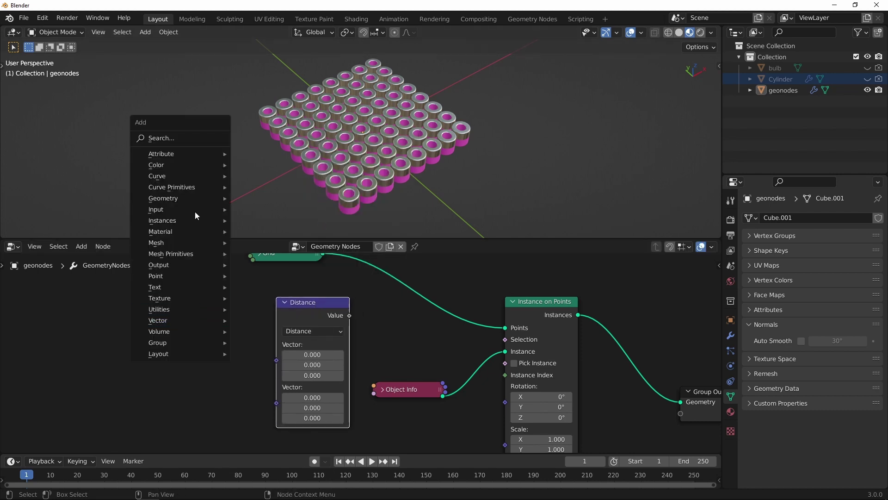
mouse_move(187, 208)
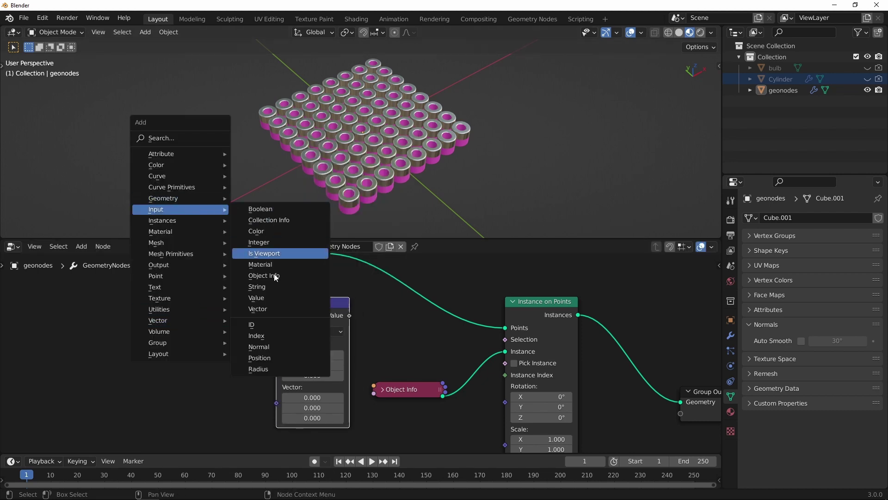
left_click(262, 358)
left_click(181, 311)
scroll(182, 310, "up", 2)
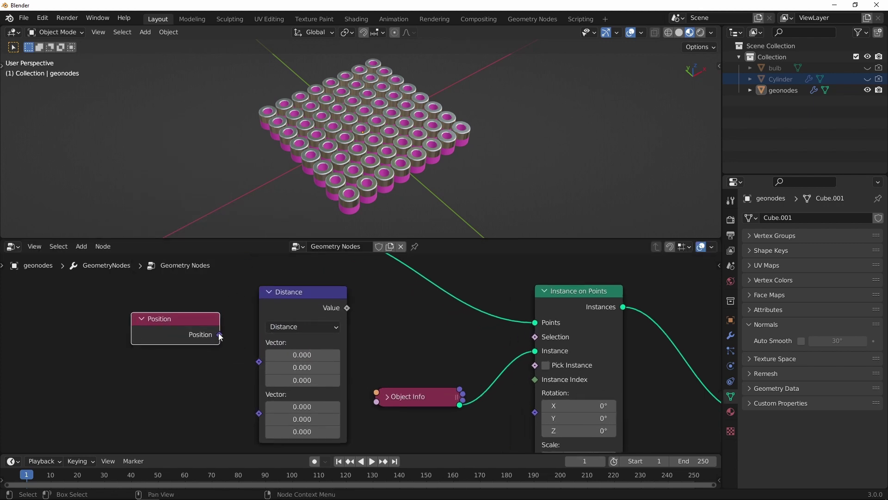
left_click_drag(219, 334, 259, 363)
left_click_drag(309, 298, 318, 293)
Step: Move the Distance and Position nodes farther from Instance on Points to make room for another node
middle_click_drag(323, 299, 298, 337, "ctrl")
scroll(307, 363, "up", 2)
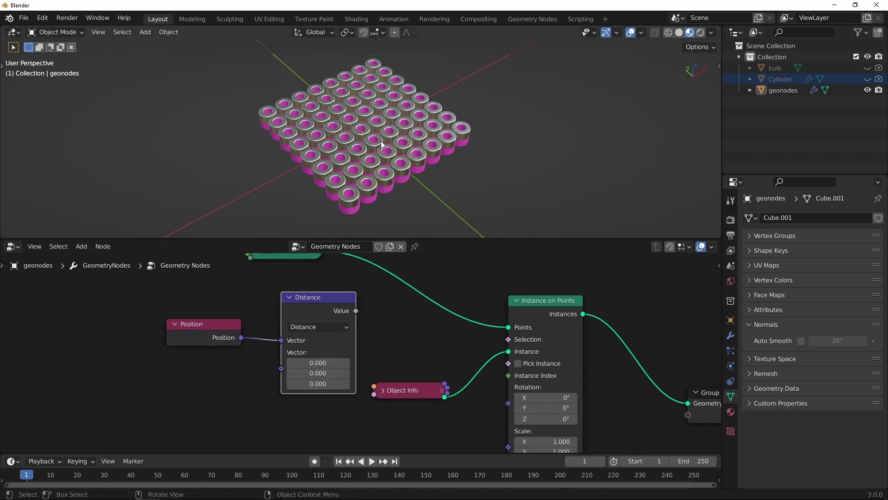
middle_click_drag(356, 311, 337, 334)
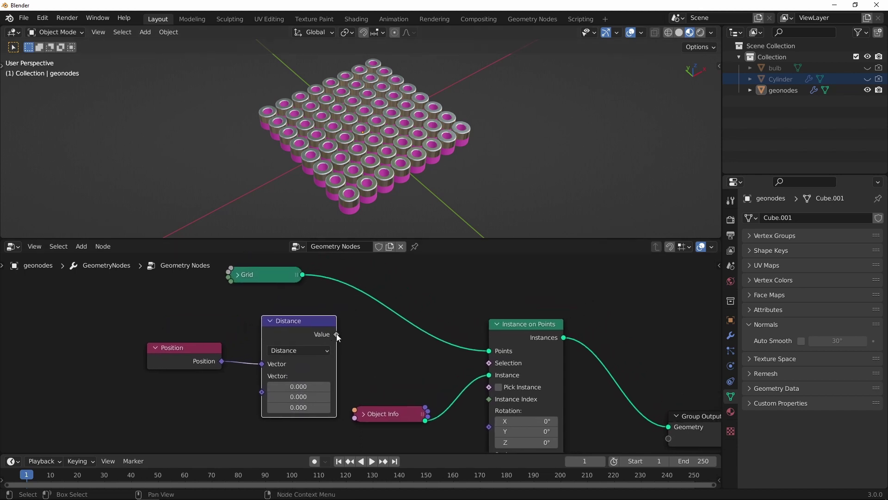
left_click_drag(289, 323, 244, 322)
left_click(185, 348, "shift")
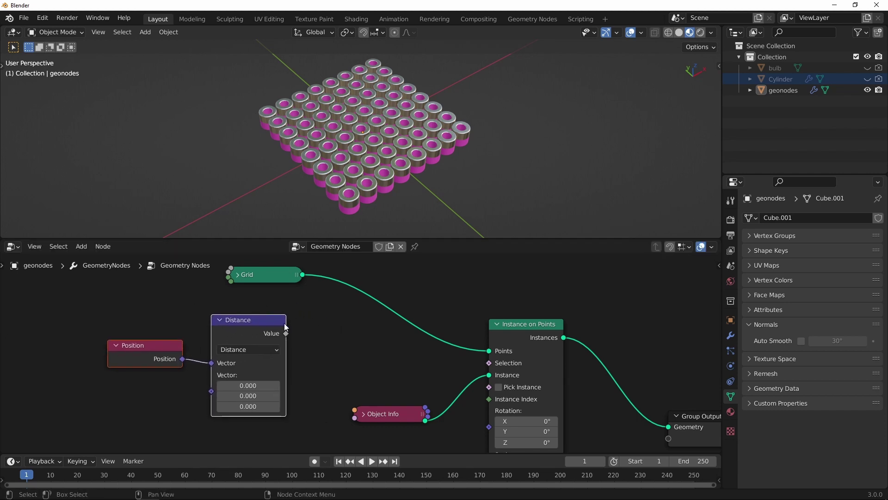
left_click(437, 371)
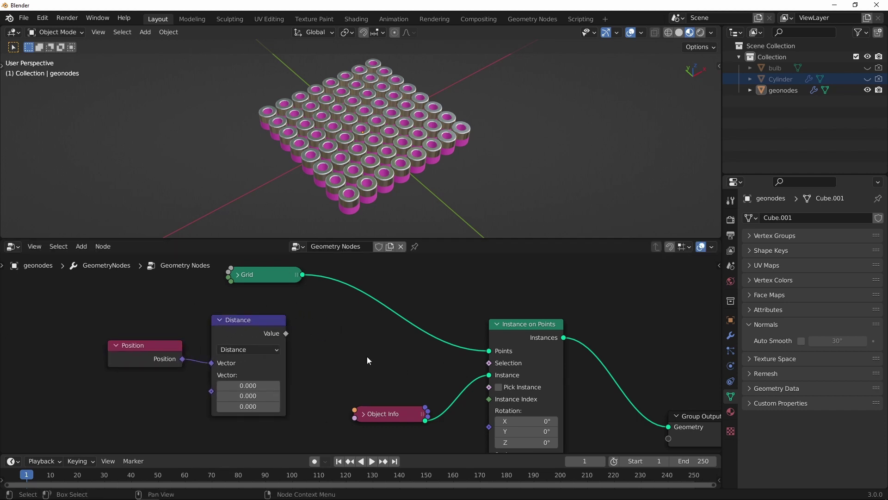
Step: Add a Less Than comparison node after the Distance node and connect the Distance Value output to input A
key("shift+a")
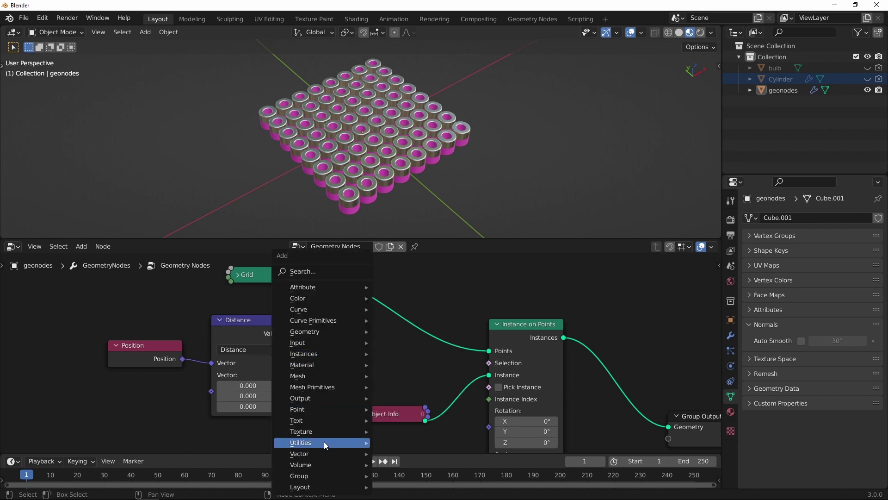
mouse_move(326, 445)
left_click(412, 367)
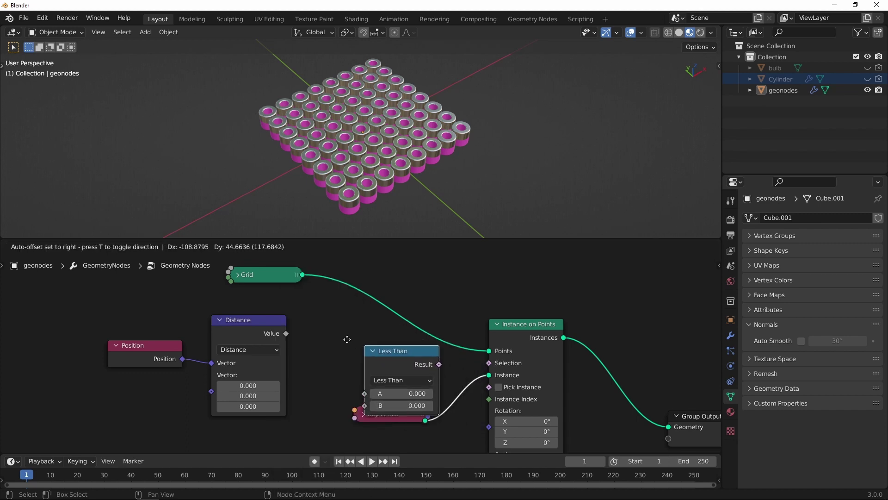
left_click(306, 317)
scroll(342, 315, "up", 2)
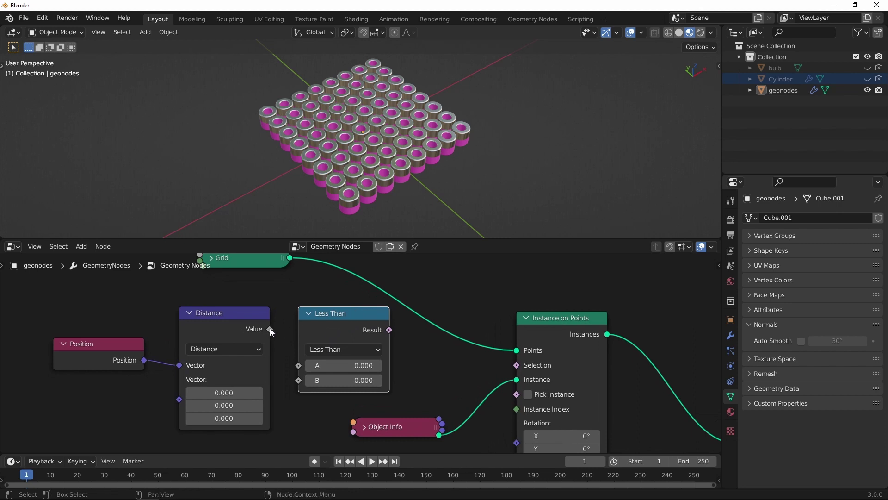
left_click_drag(270, 329, 299, 365)
scroll(372, 364, "up", 1)
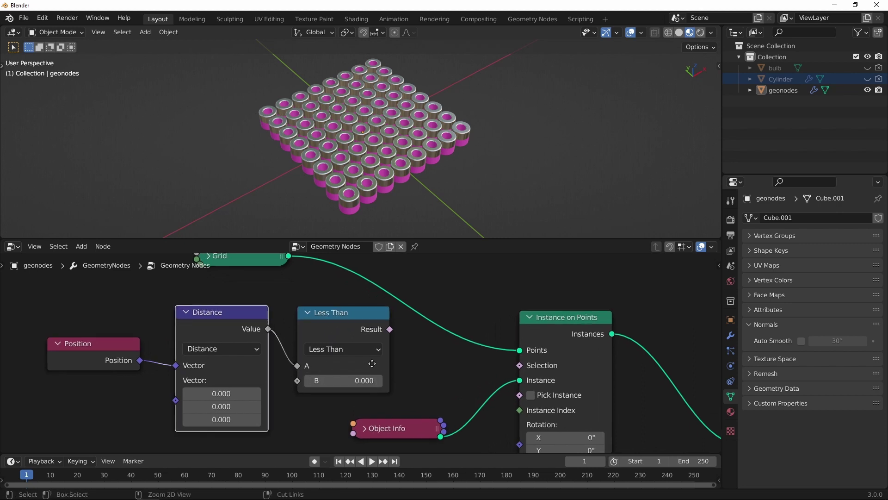
Step: Set the Less Than node's B threshold to 8
scroll(372, 364, "up", 1)
left_click(364, 382)
type("8")
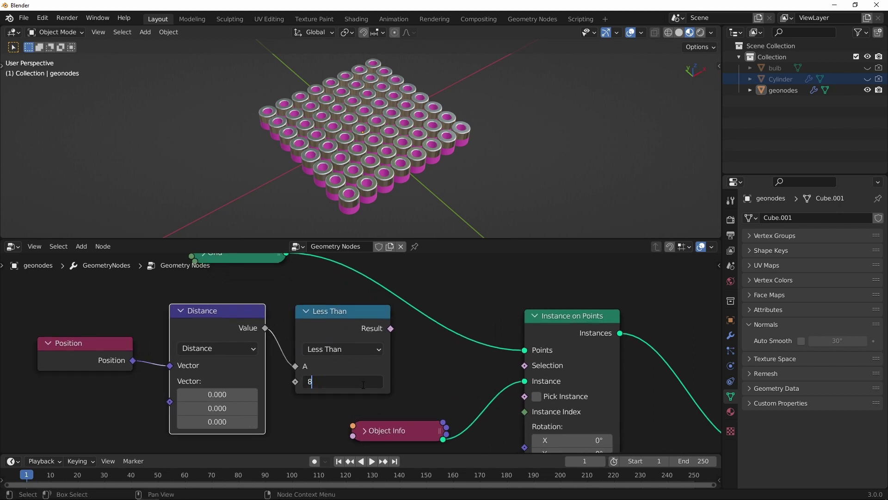
key("Return")
scroll(395, 337, "right", 2, "ctrl")
scroll(395, 337, "right", 1, "ctrl")
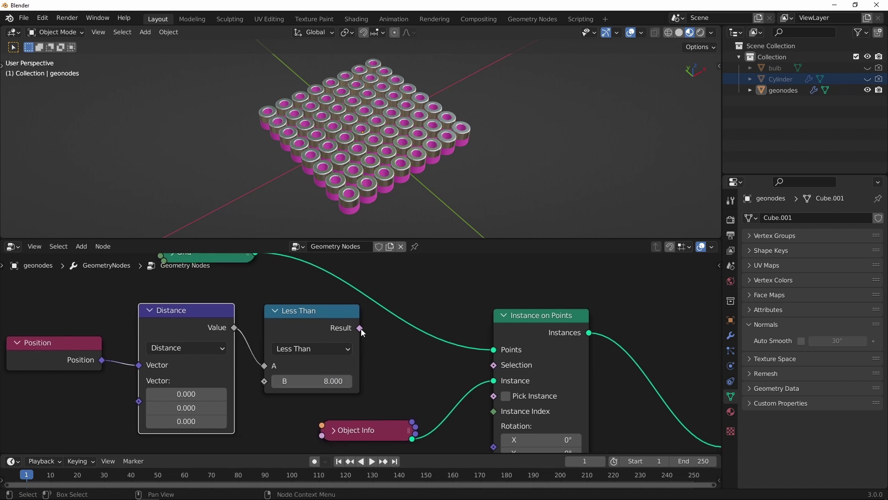
Step: Connect the Less Than node's Result output to the Selection input of Instance on Points
left_click_drag(362, 330, 494, 375)
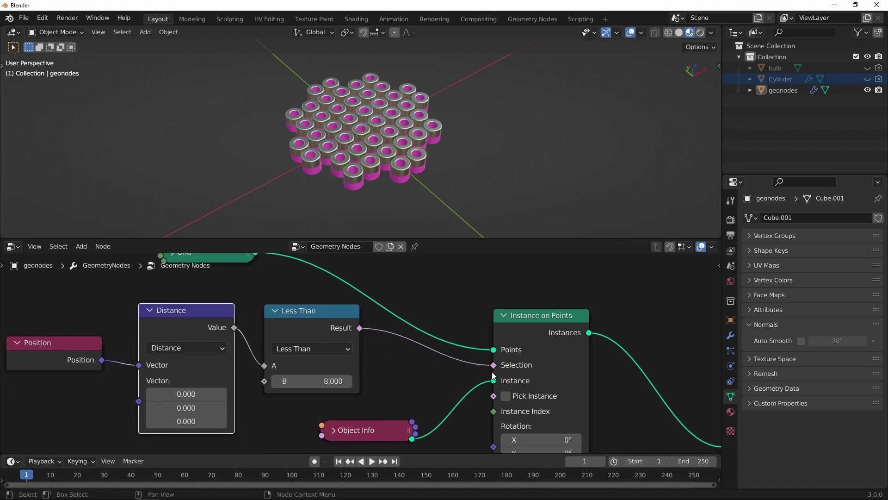
middle_click_drag(433, 177, 353, 126)
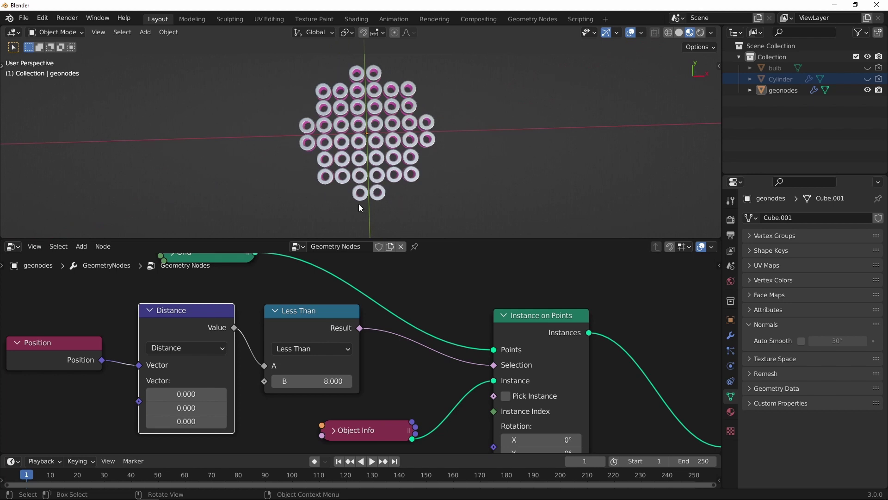
Step: Try a B threshold of 8.2 on the Less Than node and set it back to 8
mouse_move(333, 381)
left_mouse_down()
mouse_move(306, 383)
mouse_move(346, 375)
mouse_move(331, 377)
left_mouse_up()
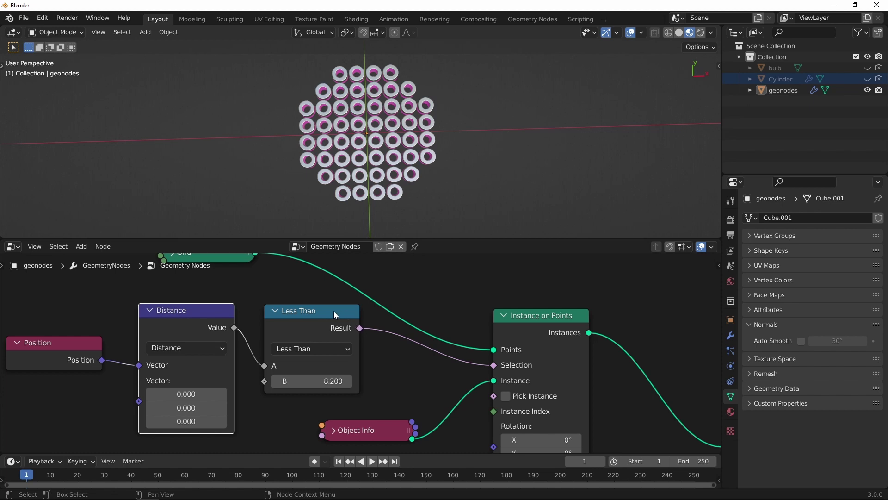
left_click_drag(336, 315, 342, 313)
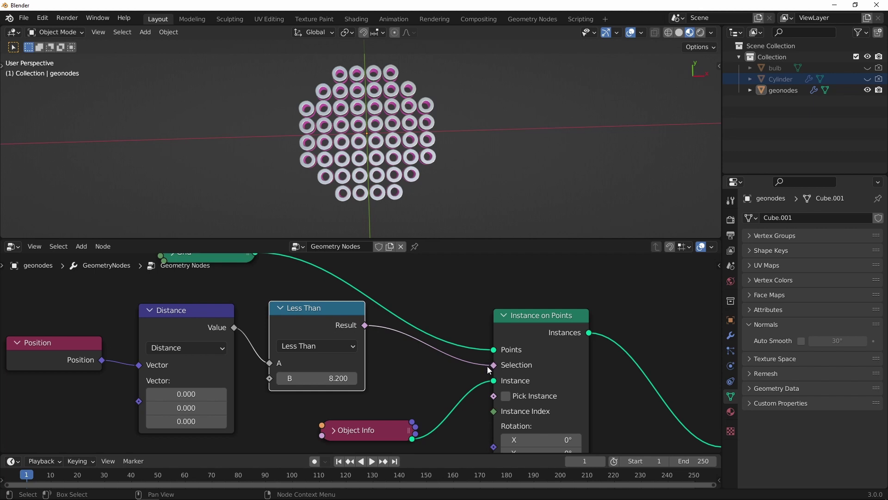
left_click(340, 378)
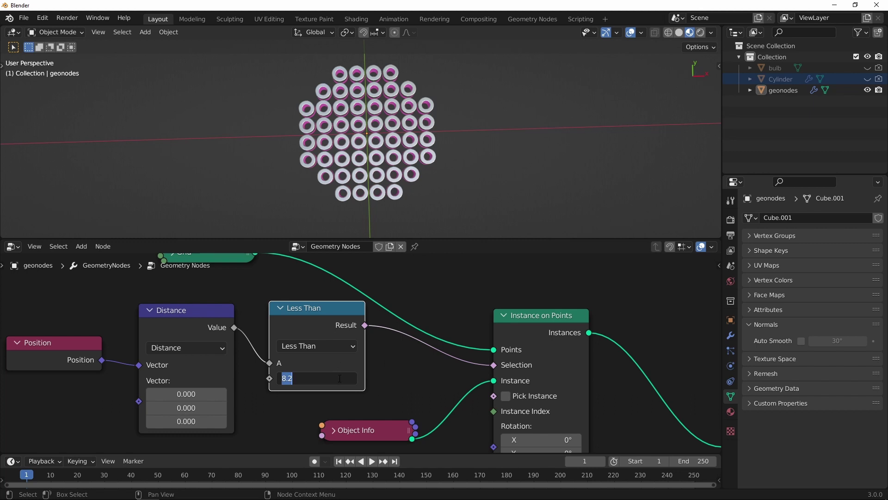
type("8")
key("Return")
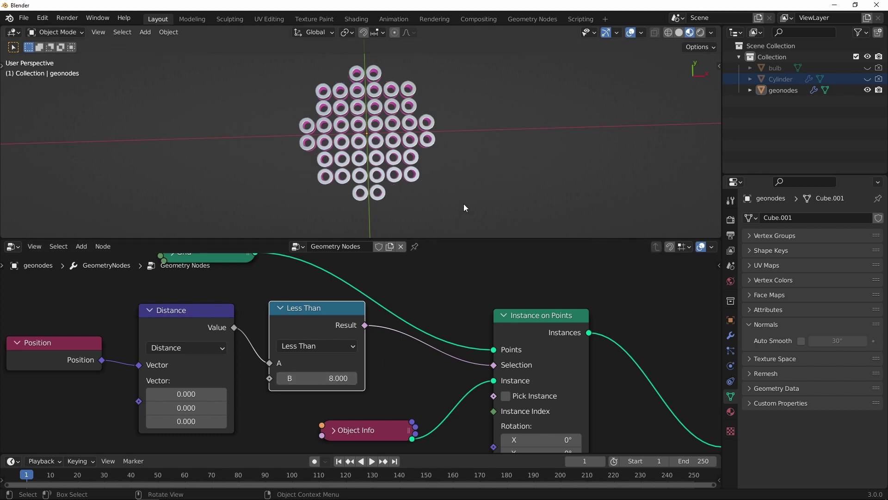
Step: Move the Group Output node farther from Instance on Points to make room for more nodes
middle_click_drag(463, 203, 466, 176)
scroll(307, 319, "down", 2)
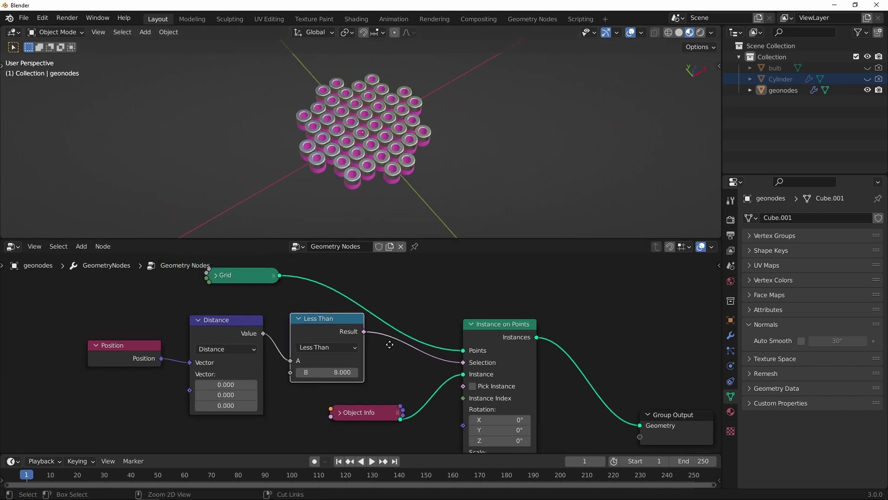
left_click_drag(322, 327, 312, 333)
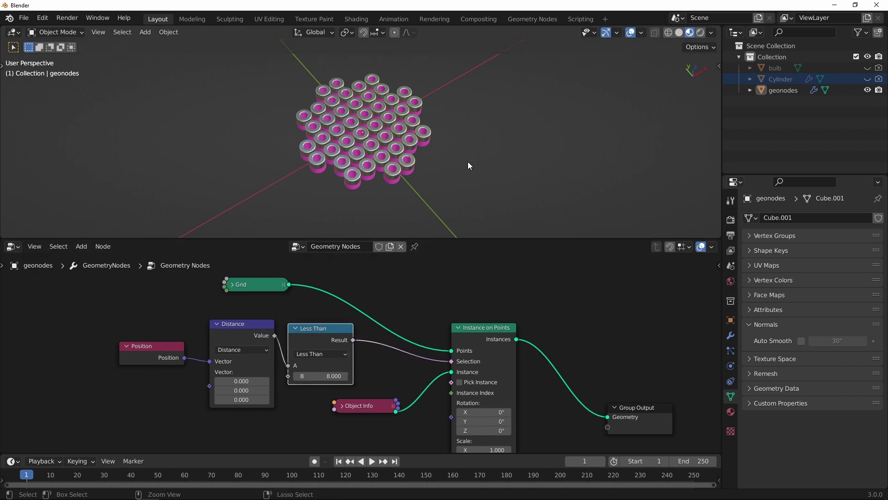
scroll(470, 162, "up", 3)
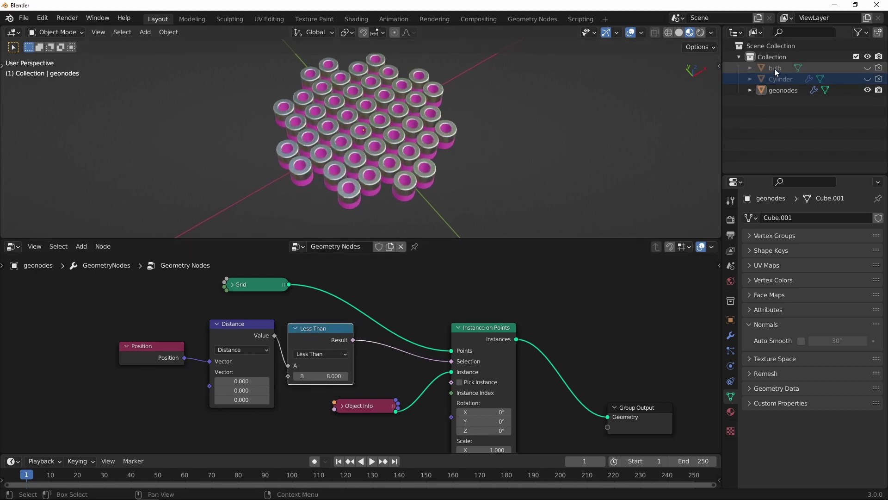
middle_click_drag(517, 293, 420, 316, "ctrl")
middle_click_drag(420, 316, 321, 261)
middle_click_drag(377, 312, 400, 314, "ctrl")
left_click_drag(490, 341, 545, 294)
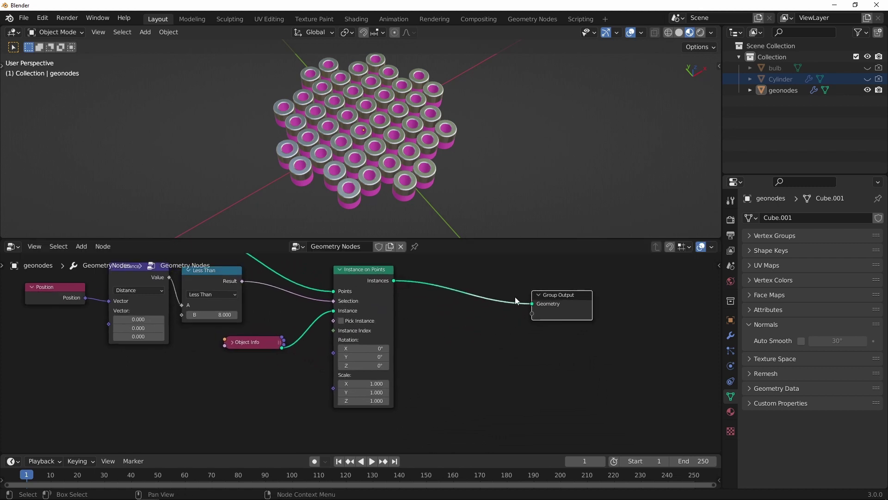
Step: Hide the unused sockets of the Instance on Points node
middle_click_drag(473, 310, 490, 345, "shift")
scroll(388, 304, "up", 1)
left_click(385, 298)
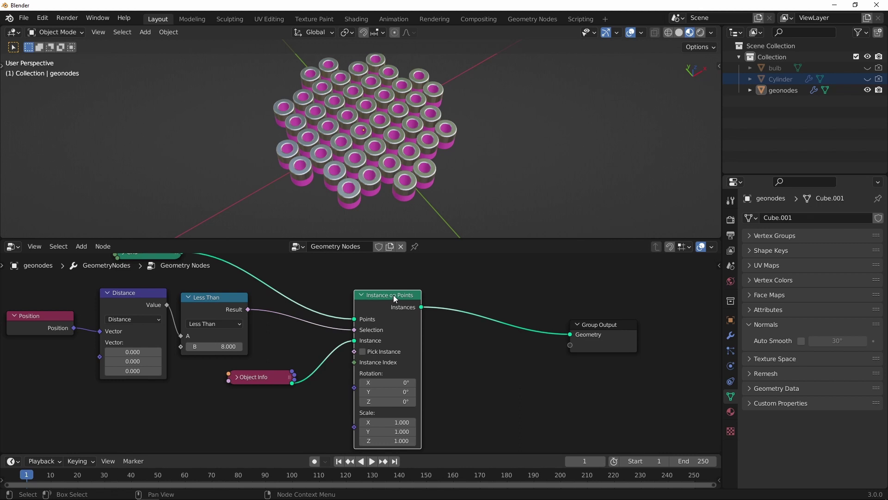
key("ctrl+h")
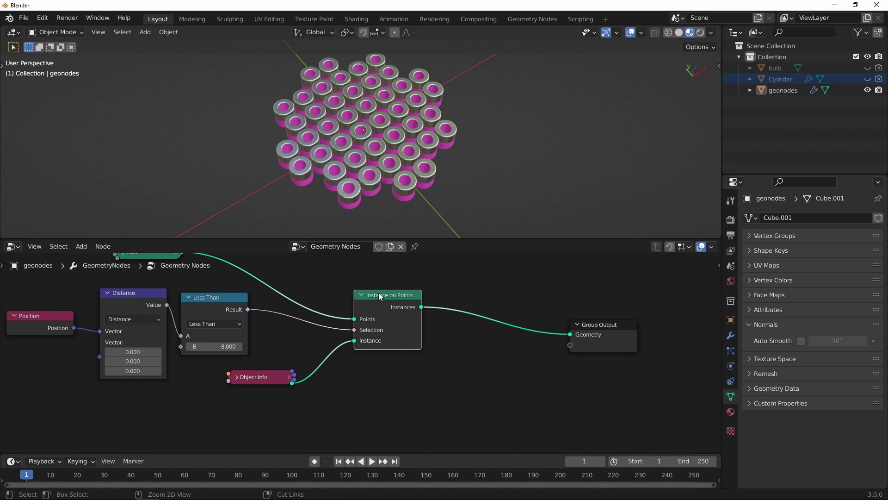
Step: Duplicate Instance on Points below the original and connect the Grid output to the copy's Points input
scroll(401, 348, "down", 3)
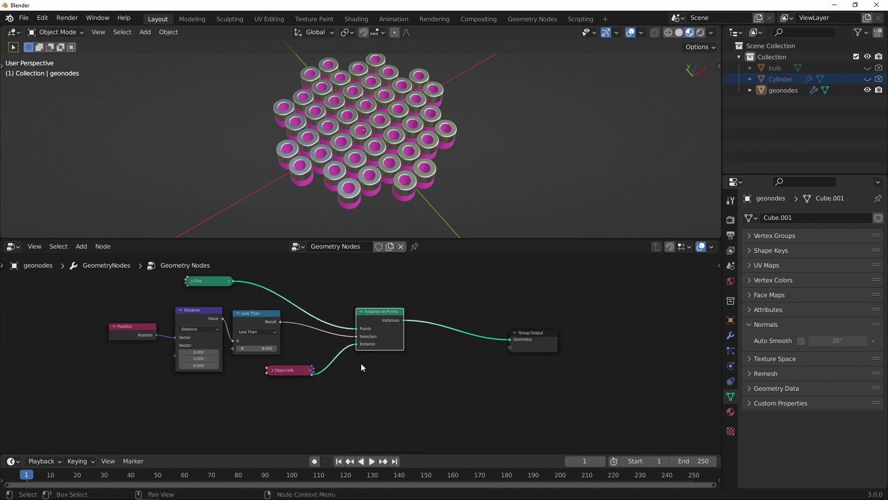
left_click_drag(283, 364, 270, 360)
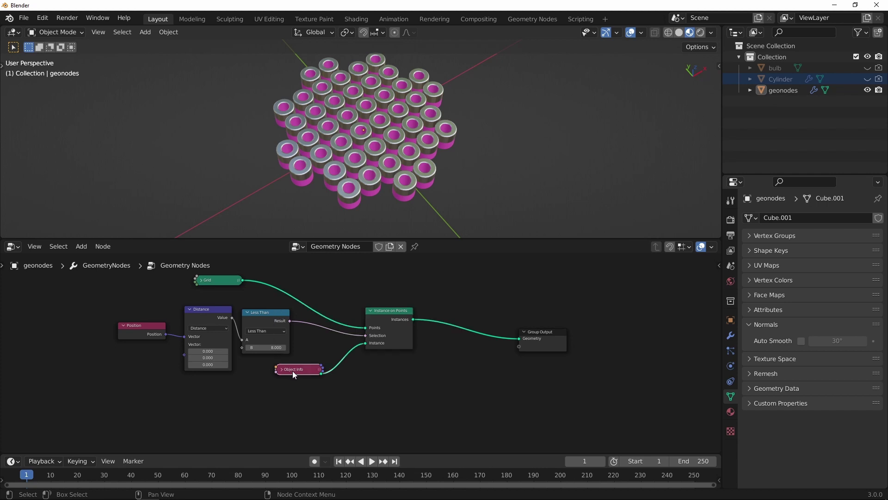
left_click(395, 312)
key("shift+d")
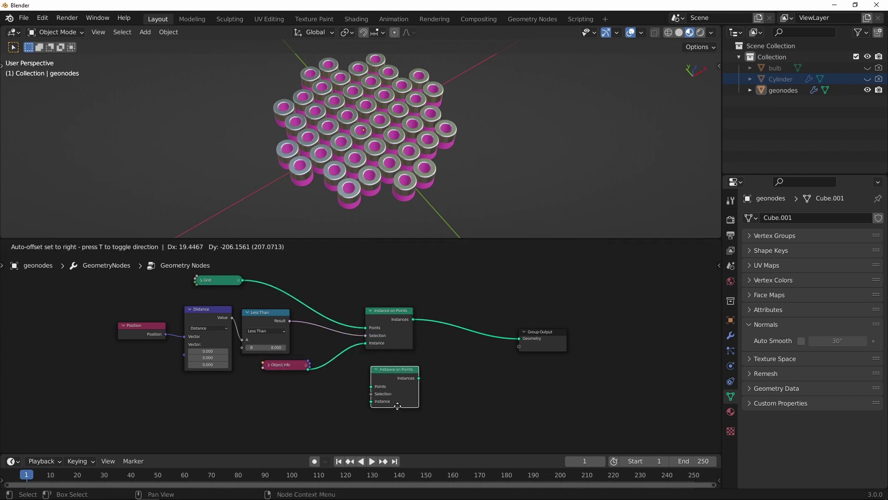
left_click(390, 402)
middle_click_drag(390, 404, 417, 357, "ctrl")
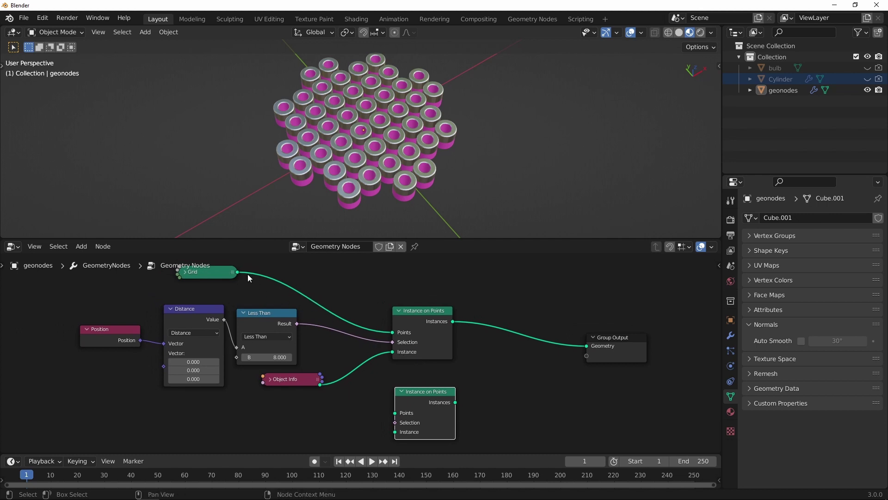
left_click_drag(237, 273, 394, 411)
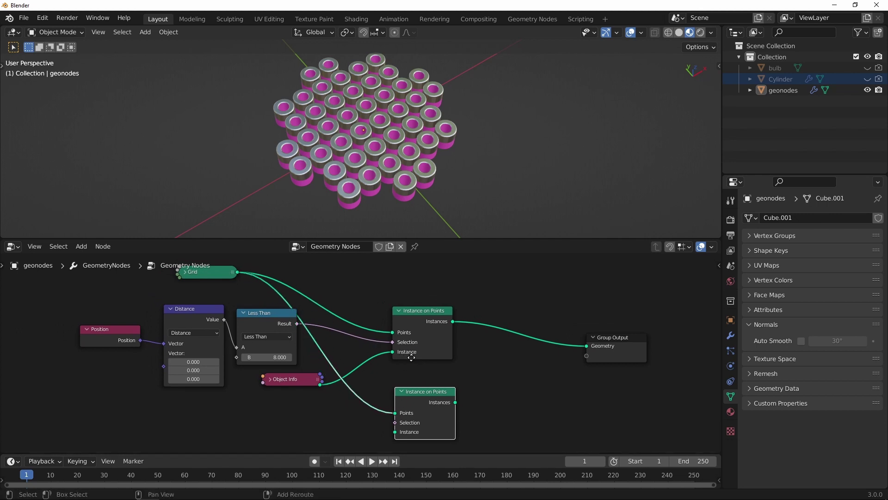
Step: Add the bulb object as an Object Info node and connect its Geometry output to the lower Instance on Points' Instance input
middle_click_drag(413, 359, 427, 333)
middle_click_drag(344, 320, 348, 301, "ctrl")
left_click_drag(773, 69, 393, 362)
middle_click_drag(420, 335, 440, 386)
Step: Connect the Less Than Result to the lower Instance on Points' Selection input and its Instances output to Group Output
left_click(272, 272)
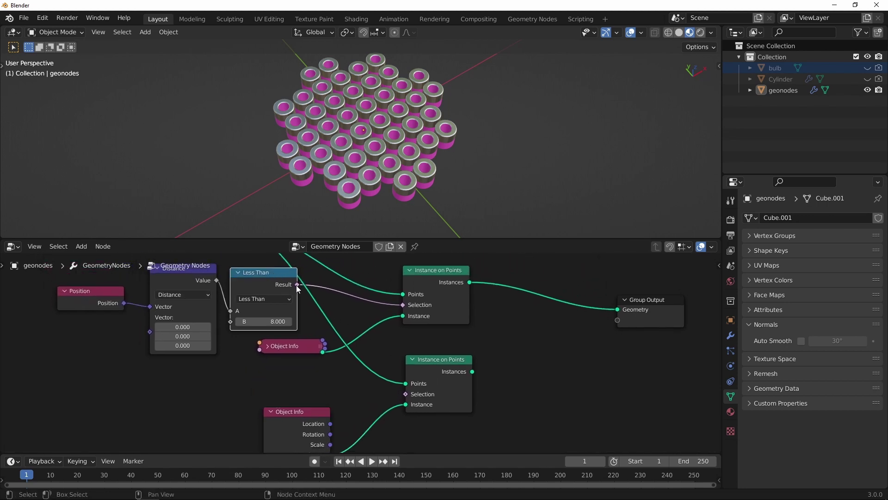
left_click_drag(297, 284, 408, 394)
scroll(438, 357, "down", 1)
middle_click_drag(438, 357, 440, 337, "ctrl")
middle_click_drag(439, 337, 397, 368)
left_click_drag(401, 377, 540, 318)
middle_click_drag(458, 178, 425, 133)
scroll(451, 137, "up", 3)
scroll(463, 294, "down", 2)
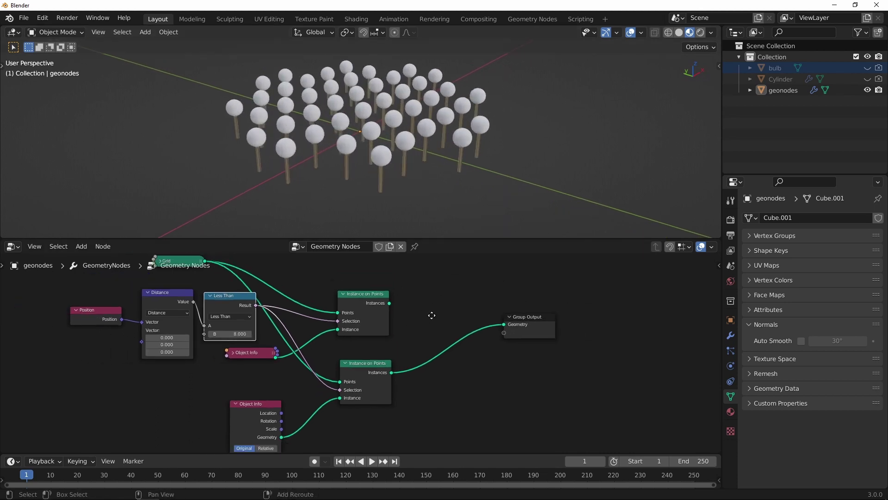
Step: Insert a Join Geometry node before Group Output and connect the upper Instance on Points' Instances output to it as well
middle_click_drag(432, 313, 367, 315)
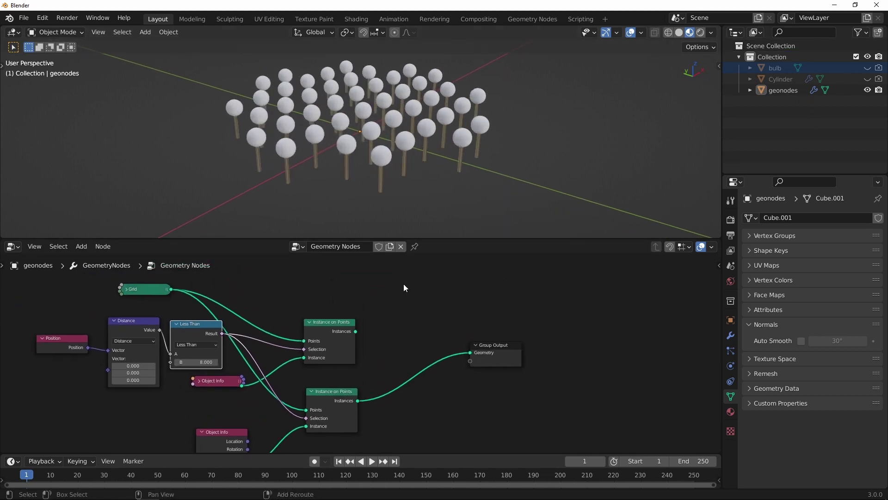
middle_click_drag(417, 294, 407, 309)
key("shift+a")
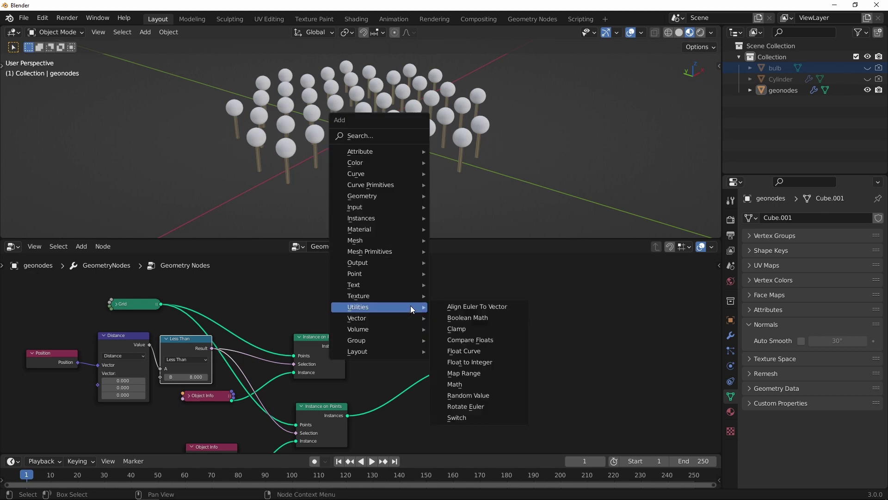
mouse_move(407, 196)
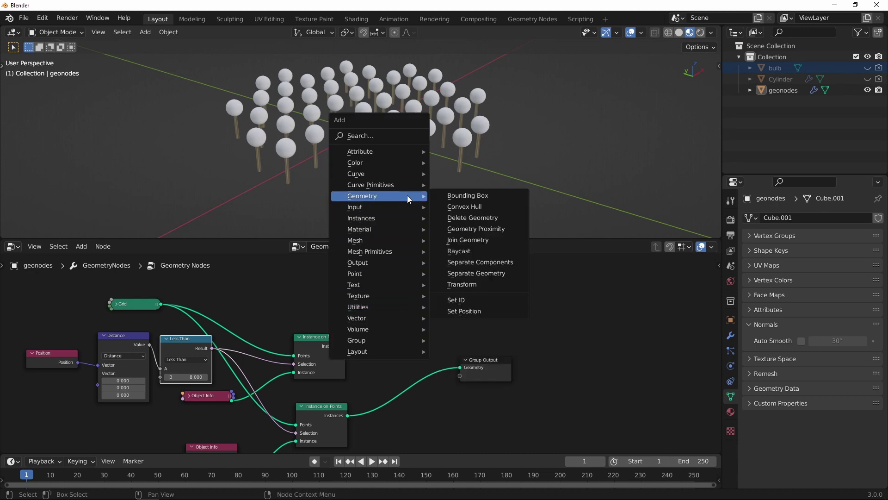
left_click(465, 240)
left_click(425, 356)
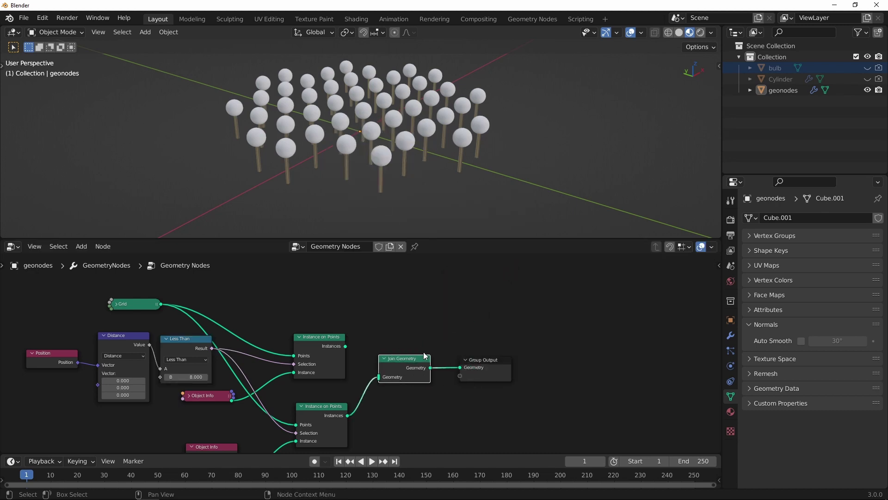
left_click_drag(345, 346, 379, 376)
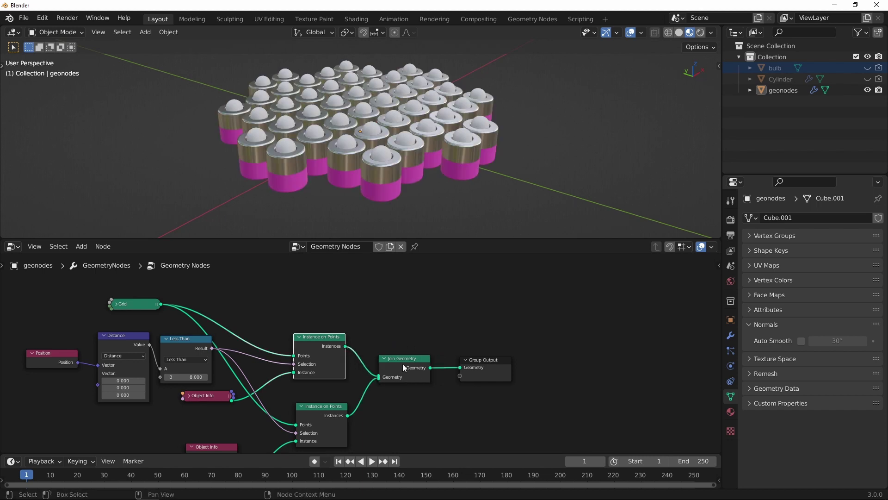
Step: Space out the Join Geometry and Group Output nodes to leave more room between them
scroll(387, 163, "down", 3)
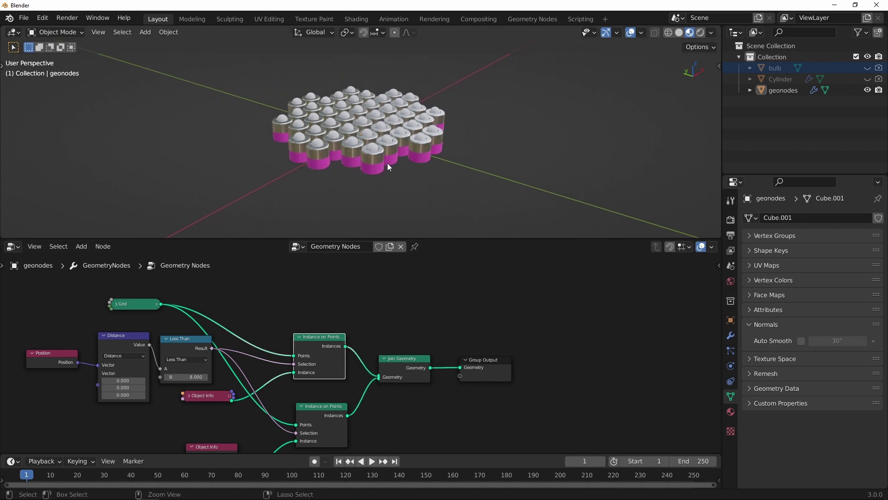
left_click_drag(484, 362, 574, 368)
left_click_drag(405, 359, 435, 365)
scroll(452, 322, "down", 4)
middle_click_drag(452, 317, 379, 360)
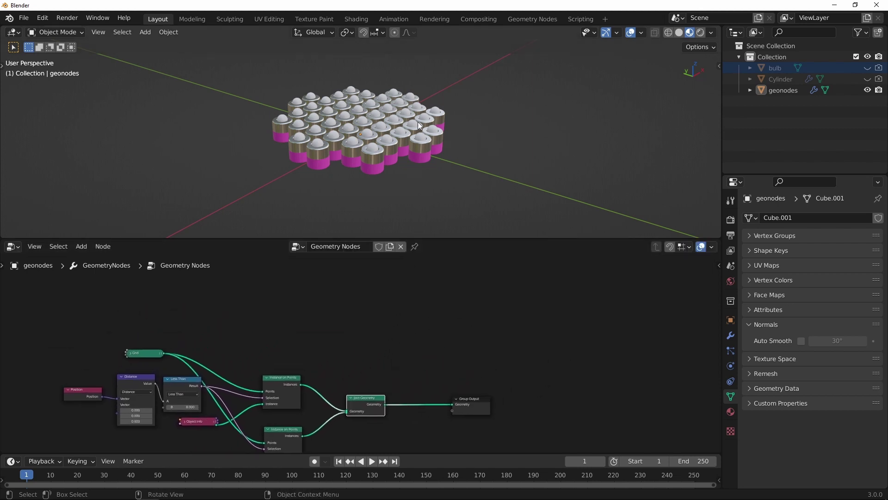
Step: Add a UV Sphere mesh primitive node and place it above the Join Geometry node
middle_click_drag(418, 122, 427, 146)
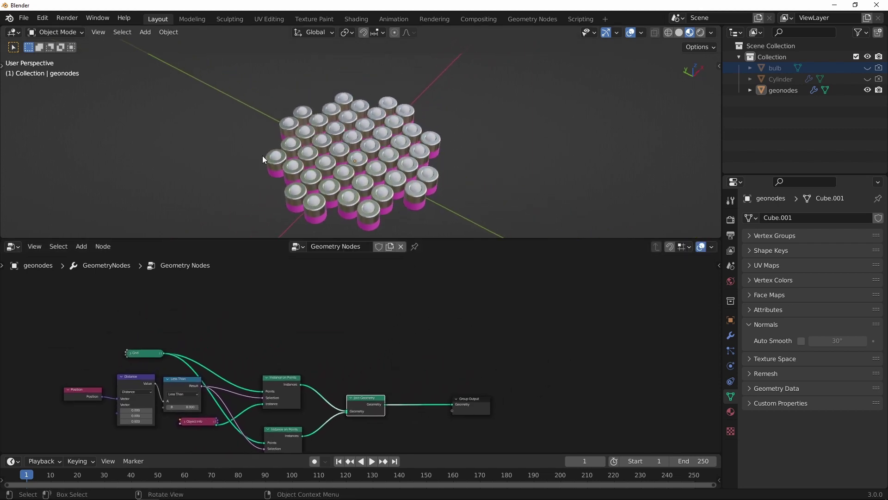
middle_click_drag(423, 168, 420, 171, "ctrl")
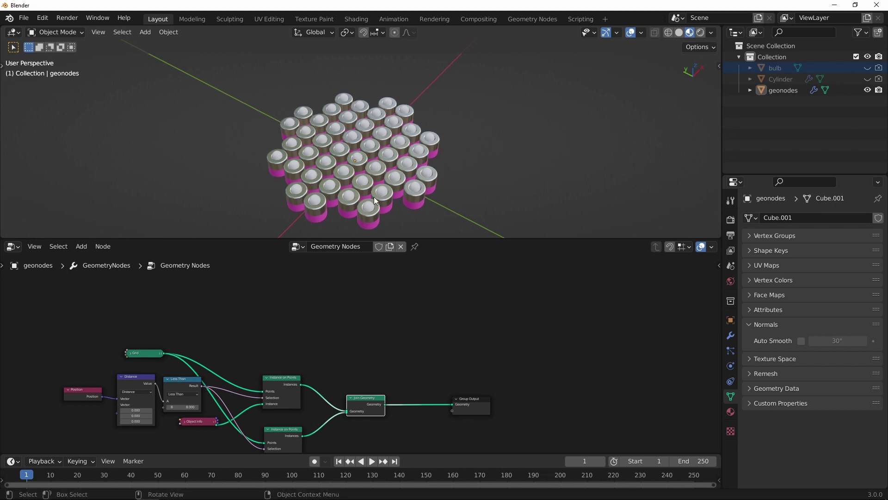
middle_click_drag(364, 347, 350, 337)
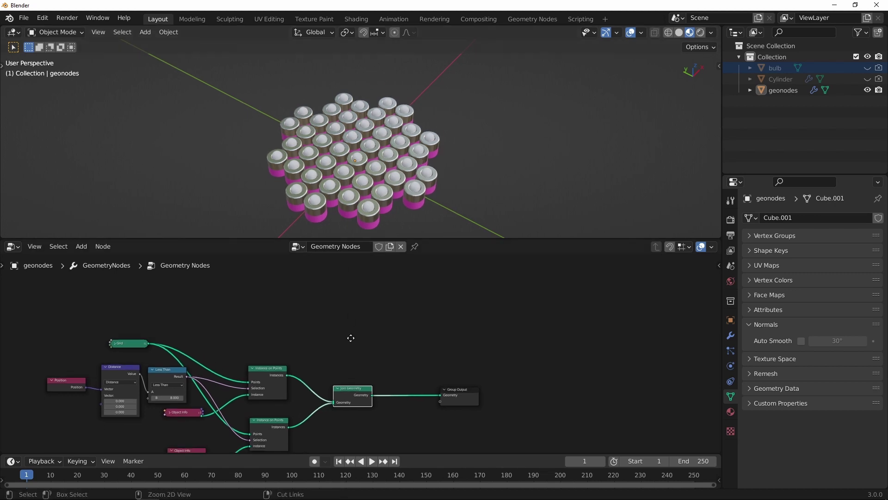
scroll(350, 337, "up", 3)
key("shift+a")
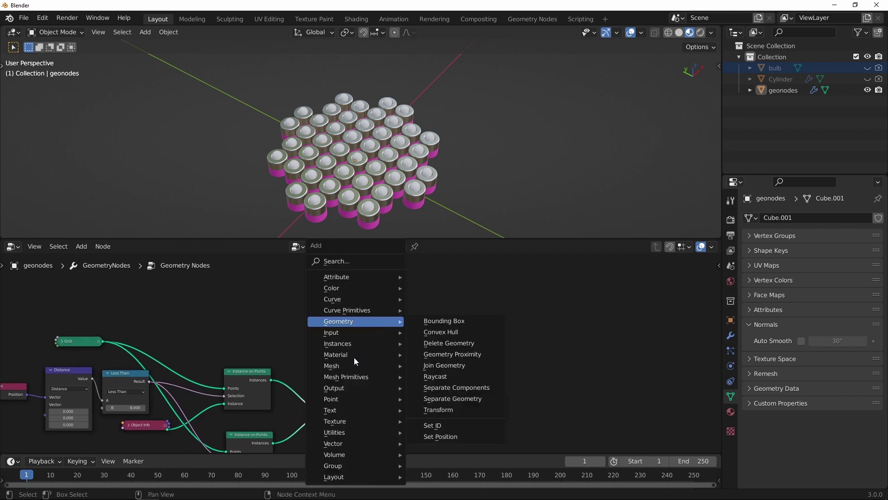
mouse_move(346, 375)
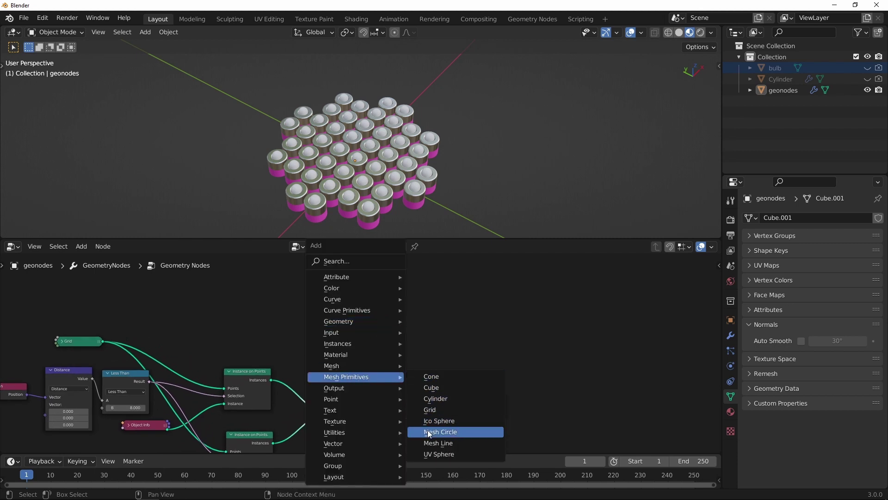
left_click(435, 454)
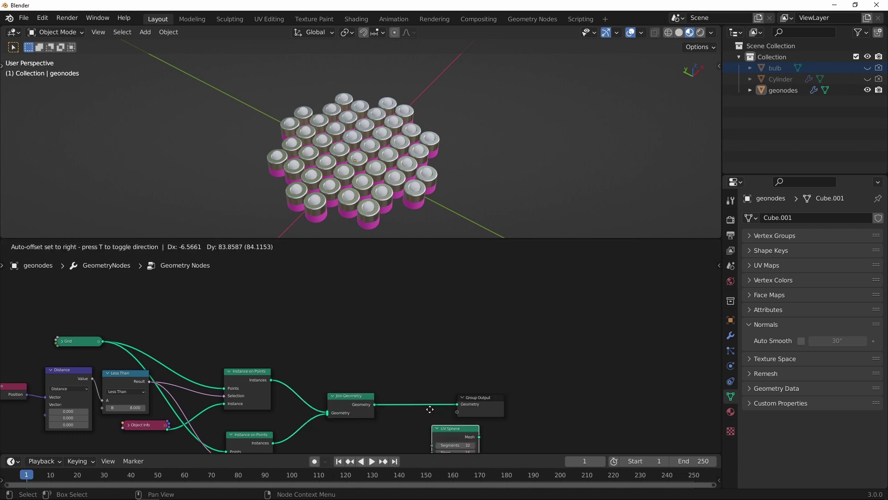
left_click(324, 294)
Step: Move Join Geometry and Group Output farther from the instance nodes and connect the UV Sphere's Mesh output to Join Geometry
scroll(376, 304, "up", 3)
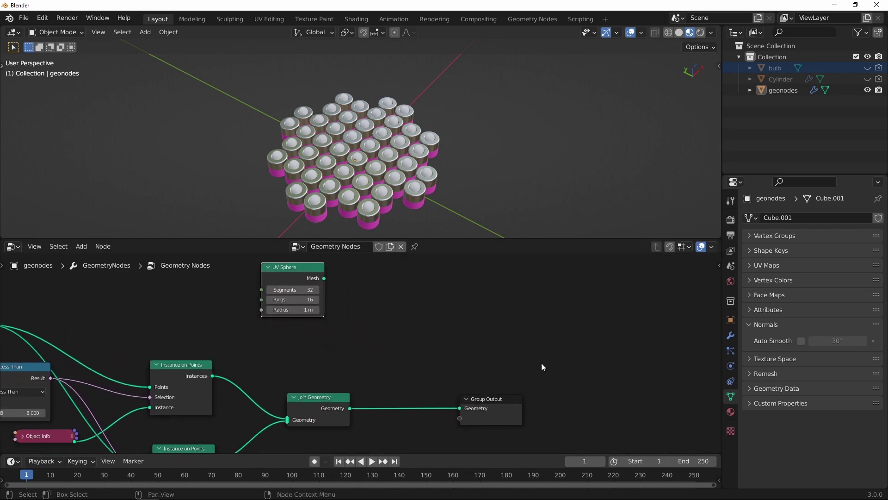
left_click_drag(541, 362, 522, 392)
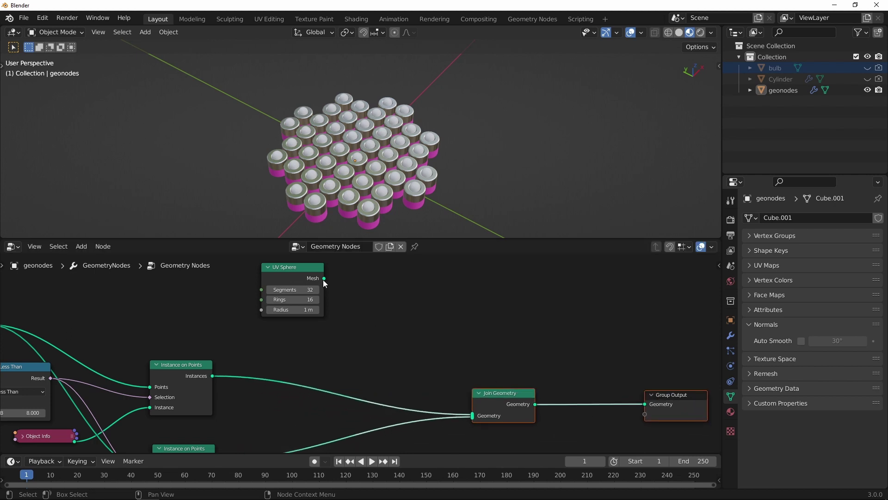
left_click_drag(324, 279, 420, 363)
left_click_drag(471, 407, 470, 412)
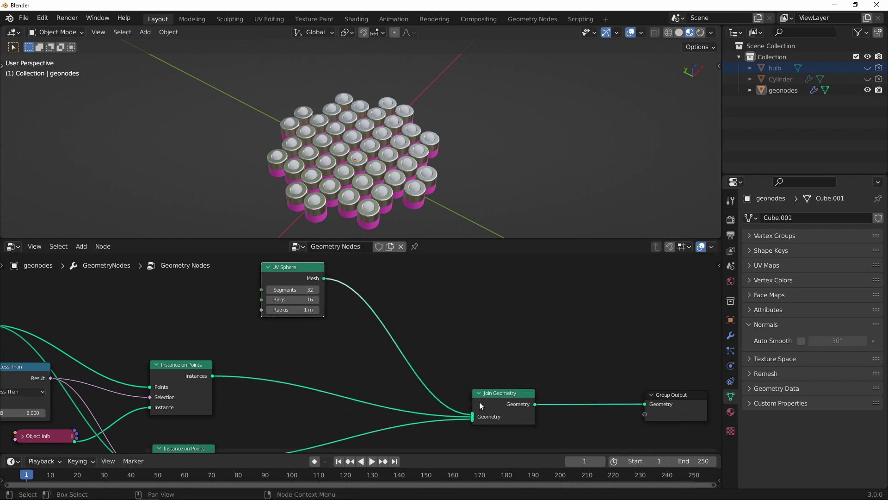
Step: Move the UV Sphere node farther from the Join Geometry node to free space on their link
middle_click_drag(387, 170, 352, 145)
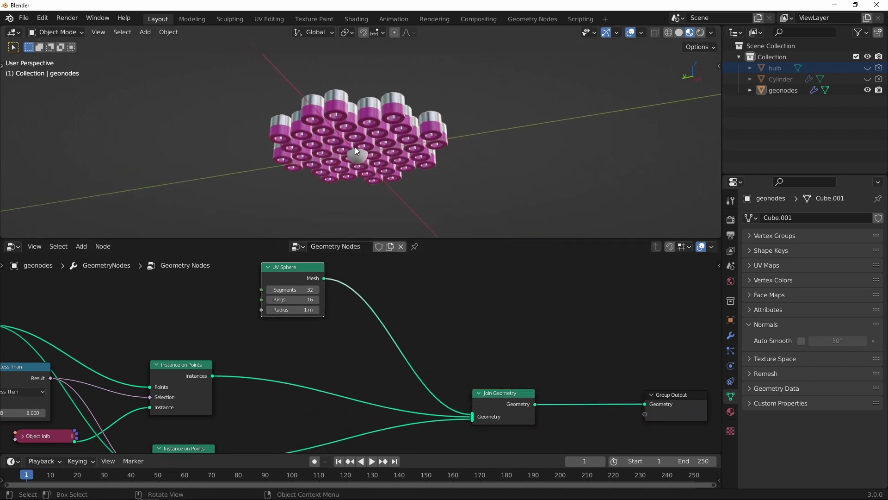
middle_click_drag(373, 183, 384, 226)
middle_click_drag(287, 268, 304, 326)
left_click_drag(304, 327, 259, 313)
Step: Insert a Transform node on the link between UV Sphere and Join Geometry
scroll(347, 340, "down", 1)
middle_click_drag(366, 323, 318, 326)
key("shift+a")
mouse_move(339, 265)
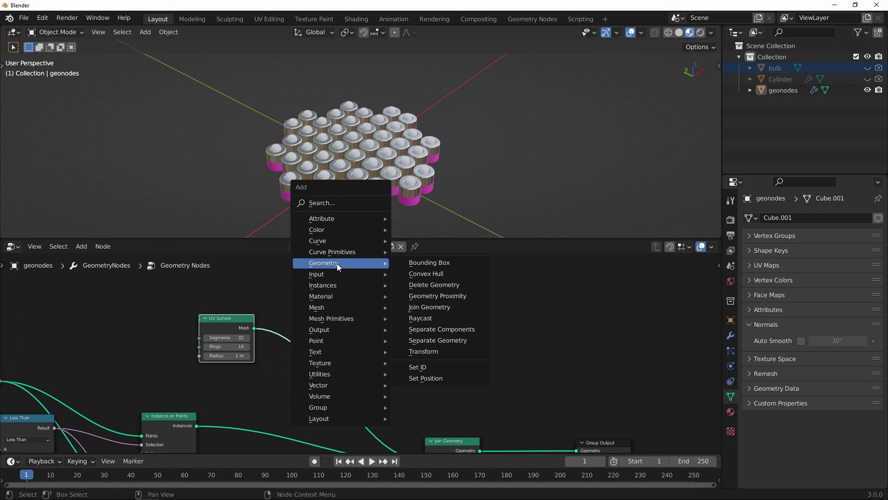
left_click(418, 351)
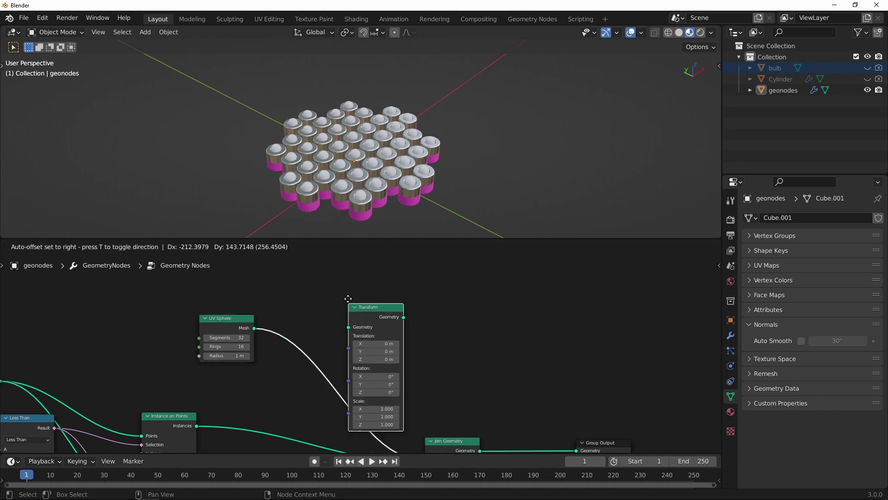
left_click(340, 292)
Step: Set the Transform node's Z translation to 5 m to raise the sphere above the bulbs
scroll(376, 354, "up", 2)
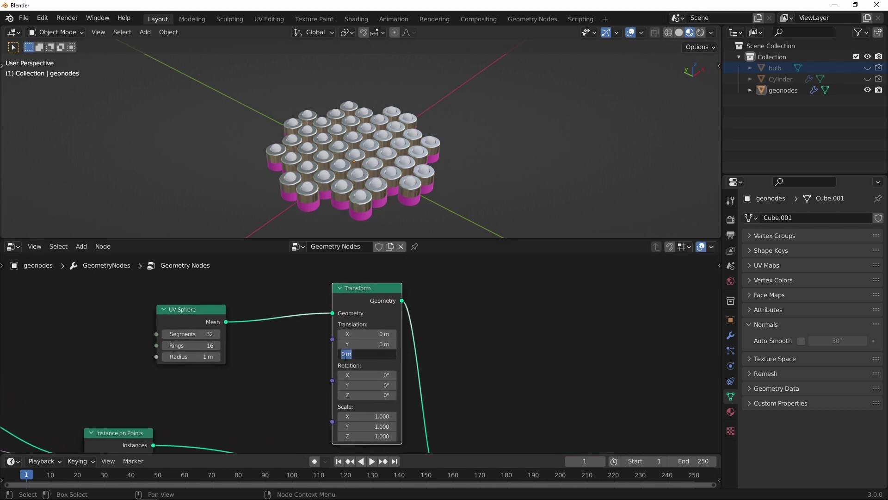
key("Return")
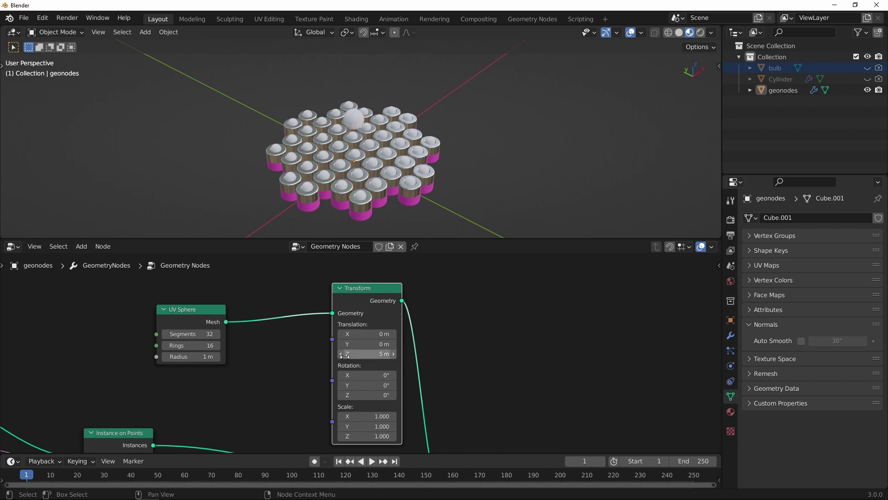
middle_click_drag(397, 151, 393, 155)
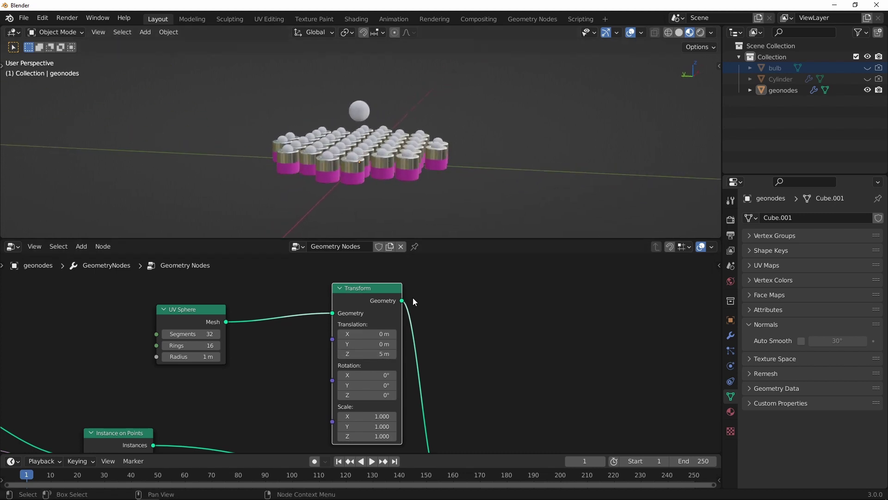
Step: Reposition the Join Geometry node to leave room after the Transform node
scroll(411, 315, "down", 1)
middle_click_drag(410, 328, 379, 287)
scroll(389, 324, "down", 1)
left_click_drag(417, 401, 435, 365)
scroll(422, 324, "up", 2)
middle_click_drag(412, 324, 379, 342)
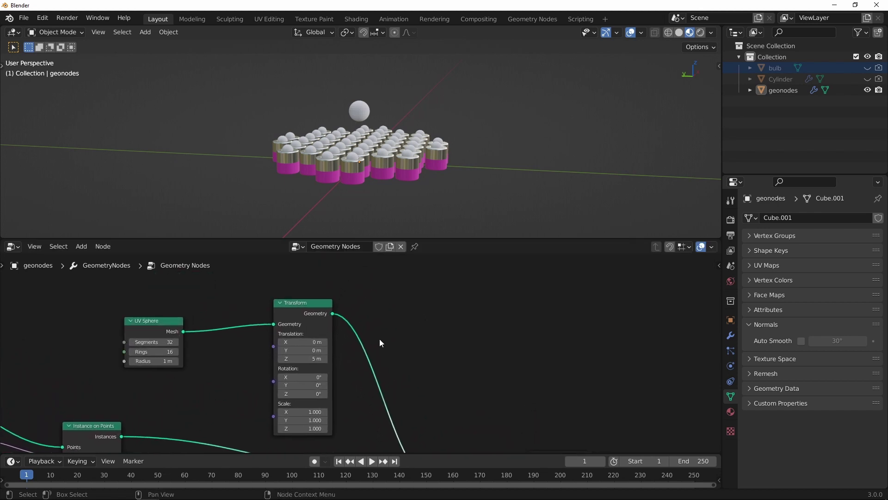
Step: Insert a Set Shade Smooth node between Transform and Join Geometry to smooth the sphere
scroll(380, 342, "up", 1)
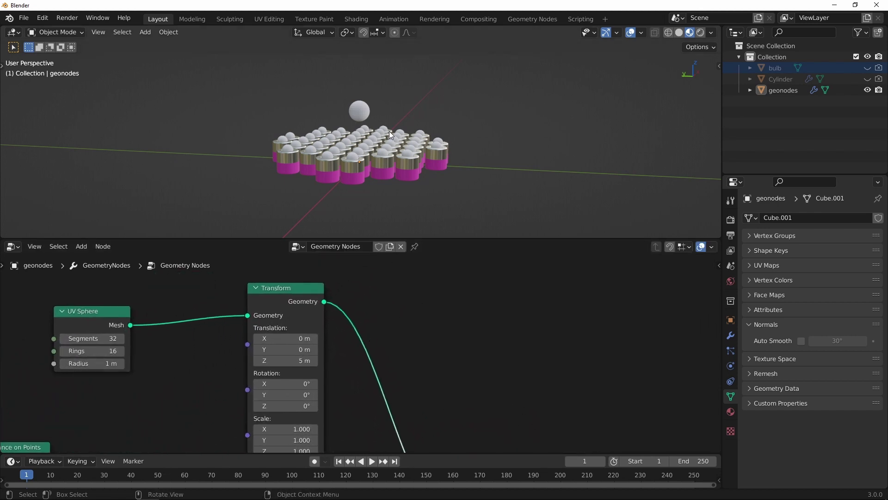
scroll(390, 134, "up", 2)
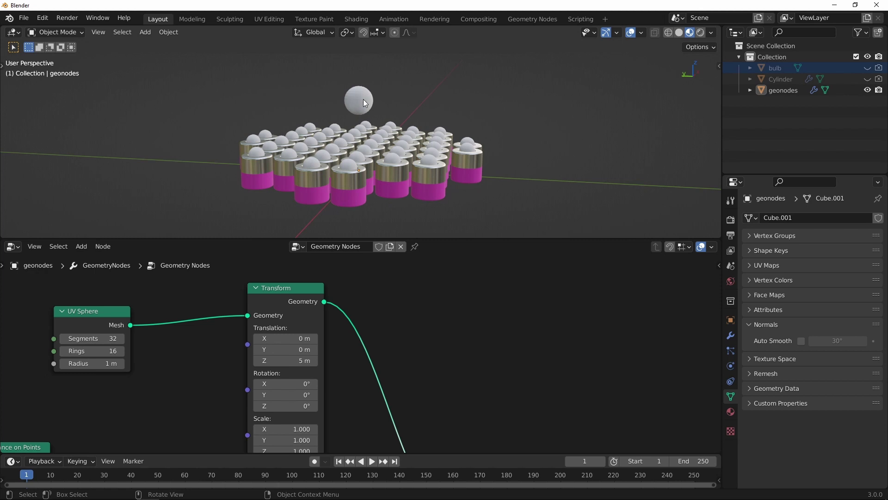
middle_click_drag(351, 265, 343, 271)
scroll(395, 127, "up", 3)
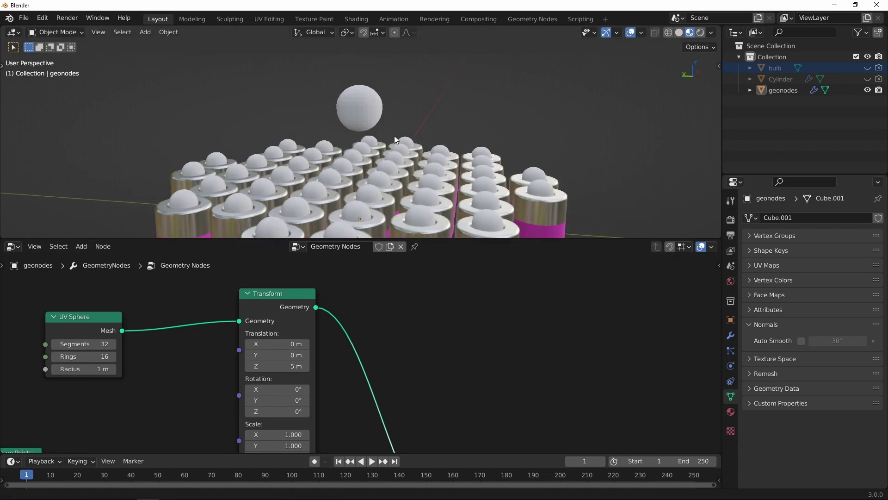
scroll(365, 97, "up", 4)
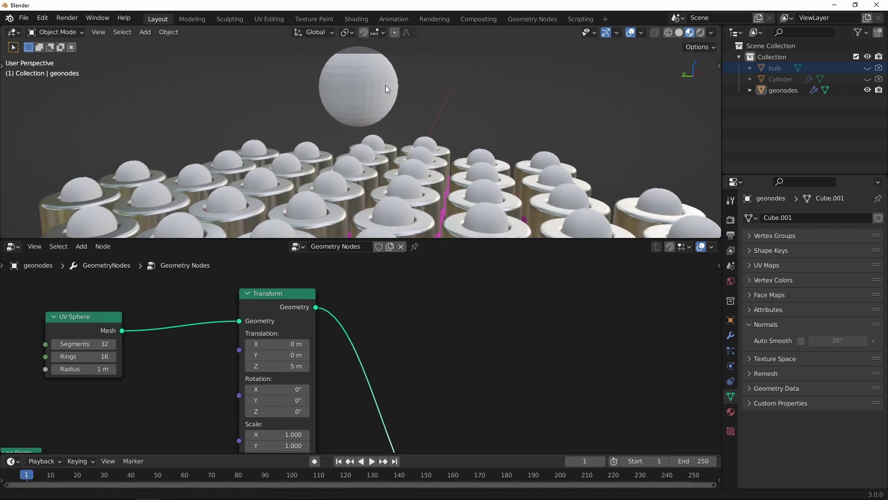
scroll(383, 308, "down", 1)
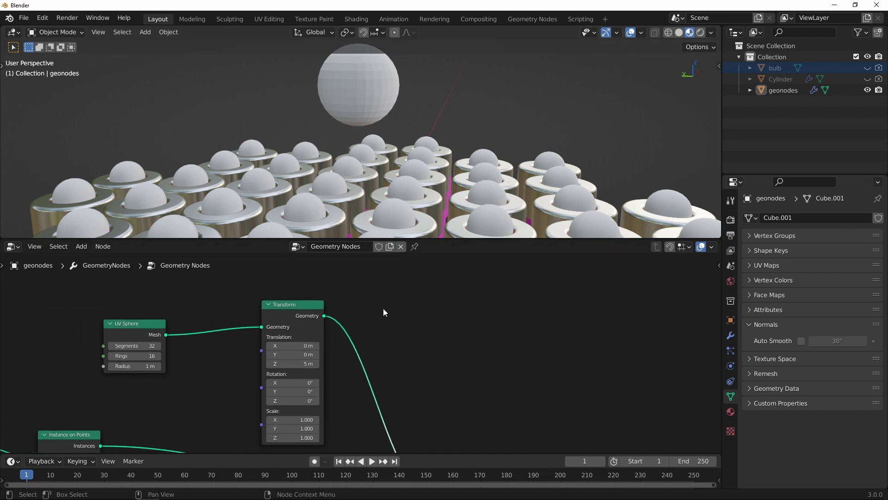
key("shift+a")
mouse_move(407, 316)
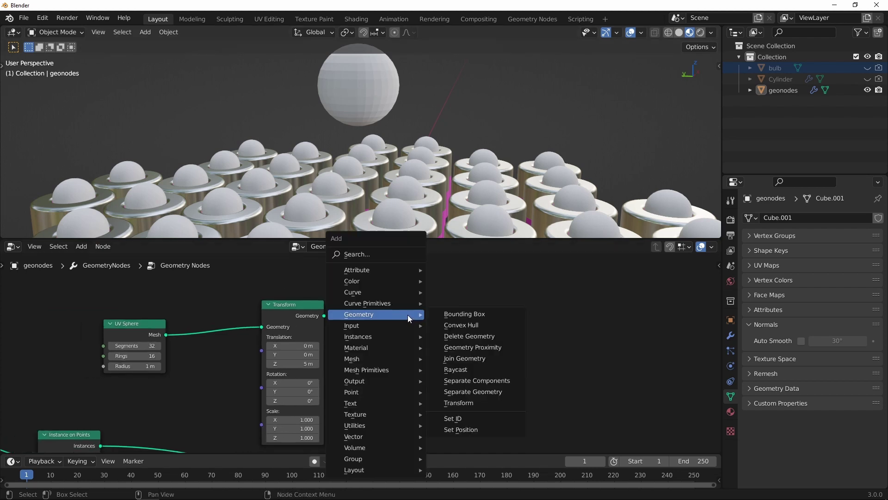
mouse_move(387, 359)
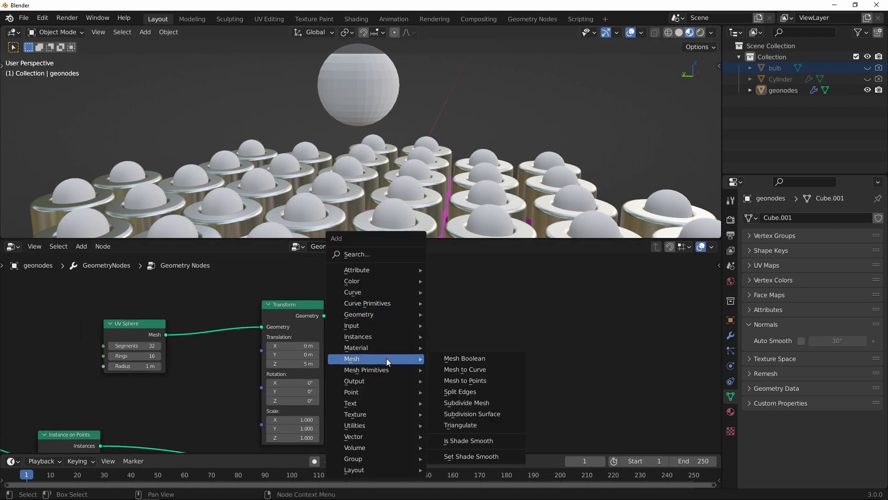
left_click(448, 456)
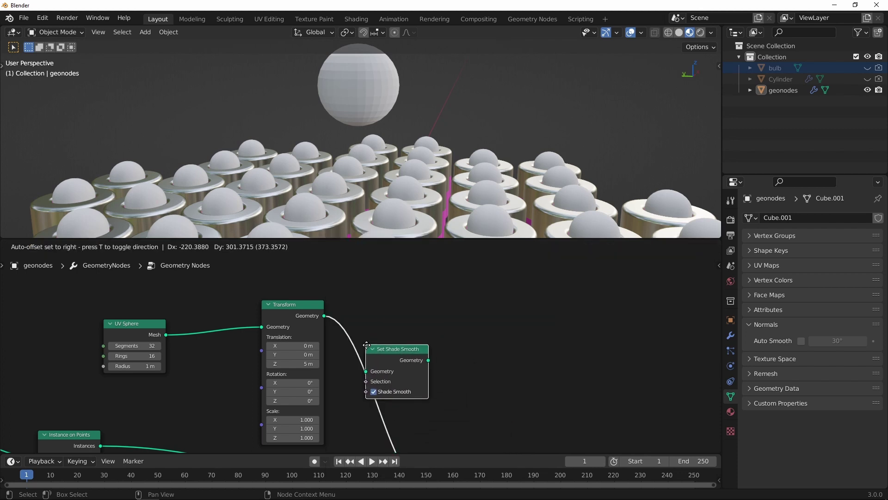
left_click(366, 347)
Step: Insert a Set Material node between Set Shade Smooth and Join Geometry
scroll(350, 109, "down", 7)
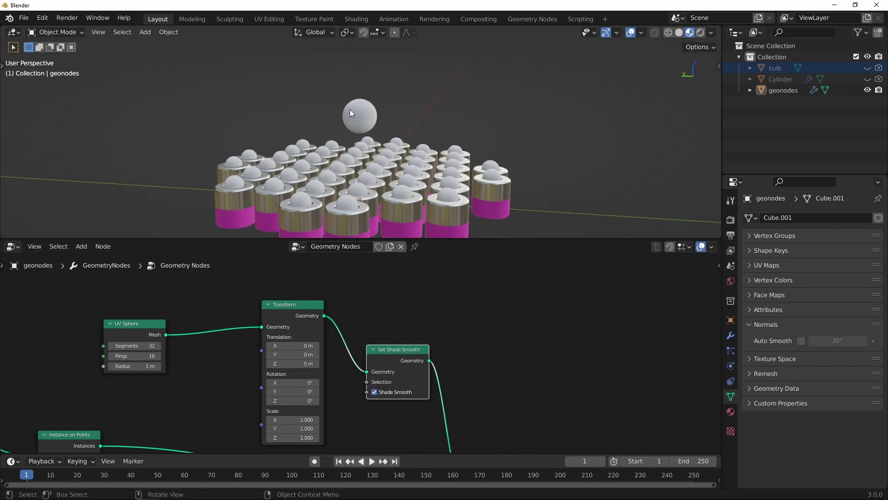
scroll(390, 111, "up", 7)
scroll(393, 104, "up", 2)
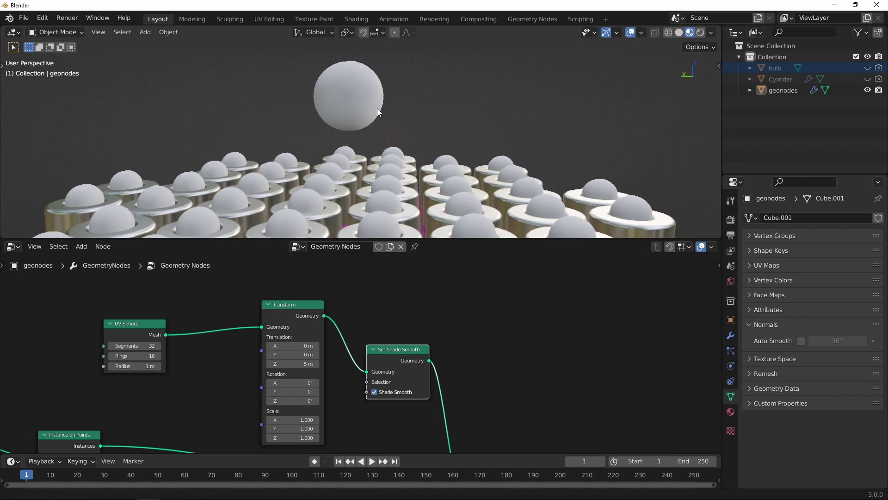
scroll(358, 326, "down", 1)
key("shift+a")
mouse_move(470, 340)
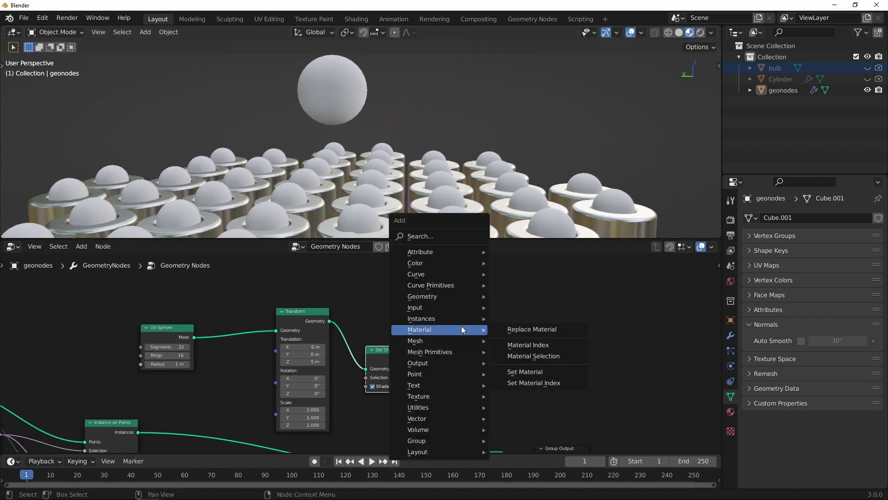
left_click(528, 373)
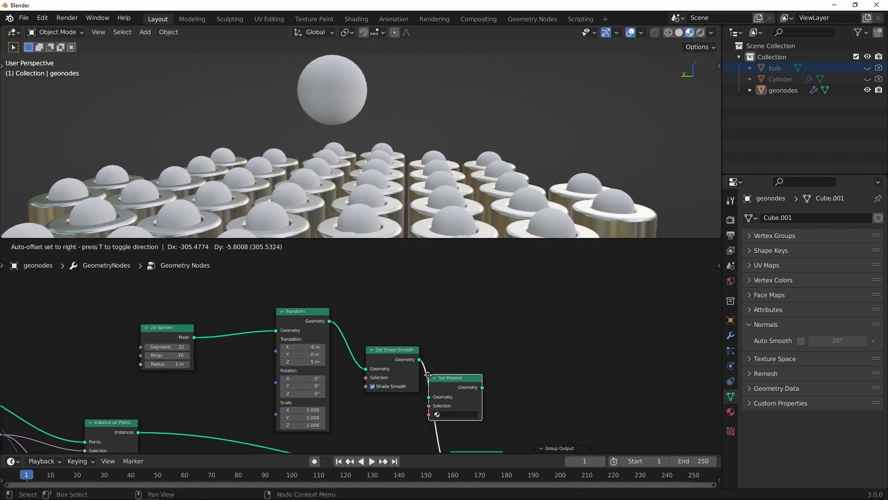
left_click(439, 369)
Step: Assign the chrome material to the sphere in the Set Material node
scroll(470, 384, "up", 2)
left_click(471, 384)
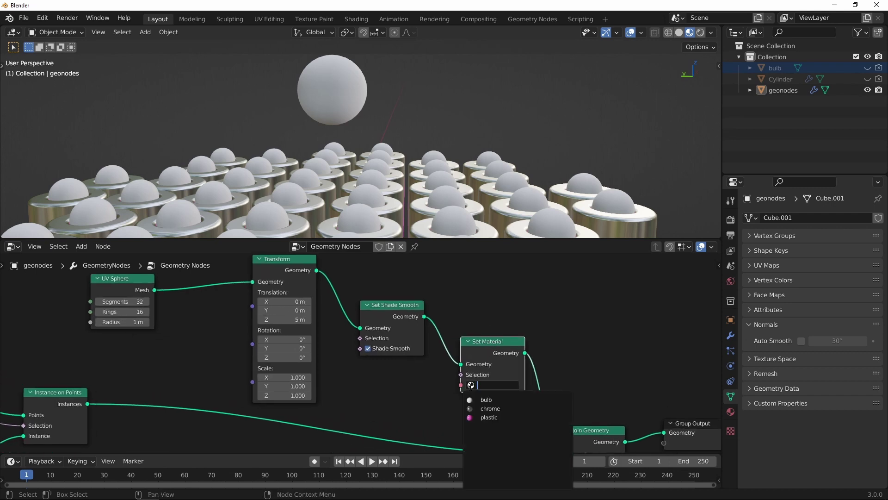
left_click(486, 408)
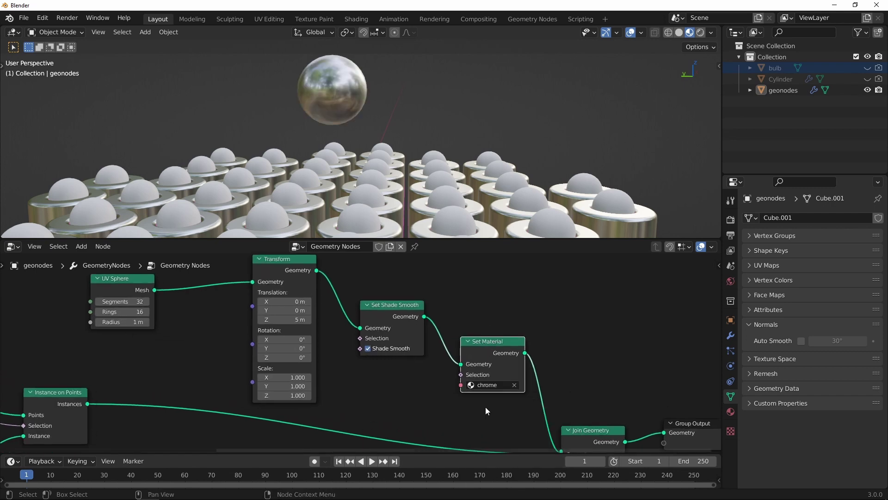
scroll(434, 112, "down", 3)
middle_click_drag(401, 135, 424, 138)
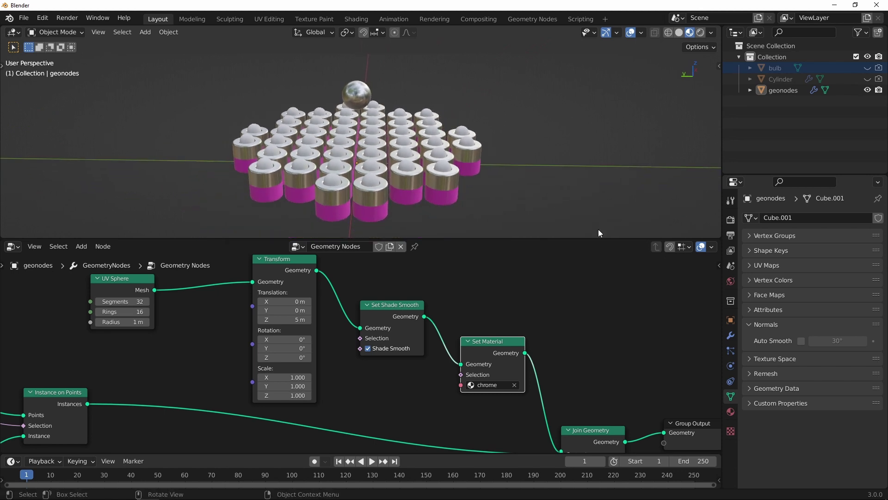
Step: Collapse the Format and Frame Range sections of the scene's output properties
left_click(731, 236)
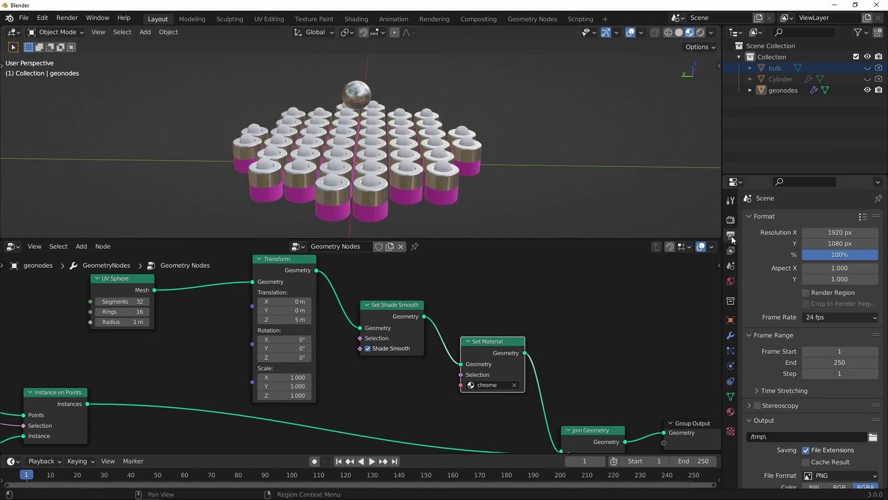
left_click(751, 217)
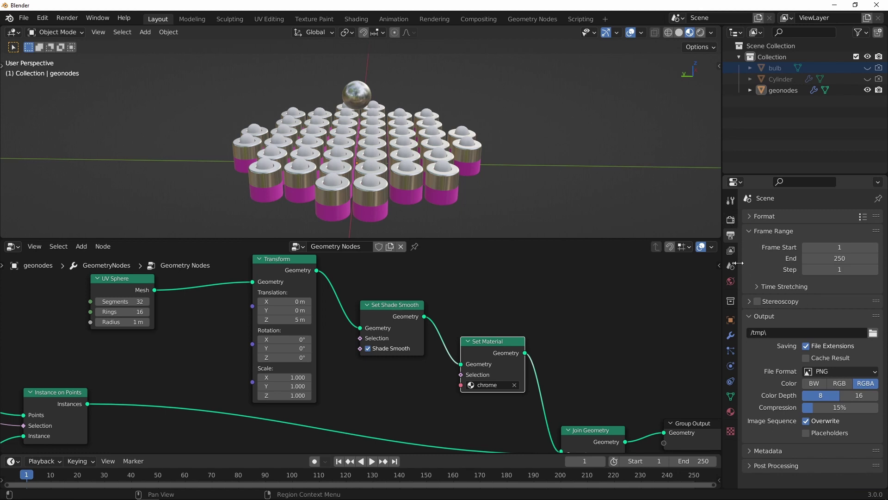
left_click(749, 232)
Step: Enable Ambient Occlusion for Eevee with a distance of 3 m and a factor of 3.00
left_click(731, 217)
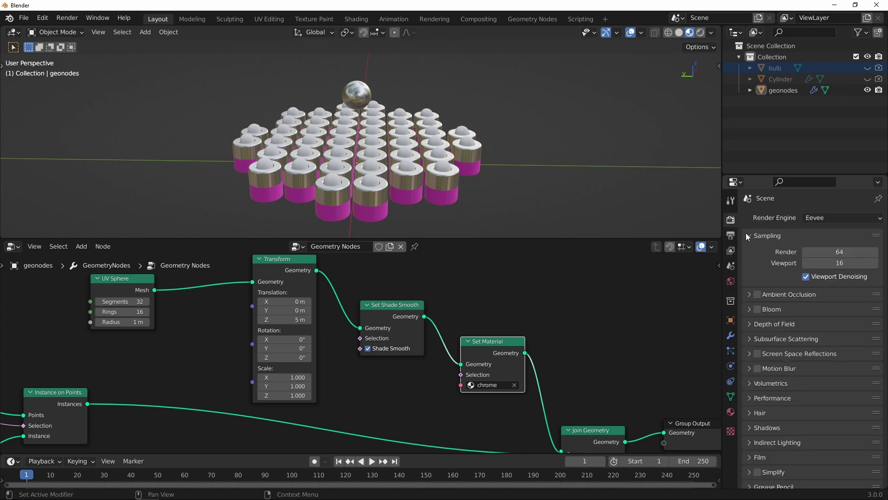
left_click(750, 234)
left_click(758, 253)
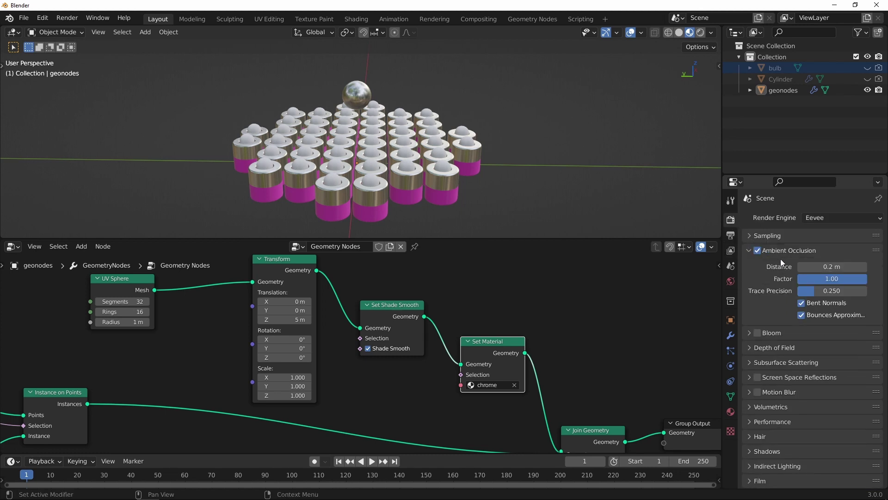
type("3")
key("Return")
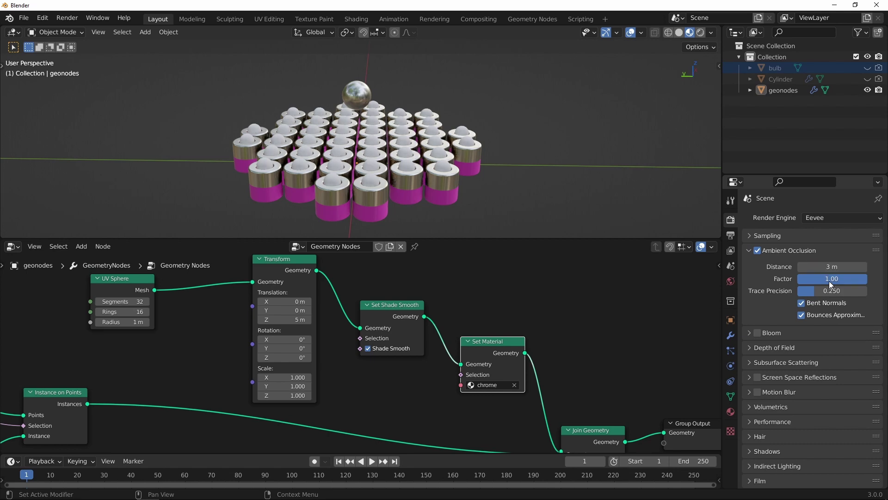
type("3")
key("Return")
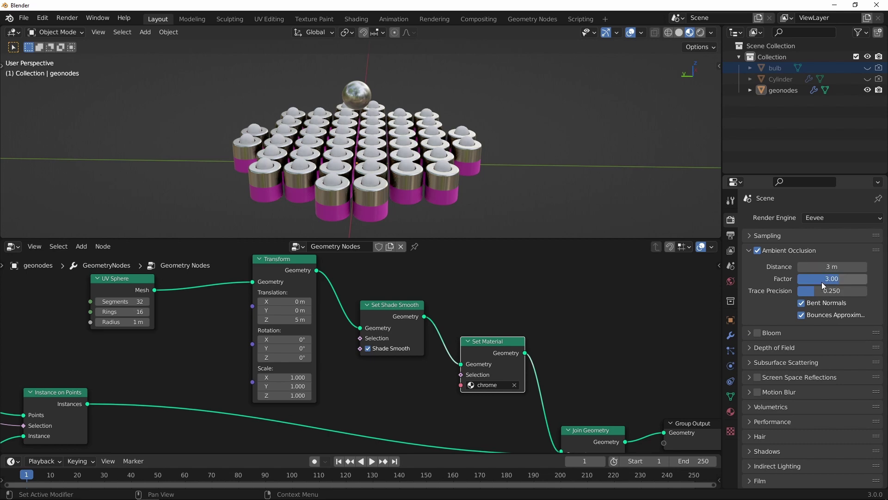
Step: Examine the occlusion shading on the bulb array and the chrome sphere up close and from above
scroll(423, 82, "up", 5)
middle_click_drag(423, 82, 476, 93)
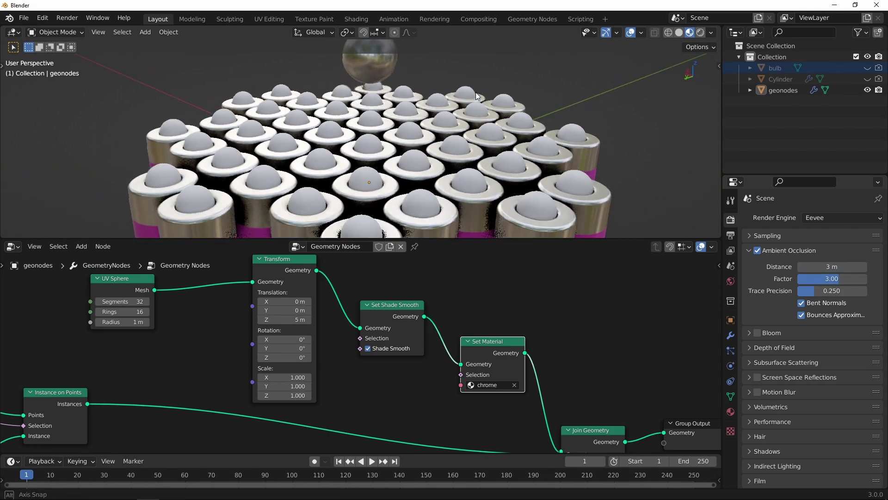
scroll(446, 110, "down", 5)
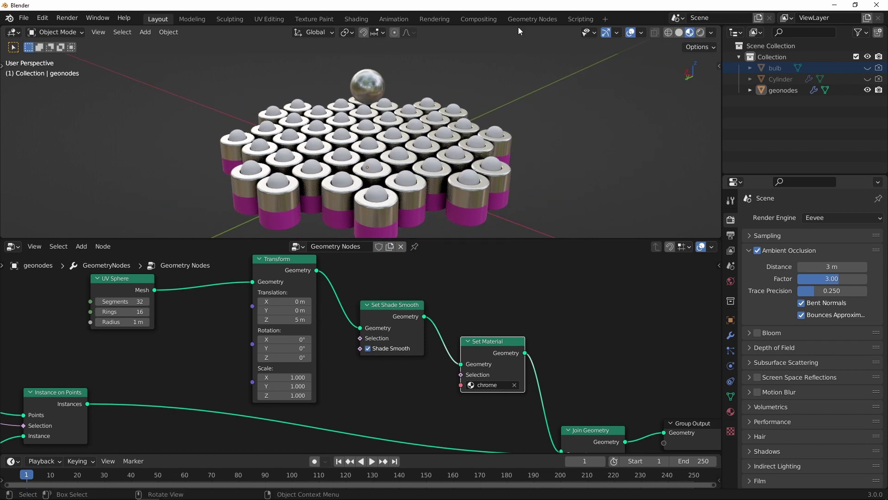
scroll(463, 116, "down", 5)
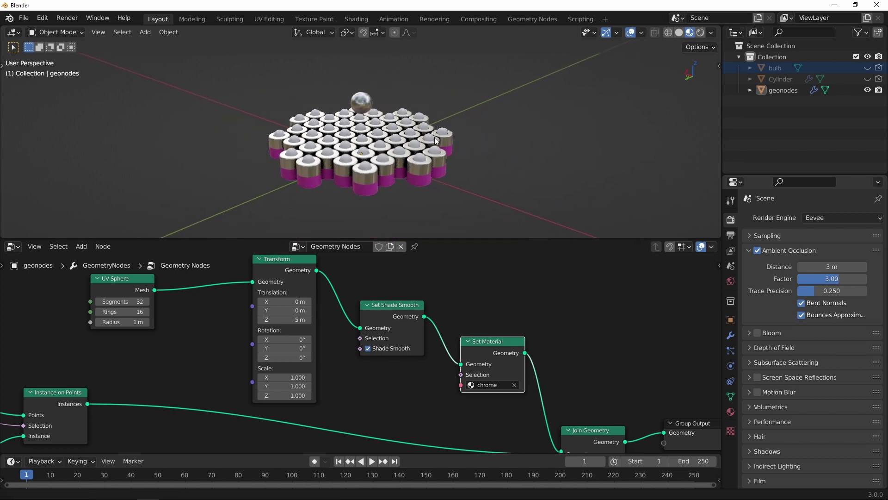
middle_click_drag(435, 137, 425, 137, "shift")
scroll(373, 380, "down", 10)
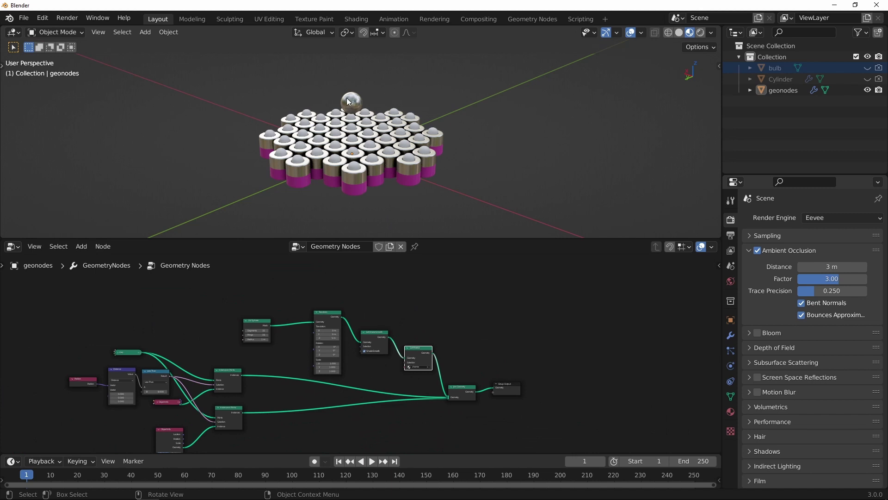
middle_click_drag(348, 100, 353, 148)
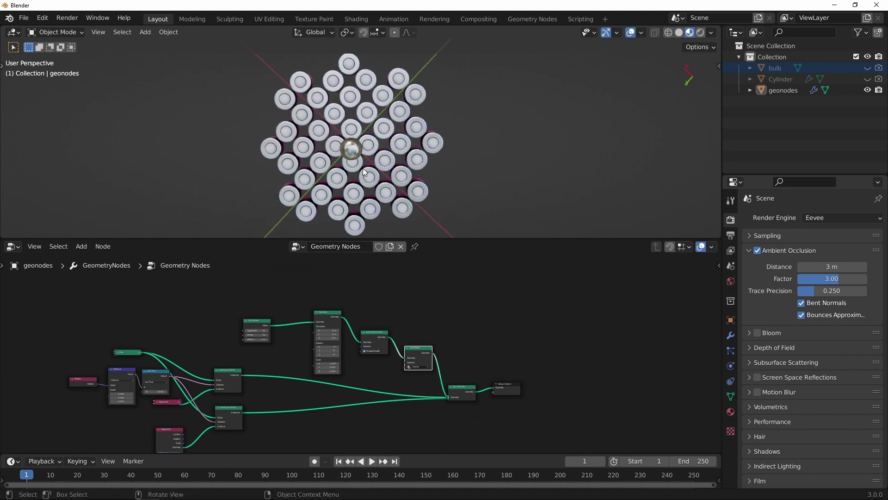
Step: Move the UV Sphere node closer to the Transform node
scroll(416, 296, "up", 3)
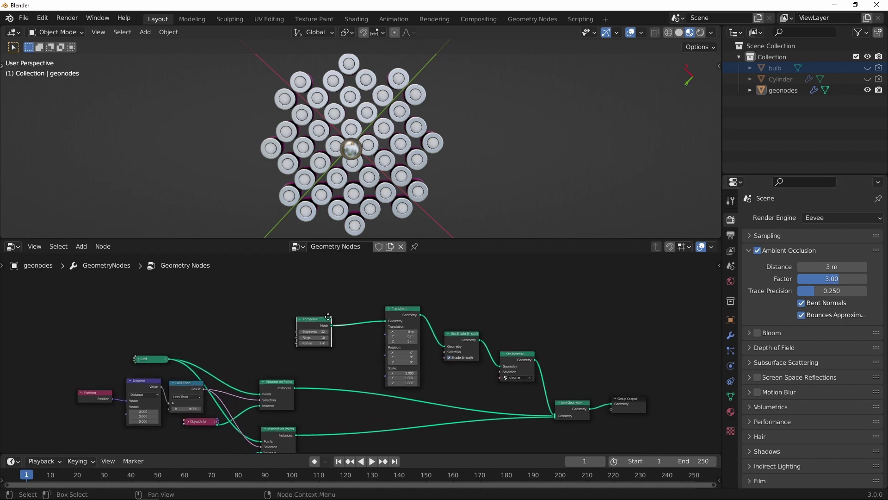
left_click_drag(328, 317, 361, 310)
middle_click_drag(386, 293, 328, 319)
scroll(376, 324, "up", 4)
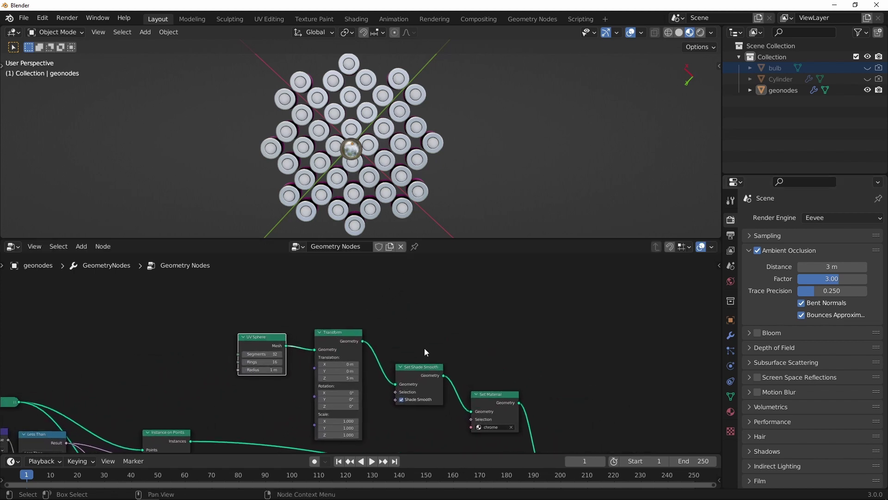
Step: Align the Set Shade Smooth node with the Transform node, then move the UV Sphere node up and collapse it
left_click_drag(418, 366, 417, 335)
middle_click_drag(421, 321, 506, 307)
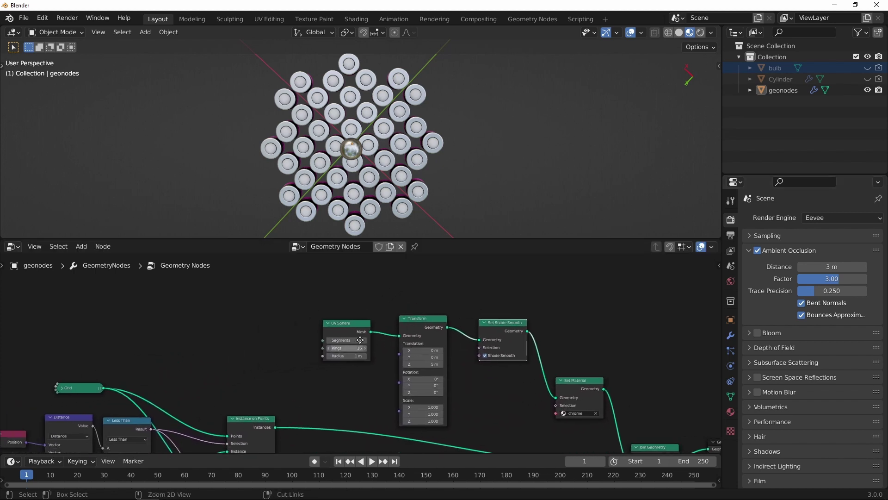
scroll(360, 340, "up", 2)
left_click_drag(344, 309, 329, 280)
key("h")
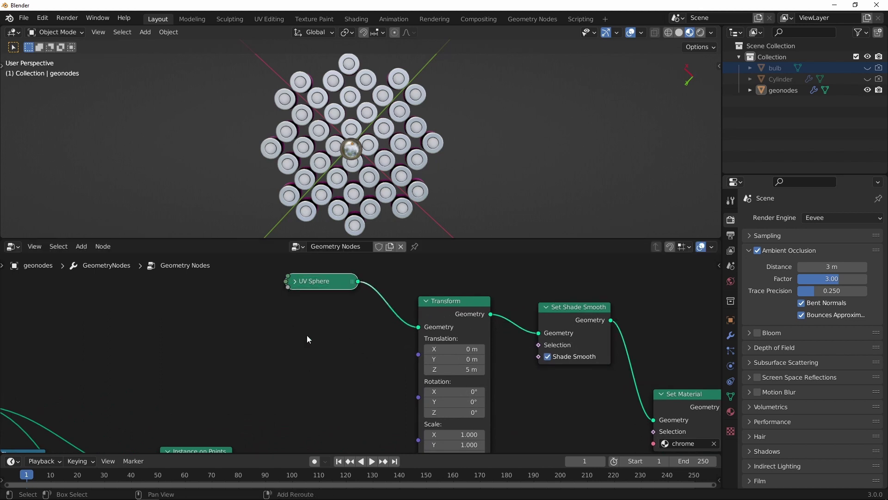
middle_click_drag(431, 322, 433, 318)
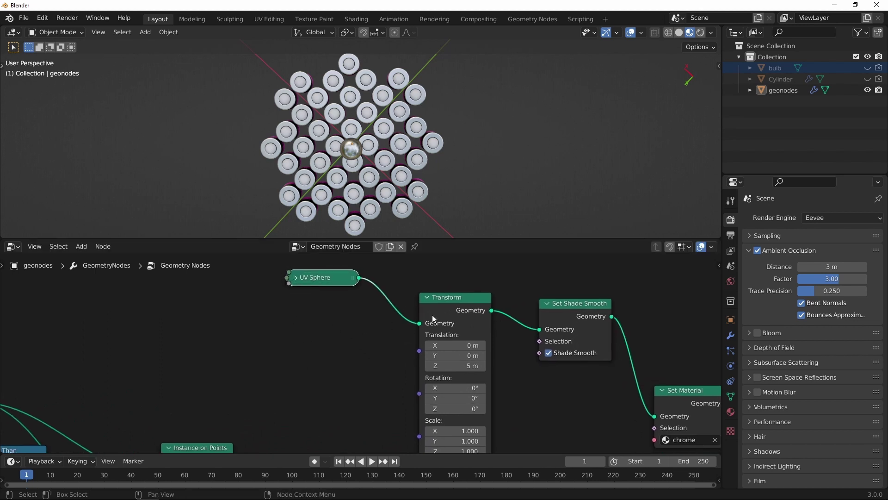
Step: Try shifting the sphere along Y in the Transform node, then set its Y translation back to 0 m
mouse_move(476, 355)
left_mouse_down()
mouse_move(489, 337)
mouse_move(468, 337)
mouse_move(492, 336)
mouse_move(475, 341)
left_mouse_up()
right_click(475, 341)
left_click(473, 355)
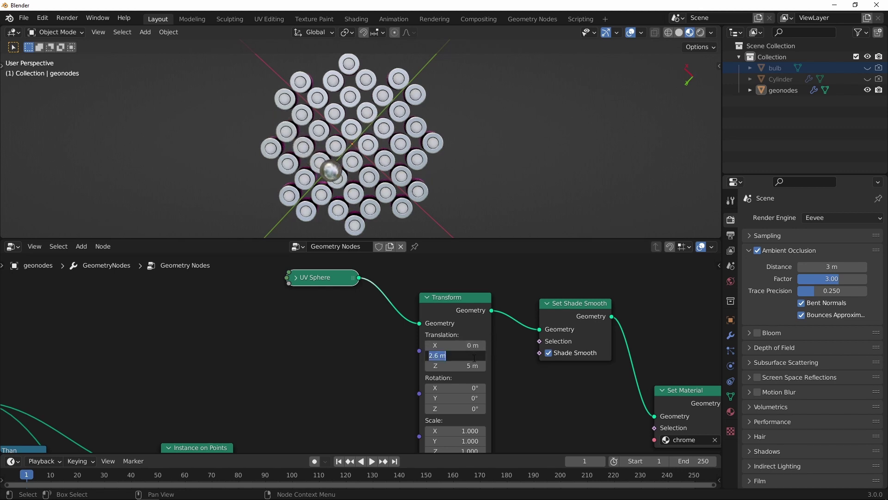
type("0")
key("Return")
middle_click_drag(313, 136, 382, 111)
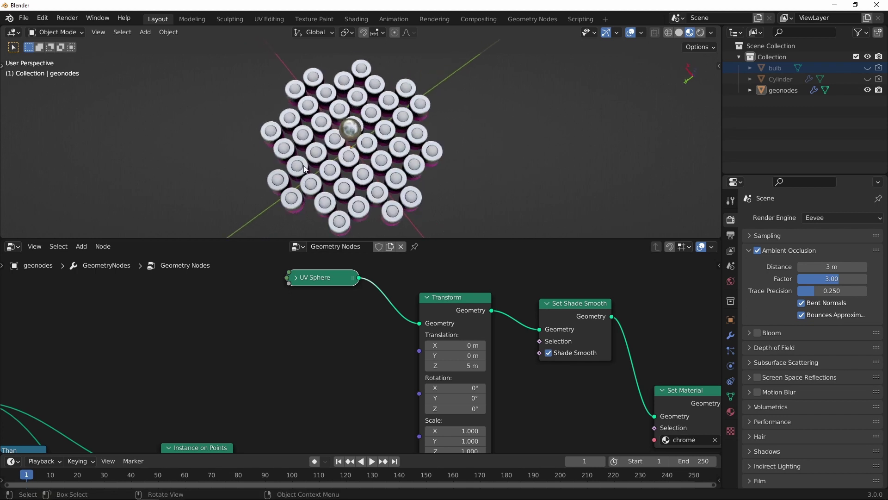
Step: Add a Value input node in the empty area before the Transform node
middle_click_drag(355, 332, 397, 342)
key("shift+a")
mouse_move(291, 333)
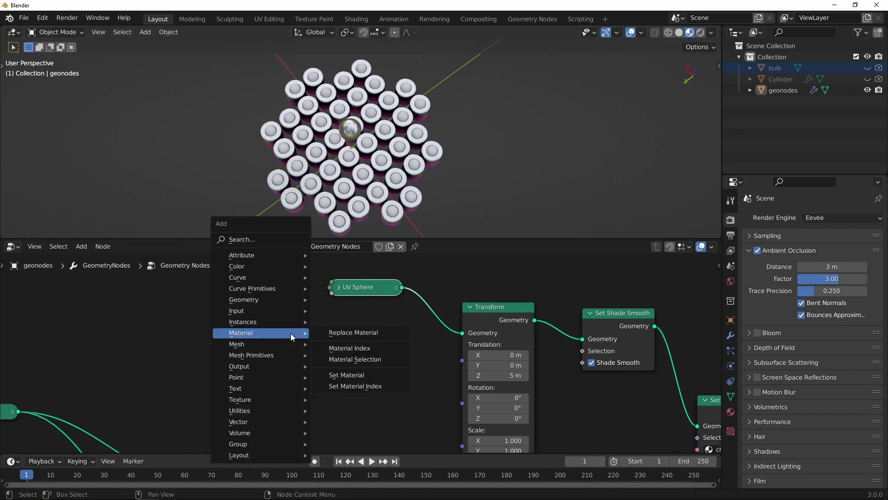
mouse_move(268, 312)
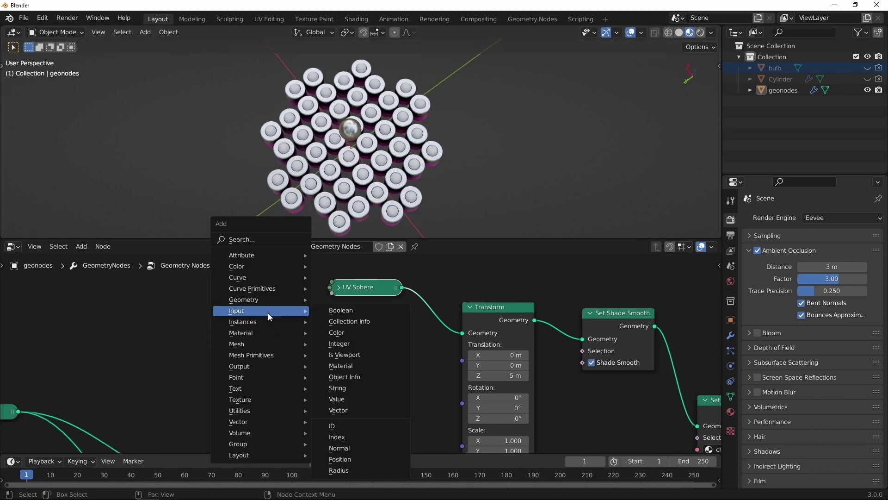
left_click(352, 399)
left_click(204, 350)
scroll(324, 318, "up", 1)
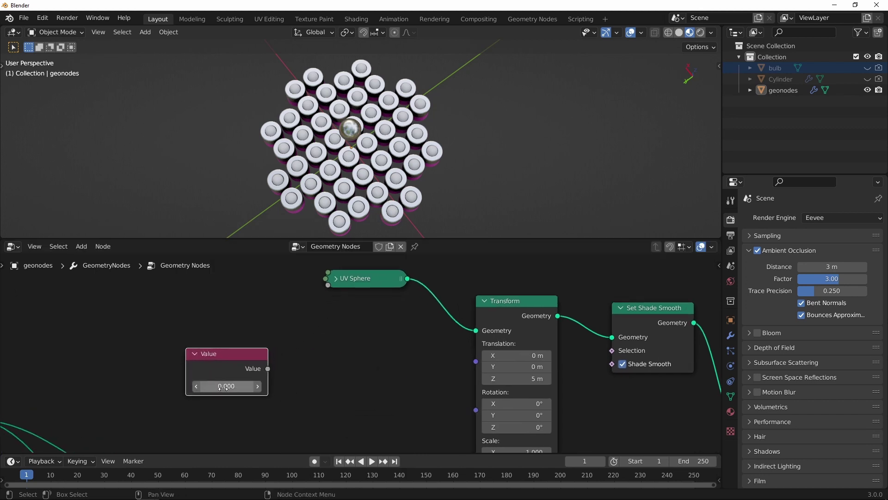
middle_click_drag(349, 335, 329, 346)
Step: Add a Math node set to Sine and connect the Value node's output to its input
key("shift+a")
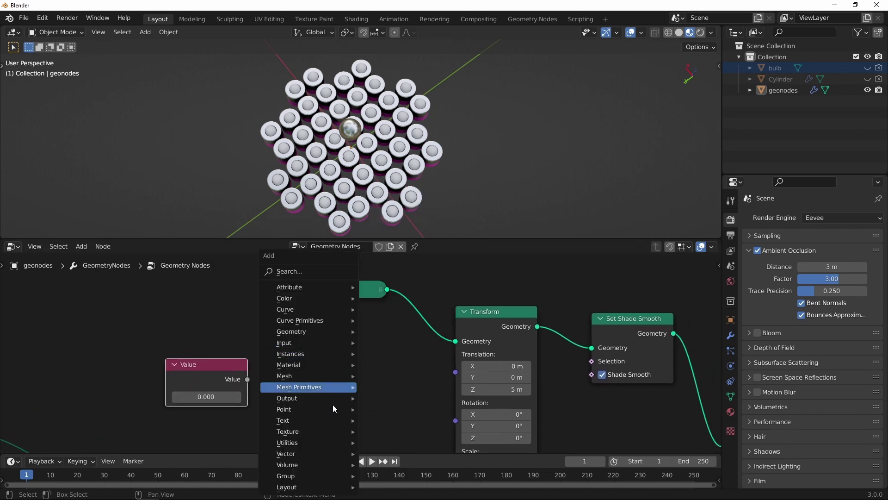
mouse_move(324, 450)
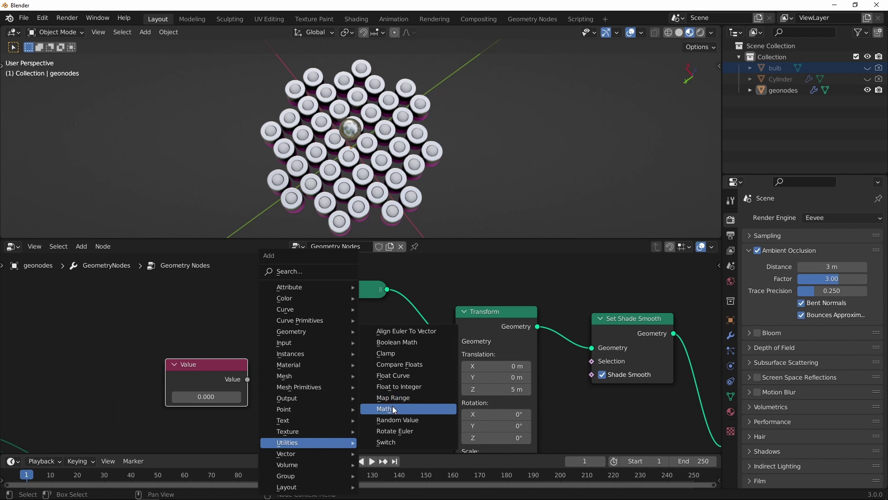
left_click(392, 406)
left_click(320, 315)
left_click(369, 355)
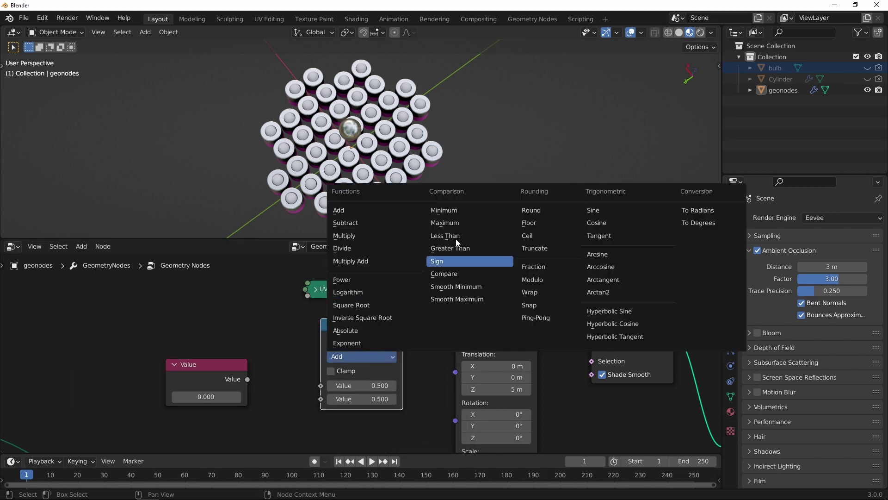
left_click(593, 210)
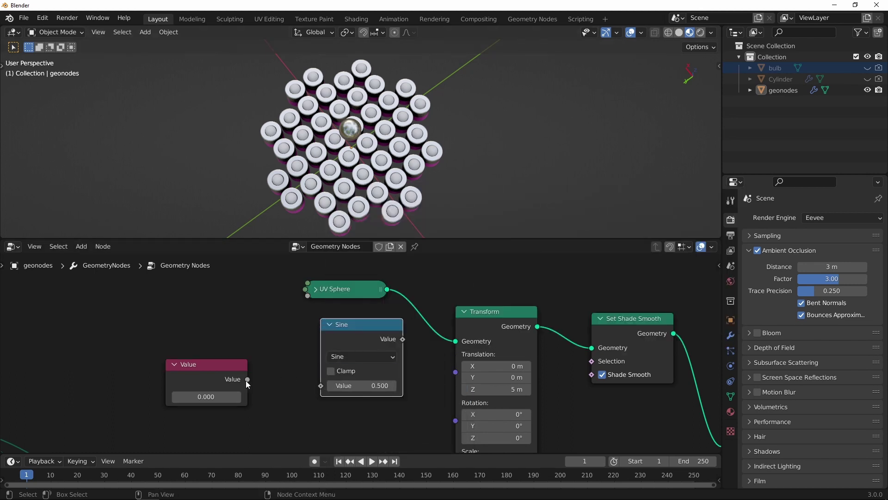
left_click_drag(247, 380, 321, 384)
middle_click_drag(343, 370, 323, 372)
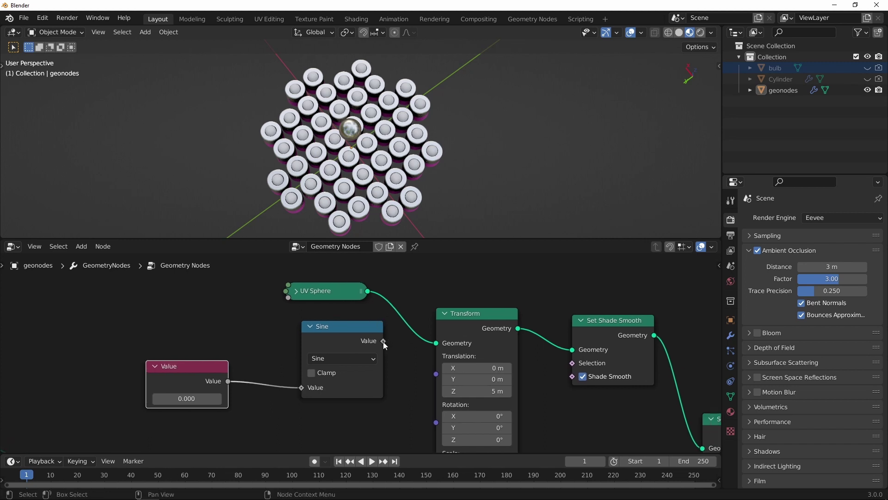
Step: Make room beside the Transform node and add a Combine XYZ node with its Vector output linked to Translation
left_click(382, 341)
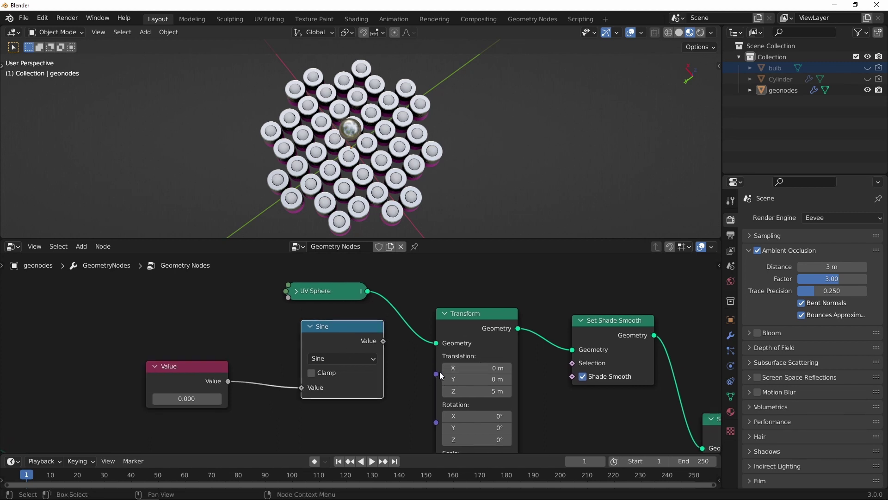
left_click_drag(217, 366, 138, 357)
left_click_drag(324, 322, 240, 326)
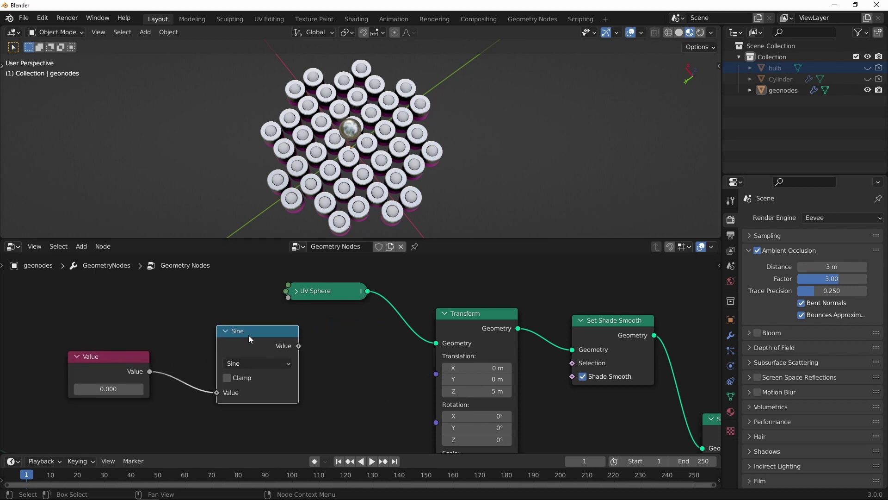
key("shift+a")
mouse_move(320, 345)
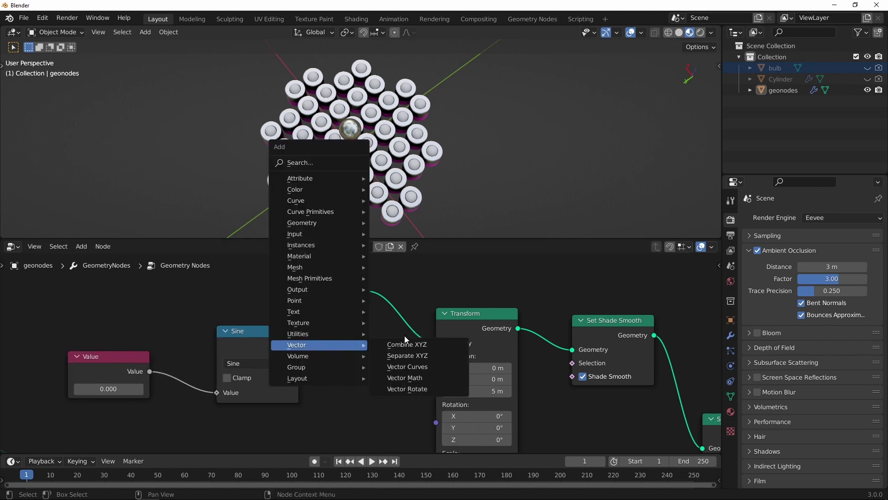
left_click(412, 345)
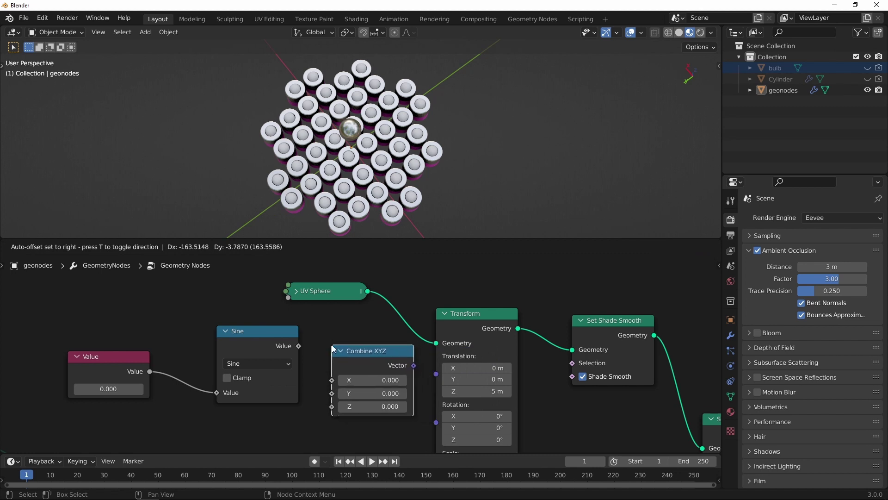
left_click(424, 368)
left_click_drag(422, 367, 437, 374)
Step: Set the Combine XYZ node's Z to 5.000
middle_click_drag(387, 381, 415, 374)
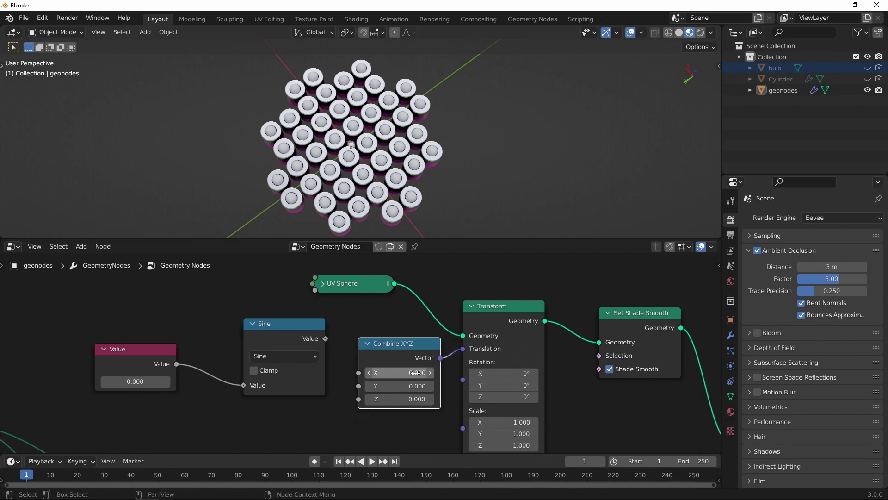
middle_click_drag(345, 134, 344, 149)
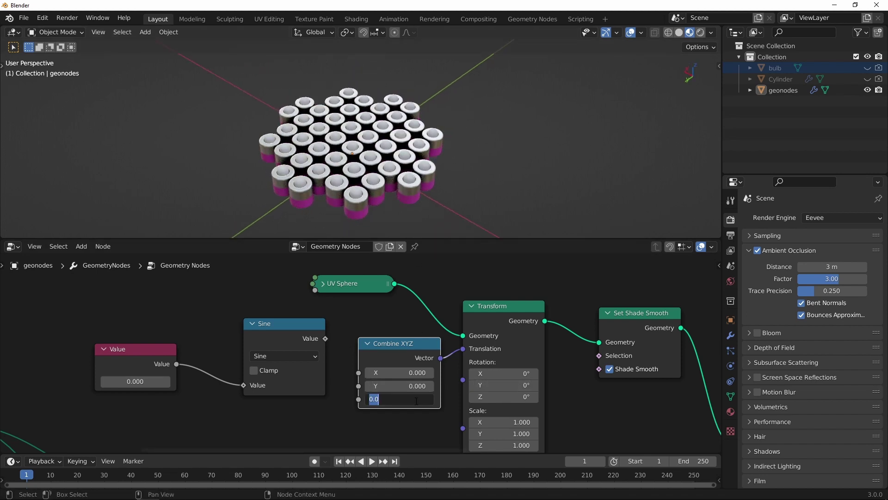
key("Return")
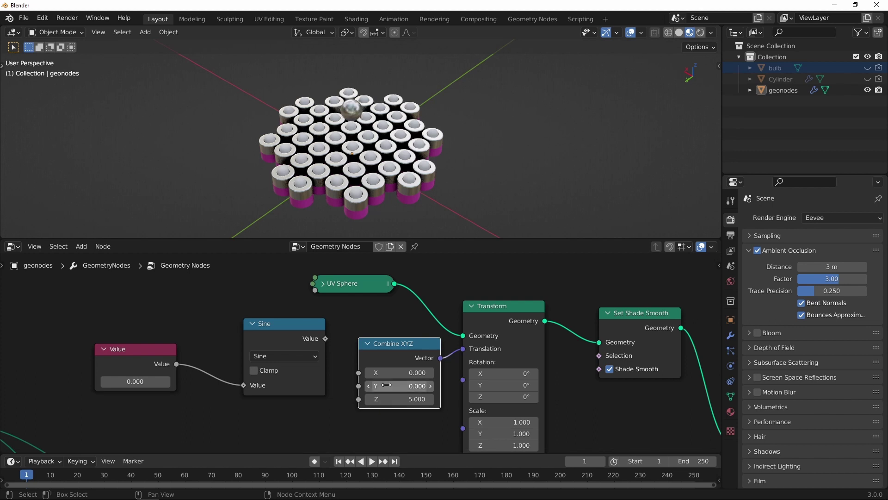
Step: Space out the Value and Sine nodes and connect the Sine output to the Combine XYZ node's X input
left_click_drag(140, 348, 108, 349)
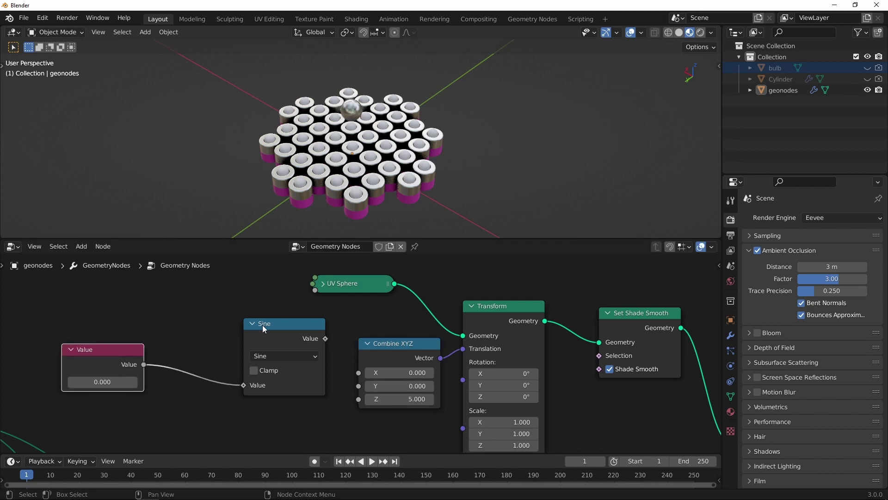
left_click_drag(262, 325, 223, 327)
middle_click_drag(295, 328, 335, 313)
scroll(335, 314, "up", 2)
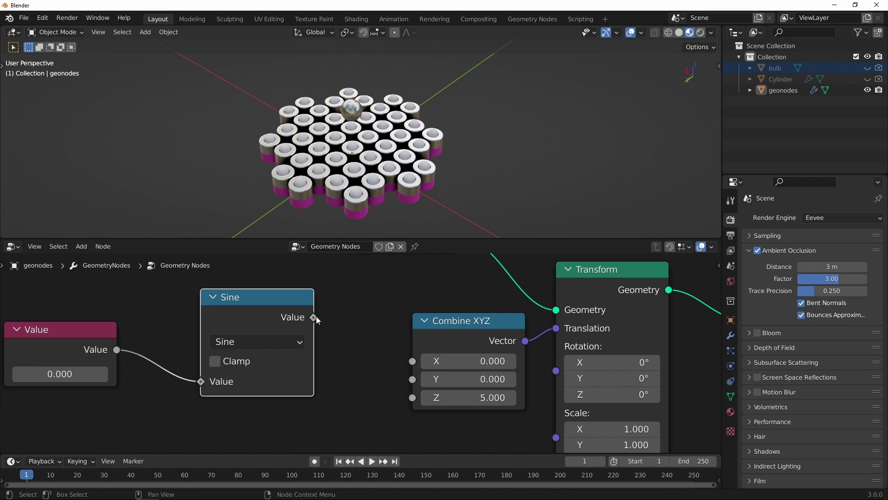
left_click_drag(315, 316, 410, 359)
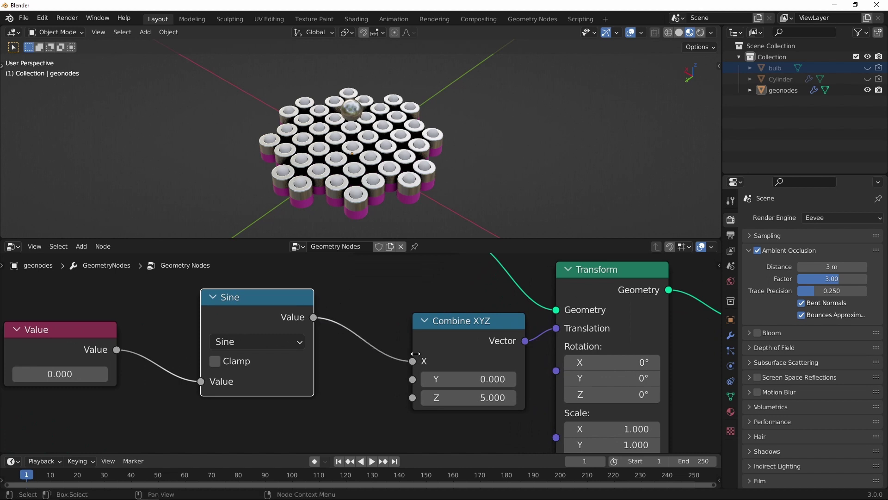
scroll(355, 336, "down", 2)
middle_click_drag(235, 342, 271, 341)
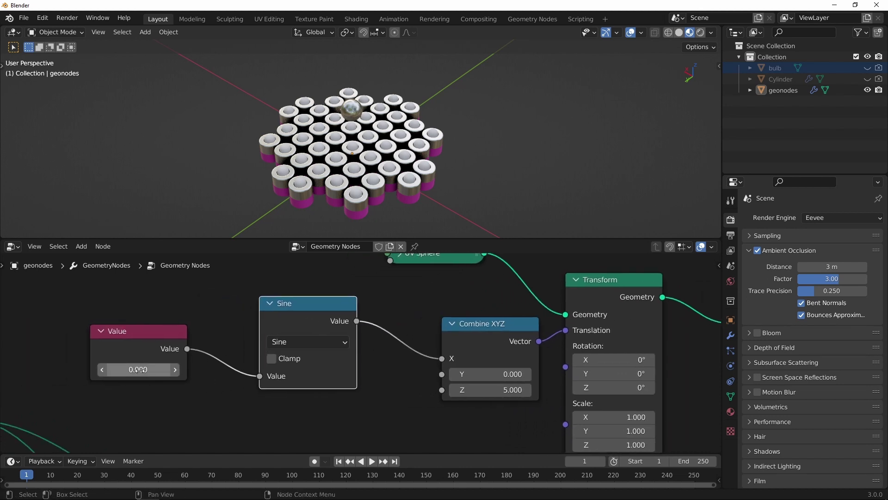
Step: Raise the Value node's number gradually to 50.300 to test the sphere's sideways motion from above
left_click_drag(134, 370, 215, 345)
middle_click_drag(442, 137, 452, 160)
scroll(451, 148, "up", 2)
left_click_drag(139, 369, 197, 369)
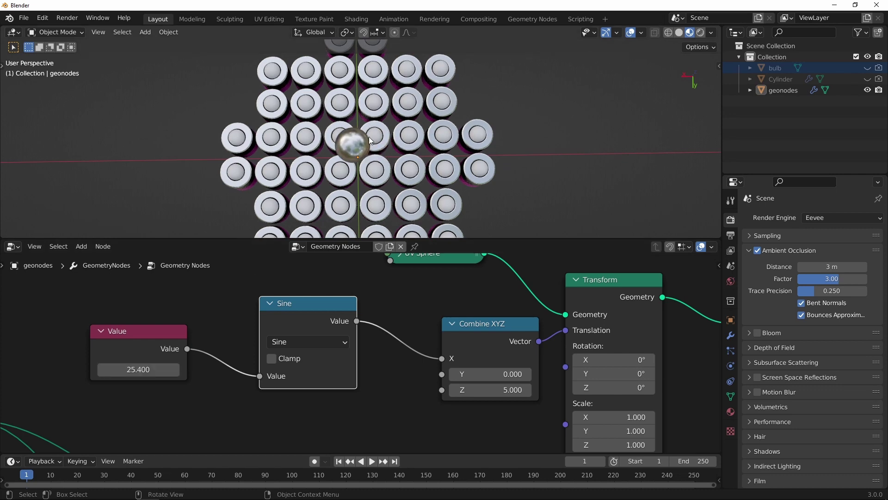
left_click_drag(139, 369, 190, 369)
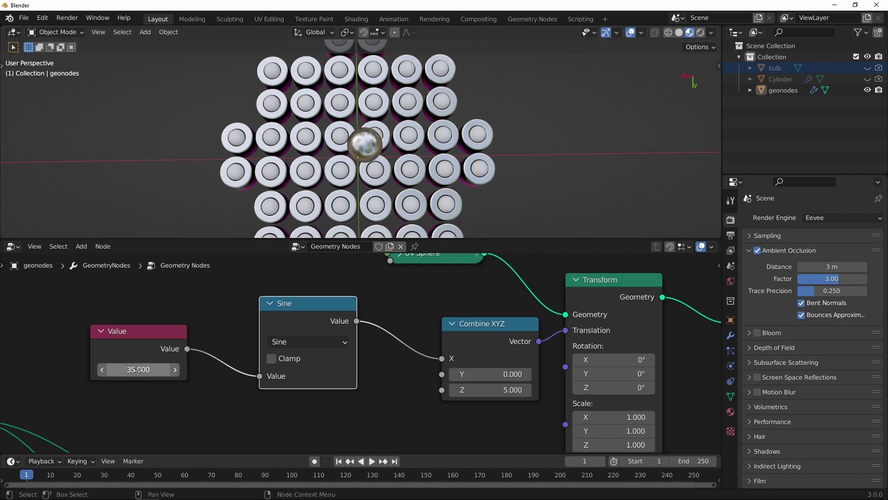
left_click_drag(134, 370, 216, 360)
scroll(363, 155, "down", 1)
scroll(361, 154, "down", 1)
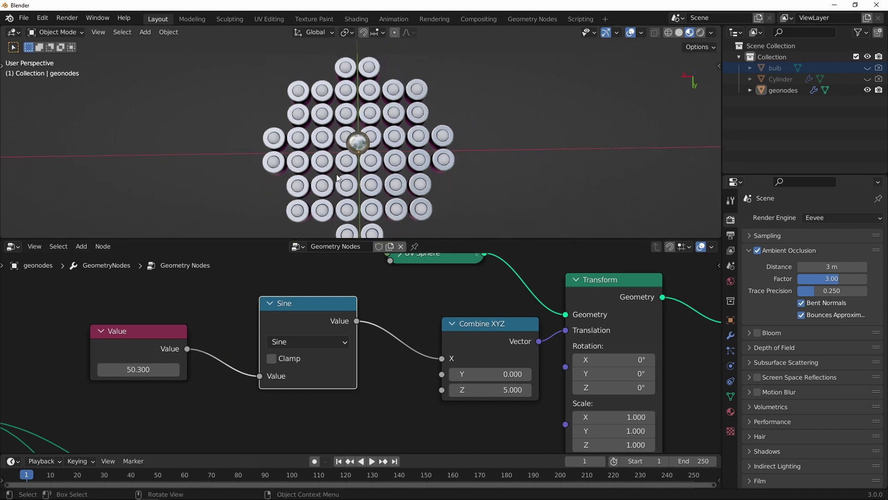
Step: Move the Sine node up, duplicate it below itself and change the copy's operation to Cosine
middle_click_drag(312, 263, 319, 246)
scroll(316, 287, "down", 1)
left_click_drag(315, 298, 326, 282)
scroll(312, 292, "down", 1)
key("shift+d")
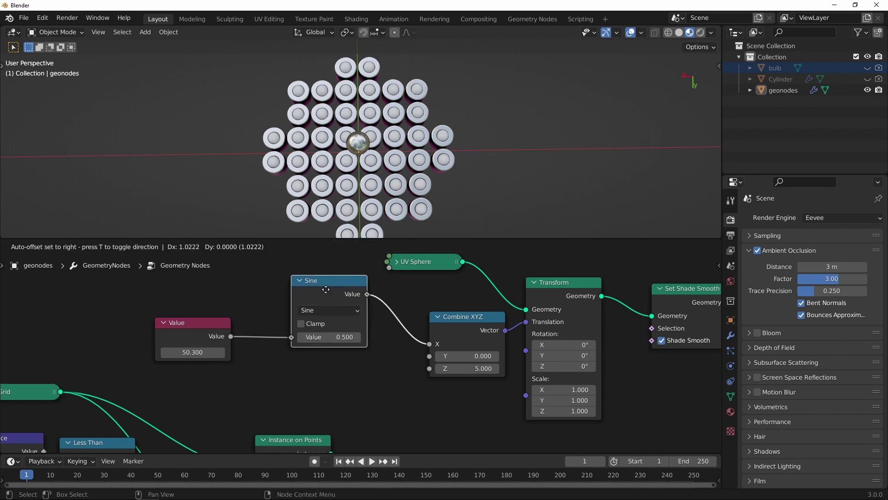
left_click(326, 360)
middle_click_drag(326, 358, 334, 290, "ctrl")
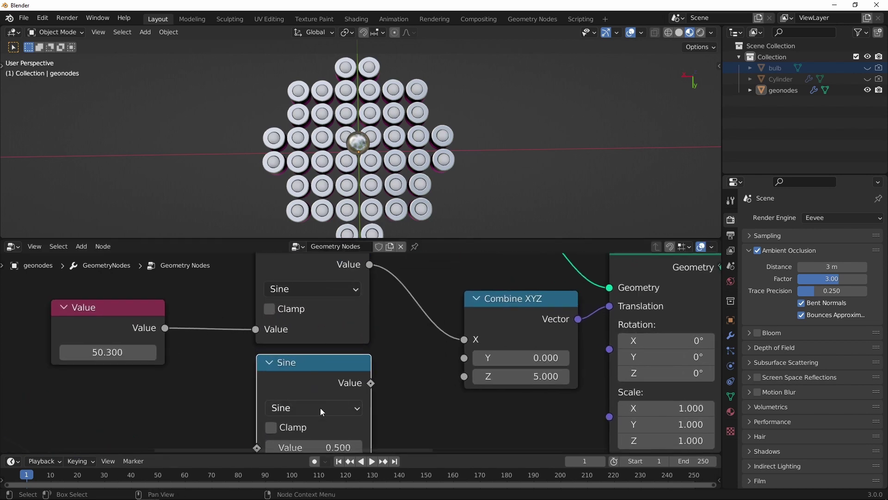
left_click(320, 407)
left_click(636, 220)
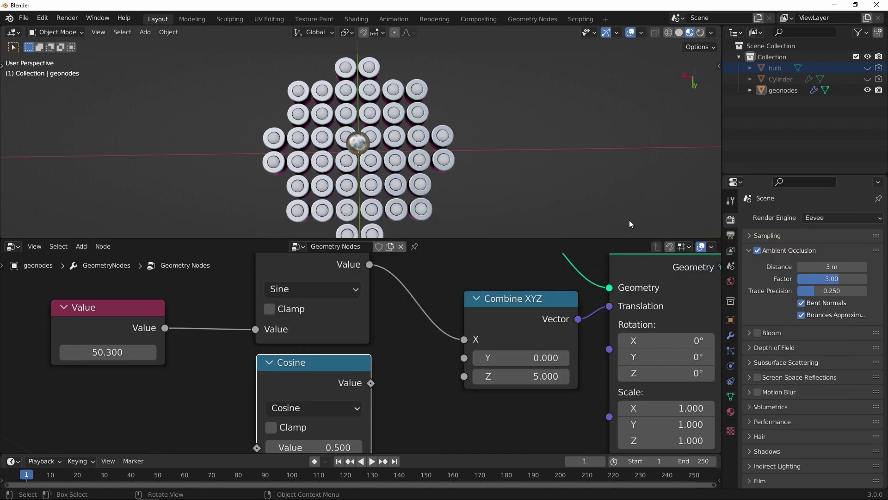
Step: Connect the Value node to the Cosine input and the Cosine output to the Combine XYZ node's Y input
scroll(331, 372, "down", 2)
left_click_drag(212, 334, 282, 422)
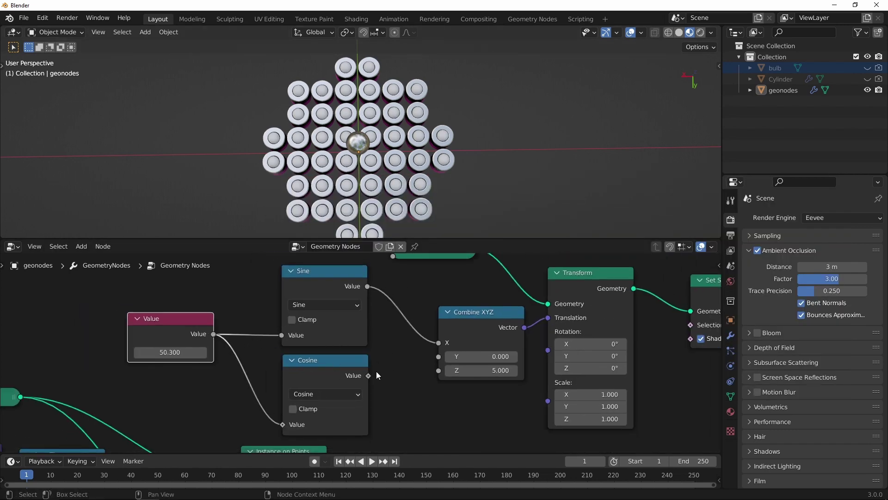
left_click_drag(369, 375, 438, 357)
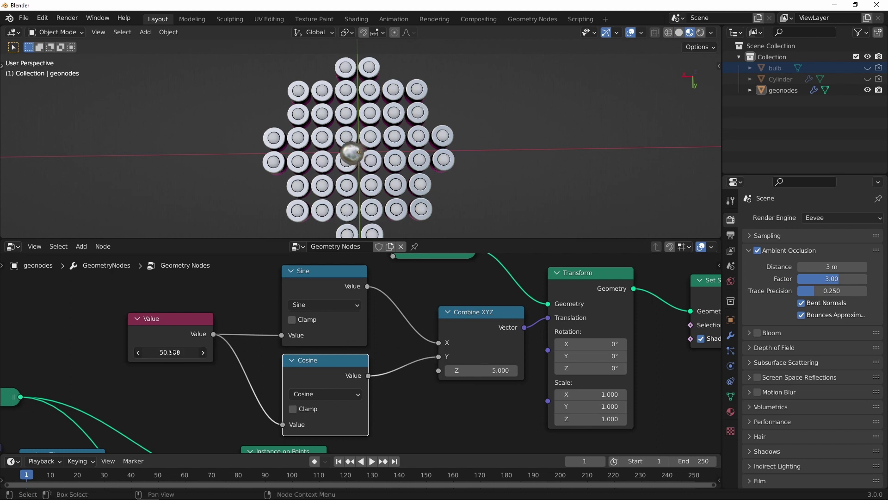
Step: Raise the Value node's number to 86.700 to test the sphere's circular motion
left_click_drag(174, 352, 338, 317)
middle_click_drag(335, 319, 300, 324, "ctrl")
middle_click_drag(351, 337, 370, 340)
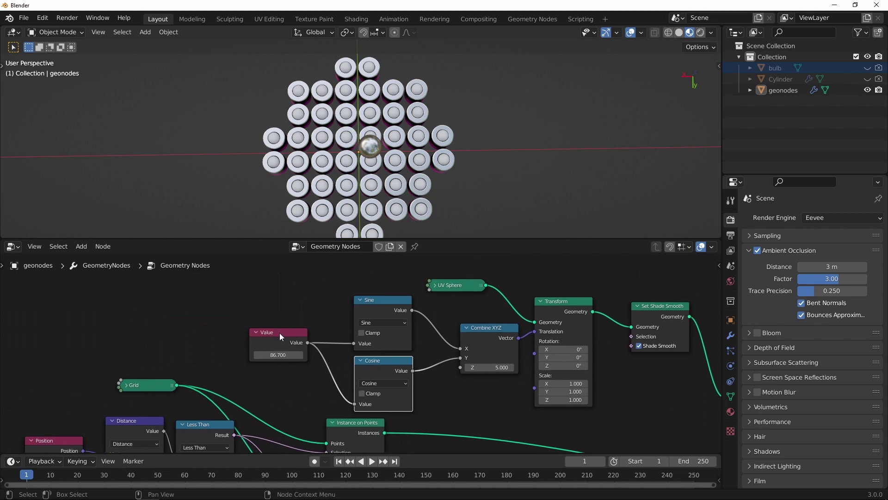
Step: Spread out the Value, Sine and Cosine nodes, moving the Value node farther from the two math nodes
left_click_drag(279, 332, 242, 329)
scroll(320, 313, "down", 3)
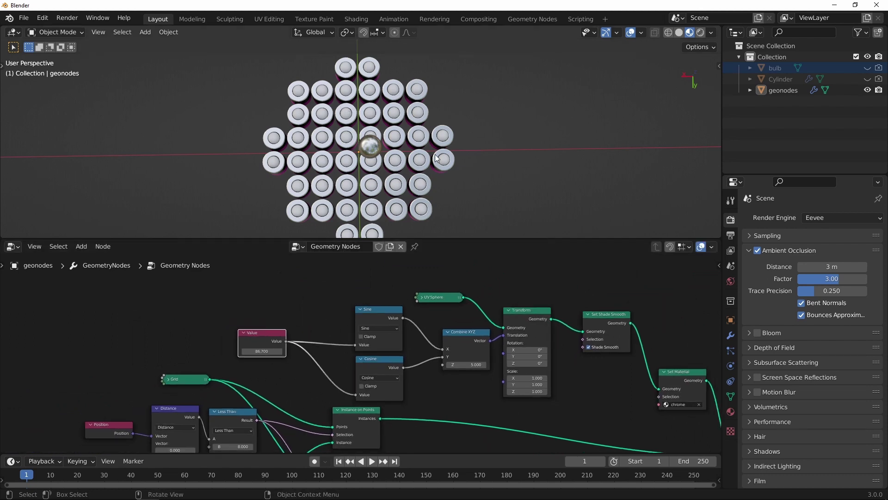
middle_click_drag(437, 294, 393, 299)
left_click_drag(392, 299, 405, 271)
left_click_drag(339, 323, 335, 299)
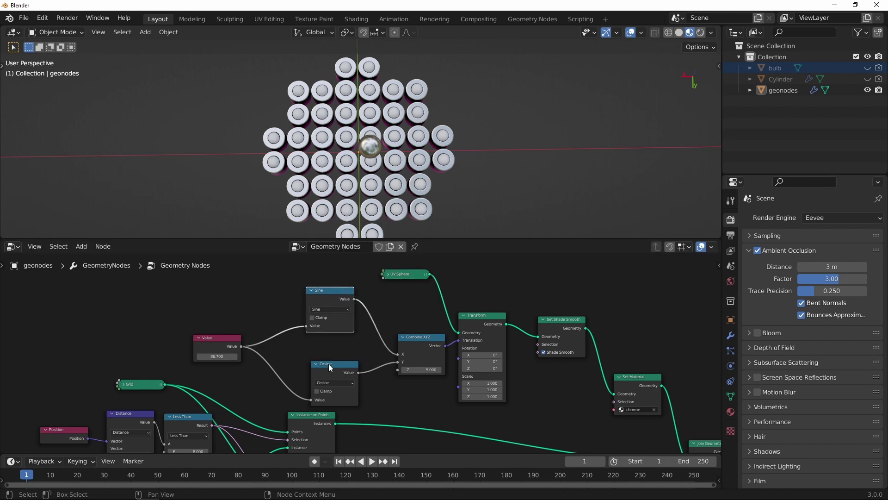
left_click_drag(329, 364, 320, 346)
Step: Collapse the Sine and Cosine nodes and stack them closely, Sine directly above Cosine
middle_click_drag(320, 345, 322, 267, "ctrl")
left_click(294, 269)
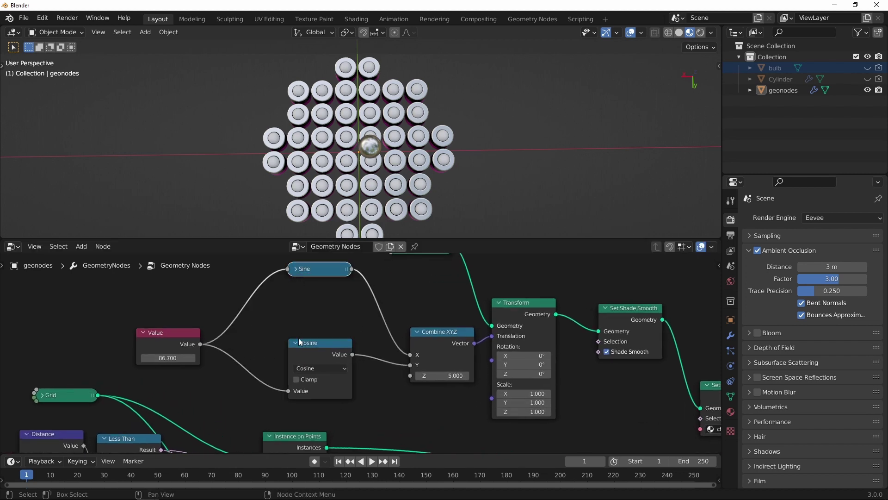
left_click(294, 342)
left_click_drag(298, 343, 291, 319)
left_click_drag(323, 264, 311, 285)
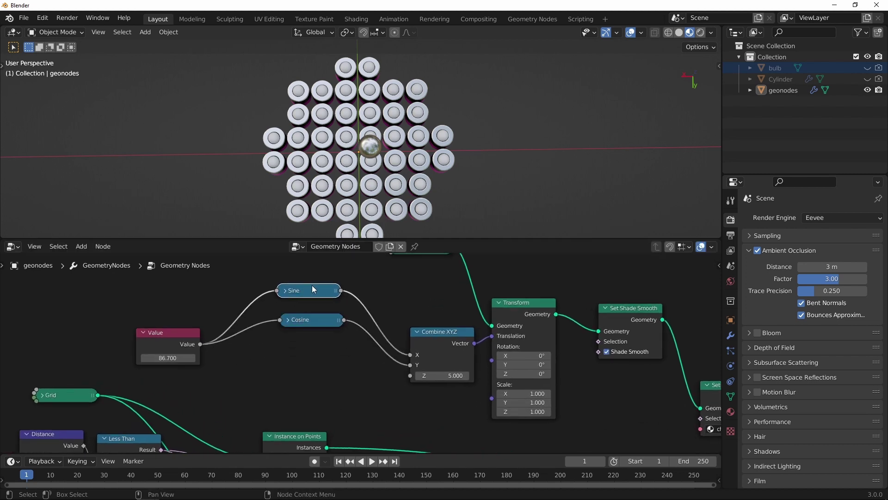
Step: Move the Value, Sine and Cosine nodes away from Combine XYZ to make room for another node
middle_click_drag(235, 296, 265, 302)
left_click_drag(194, 338, 152, 314)
left_click_drag(297, 266, 345, 330)
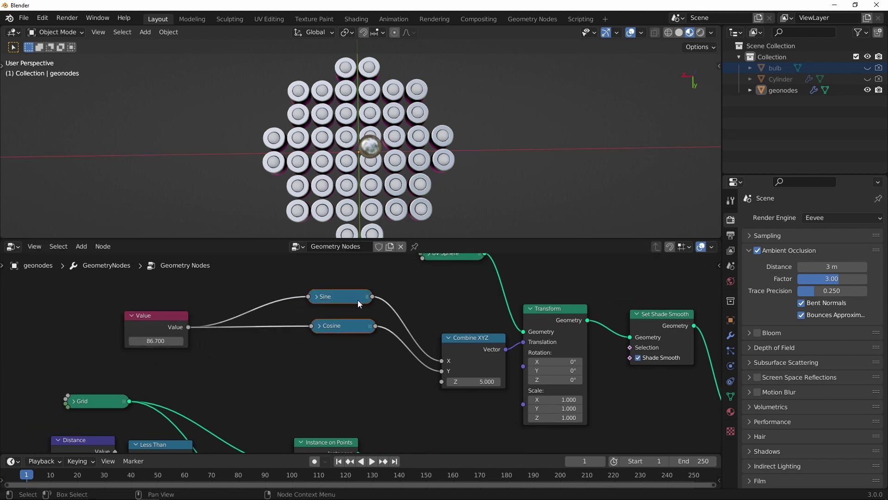
left_click_drag(358, 300, 320, 323)
Step: Insert a Math node on the link between Sine and the X input of Combine XYZ
key("shift+a")
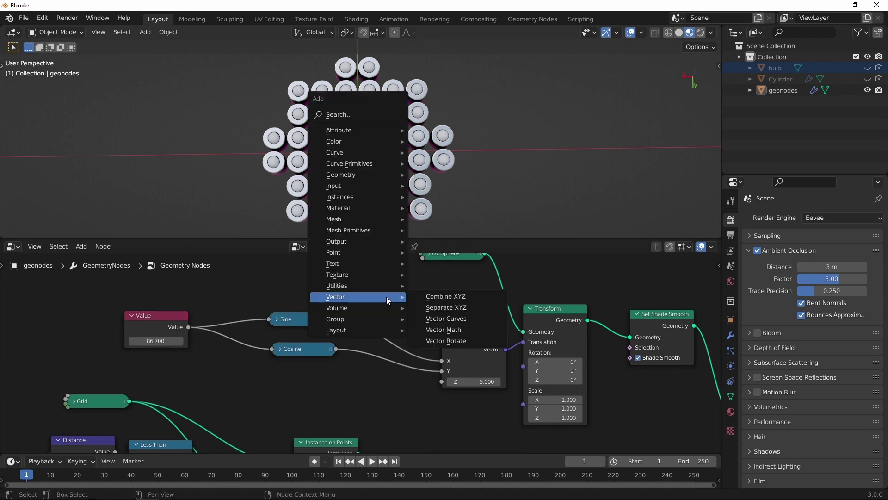
mouse_move(406, 281)
left_click(448, 361)
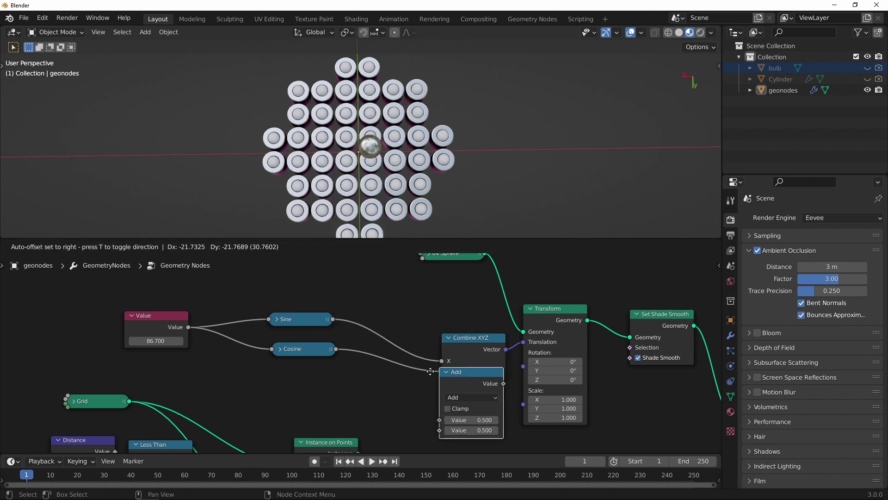
left_click(385, 302)
scroll(385, 306, "up", 3)
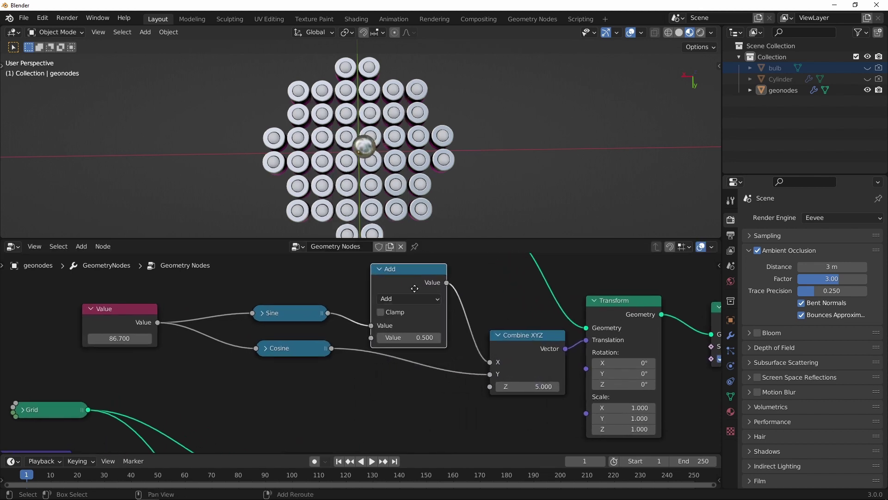
Step: Set the new Math node to Multiply with a second value of 5
left_click(412, 324)
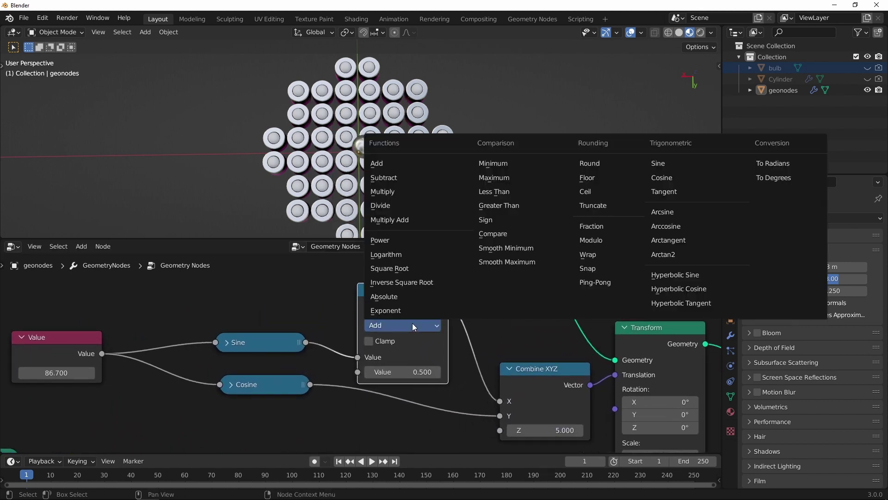
left_click(394, 191)
left_click(416, 371)
type("5")
key("Return")
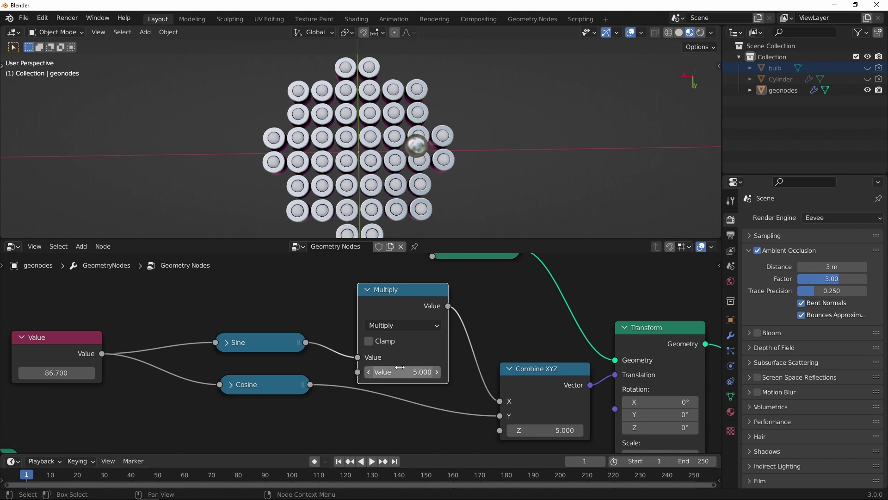
middle_click_drag(413, 148, 414, 134, "ctrl")
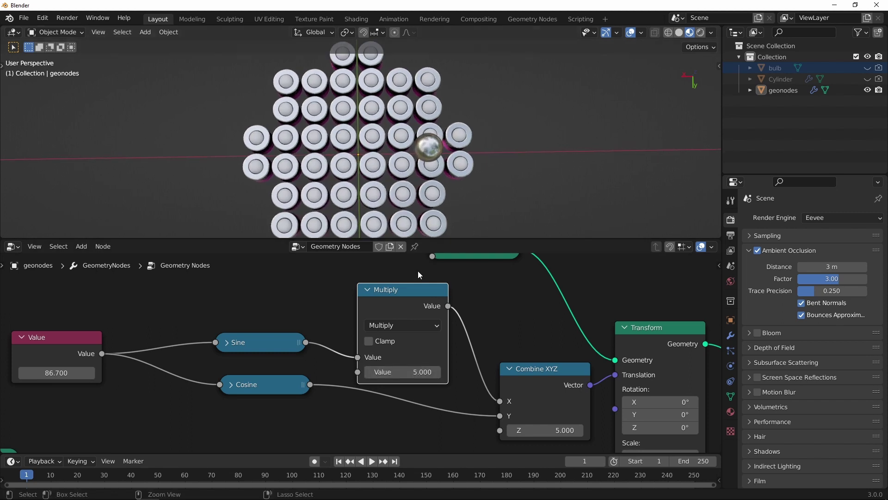
Step: Collapse the Multiply node and place a duplicate on the link between Cosine and the Y input of Combine XYZ
middle_click_drag(418, 270, 387, 297, "ctrl")
left_click(367, 294)
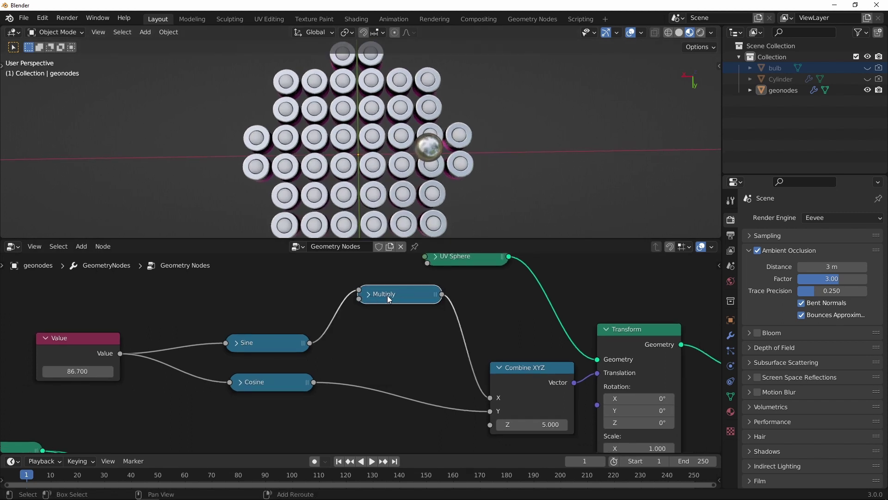
key("shift+d")
left_click(402, 392)
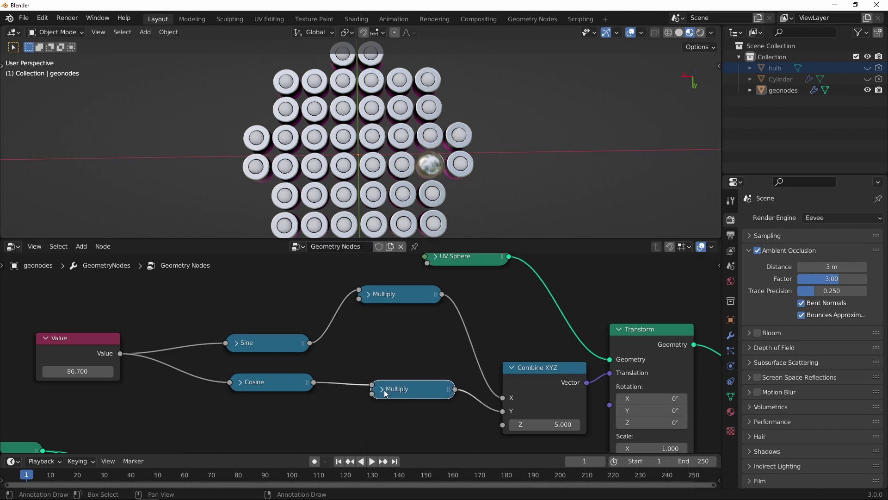
Step: Vary the Value node's number, ending at 110.2, to test the sphere's circular motion above the cylinders
left_click_drag(70, 371, 105, 371)
middle_click_drag(358, 163, 421, 92)
left_click_drag(103, 371, 163, 344)
scroll(195, 317, "down", 1)
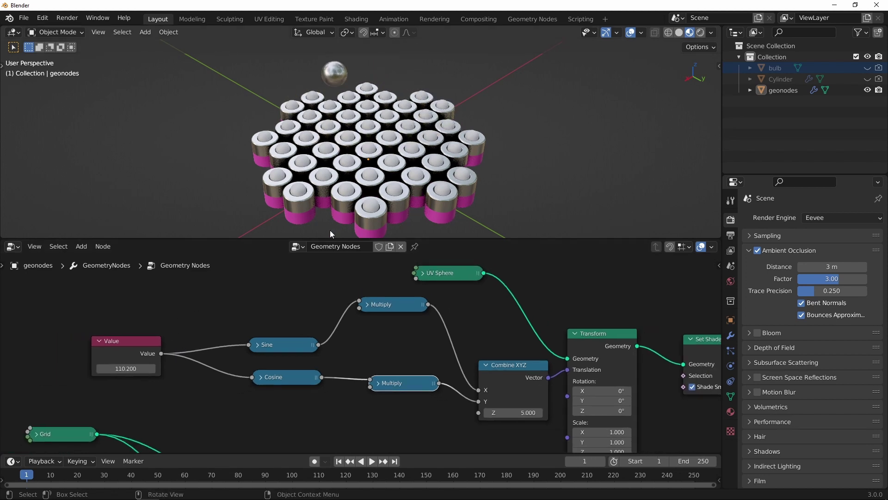
Step: Move the Value node farther away from the Sine and Cosine nodes
middle_click_drag(215, 325, 261, 312)
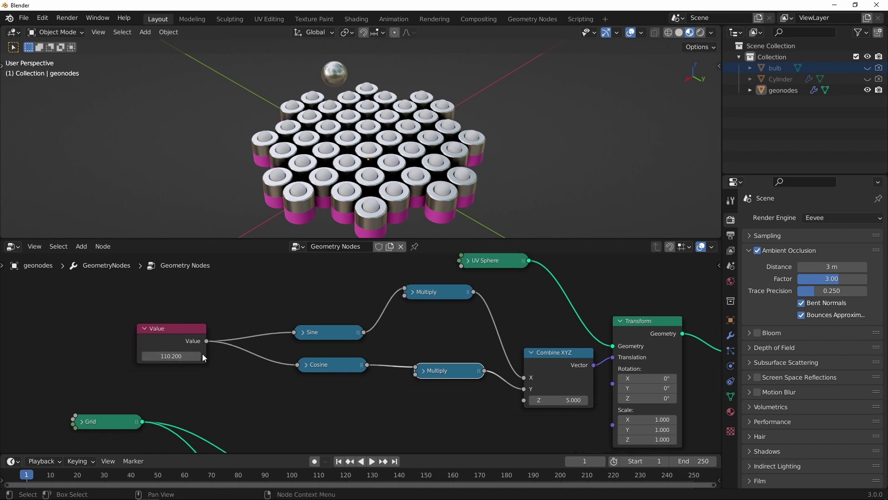
middle_click_drag(337, 319, 339, 313)
left_click_drag(179, 332, 152, 333)
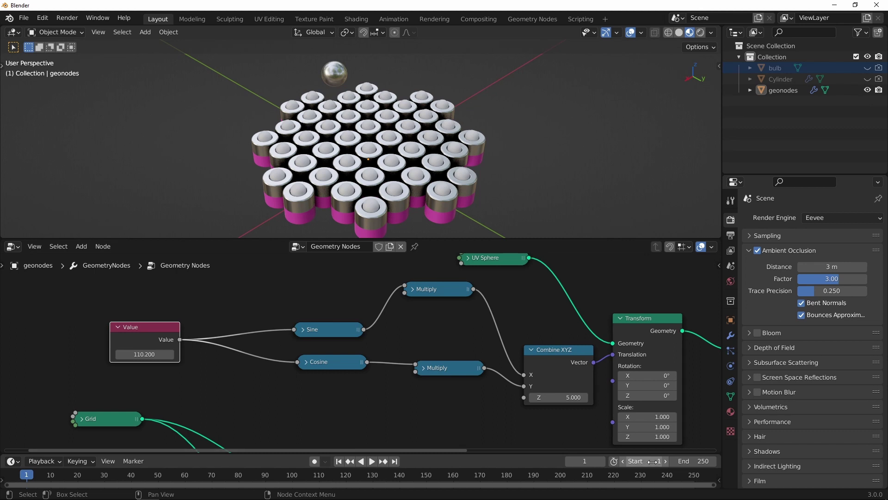
Step: Enlarge the timeline area and set the animation's frame range from 0 to 299
left_click_drag(540, 453, 532, 438)
middle_click_drag(450, 465, 444, 465, "ctrl")
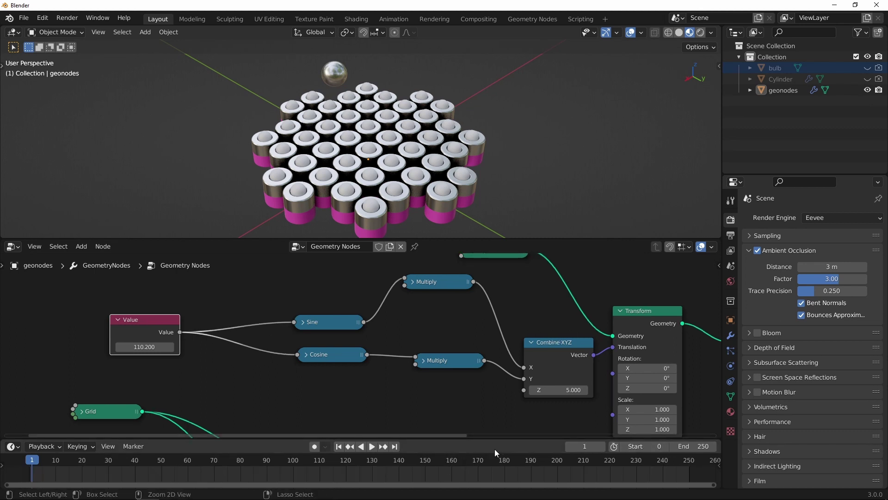
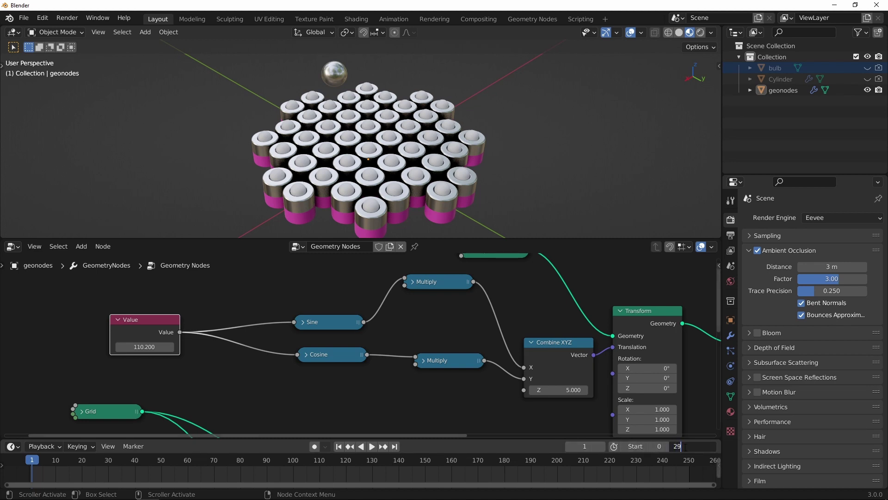
key("Return")
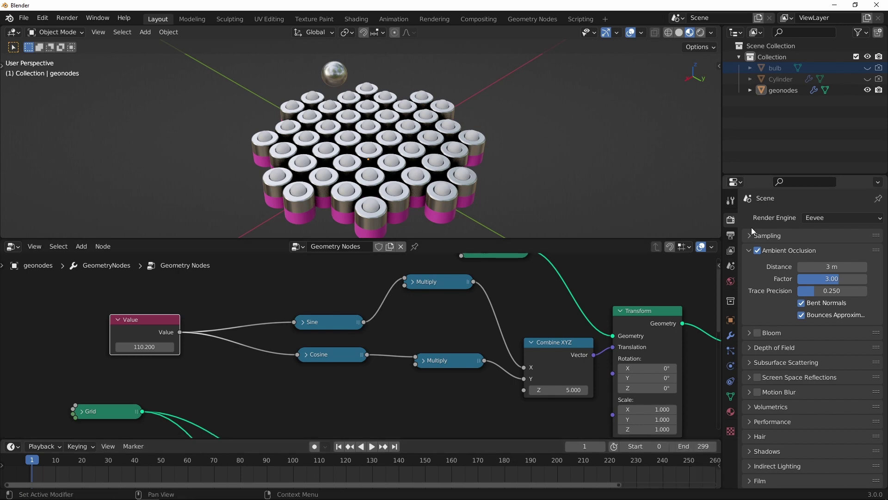
Step: Set the scene's output frame rate to 30 fps
left_click(731, 235)
left_click(731, 219)
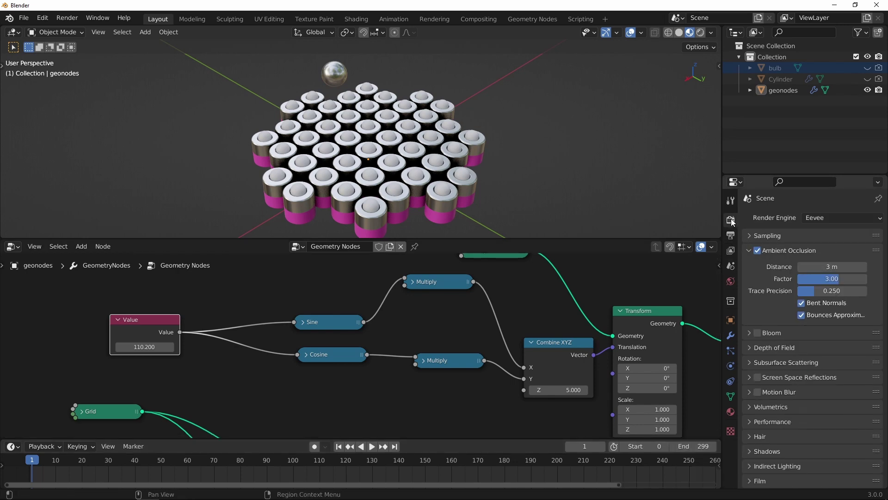
left_click(752, 251)
left_click(734, 236)
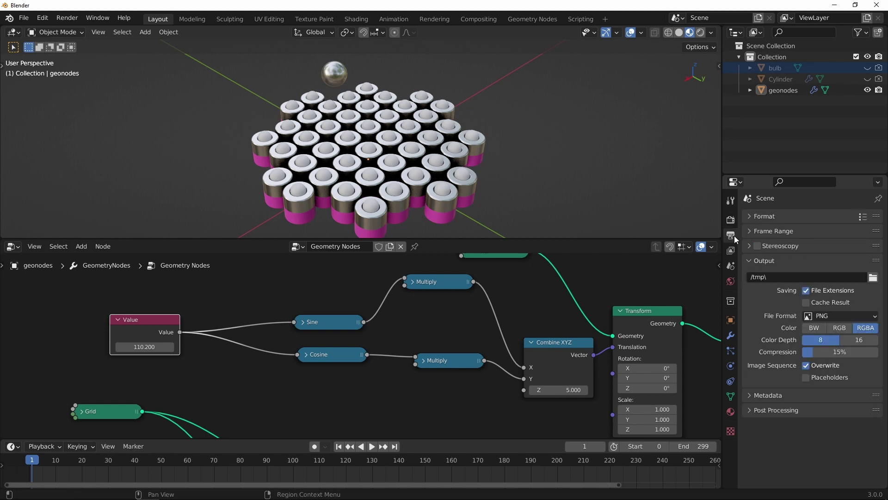
left_click(746, 260)
left_click(751, 216)
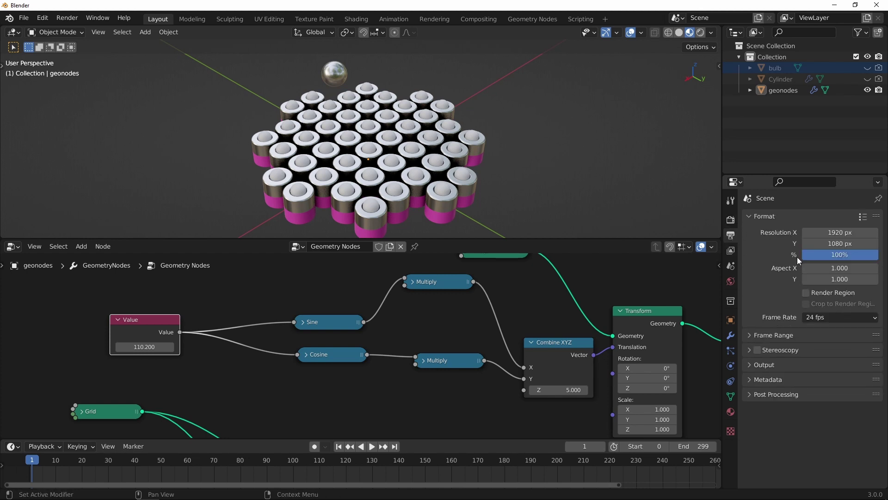
left_click(822, 317)
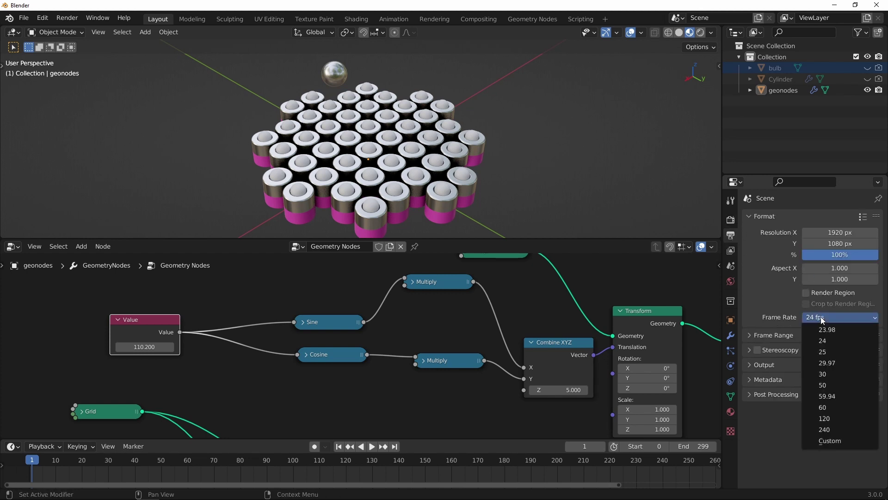
left_click(828, 373)
Step: Lower the upper Multiply node to Sine's level, and cut the links from the Value node to Sine and Cosine
middle_click_drag(552, 323, 524, 341)
left_click_drag(423, 301, 433, 341)
middle_click_drag(421, 310, 568, 317)
scroll(436, 319, "up", 3)
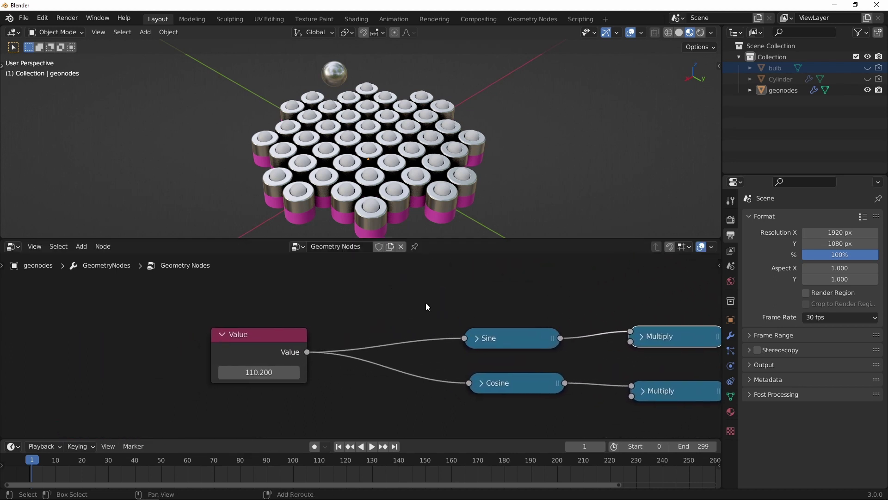
right_click_drag(335, 318, 343, 388, "ctrl")
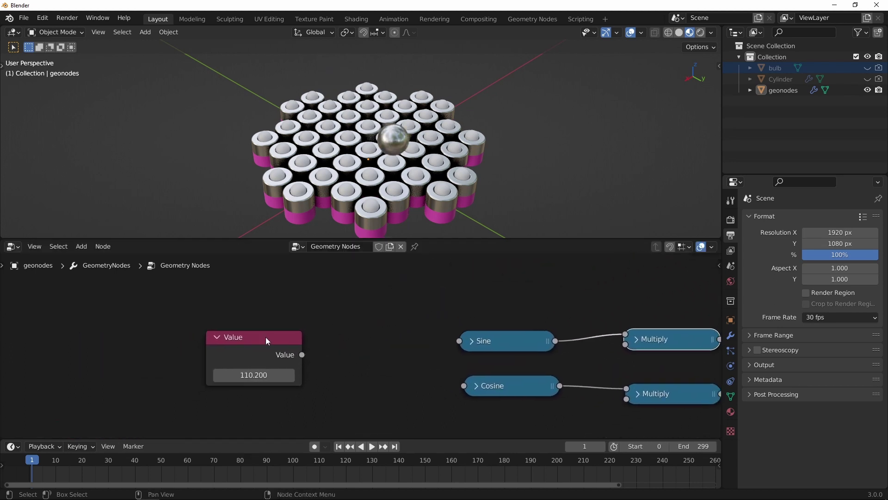
left_click_drag(267, 337, 244, 340)
Step: Drive the Value node with the expression #frame
scroll(250, 335, "up", 2)
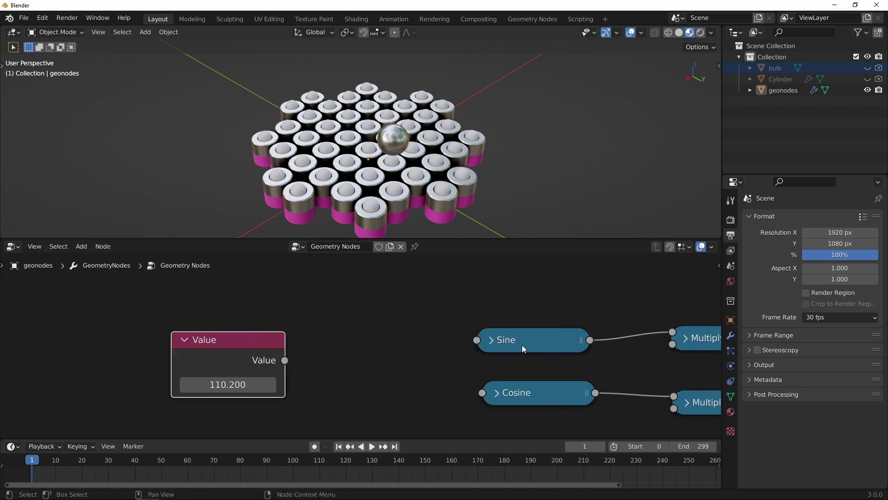
left_click(206, 385)
type("#frame")
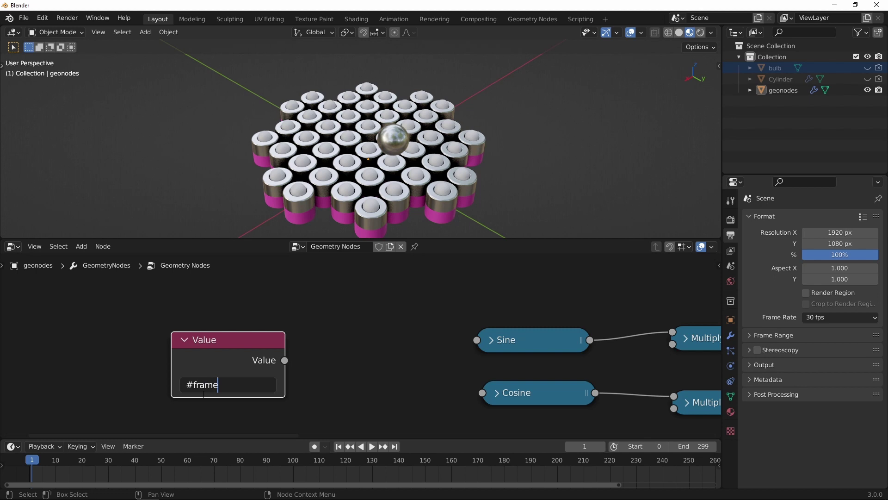
key("Return")
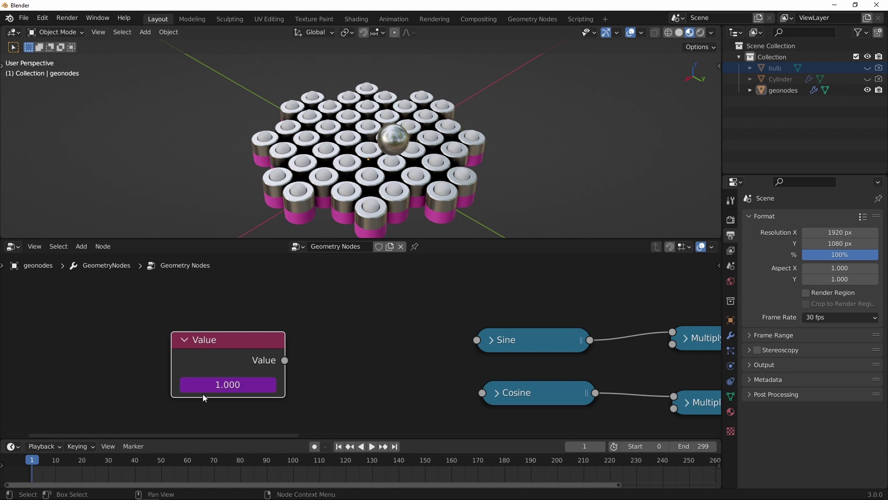
Step: Add a Math node set to Divide between the Value node and the Sine and Cosine nodes
middle_click_drag(375, 325, 353, 329)
key("shift+a")
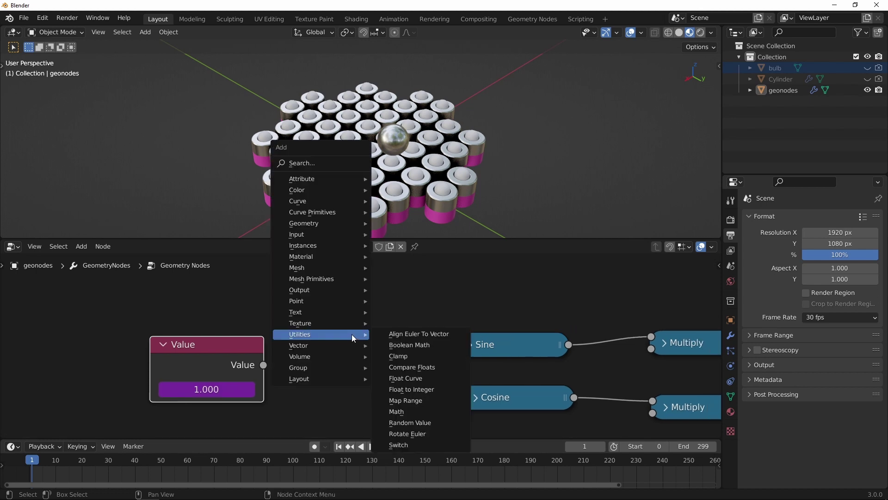
mouse_move(321, 334)
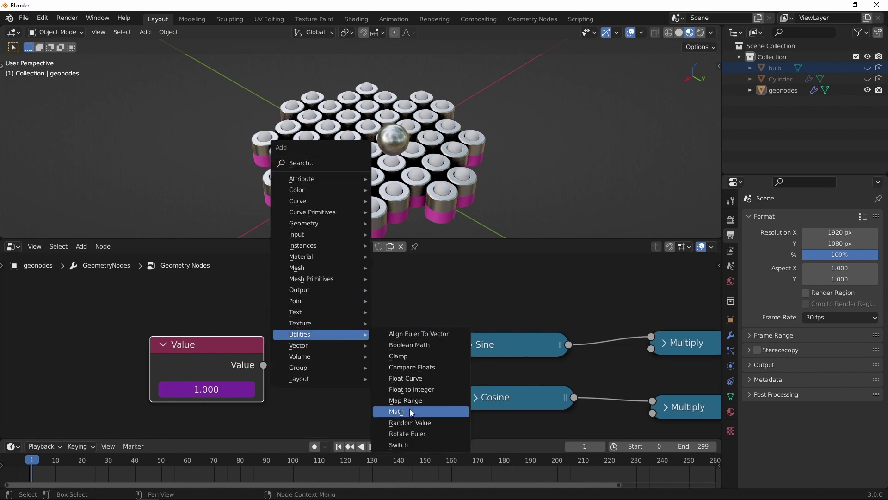
left_click(397, 411)
left_click(337, 331)
left_click(347, 347)
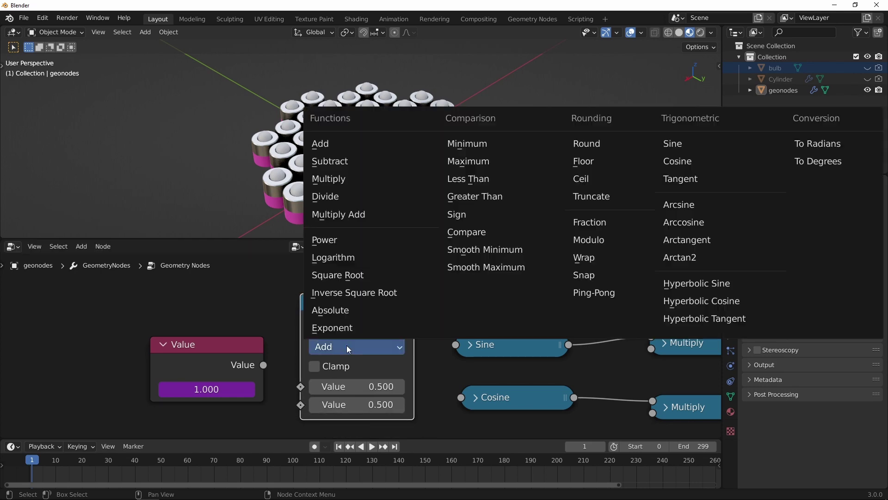
left_click(348, 196)
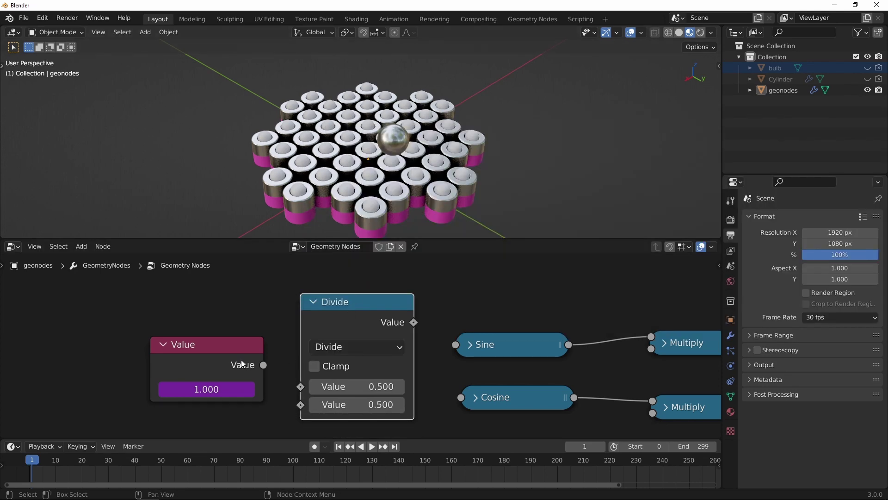
Step: Connect the Value node to the first input of Divide and set the divisor to 300
left_click_drag(242, 364, 300, 386)
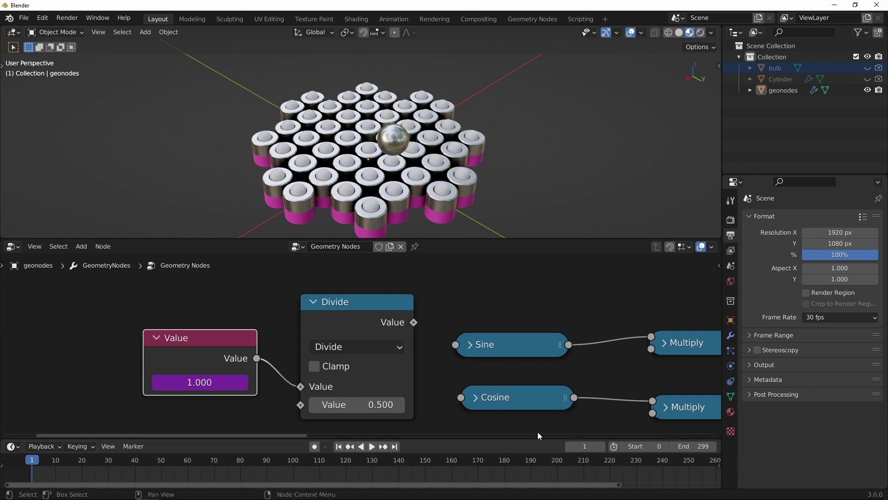
left_click(375, 405)
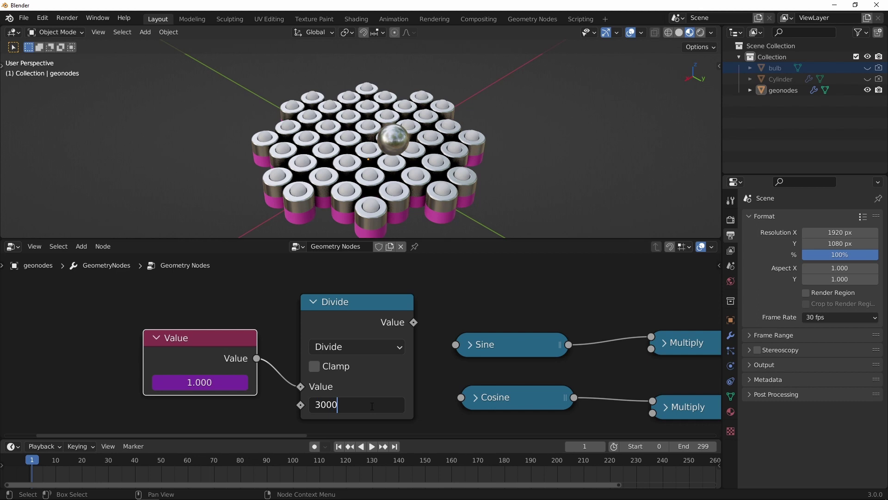
key("Return")
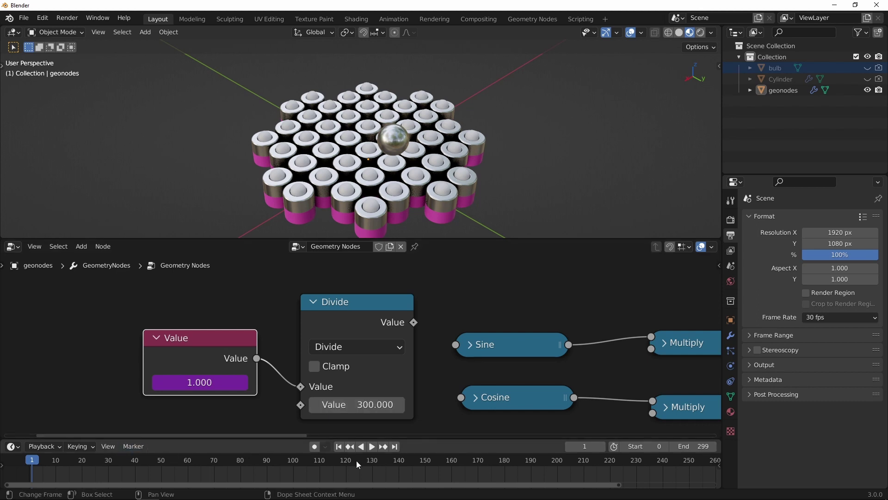
Step: Go to frame 0 and shift the Value and Divide nodes away from the Sine and Cosine nodes
scroll(156, 450, "down", 2)
left_click(114, 464)
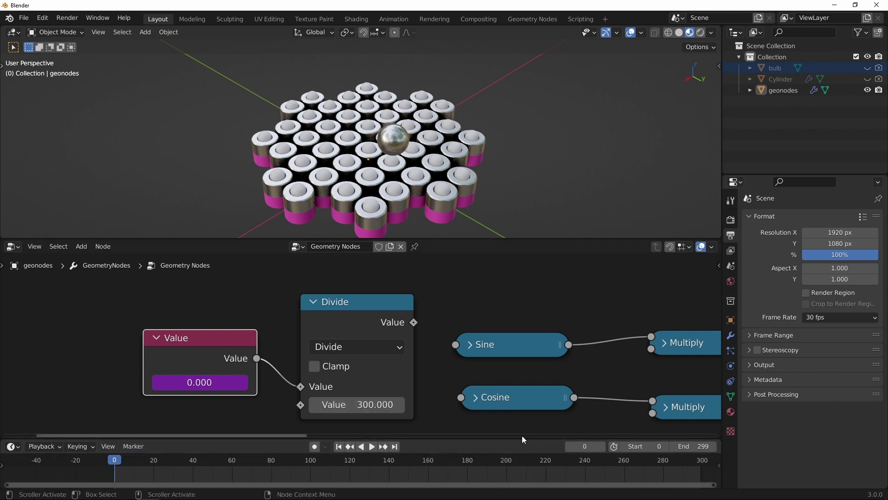
middle_click_drag(593, 412, 586, 402)
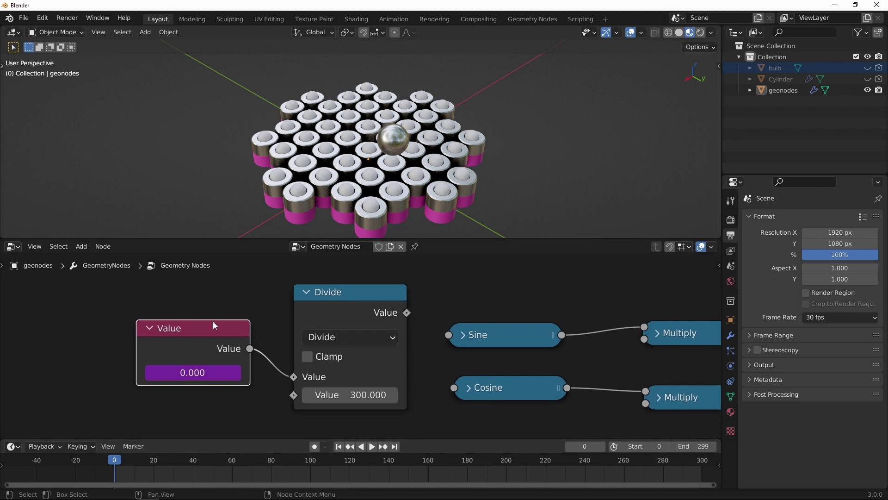
left_click_drag(212, 322, 198, 320)
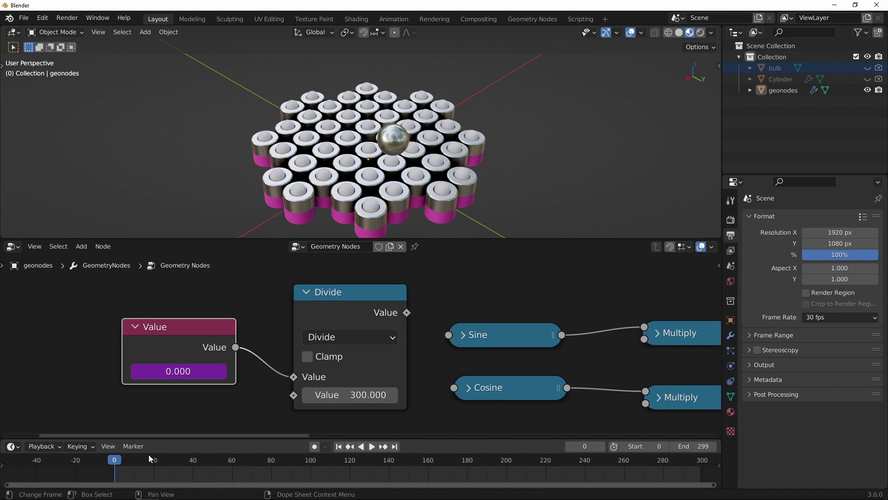
middle_click_drag(239, 323, 263, 308, "ctrl")
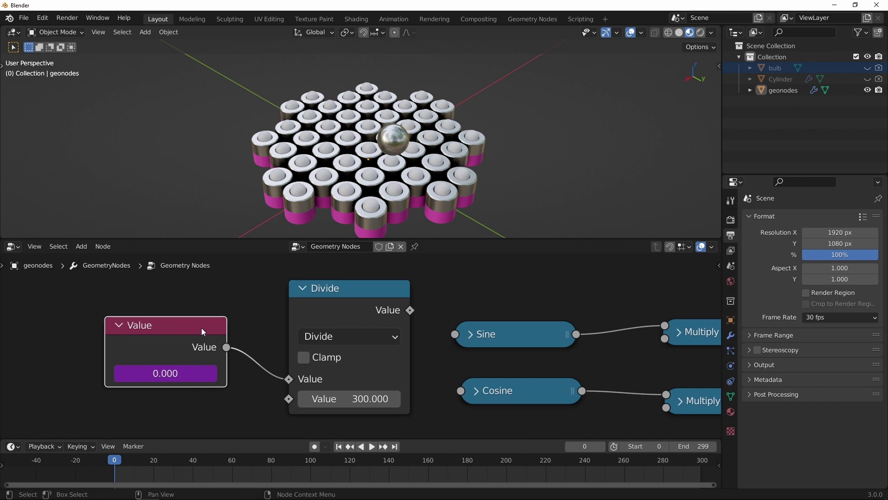
left_click_drag(202, 331, 188, 330)
left_click_drag(320, 293, 300, 291)
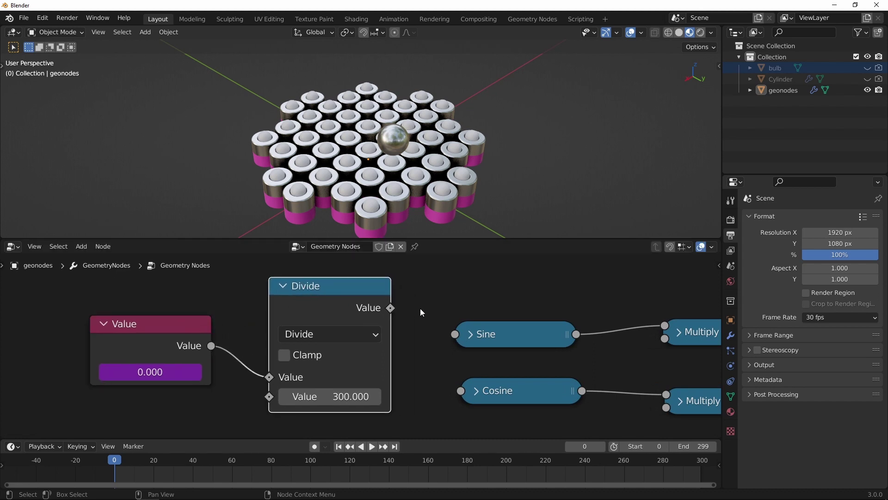
Step: Connect the Divide output to the inputs of both Sine and Cosine, and play back the animation briefly
left_click_drag(391, 308, 456, 333)
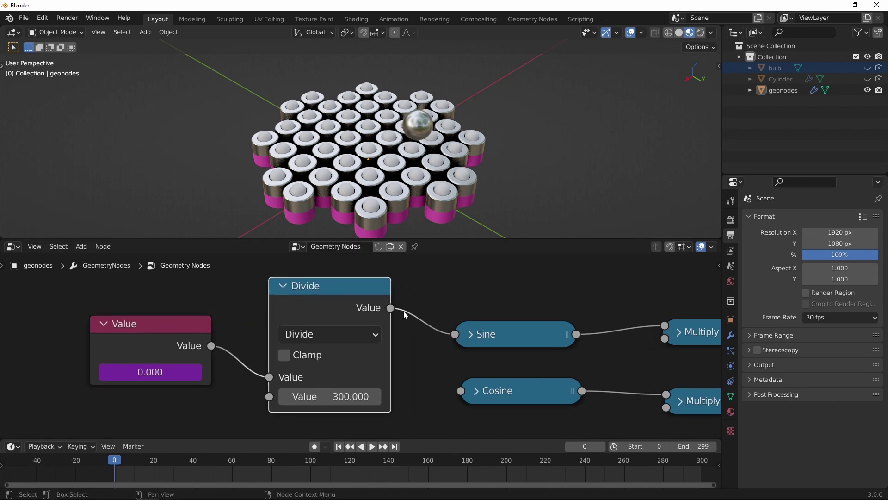
left_click_drag(391, 308, 462, 391)
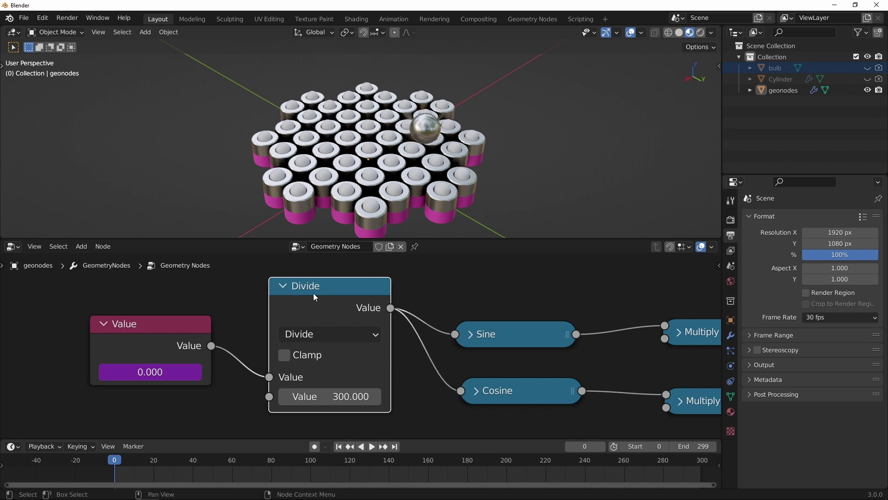
key("space")
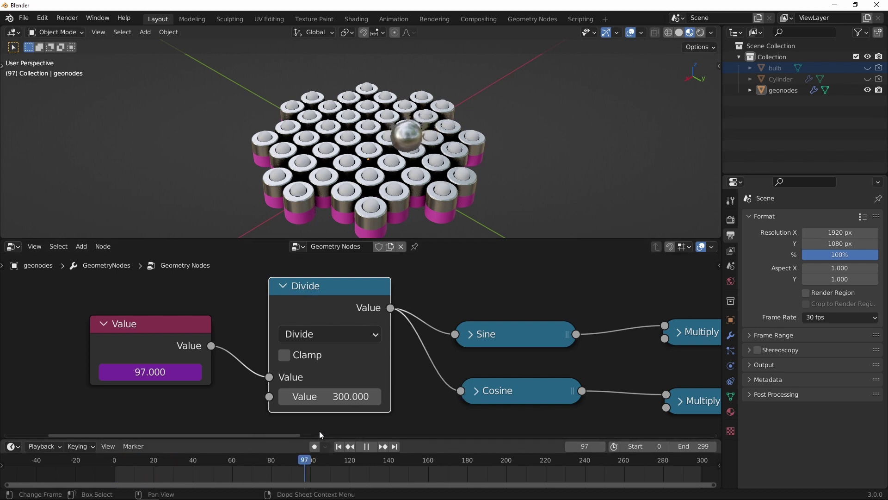
key("space")
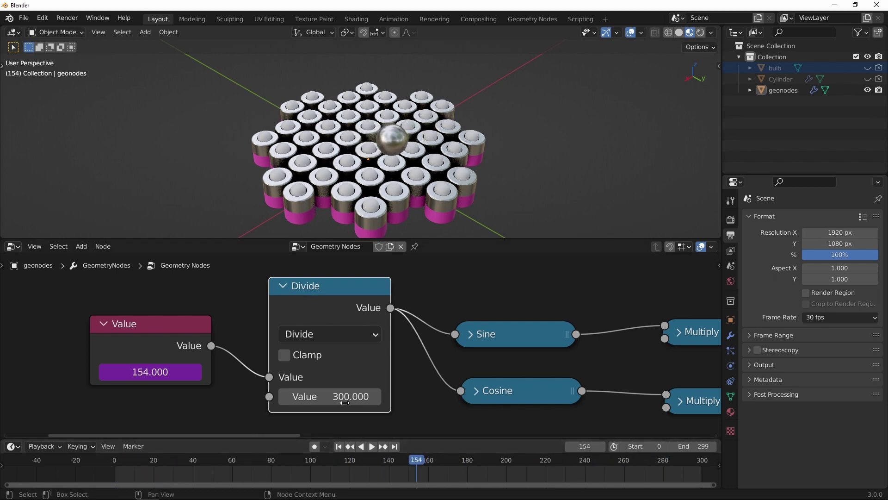
Step: Add a reroute point on the links leaving Divide, and move the Value and Divide nodes back to make room
left_click_drag(174, 328, 121, 328)
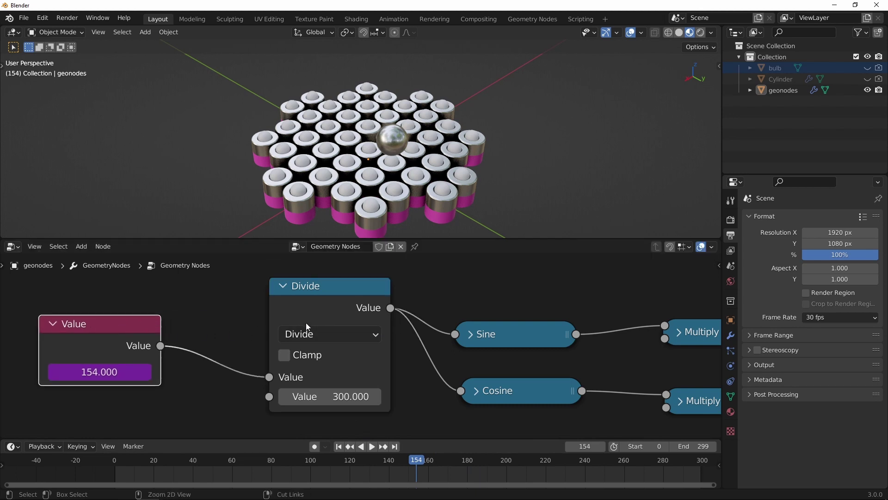
scroll(306, 323, "down", 1)
left_click_drag(340, 303, 282, 306)
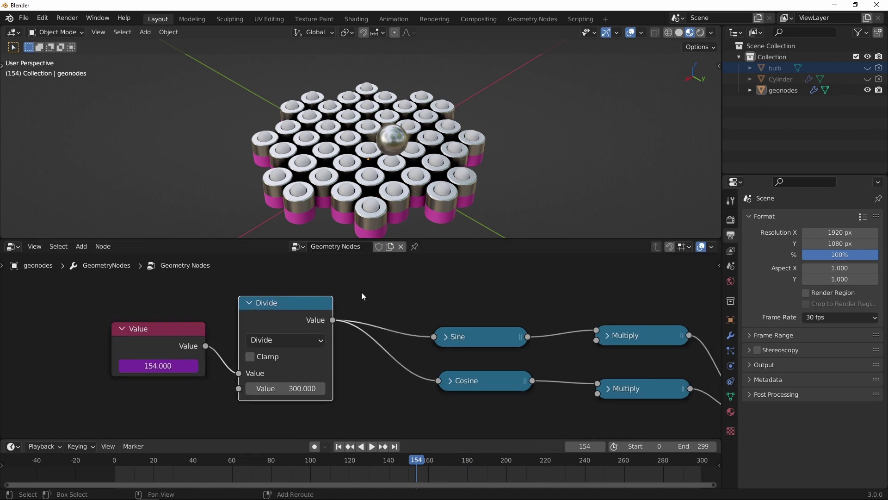
right_click_drag(361, 297, 362, 362, "shift")
left_click_drag(161, 331, 93, 331)
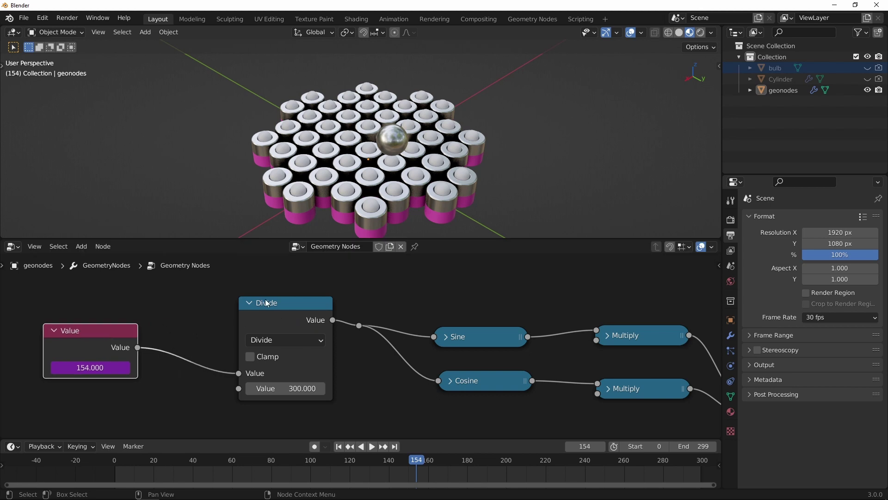
left_click_drag(268, 303, 206, 306)
middle_click_drag(384, 295, 366, 325)
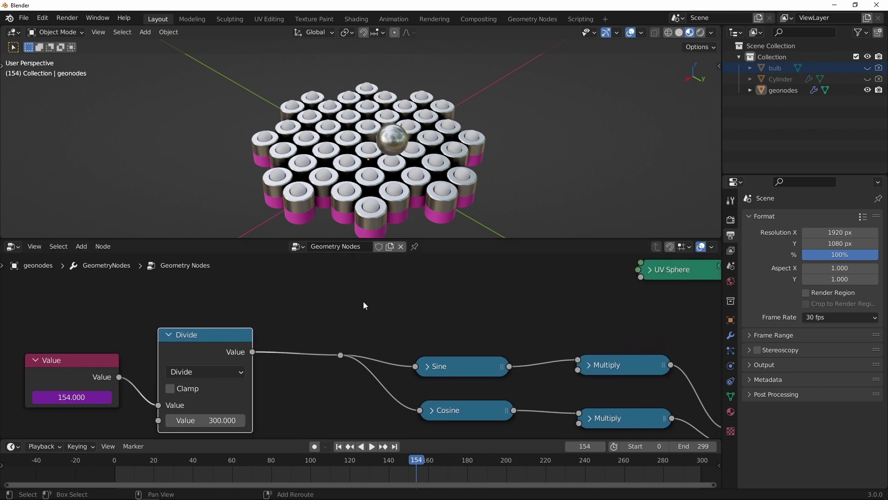
Step: Insert a Map Range node between Divide and the reroute point, and space out the Value and Divide nodes
key("shift+a")
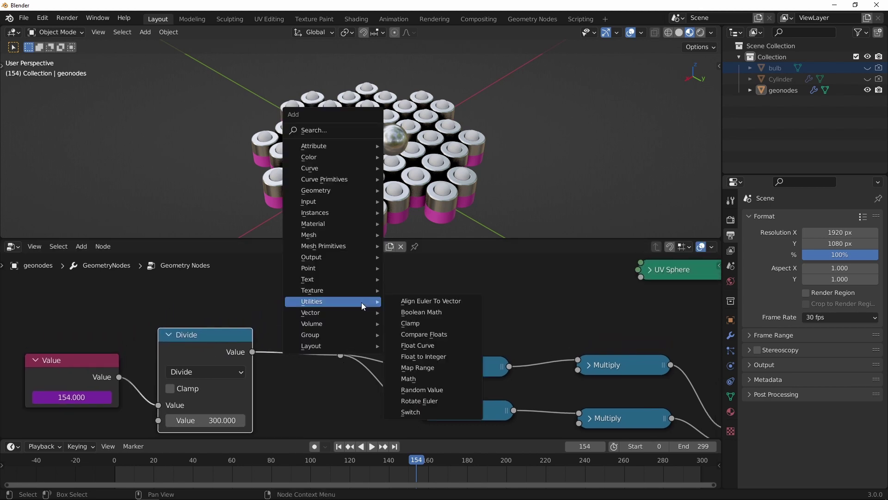
left_click(418, 368)
left_click(262, 309)
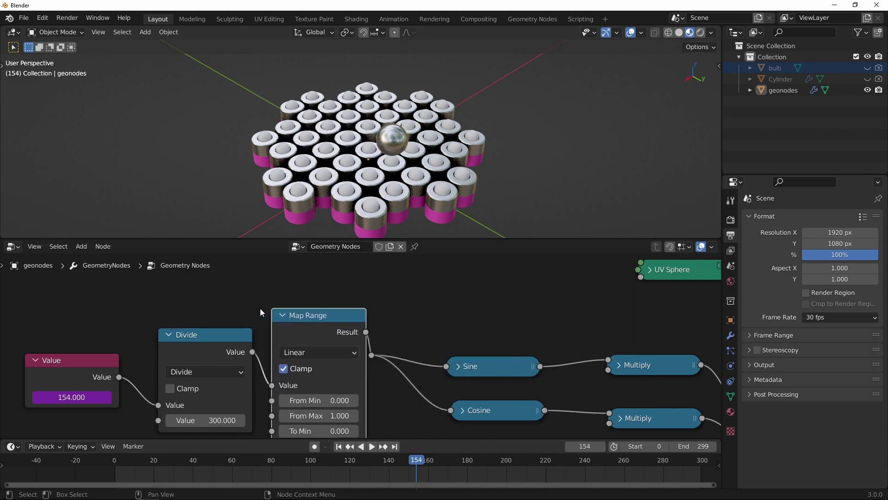
middle_click_drag(387, 333, 408, 295)
left_click_drag(111, 325, 89, 325)
left_click_drag(228, 296, 223, 294)
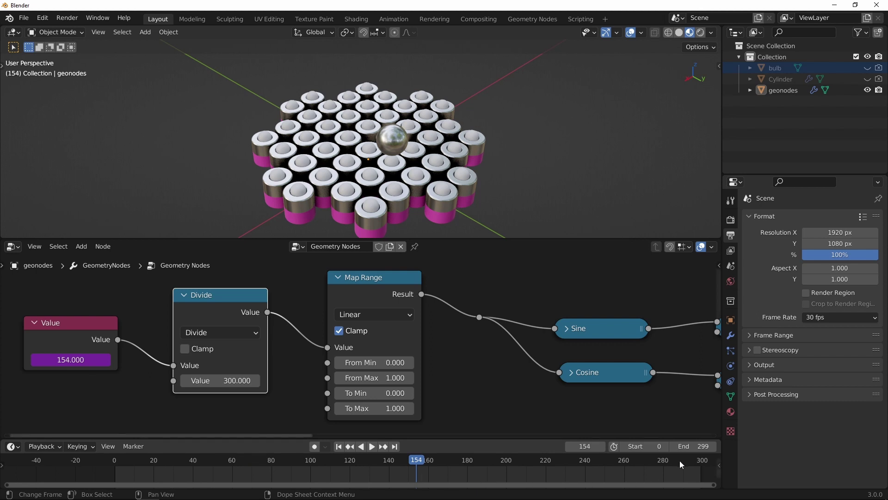
Step: Set the Map Range node's To Max to tau (6.283)
scroll(390, 341, "up", 2)
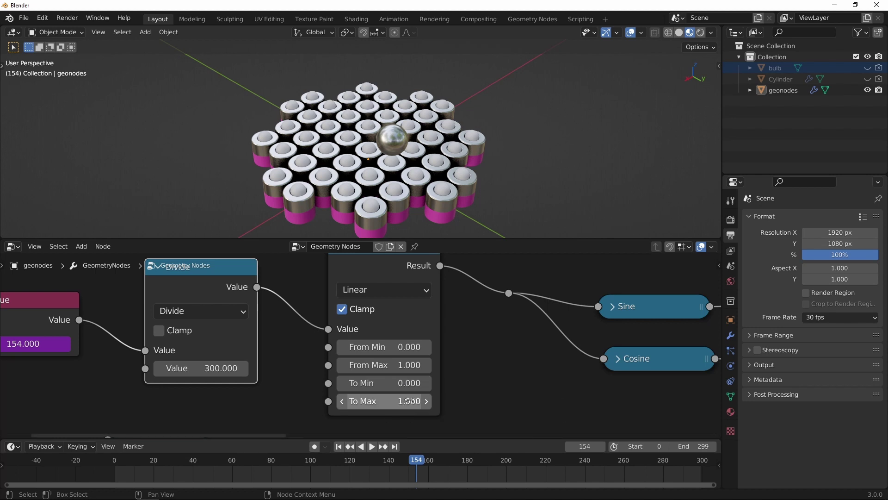
middle_click_drag(462, 333, 424, 351)
middle_click_drag(396, 316, 387, 359, "ctrl")
mouse_move(362, 314)
left_mouse_down()
mouse_move(360, 323)
mouse_move(363, 310)
left_mouse_up()
middle_click_drag(368, 364, 379, 335)
scroll(379, 335, "up", 2)
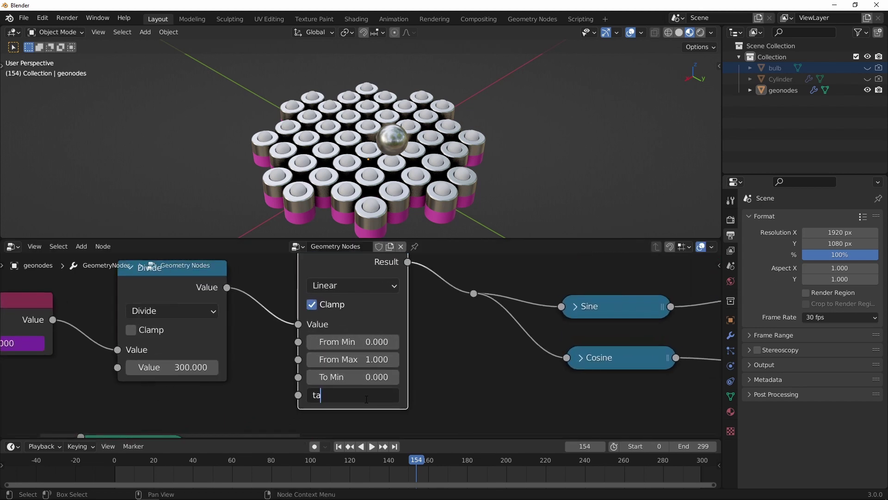
key("Return")
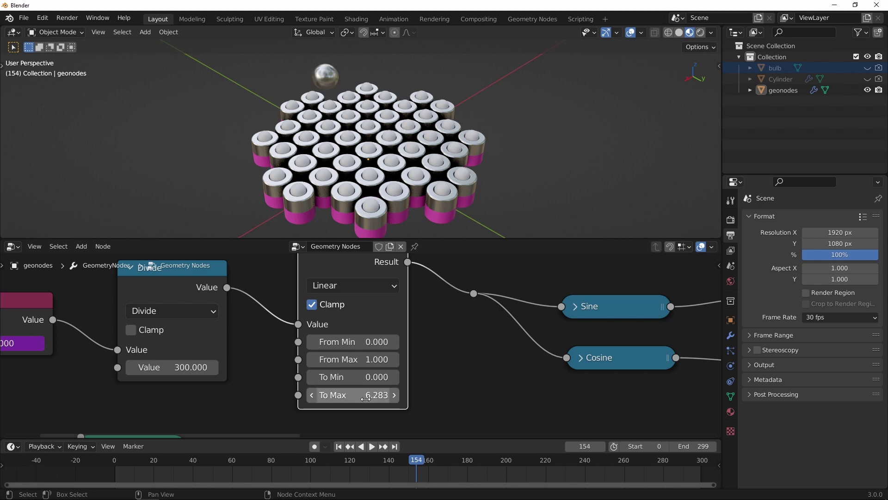
Step: Play and scrub the animation from its start to check the sphere's circular path around the grid
scroll(369, 343, "down", 1)
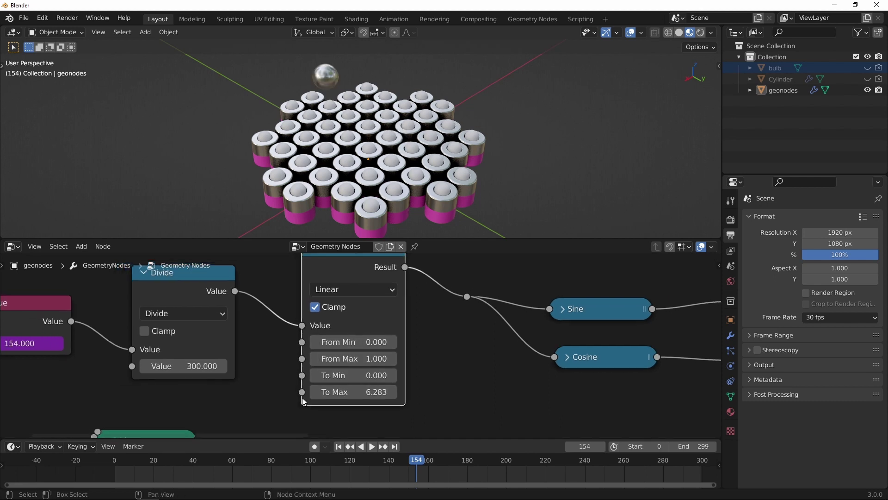
left_click(132, 459)
key("space")
left_click_drag(143, 461, 632, 448)
key("space")
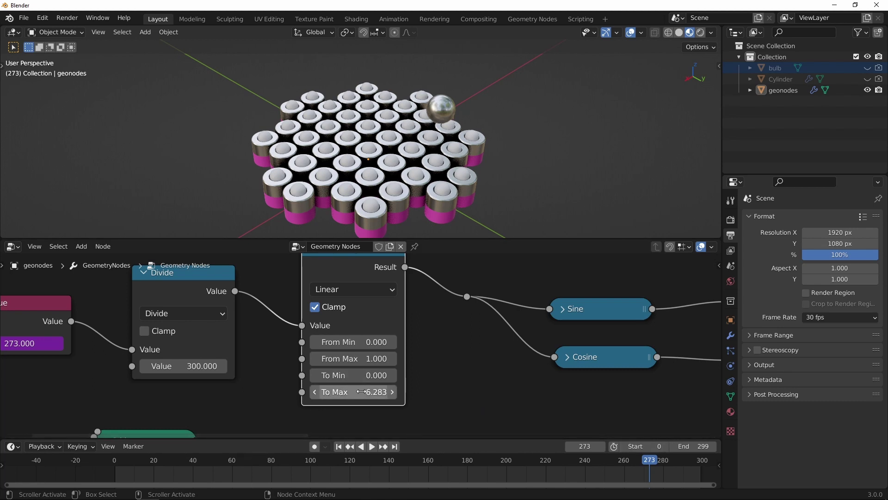
scroll(366, 393, "up", 1)
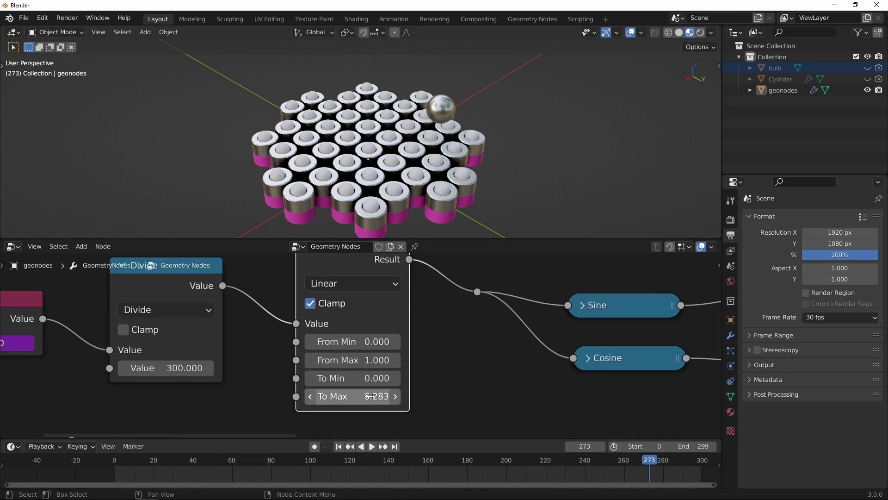
left_click_drag(132, 459, 412, 458)
scroll(413, 458, "down", 3)
key("space")
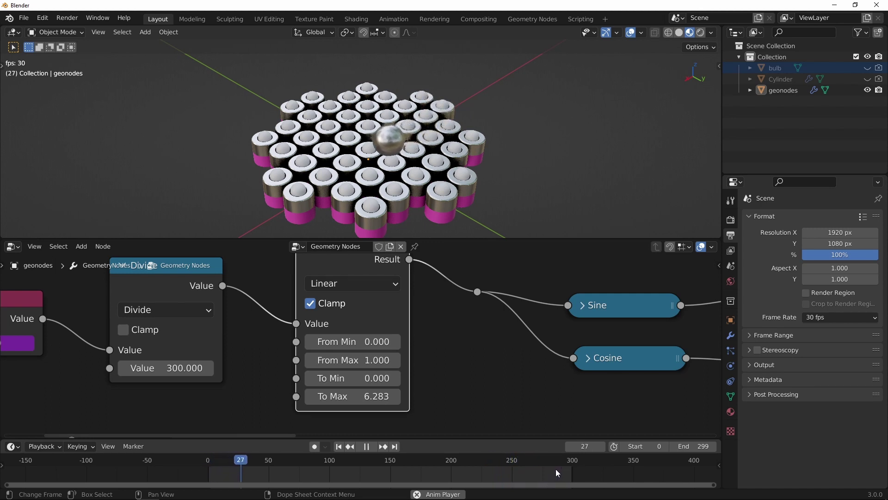
left_click(367, 447)
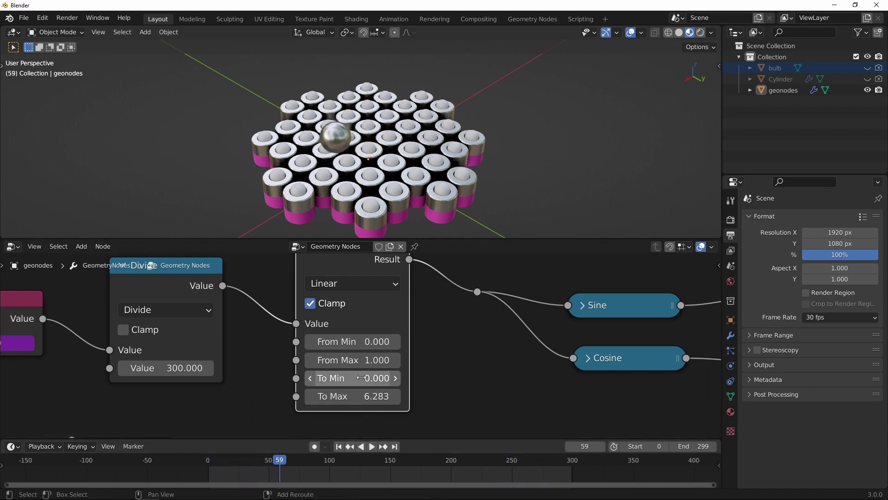
Step: Collapse the Divide node and move it up, with the Value node shifted slightly away from it
middle_click_drag(278, 351, 363, 364)
left_click_drag(108, 304, 94, 296)
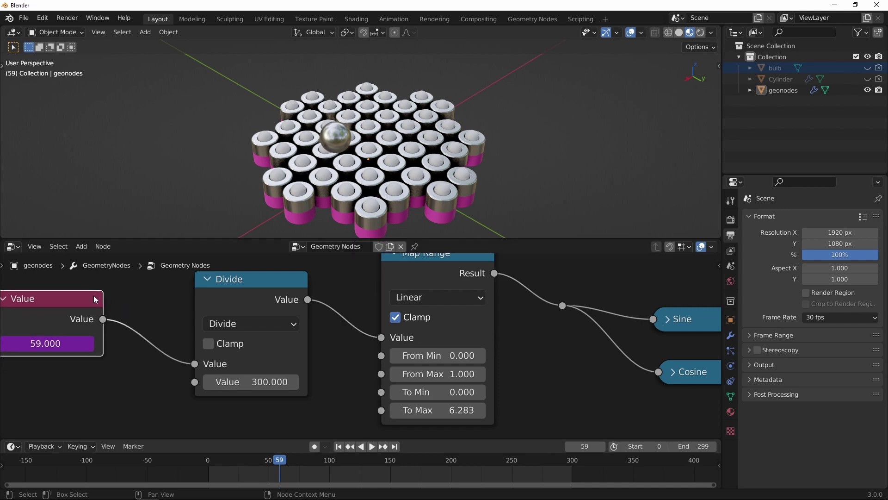
left_click(250, 283)
scroll(250, 283, "down", 1)
left_click(227, 288)
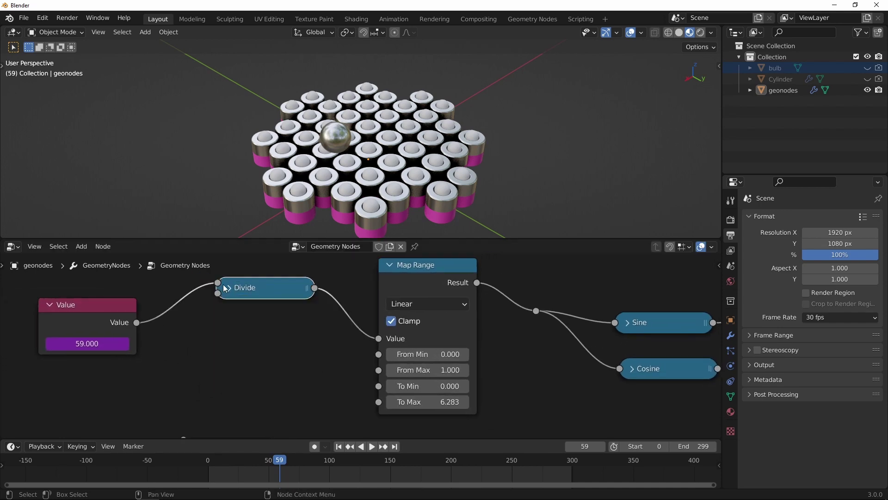
left_click_drag(241, 288, 231, 278)
Step: Duplicate the Divide node below the original, expand the copy and change its operation to To Radians
key("shift+d")
left_click(241, 356)
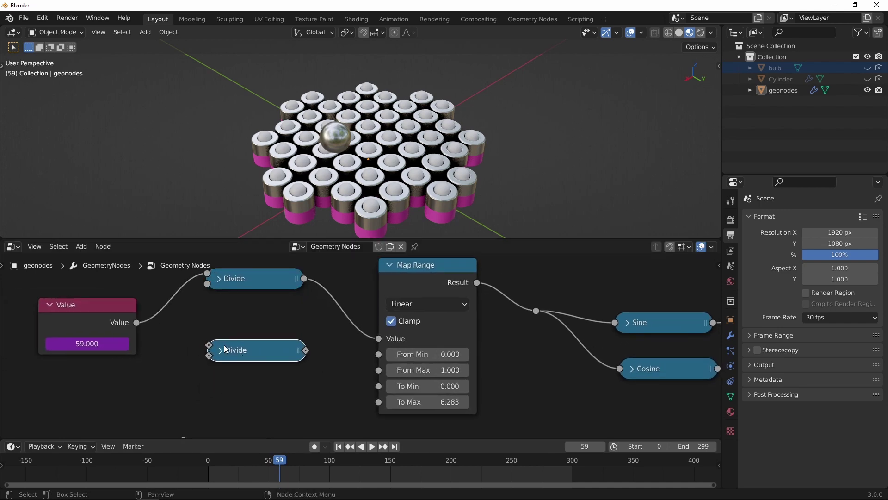
left_click(219, 349)
left_click_drag(256, 351, 254, 321)
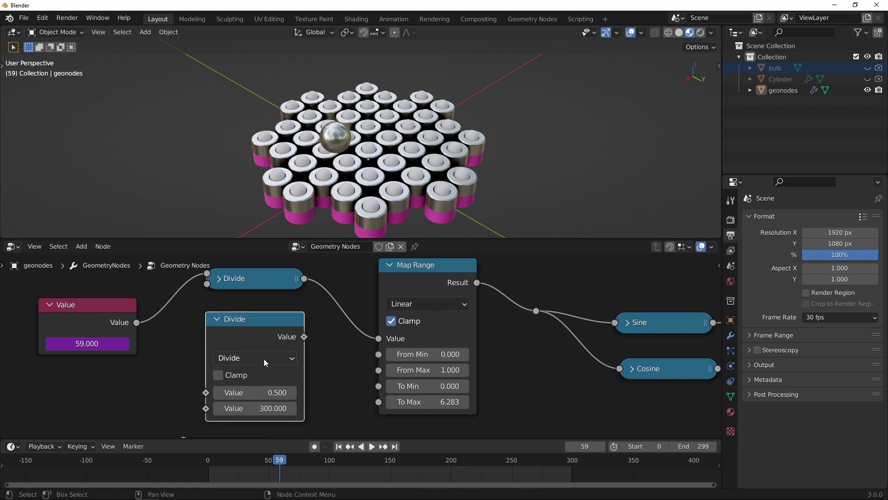
left_click(264, 359)
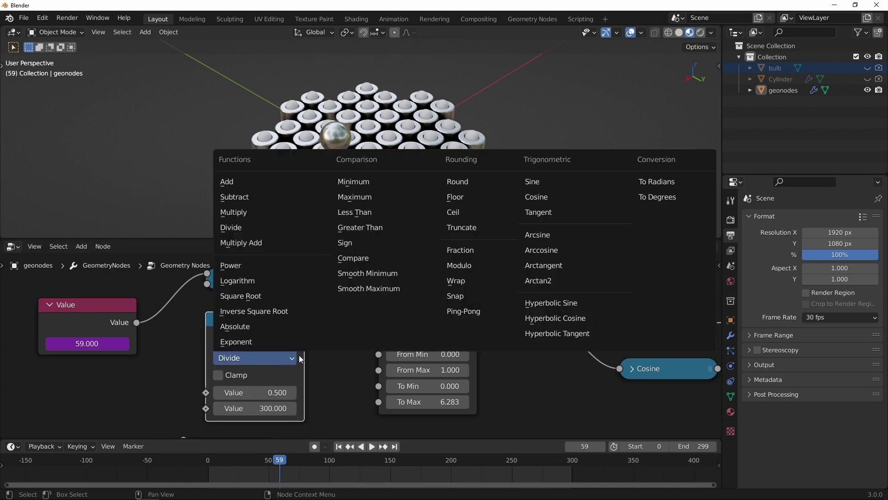
left_click(673, 182)
Step: Connect the To Radians output to Map Range's To Max and set its Degrees to 360
left_click_drag(303, 338, 379, 404)
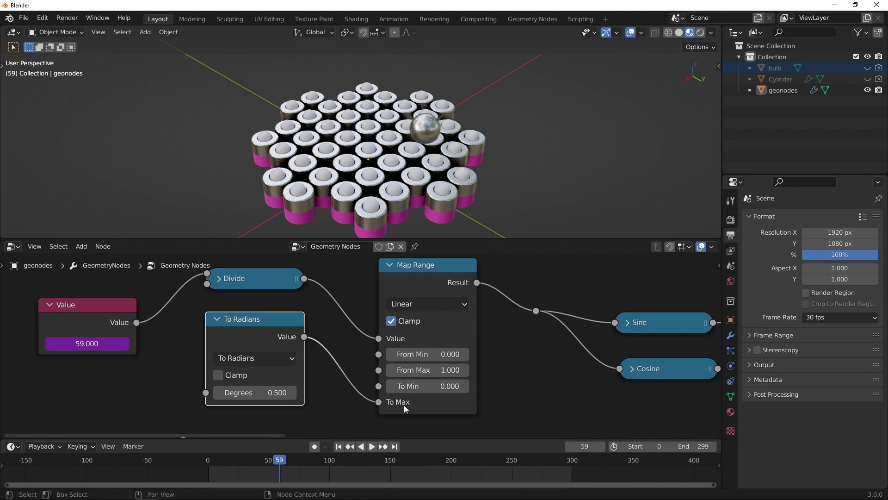
left_click(271, 392)
key("Return")
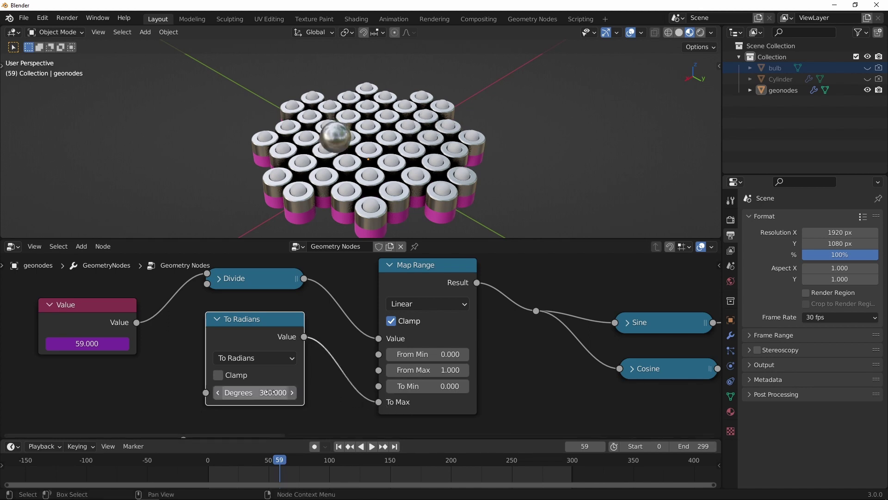
Step: Return to frame 0, then scrub and play the animation to check the sphere's loop around the grid
left_click_drag(246, 462, 193, 467)
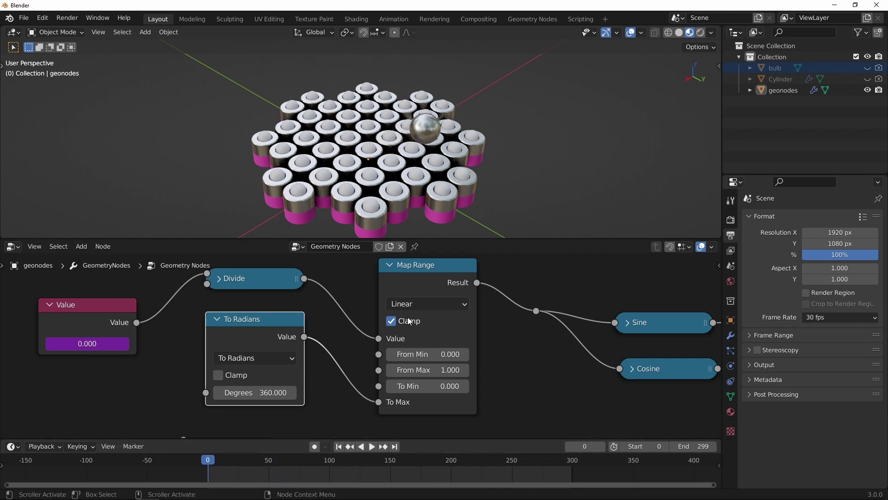
middle_click_drag(435, 116, 437, 124)
left_click_drag(104, 305, 96, 306)
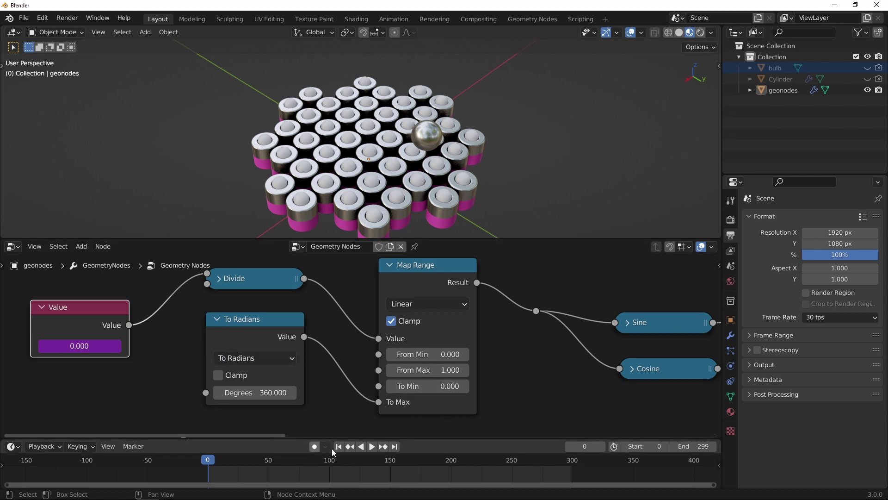
left_click_drag(343, 460, 484, 471)
left_click(372, 446)
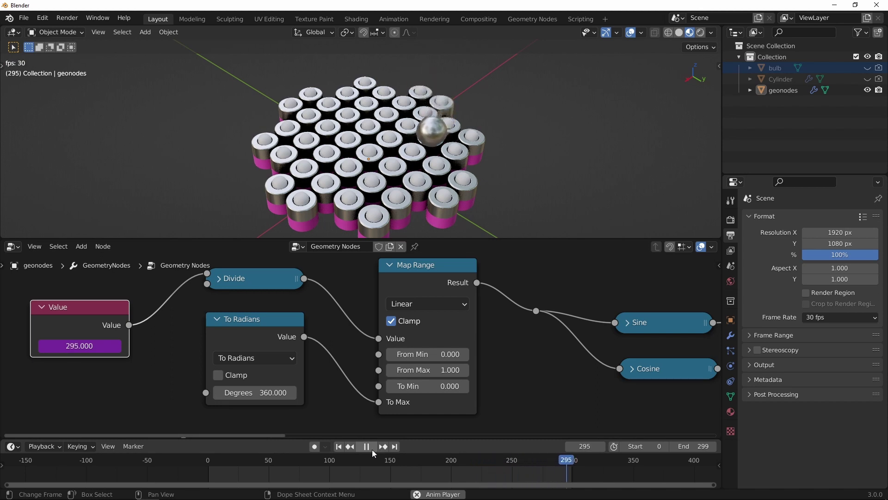
left_click(371, 448)
Step: Try 720 degrees in the To Radians node and play the animation to check the sphere's motion
left_click(272, 393)
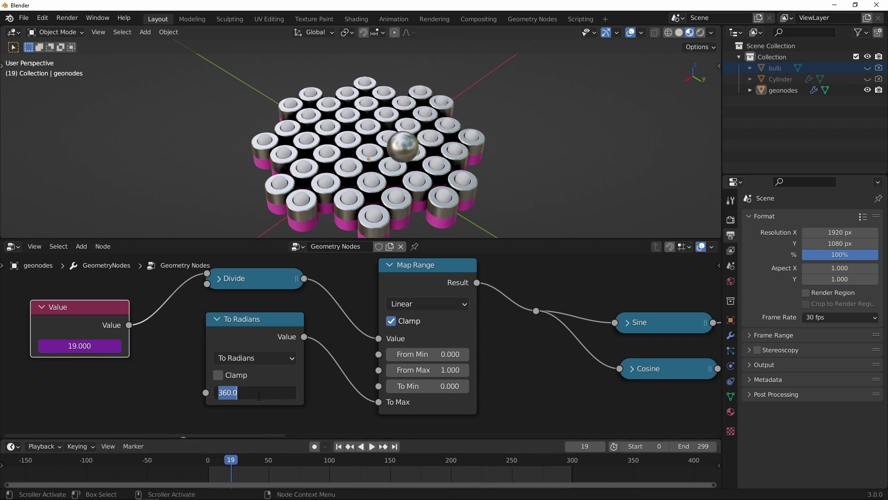
type("720")
key("Return")
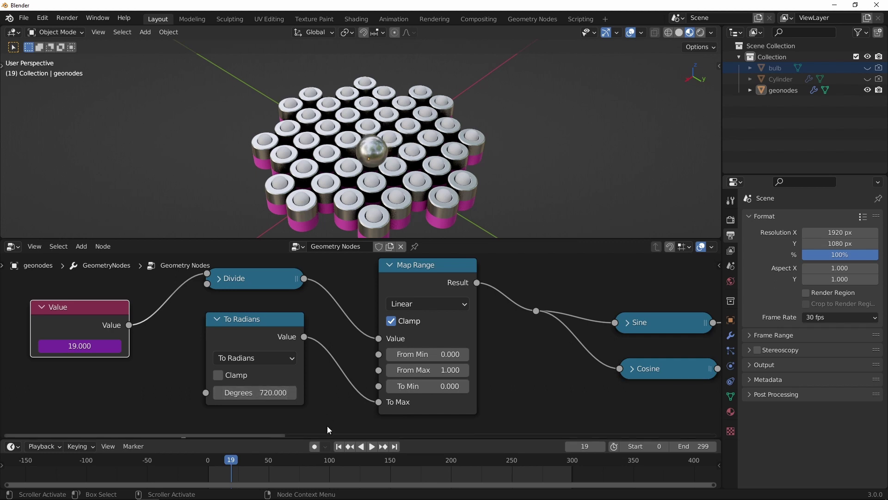
left_click(372, 446)
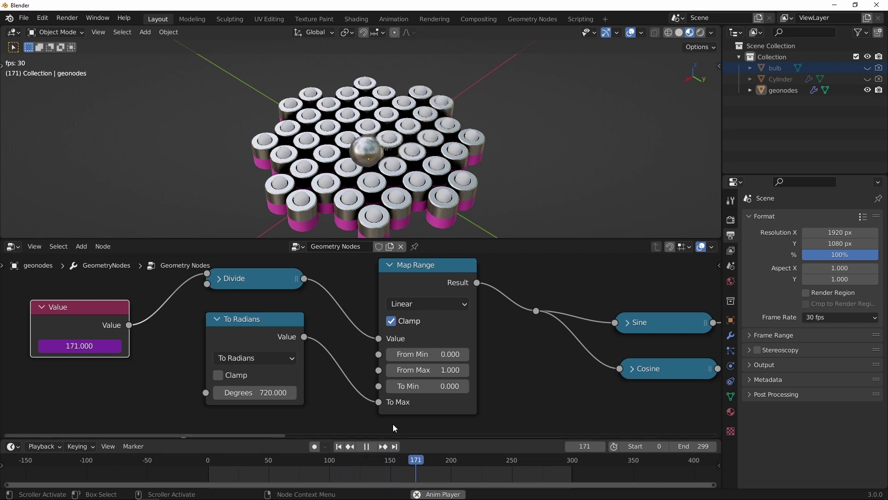
key("space")
Step: Set the timeline's playback sync mode to Frame Dropping
left_click(41, 447)
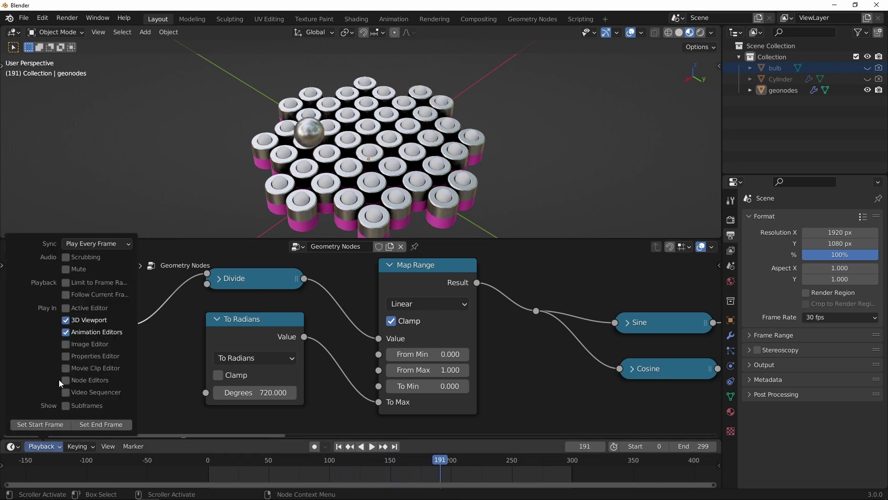
left_click(97, 243)
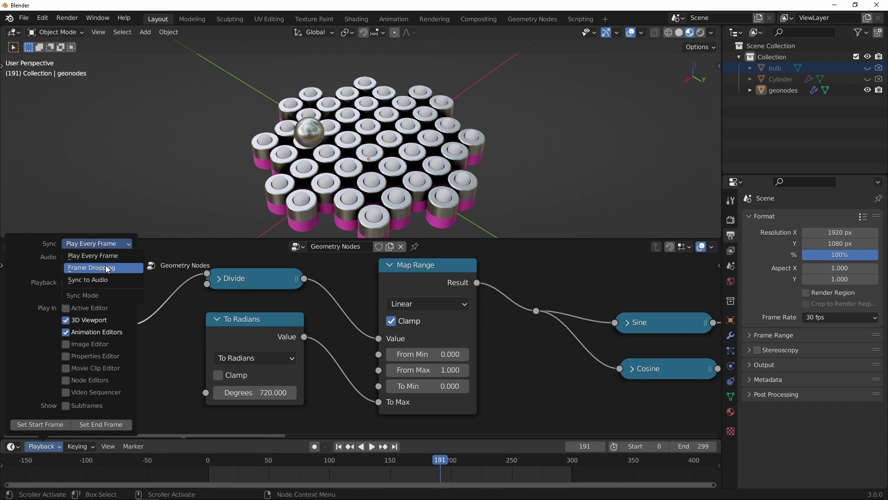
left_click(106, 265)
Step: Set the To Radians node's Degrees to 360 and collapse the node
left_click(270, 392)
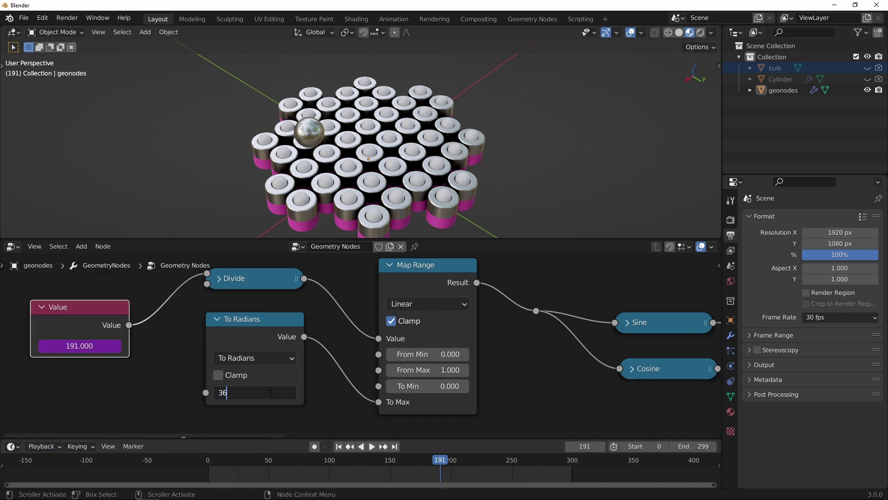
key("Return")
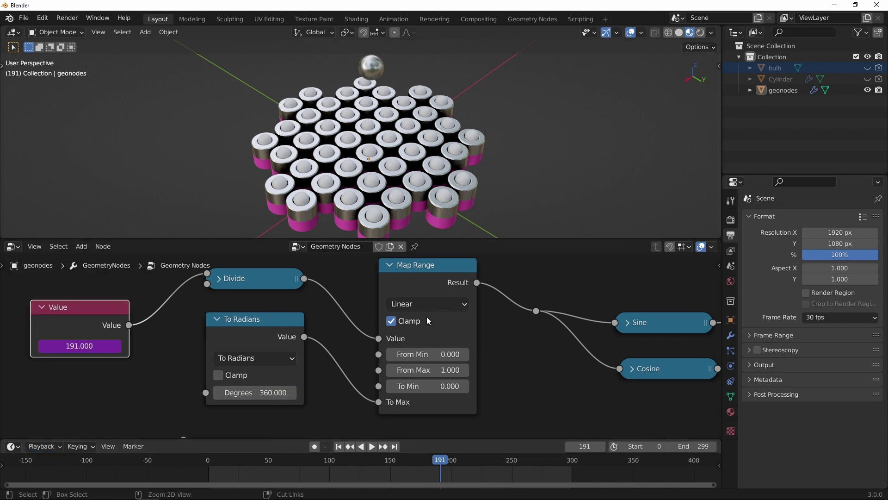
left_click(216, 320)
Step: Move the Value, Divide and To Radians nodes together down and farther away from the Map Range node
middle_click_drag(359, 346, 340, 346, "ctrl")
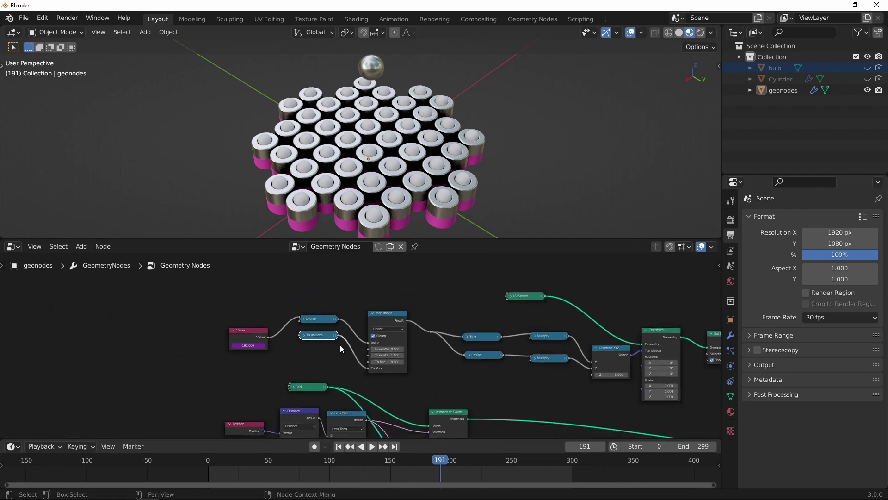
left_click_drag(227, 299, 323, 337)
key("g")
left_click(300, 352)
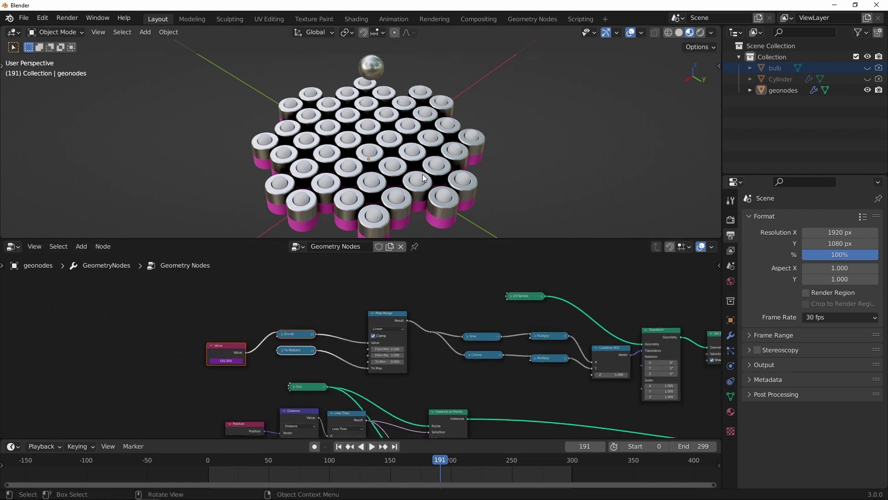
Step: Examine the sphere's position above the cylinder grid from a lower viewing angle
scroll(431, 151, "up", 2)
scroll(431, 150, "down", 3)
middle_click_drag(431, 151, 401, 129)
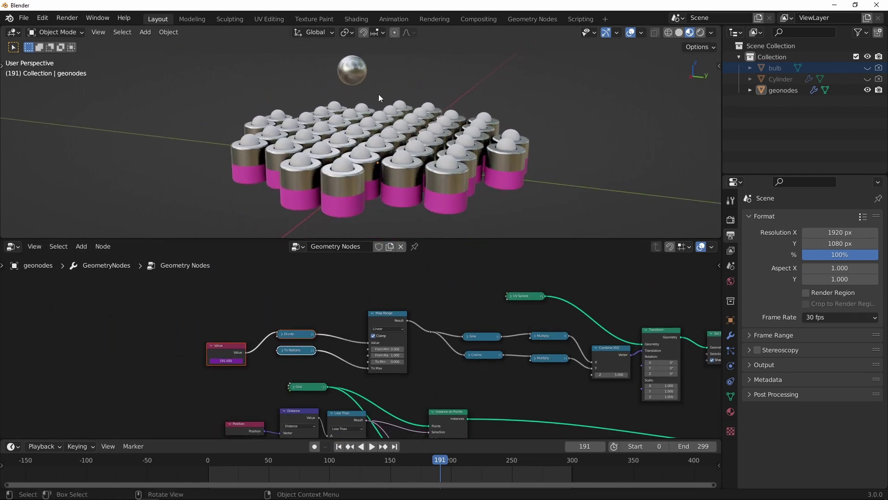
middle_click_drag(348, 141, 357, 154)
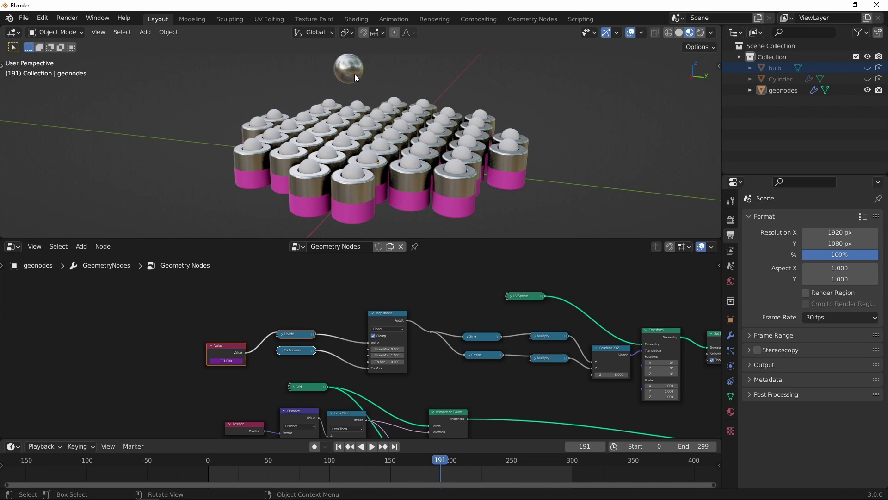
Step: Enlarge the node editor area upward to give the node tree more room
middle_click_drag(468, 317, 493, 365, "ctrl")
left_click_drag(478, 356, 530, 407)
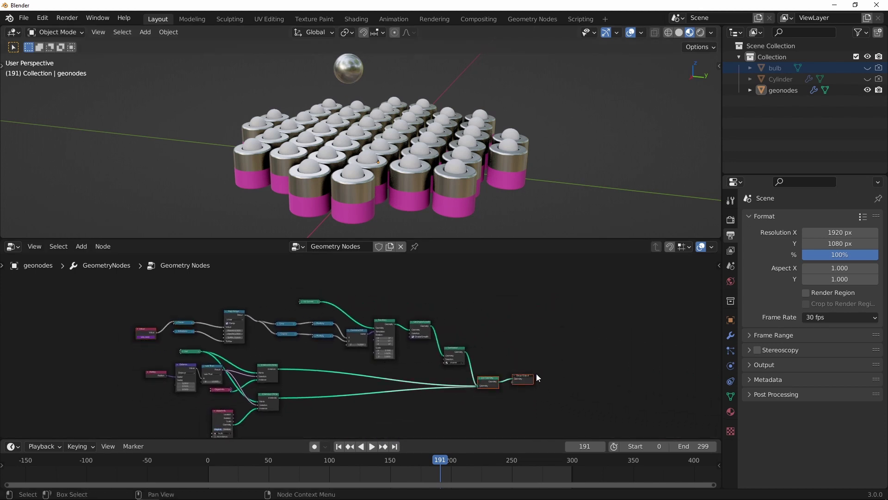
middle_click_drag(463, 305, 421, 268, "ctrl")
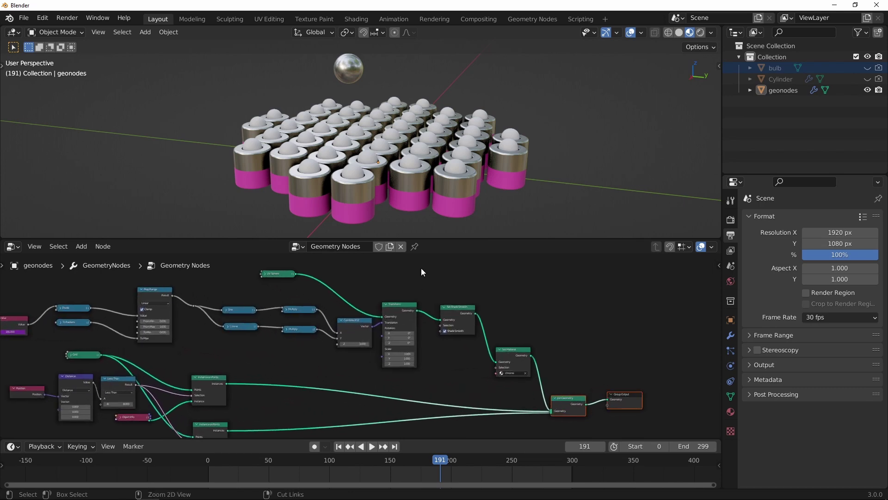
left_click_drag(456, 239, 463, 161)
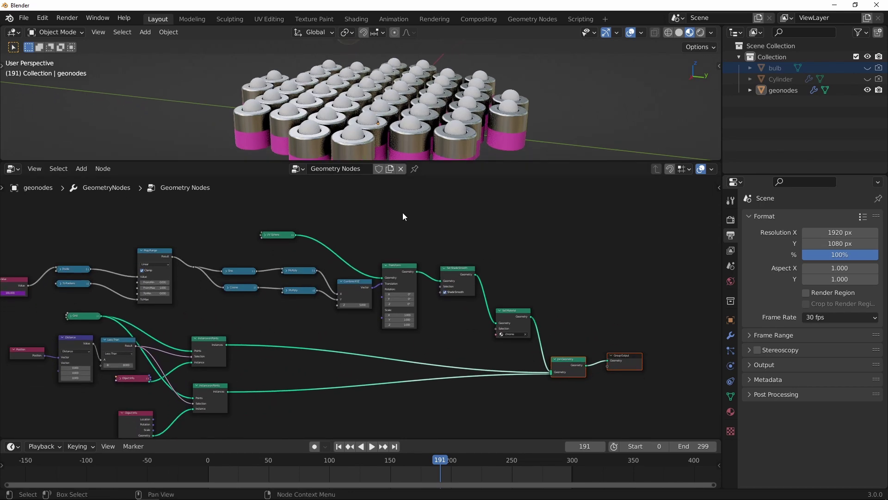
middle_click_drag(376, 221, 435, 241)
middle_click_drag(360, 264, 392, 261)
scroll(370, 257, "up", 3)
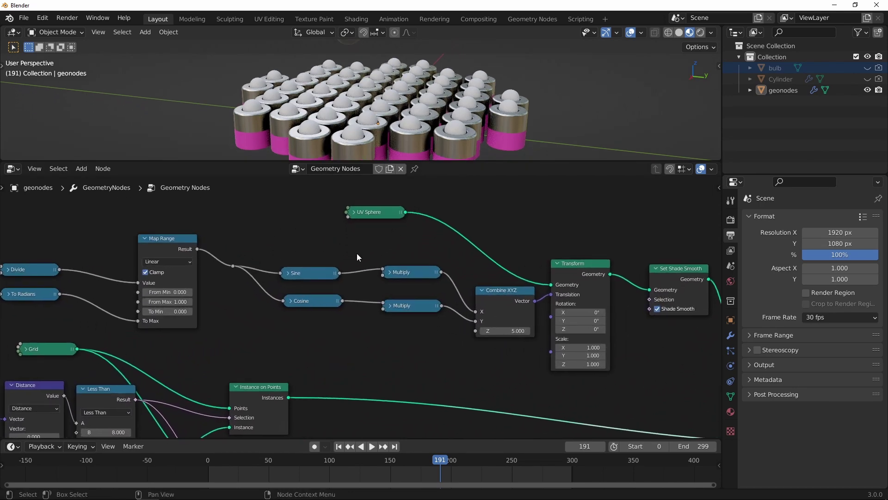
Step: Dissolve the reroute point between Map Range and the Sine and Cosine nodes, keeping the links
left_click_drag(277, 250, 286, 273)
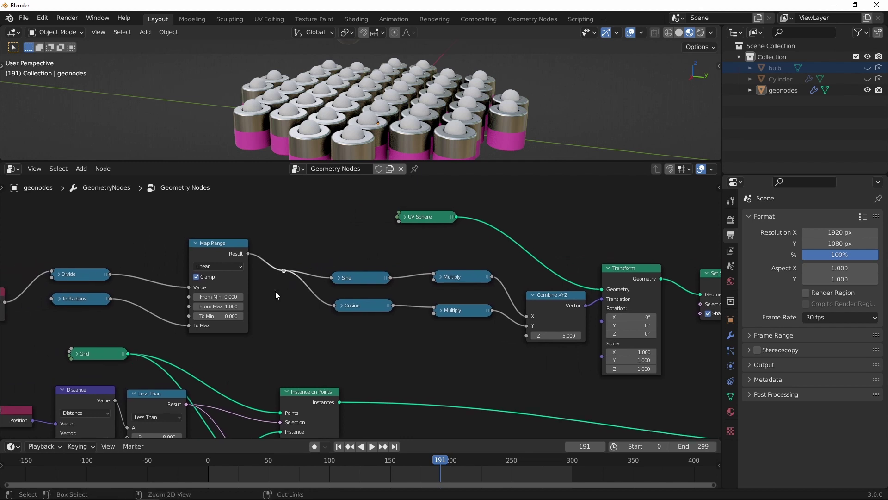
key("ctrl+x")
scroll(458, 257, "up", 1)
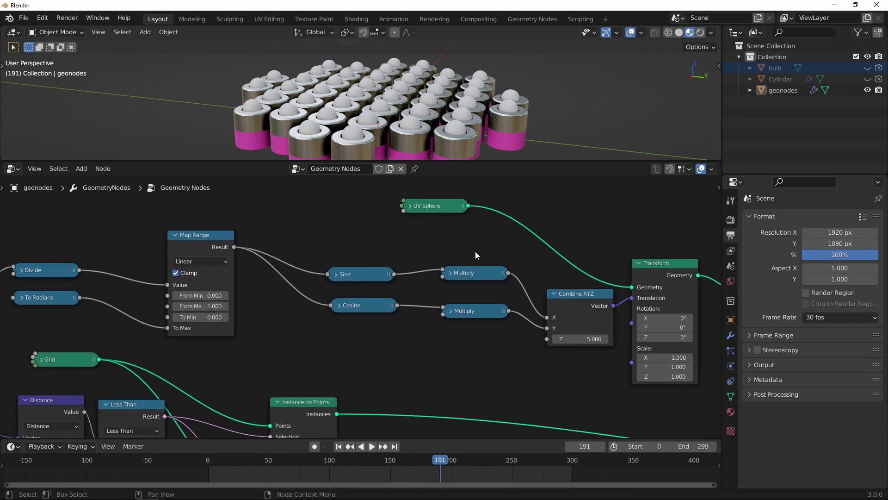
Step: Shift the Set Shade Smooth and Transform nodes toward Set Material, and nudge Combine XYZ away from Transform
middle_click_drag(476, 255, 342, 244)
middle_click_drag(564, 264, 390, 252)
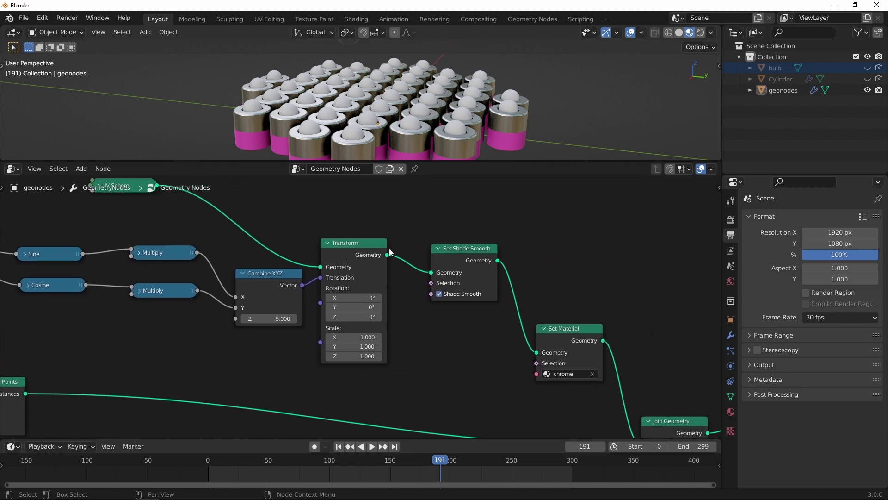
left_click_drag(457, 250, 470, 249)
left_click_drag(363, 244, 386, 245)
left_click_drag(270, 274, 263, 269)
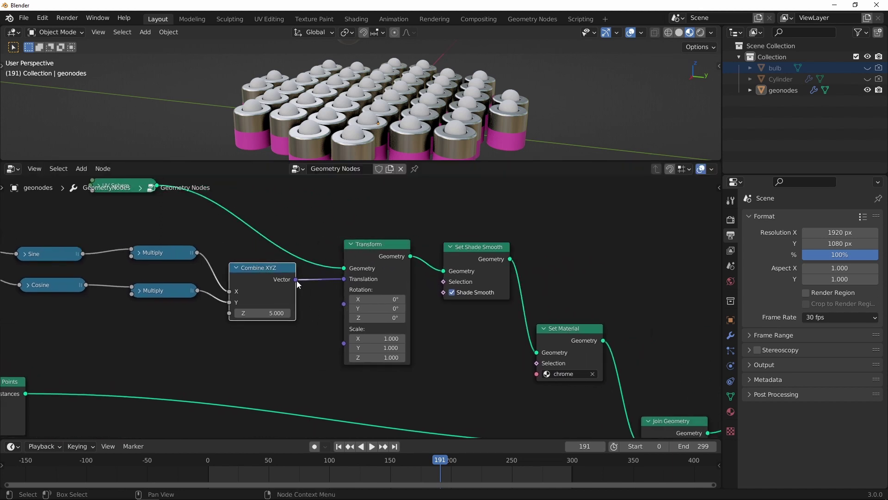
Step: Move the Transform and Set Shade Smooth nodes together farther from Combine XYZ to open a wider gap
middle_click_drag(413, 73, 403, 96, "ctrl")
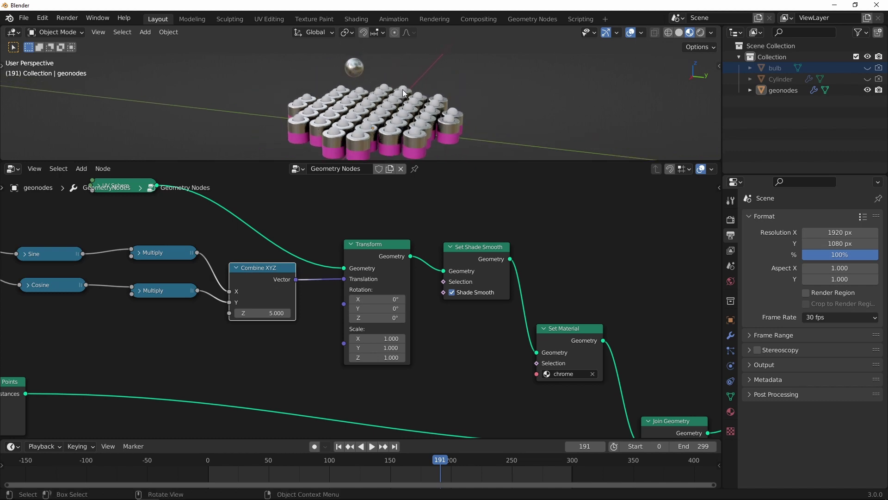
scroll(401, 219, "down", 3)
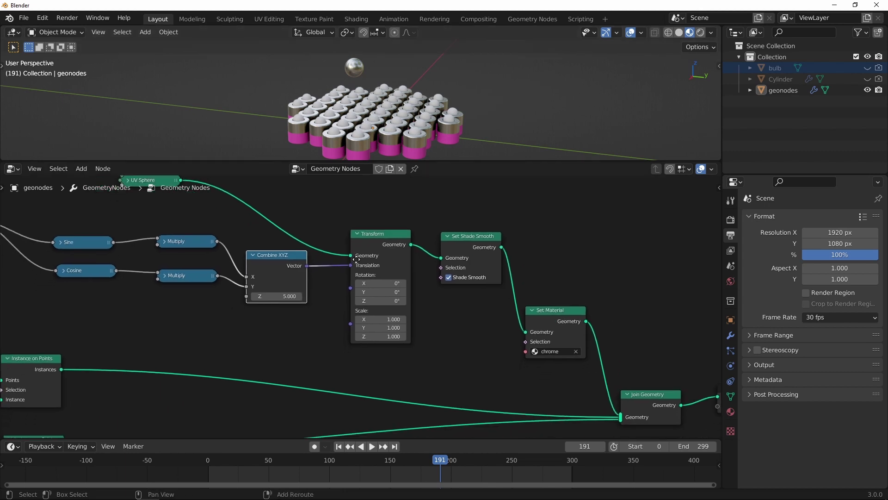
left_click_drag(401, 218, 459, 259)
key("g")
left_click(491, 258)
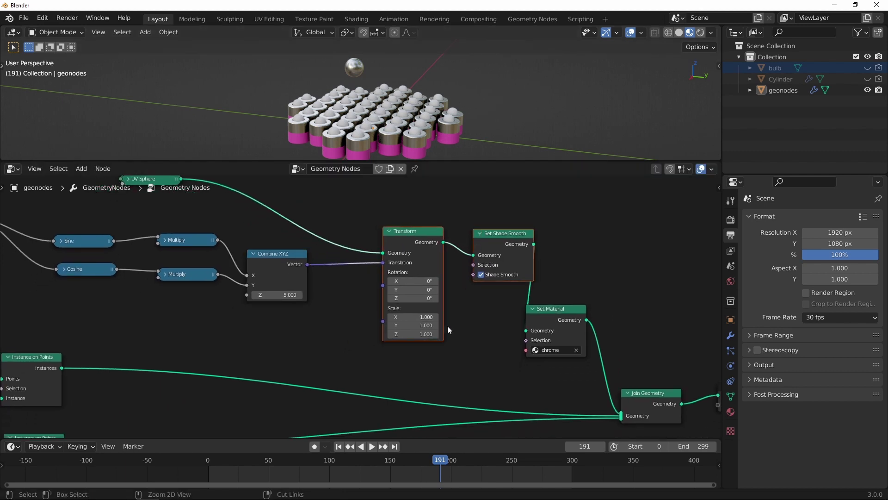
Step: Add a Vector Math node and place it in the empty space below the geometry links to Join Geometry
middle_click_drag(448, 325, 423, 350, "ctrl")
middle_click_drag(423, 350, 415, 330, "shift")
key("shift+a")
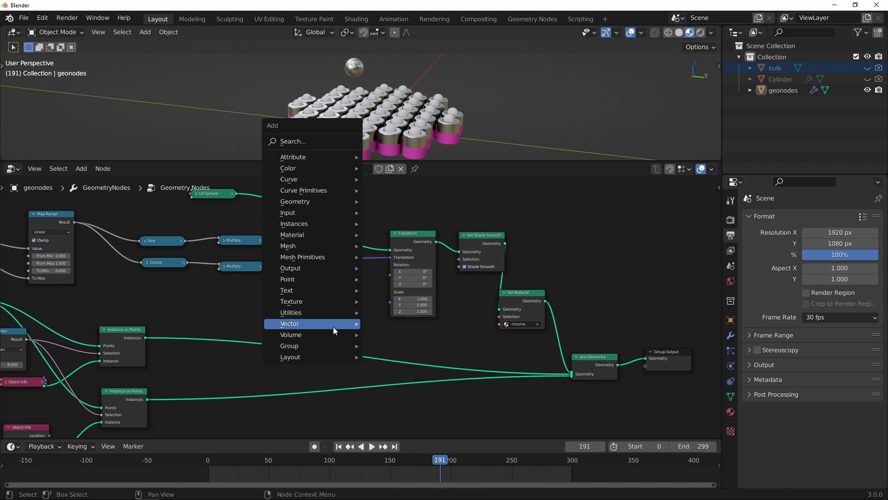
mouse_move(353, 326)
left_click(402, 358)
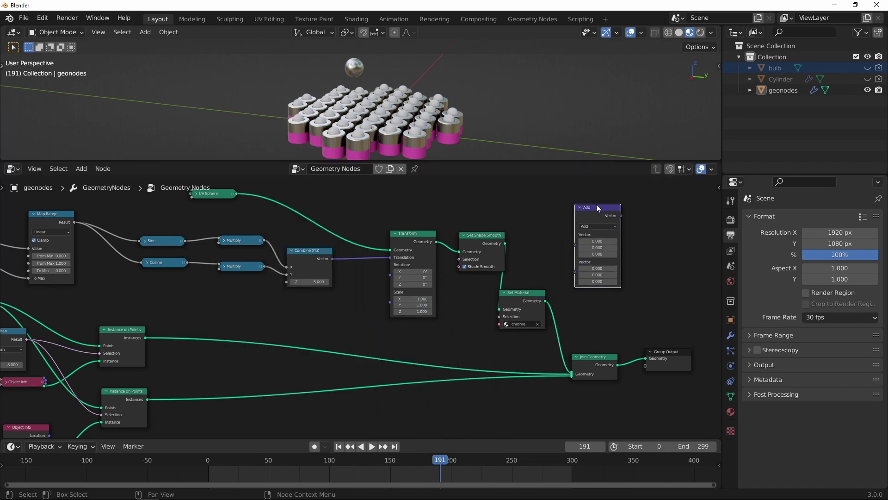
left_click(415, 412)
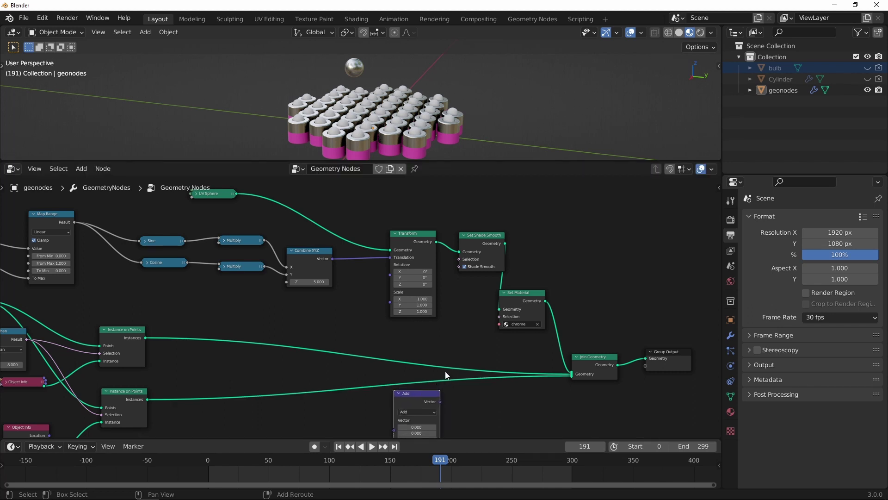
Step: Connect the Combine XYZ Vector output to the first Vector input of the new Add node
middle_click_drag(445, 371, 417, 284)
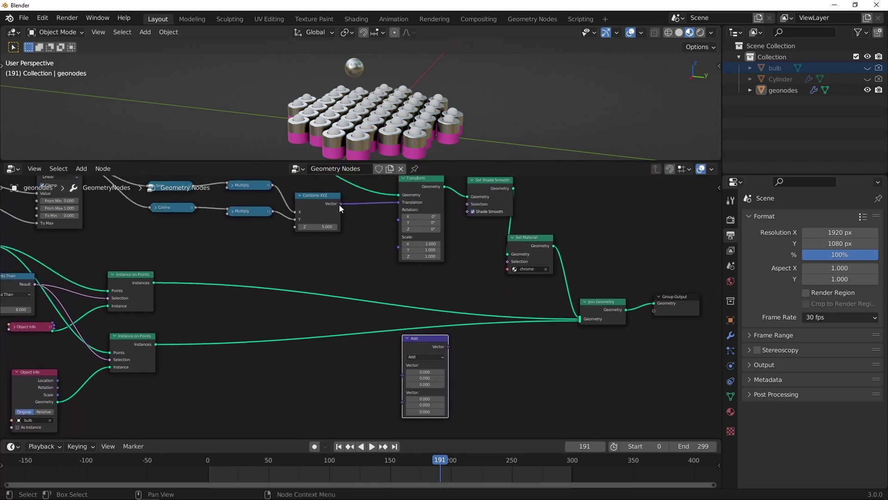
left_click_drag(341, 205, 362, 248)
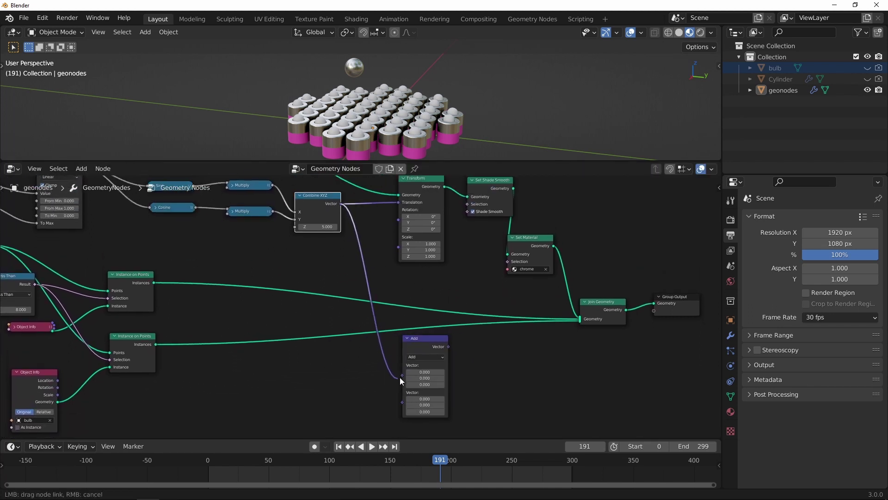
left_click_drag(400, 376, 402, 374)
Step: Maximize the node editor and nudge the Combine XYZ and Transform nodes into tidier alignment
key("ctrl+space")
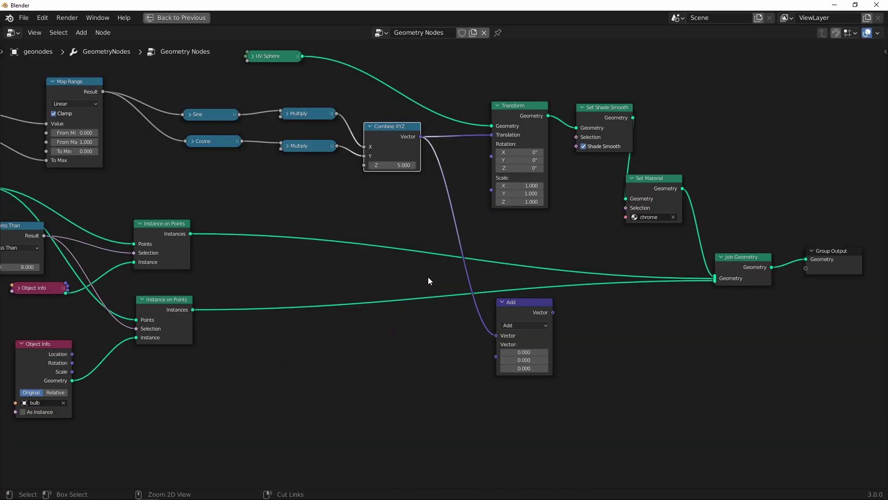
middle_click_drag(477, 252, 415, 284)
middle_click_drag(330, 159, 358, 129, "ctrl")
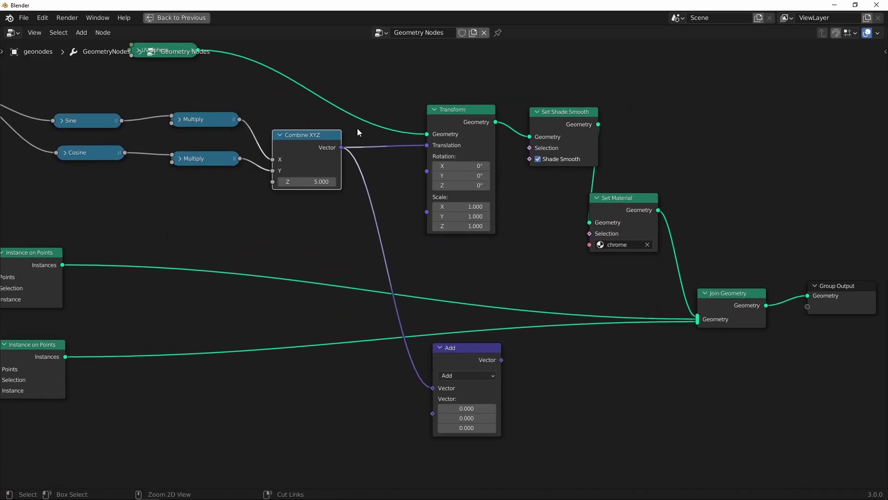
left_click_drag(319, 142, 326, 136)
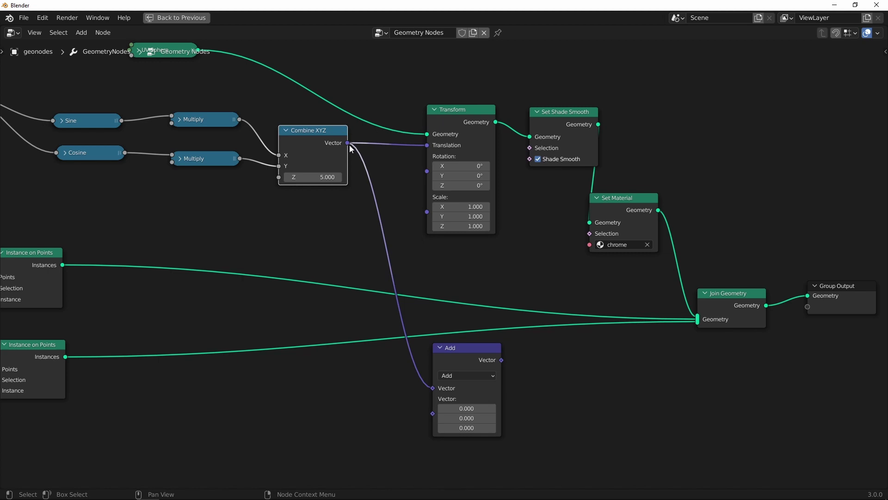
left_click_drag(465, 122, 470, 119)
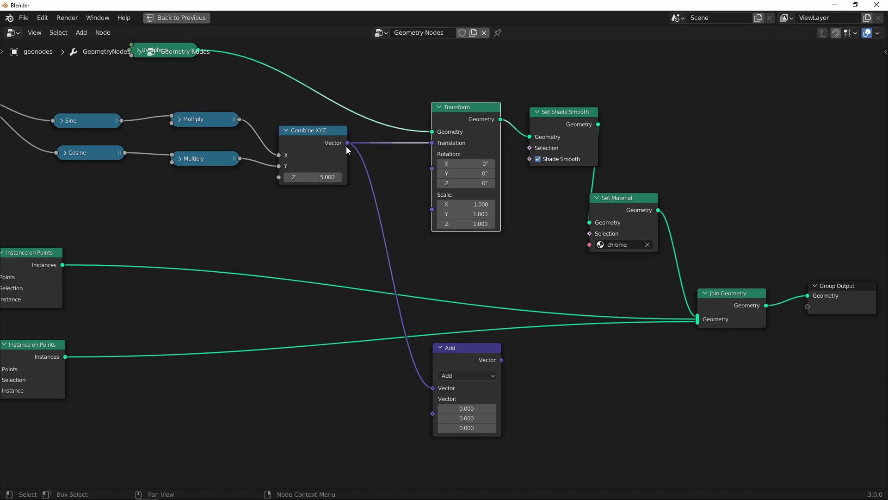
left_click_drag(328, 134, 331, 133)
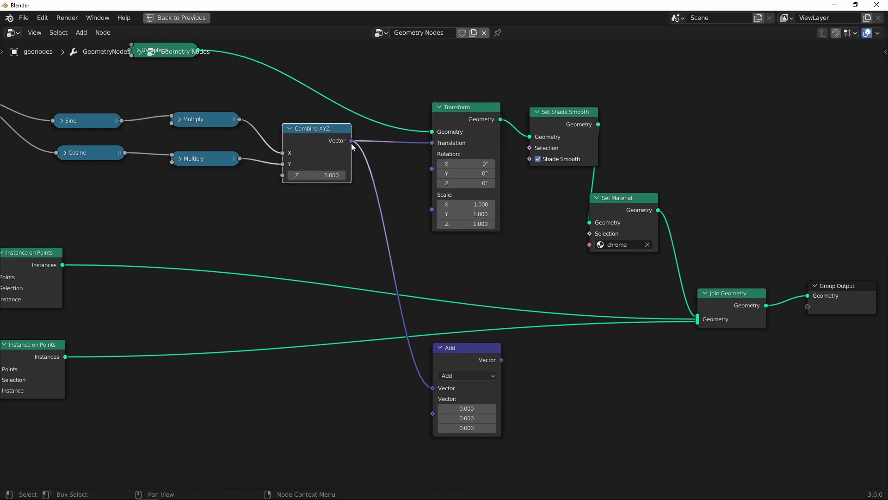
Step: Change the operation of the new vector Add node to Distance
middle_click_drag(450, 321, 442, 331, "ctrl")
middle_click_drag(433, 331, 423, 231, "shift")
middle_click_drag(445, 274, 420, 276, "ctrl")
left_click(442, 253)
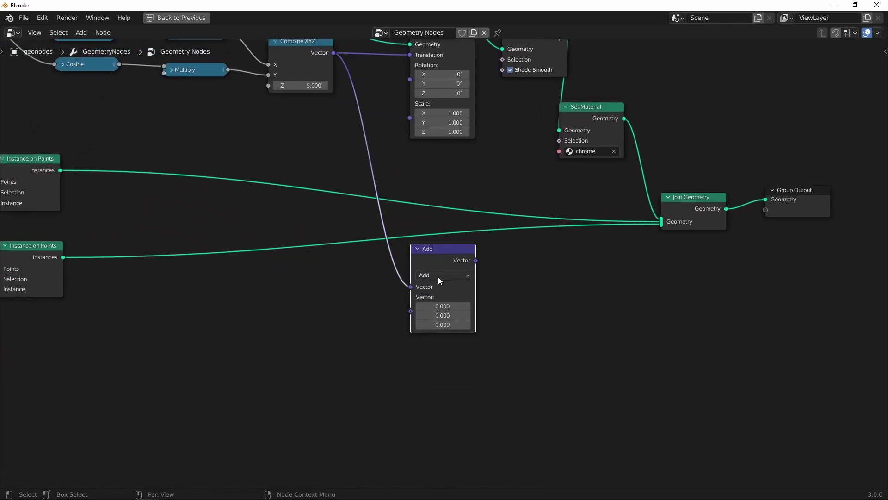
left_click(437, 277)
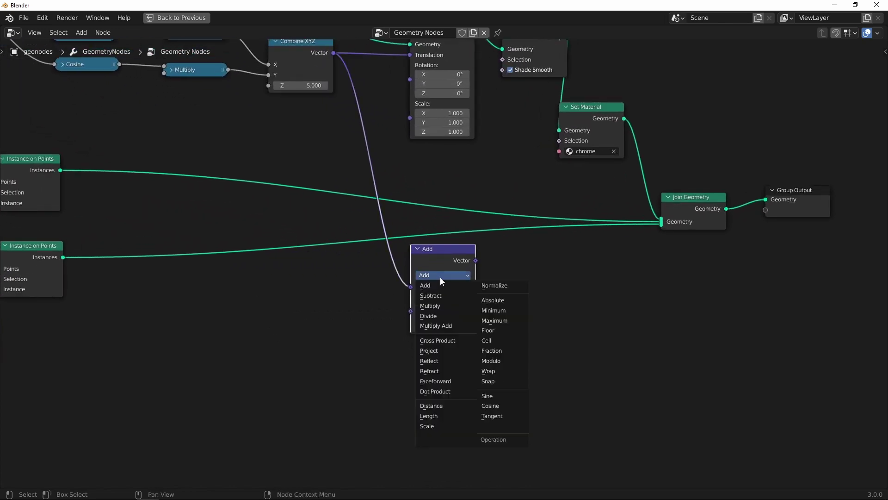
left_click(433, 406)
middle_click_drag(378, 315, 380, 304, "ctrl")
middle_click_drag(379, 303, 401, 312, "shift")
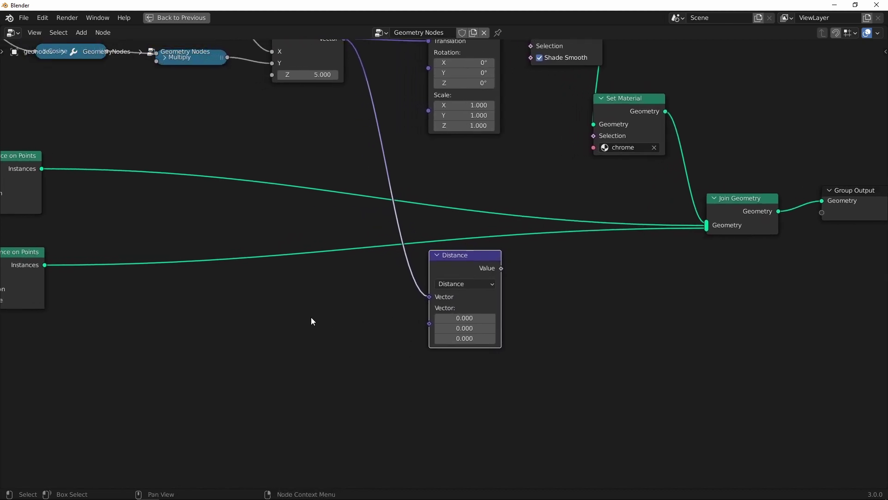
Step: Add a Position input node, connect it to the second Vector input of the new Distance node, and collapse it beside that node
mouse_move(310, 321)
middle_mouse_down("ctrl")
mouse_move(304, 311)
mouse_move(303, 323)
middle_mouse_up("ctrl")
key("shift+a")
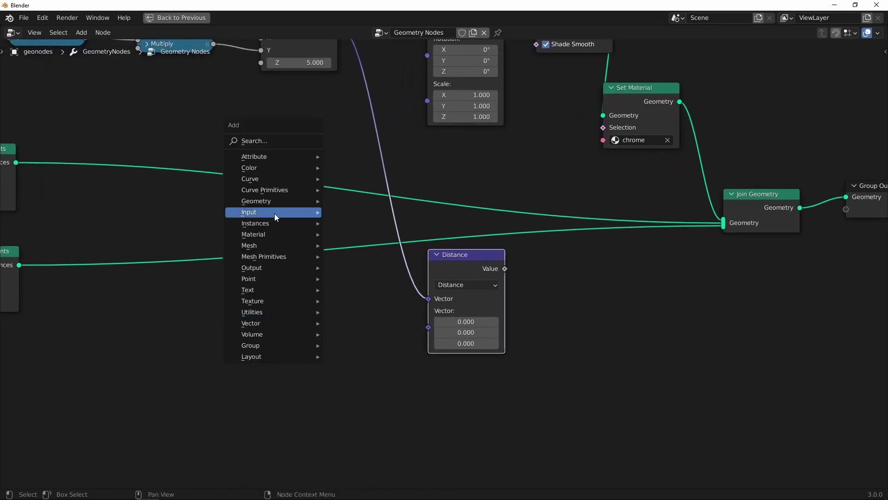
mouse_move(276, 214)
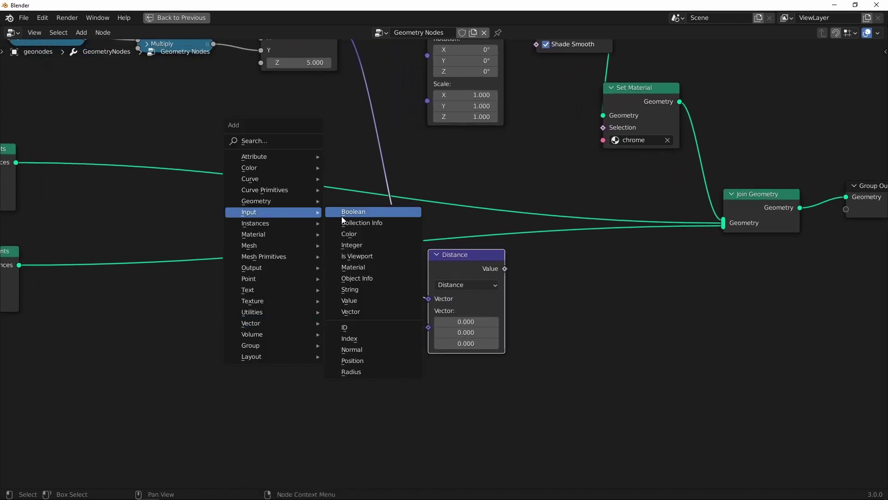
left_click(358, 364)
left_click(310, 316)
left_click_drag(379, 330, 420, 331)
left_click(310, 316)
scroll(390, 300, "down", 1)
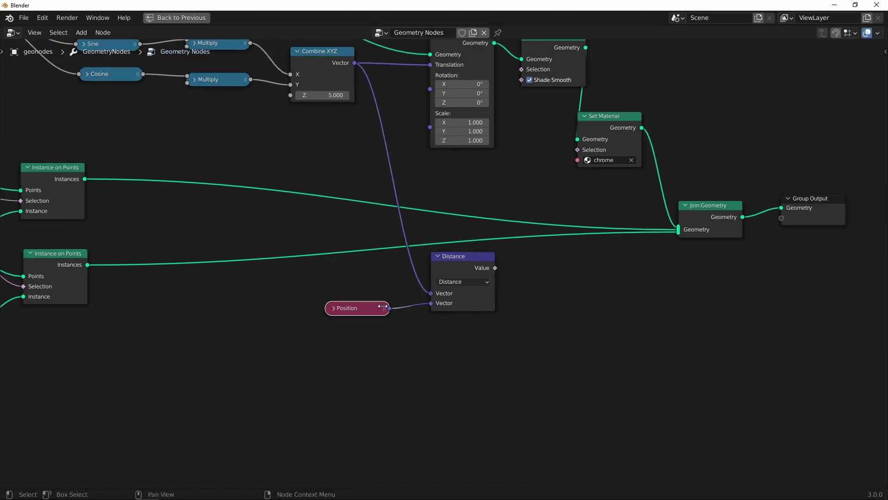
left_click_drag(367, 311, 375, 304)
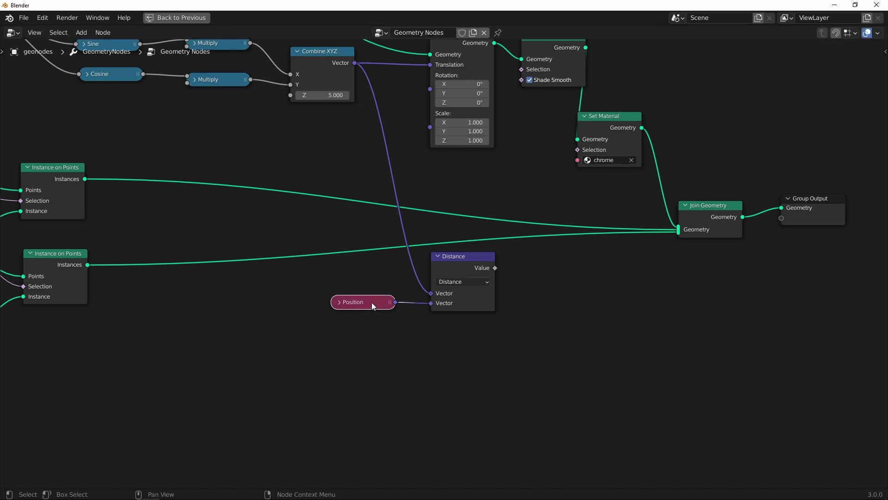
scroll(445, 262, "up", 2)
left_click(452, 257)
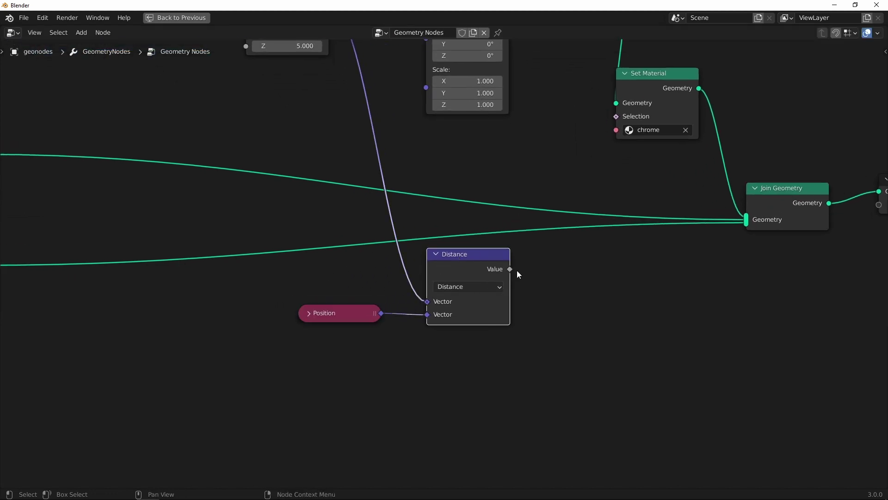
left_click_drag(349, 320, 348, 322)
Step: Examine the whole node tree, from the sphere animation and grid instancing branches through to the Group Output
middle_click_drag(348, 322, 340, 376, "ctrl")
middle_click_drag(449, 311, 515, 357)
middle_click_drag(280, 327, 395, 268, "shift")
middle_click_drag(395, 269, 381, 260, "shift")
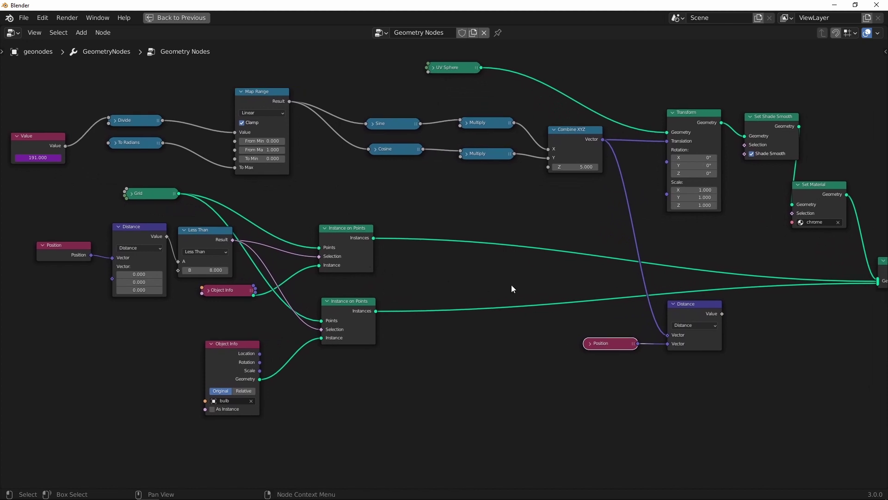
middle_click_drag(464, 301, 301, 310, "ctrl")
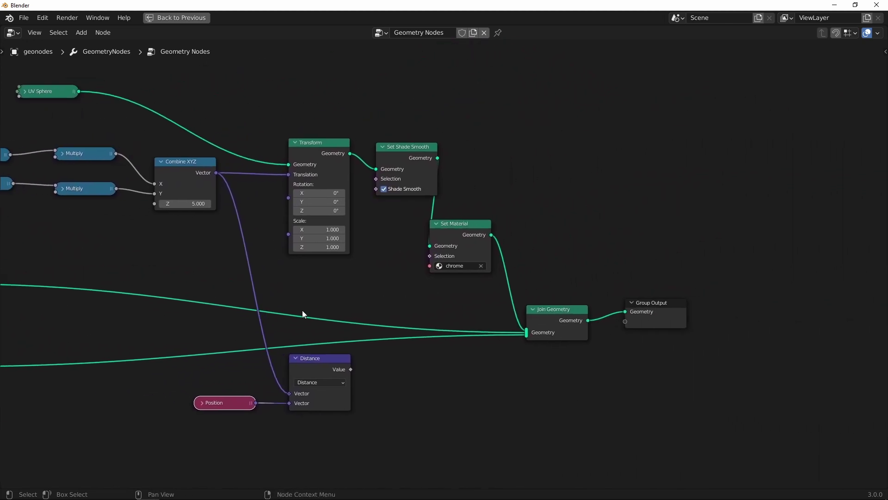
left_click_drag(617, 302, 697, 302)
middle_click_drag(441, 320, 395, 262, "ctrl")
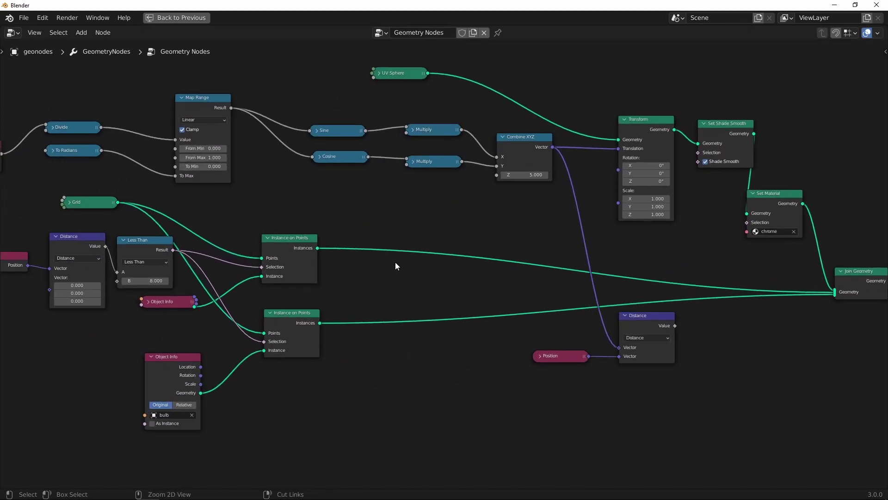
middle_click_drag(289, 245, 338, 215, "shift")
Step: Insert a Translate Instances node between the bulb's Instance on Points node and Join Geometry
left_click(229, 328)
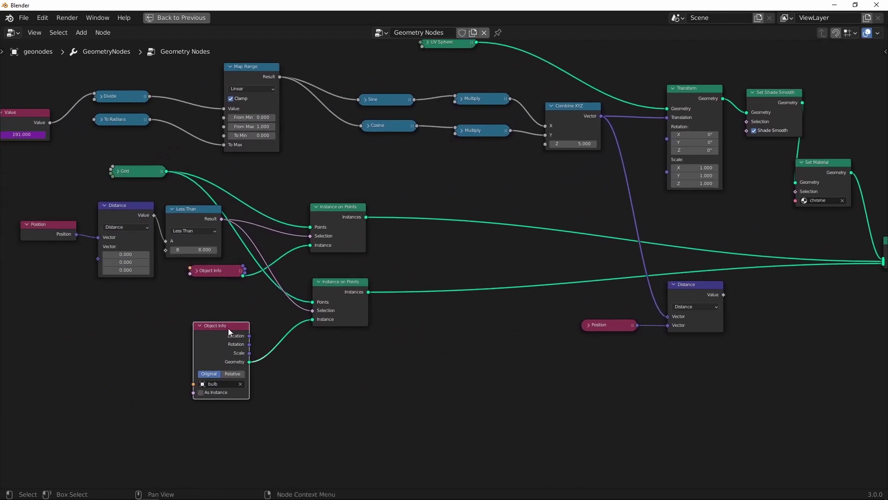
middle_click_drag(415, 311, 390, 322, "shift")
middle_click_drag(334, 288, 310, 299, "ctrl")
left_click_drag(310, 299, 316, 298)
middle_click_drag(337, 318, 384, 320, "ctrl")
key("shift+a")
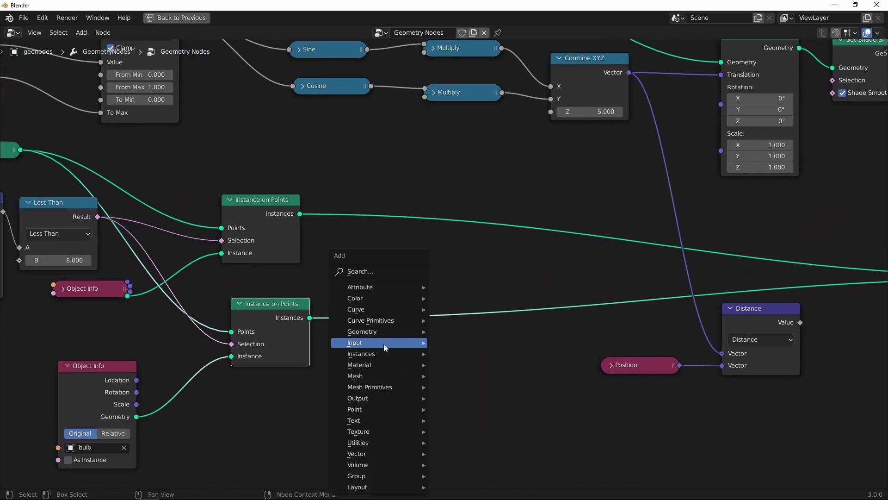
mouse_move(378, 353)
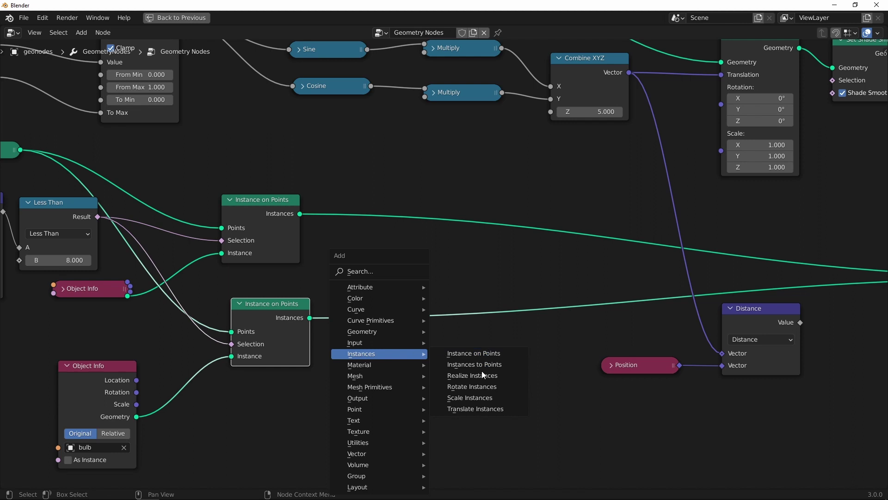
left_click(473, 409)
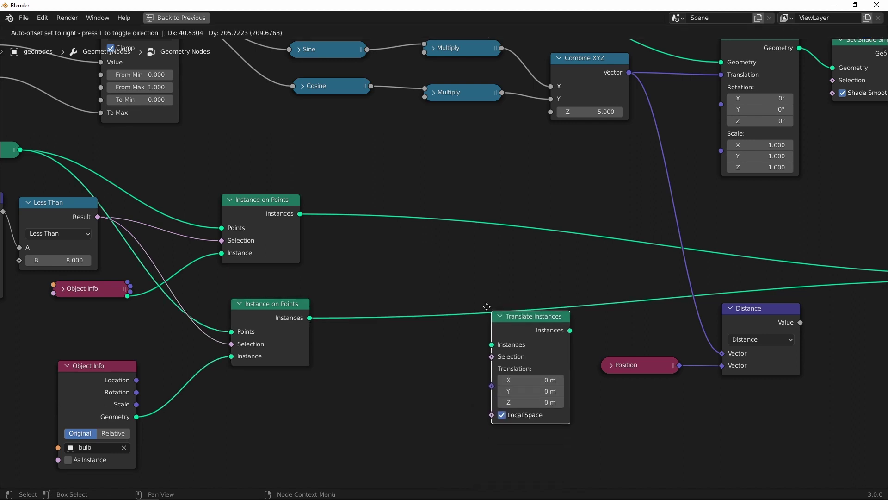
left_click(553, 325)
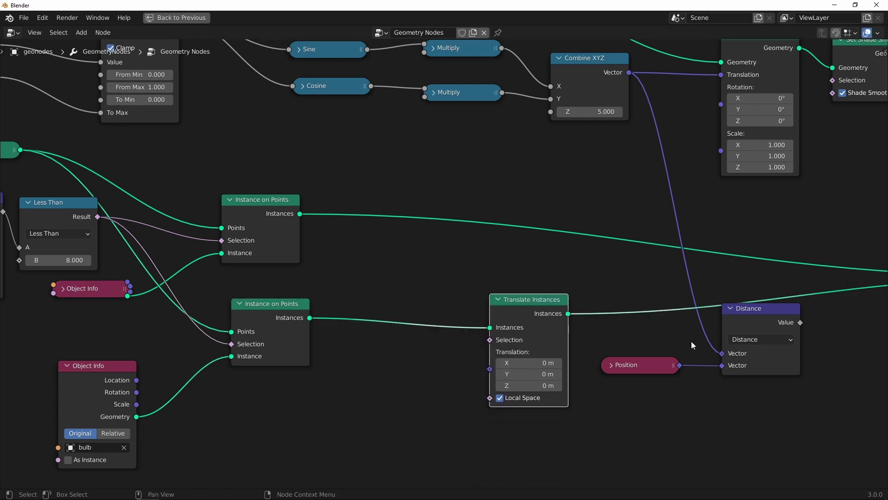
Step: Move the Position and Distance nodes under the bulb instances link, ahead of Translate Instances, and spread them out
left_click_drag(655, 366, 364, 416)
left_click_drag(715, 316, 395, 368)
left_click_drag(351, 415, 298, 422)
left_click_drag(552, 306, 687, 305)
left_click_drag(448, 367, 516, 365)
Step: Select the Sine, Cosine, Multiply and Combine XYZ nodes and move them together farther away from the Transform node
scroll(572, 289, "down", 3)
middle_click_drag(568, 296, 541, 303)
left_click_drag(347, 79, 543, 169)
left_click_drag(549, 107, 496, 104)
left_click(587, 192)
middle_click_drag(542, 240, 495, 200)
middle_click_drag(495, 200, 480, 355, "ctrl")
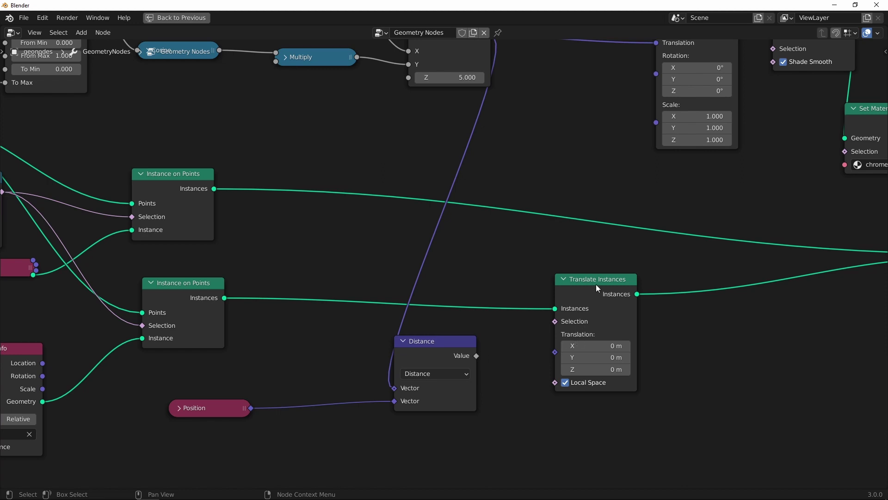
Step: Add a Combine XYZ node that feeds the Translate Instances Translation input, with the Distance Value connected to its Z input
left_click_drag(596, 287, 672, 282)
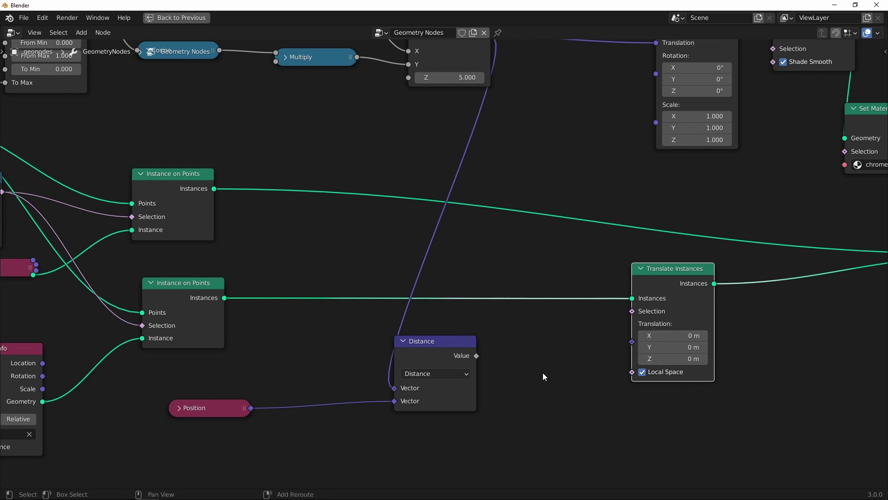
key("shift+a")
mouse_move(513, 452)
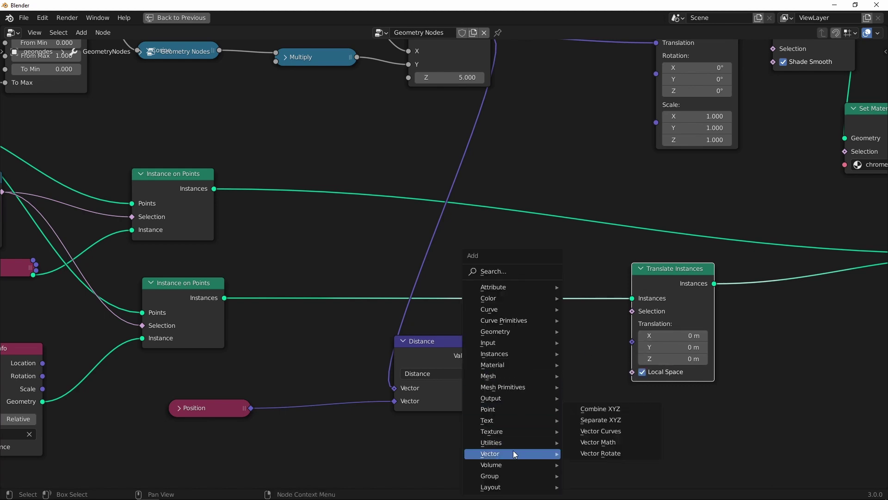
left_click(602, 408)
left_click(524, 323)
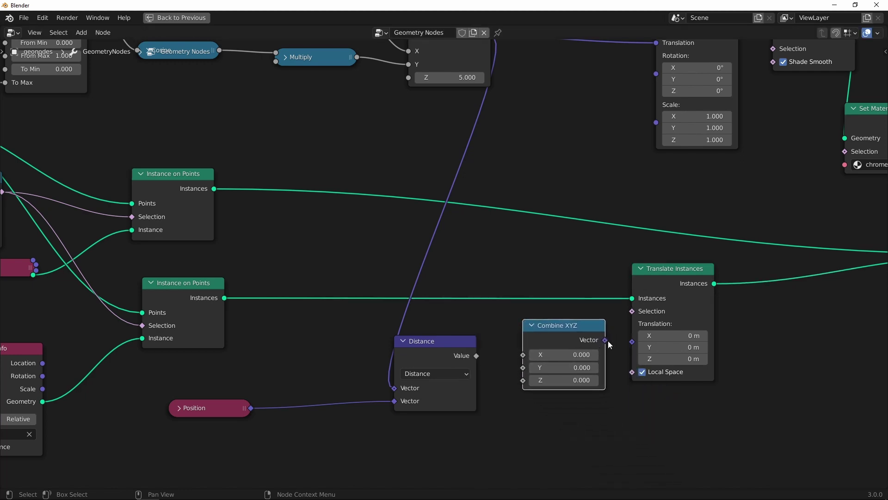
left_click_drag(605, 340, 632, 342)
middle_click_drag(632, 342, 556, 398, "ctrl")
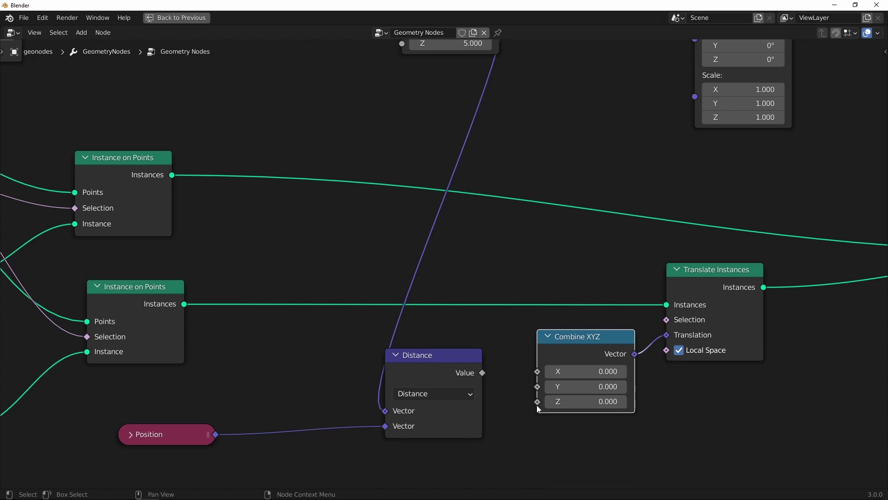
left_click_drag(446, 359, 537, 402)
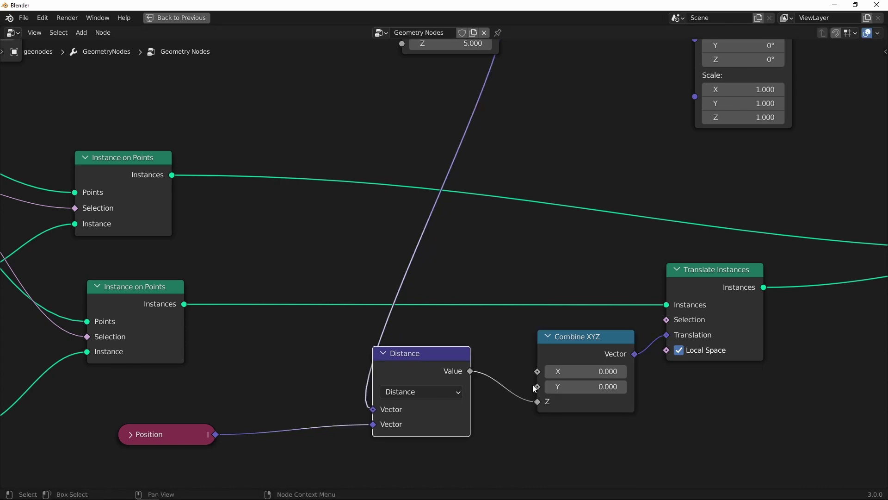
Step: Restore the full layout, enlarge the 3D viewport and play the animation to examine how the bulbs respond to the circling sphere
key("ctrl+space")
middle_click_drag(446, 121, 462, 163, "shift")
left_click_drag(468, 160, 469, 237)
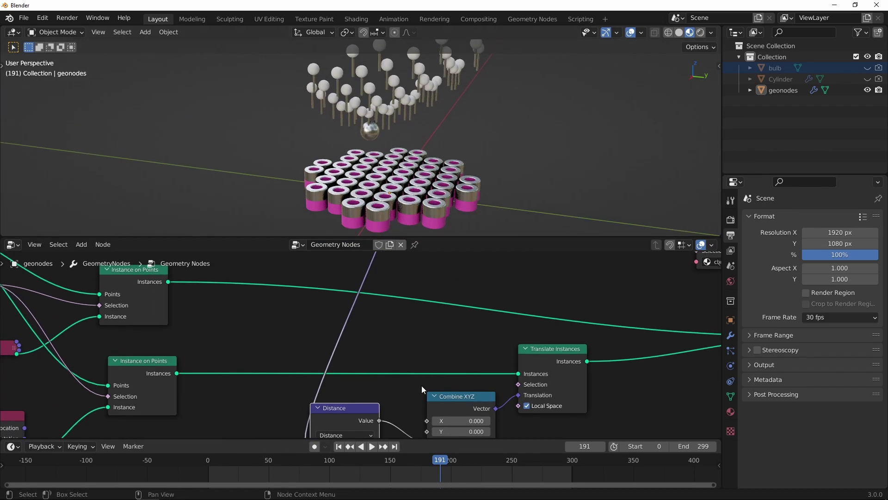
left_click(375, 446)
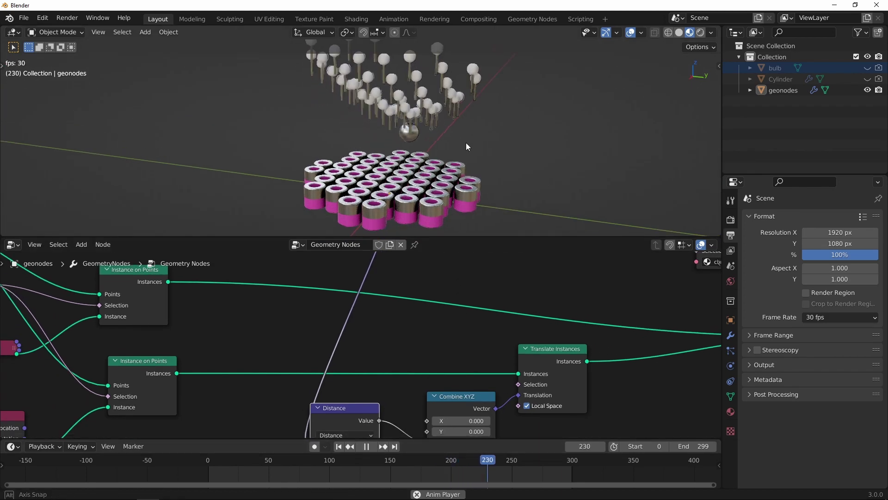
mouse_move(465, 142)
middle_mouse_down()
mouse_move(380, 134)
mouse_move(424, 140)
mouse_move(391, 162)
mouse_move(470, 138)
mouse_move(449, 137)
middle_mouse_up()
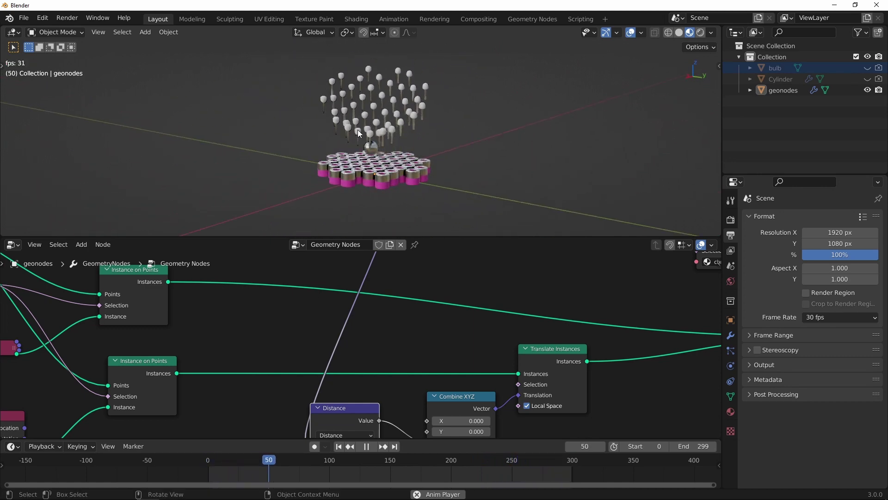
middle_click_drag(359, 130, 362, 98, "ctrl")
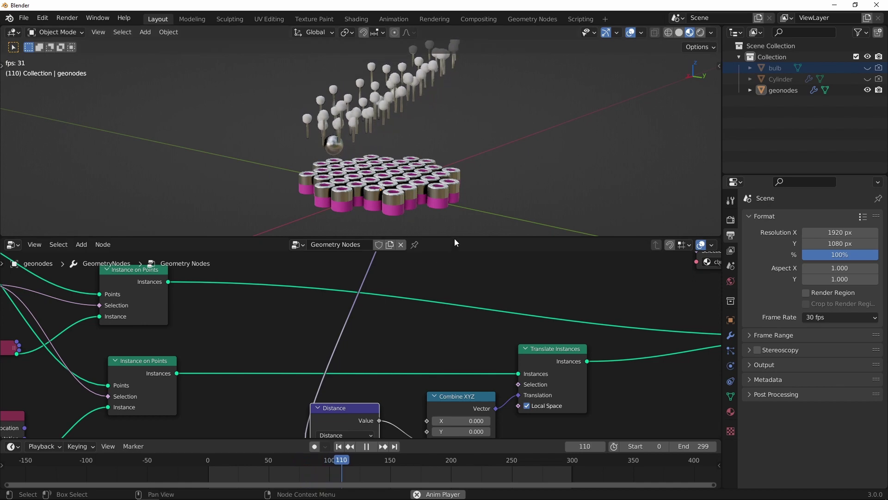
left_click_drag(458, 236, 458, 211)
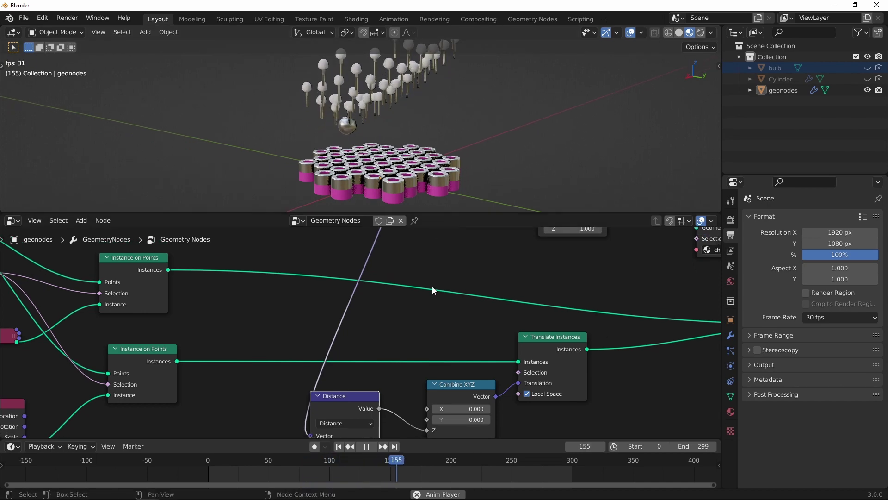
left_click(367, 446)
middle_click_drag(397, 396, 422, 346)
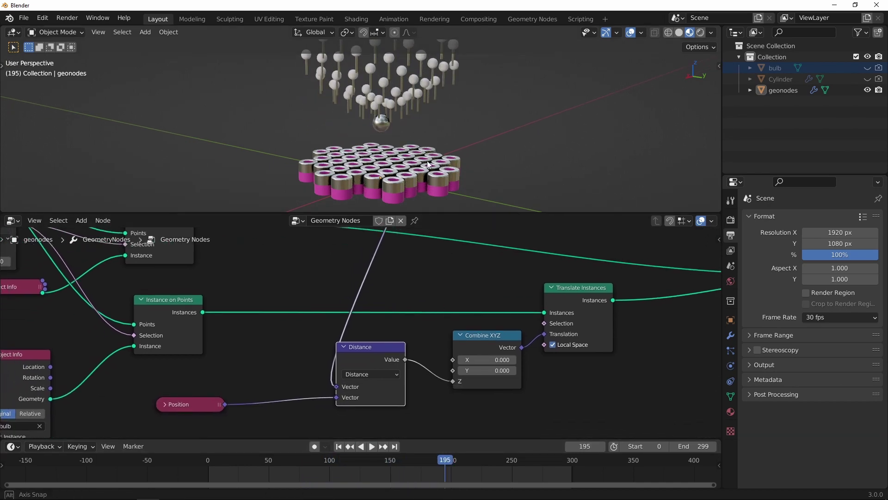
middle_click_drag(427, 160, 409, 182)
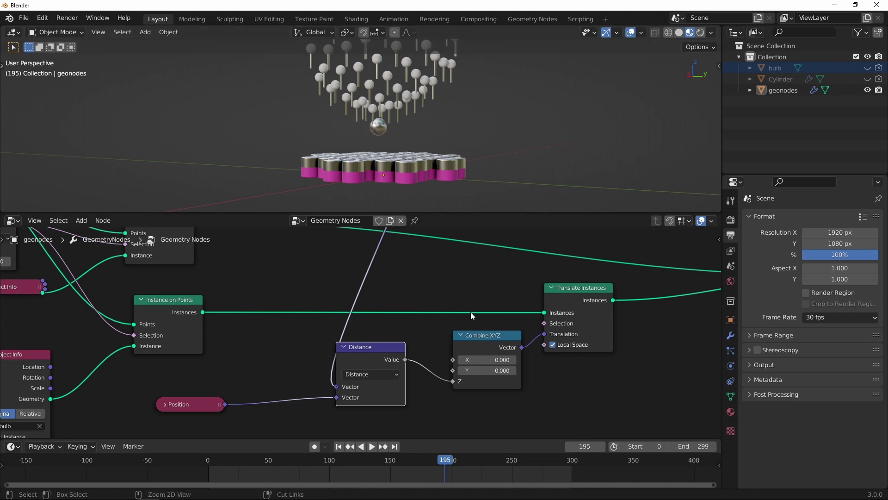
Step: Move the Translate Instances and Combine XYZ nodes away from the Distance node to open a gap between them
middle_click_drag(497, 305, 447, 295)
left_click_drag(528, 279, 618, 280)
left_click(450, 327)
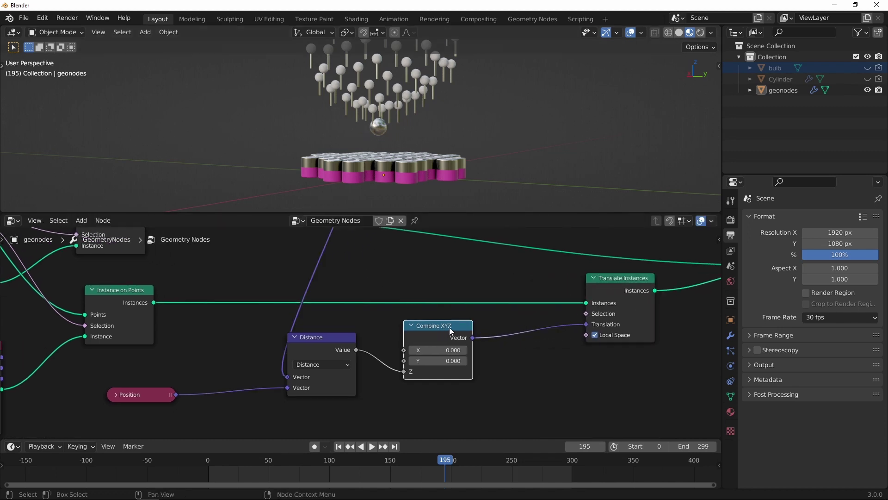
left_click_drag(450, 328, 541, 323)
left_click_drag(322, 339, 312, 340)
middle_click_drag(321, 339, 364, 304, "ctrl")
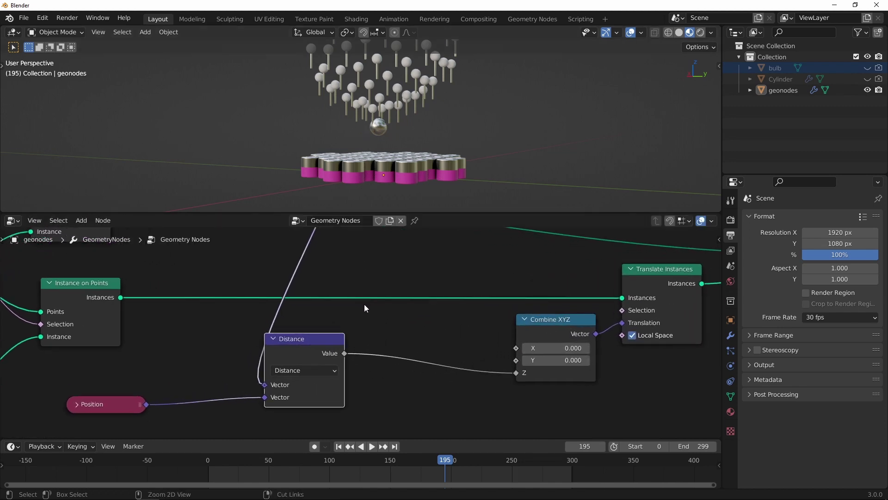
left_click_drag(302, 341, 301, 340)
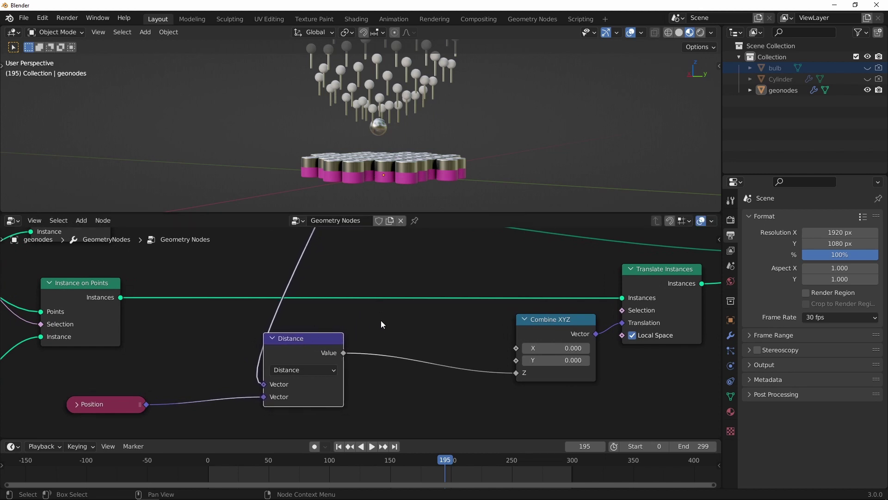
Step: Insert a Map Range node on the link between the Distance Value and the Combine XYZ Z input
key("shift+a")
mouse_move(403, 311)
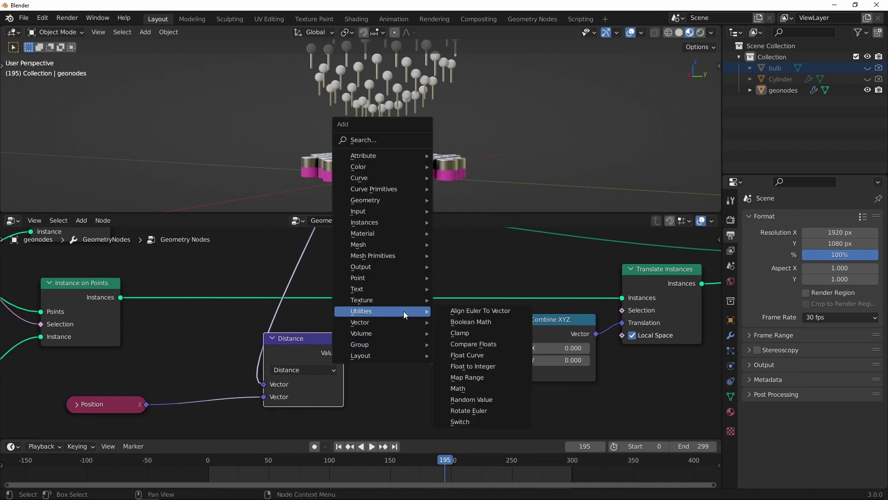
left_click(475, 379)
left_click(433, 331)
middle_click_drag(449, 229, 450, 182)
middle_click_drag(388, 154, 392, 142)
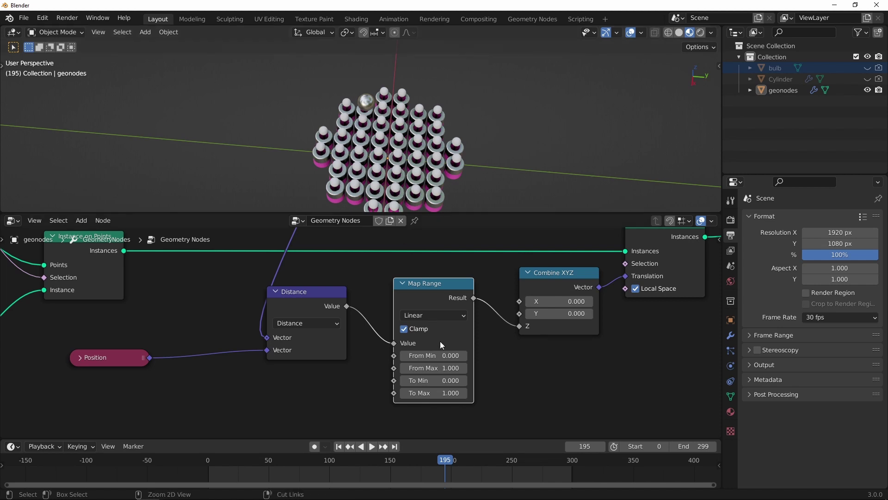
Step: Set the Map Range node's From Max to 7, To Min to 3 and To Max to 0
scroll(441, 344, "up", 1)
double_click(473, 379)
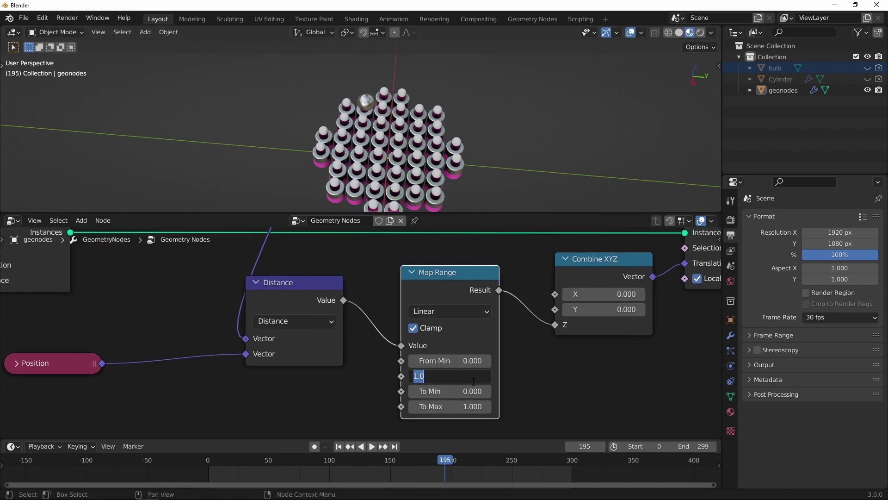
type("7")
key("Return")
scroll(531, 384, "up", 2)
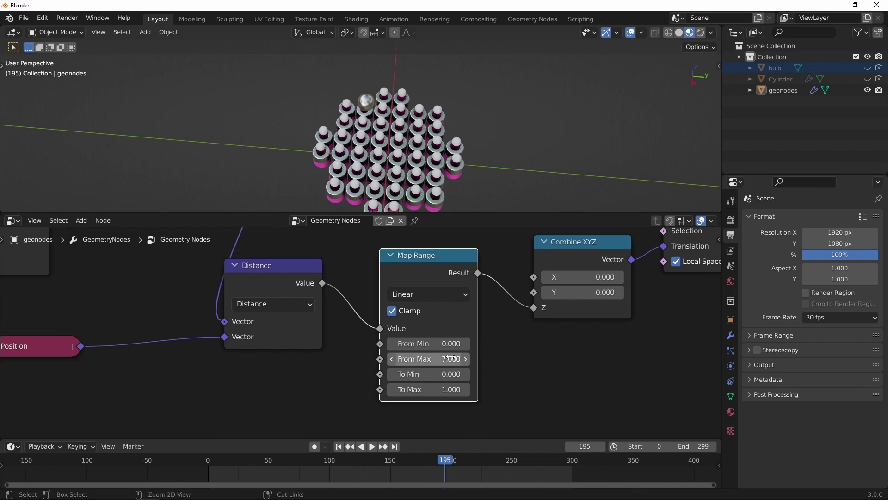
double_click(456, 377)
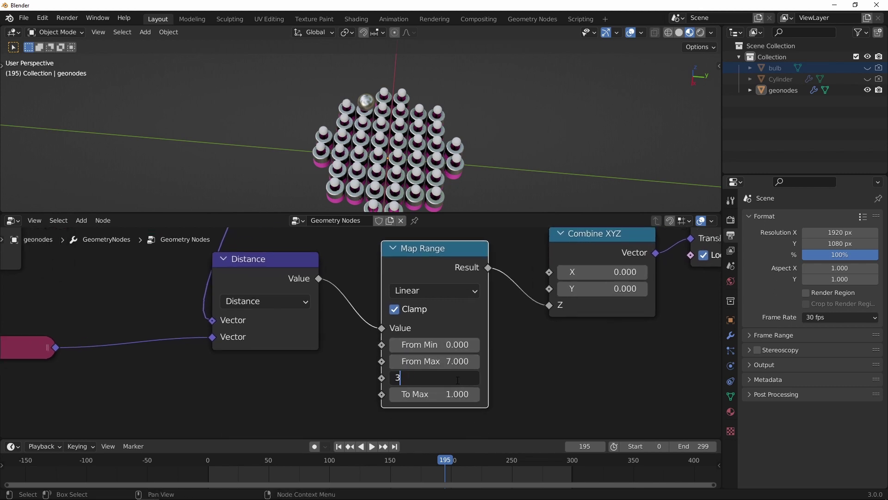
type("3")
key("Return")
double_click(461, 393)
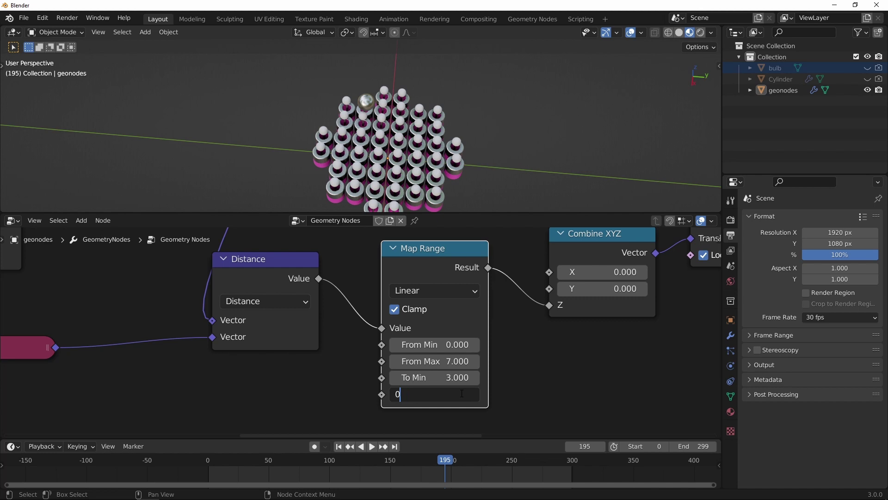
type("0")
key("Return")
Step: Play the animation and examine from the front and from an angle how the bulbs rise near the circling sphere
middle_click_drag(490, 106, 451, 139)
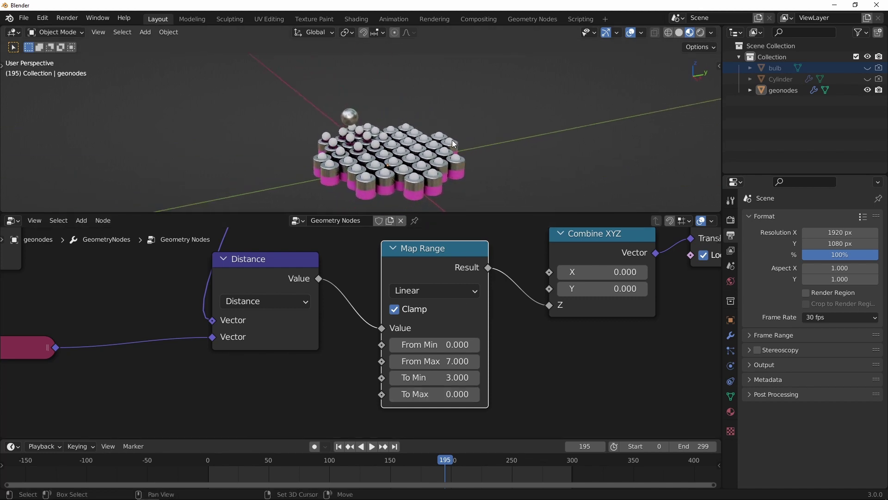
middle_click_drag(427, 292, 429, 311)
middle_click_drag(422, 151, 445, 151)
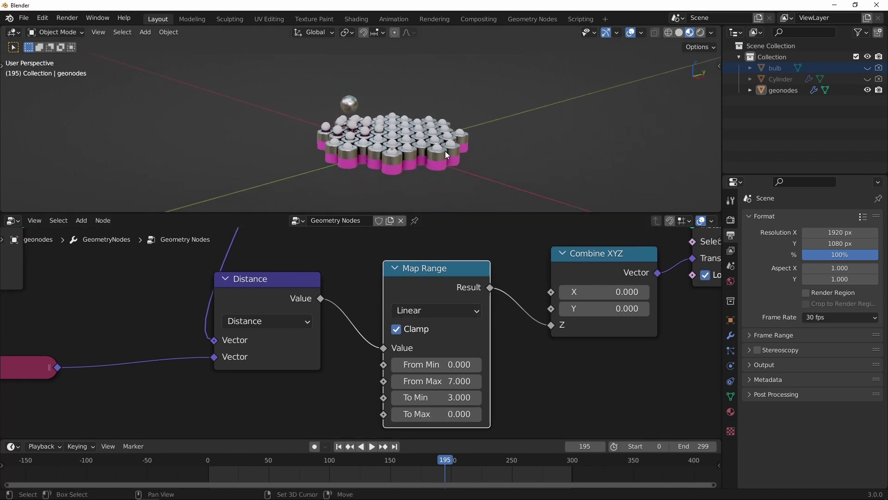
middle_click_drag(464, 360, 470, 331, "ctrl")
middle_click_drag(387, 143, 423, 134)
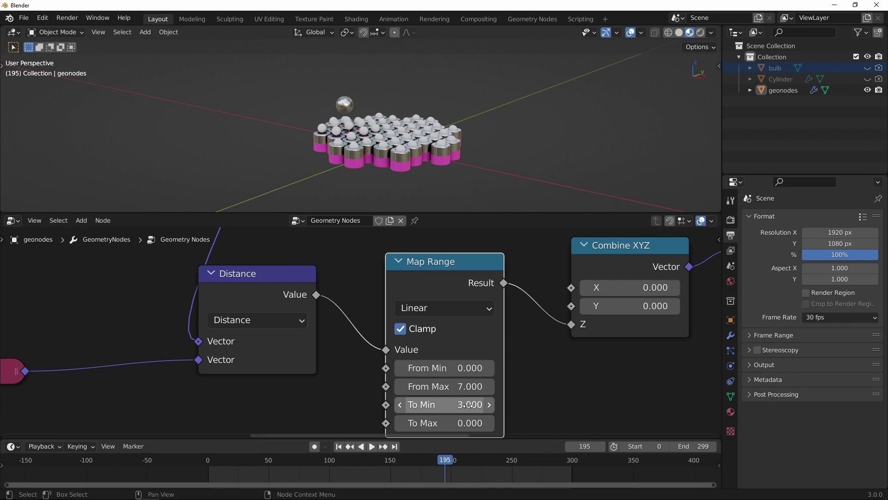
scroll(431, 115, "up", 4)
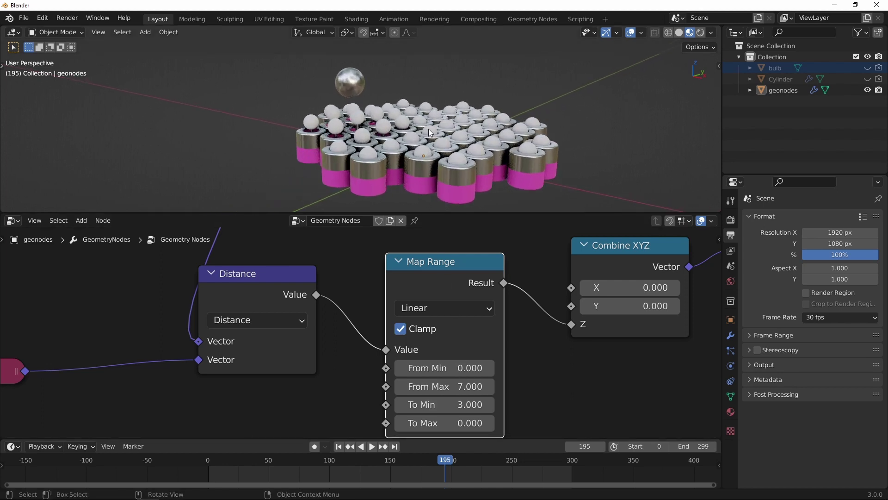
key("KP_1")
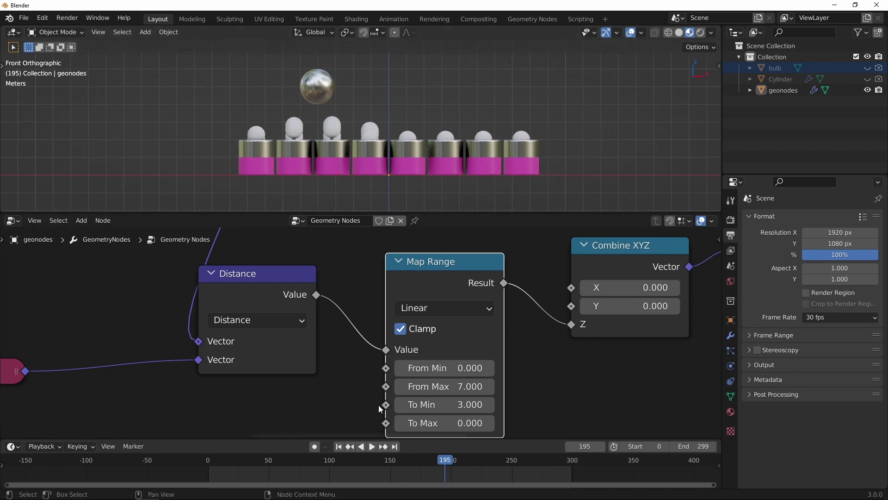
left_click(373, 446)
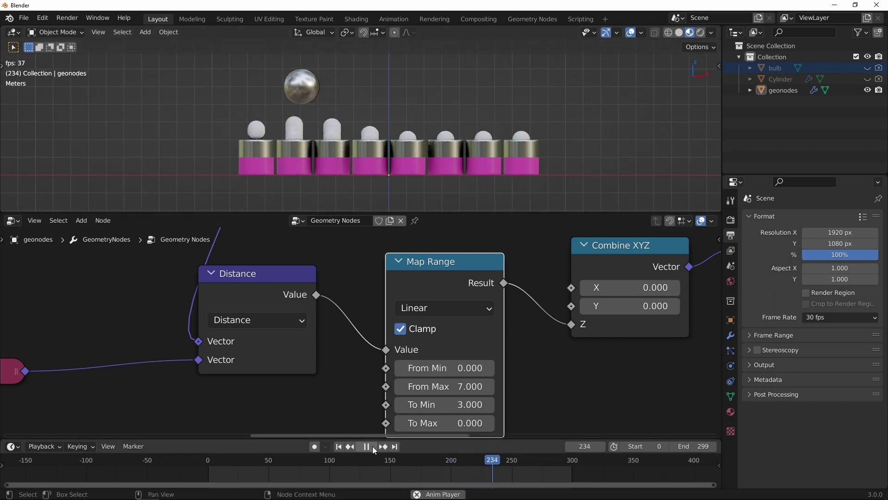
scroll(442, 121, "up", 2)
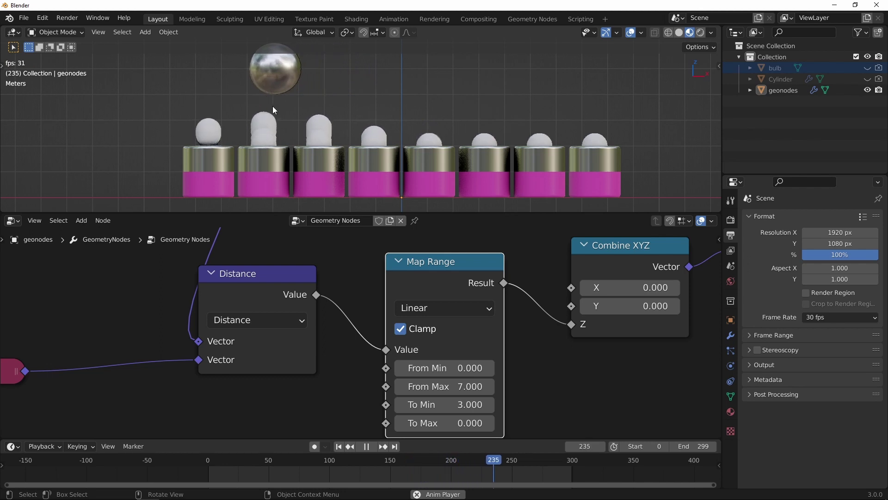
mouse_move(468, 123)
middle_mouse_down()
mouse_move(439, 147)
mouse_move(451, 146)
mouse_move(437, 145)
mouse_move(468, 122)
middle_mouse_up()
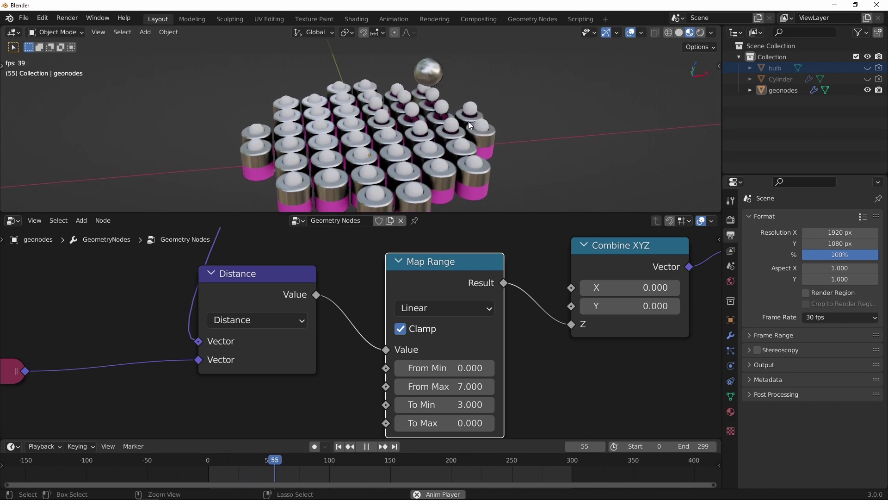
Step: Try a From Max of 6.3 and a To Min of 10.9 on the Map Range node during playback
left_click_drag(469, 391, 491, 379)
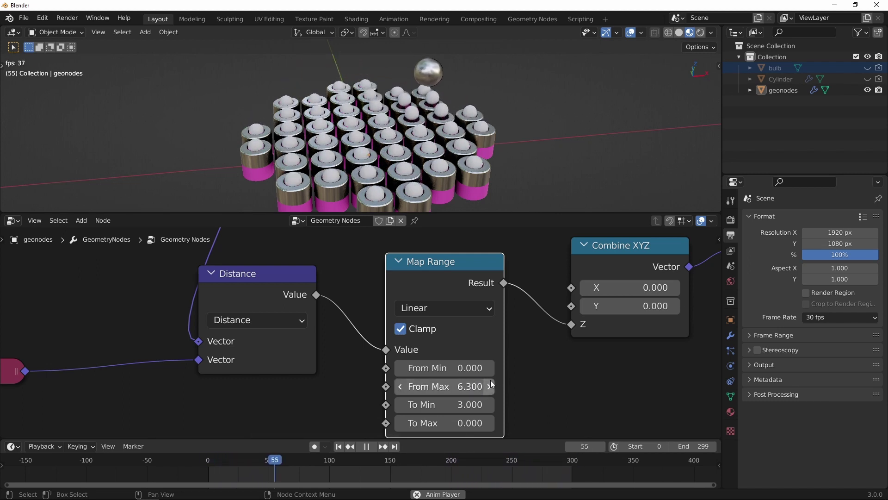
middle_click_drag(489, 383, 488, 377)
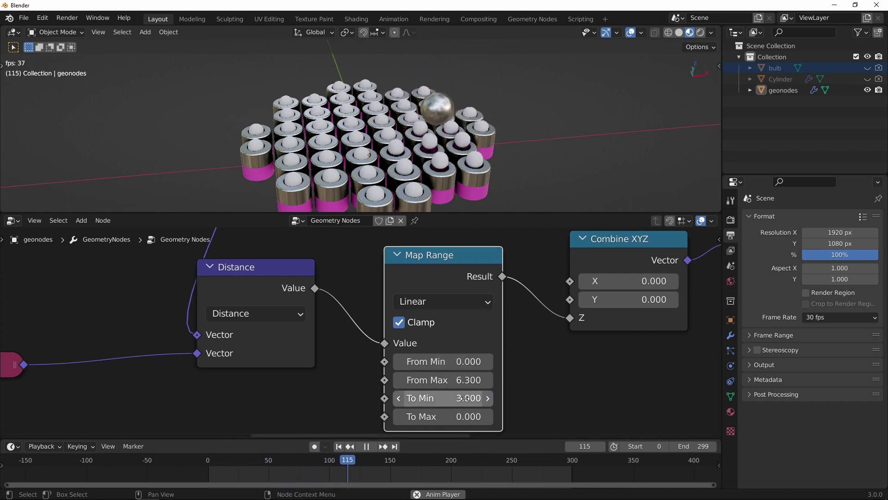
left_click_drag(472, 398, 518, 385)
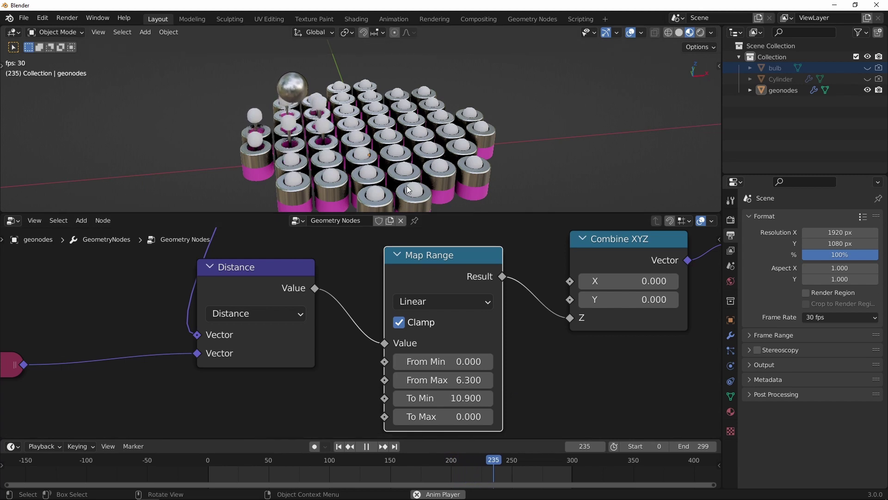
middle_click_drag(407, 185, 385, 113)
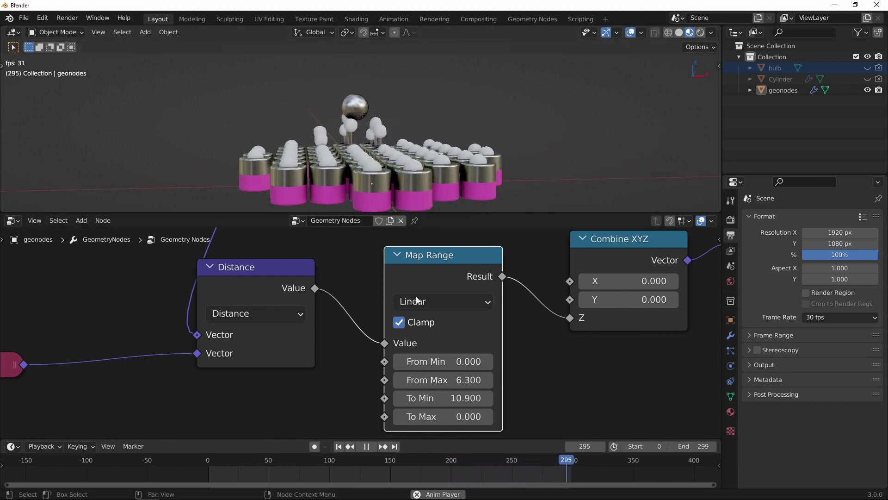
Step: Set the Map Range node's From Max back to 7 and its To Min back to 3
left_click(472, 380)
type("7")
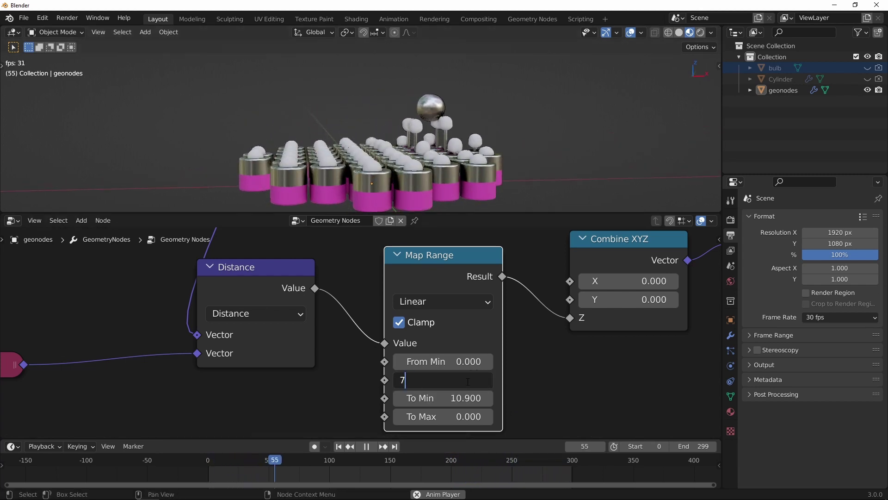
key("Return")
left_click(444, 398)
type("3")
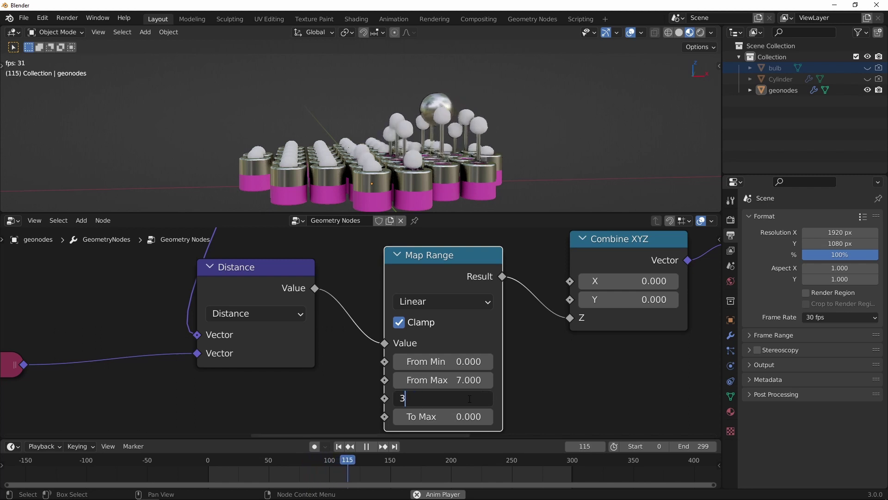
key("Return")
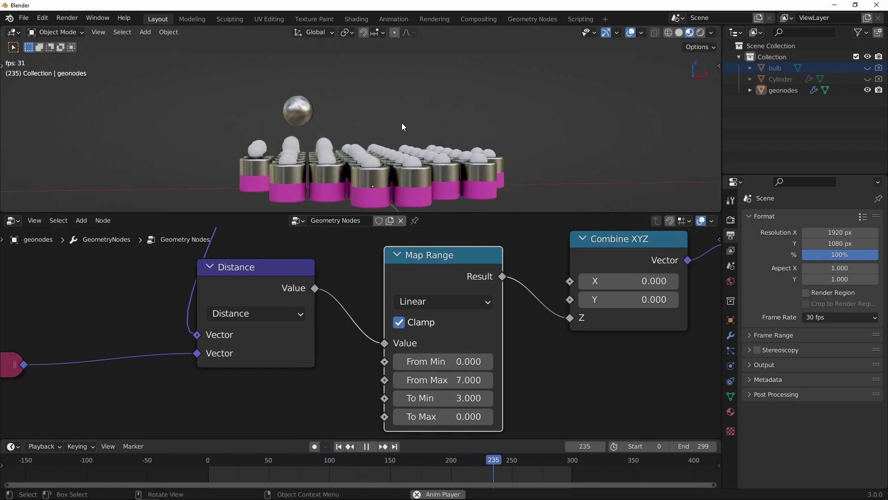
Step: Stop the animation and make the 3D viewport taller, with the whole cylinder grid in view
middle_click_drag(402, 118, 471, 105, "ctrl")
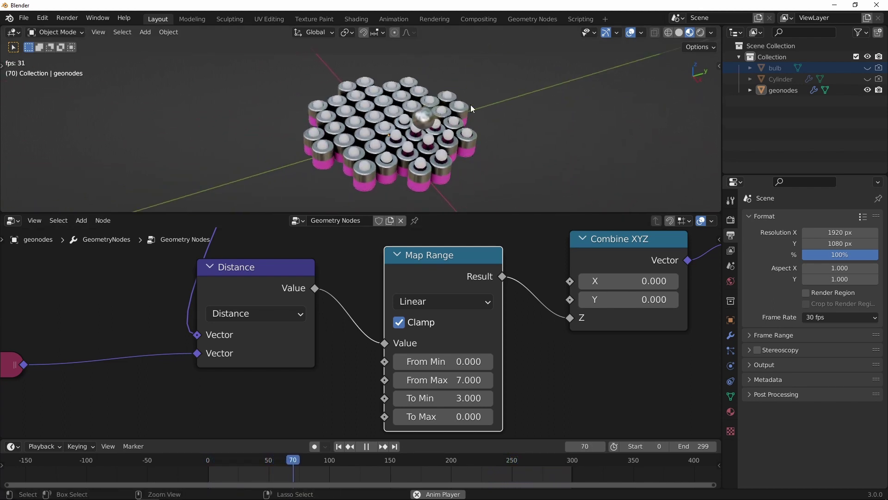
left_click(367, 446)
left_click_drag(373, 213, 373, 260)
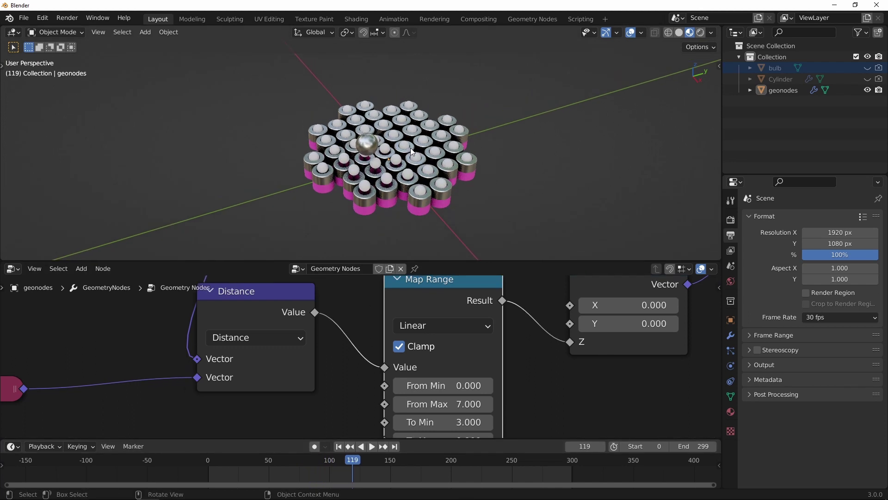
middle_click_drag(392, 176, 363, 175)
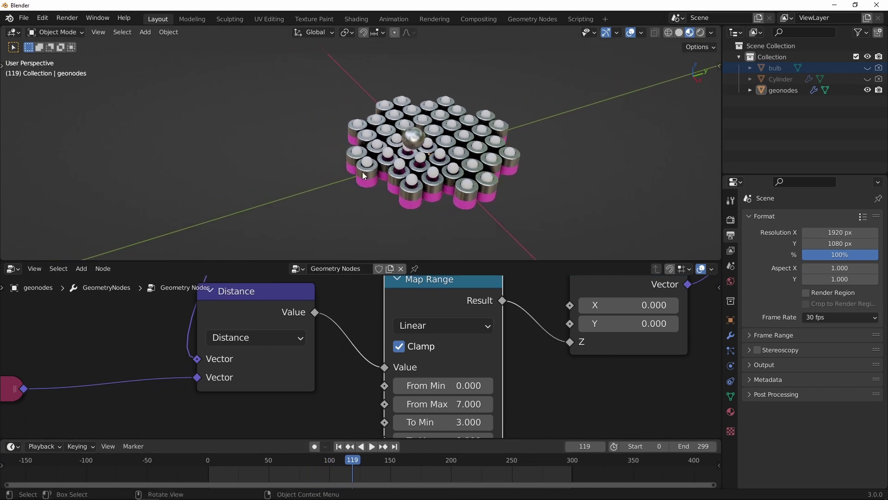
Step: Switch the node editor to the Shader Editor and open the bulb material of the bulb object
left_click(10, 269)
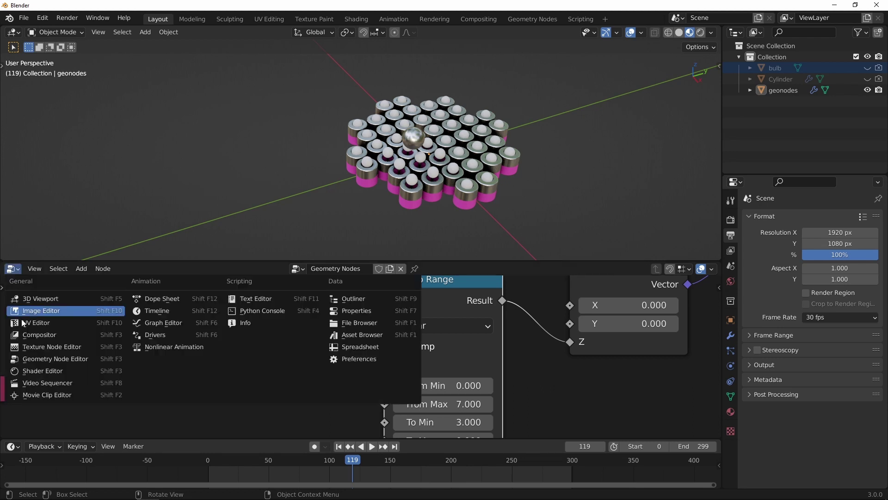
left_click(43, 371)
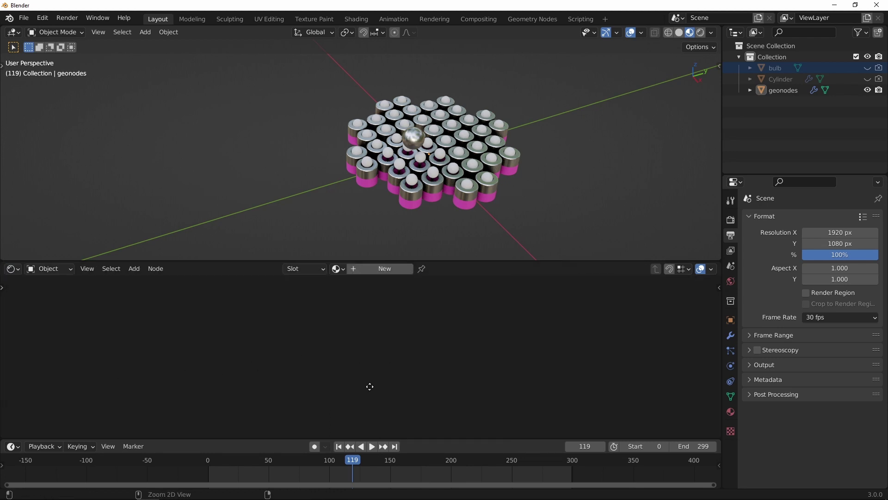
scroll(454, 167, "up", 3)
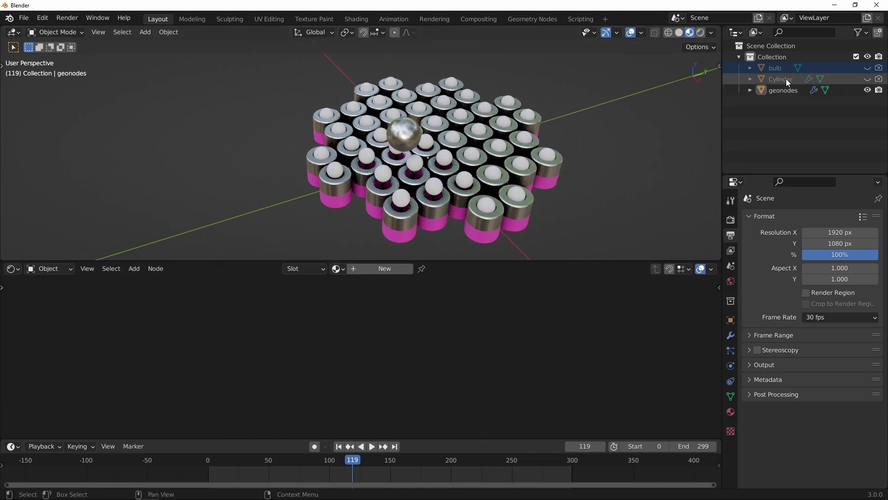
left_click(776, 68)
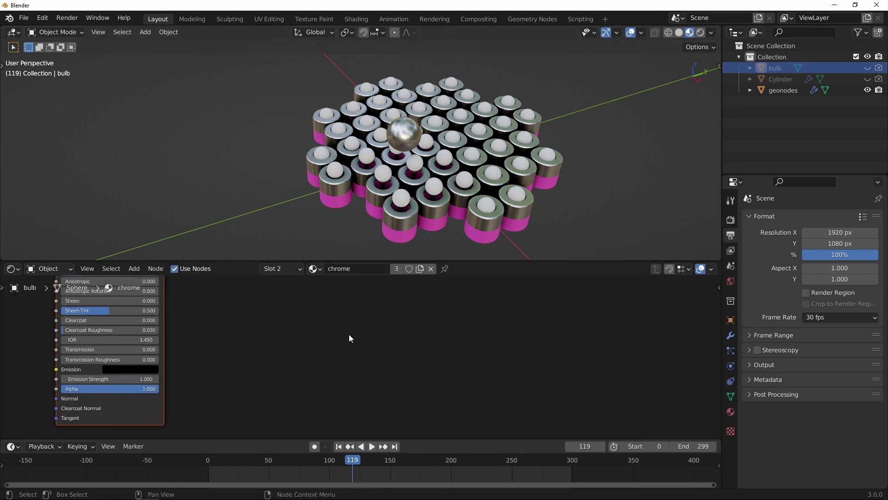
key("Home")
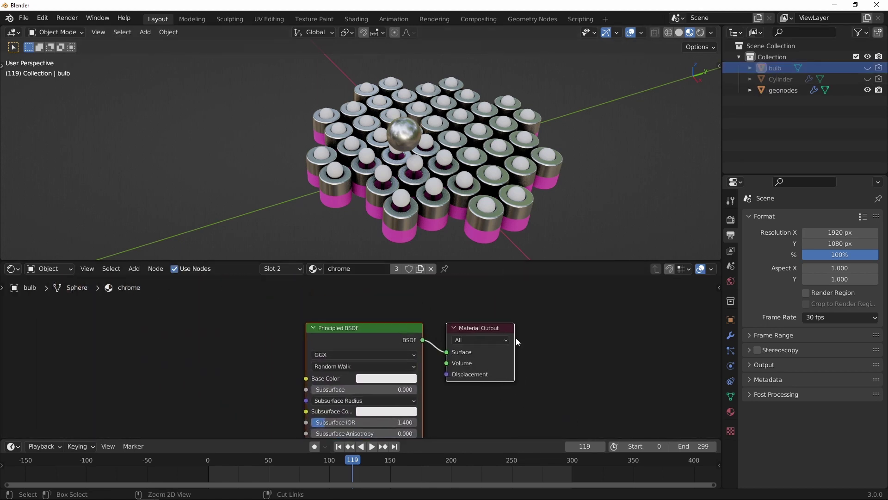
left_click(731, 411)
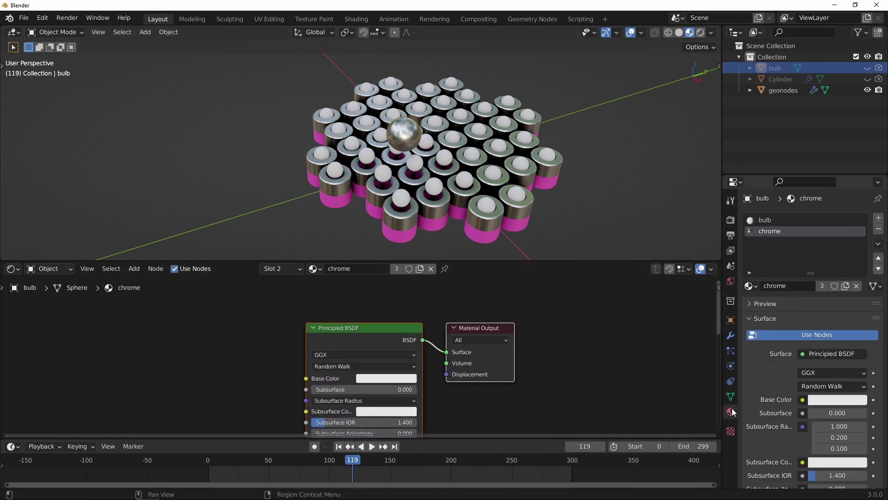
left_click(764, 220)
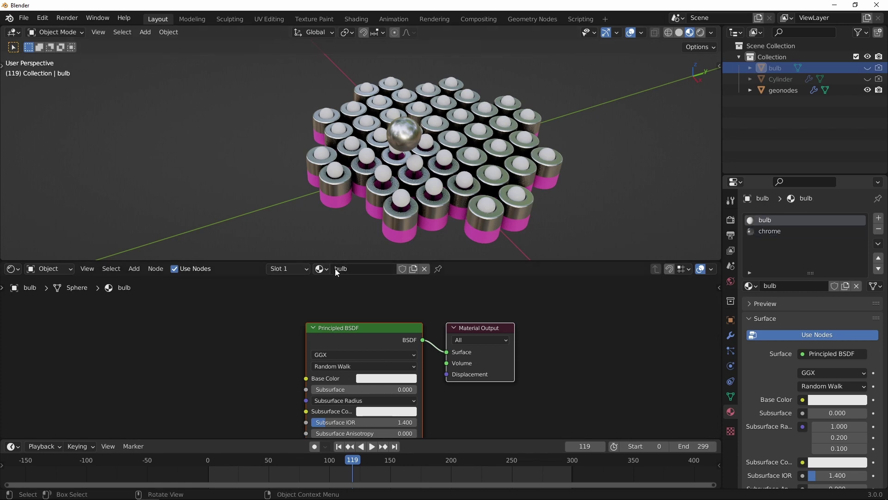
scroll(360, 337, "up", 2)
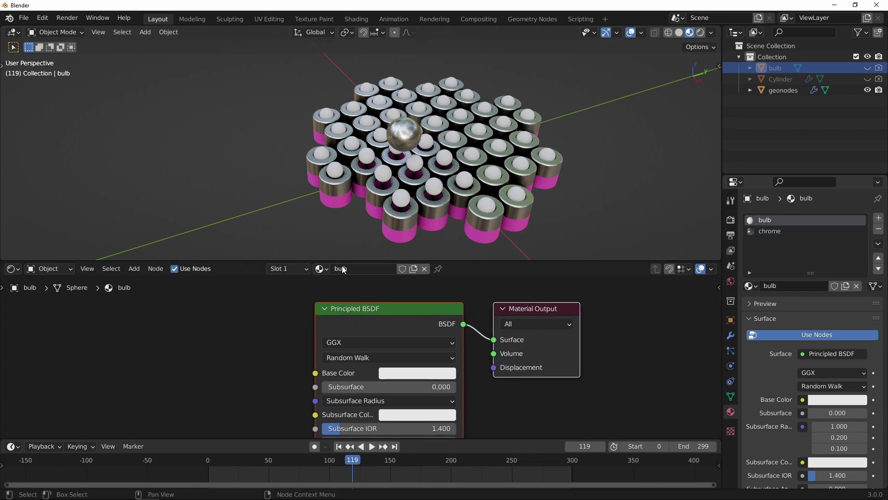
Step: Add an Object Info node to the bulb material and place it well before the Principled BSDF node
scroll(353, 323, "down", 2)
middle_click_drag(407, 217, 455, 129)
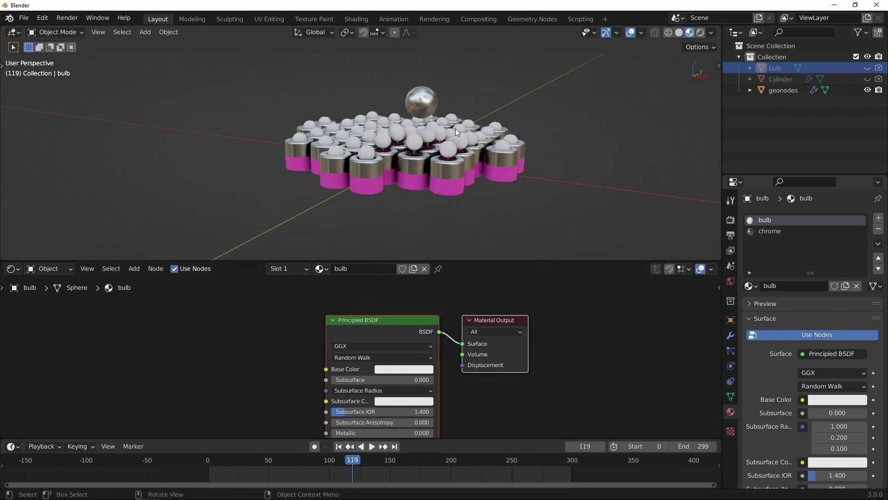
scroll(430, 131, "up", 3)
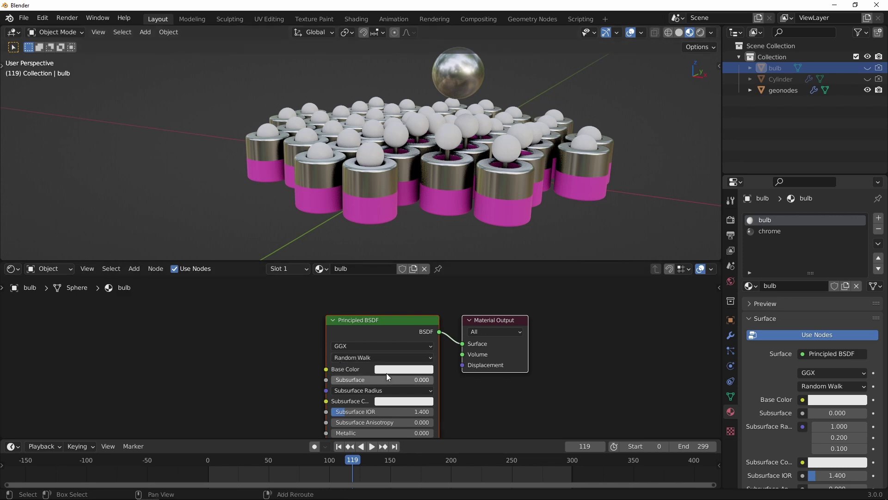
scroll(387, 373, "down", 2)
left_click_drag(387, 260, 365, 218)
key("shift+a")
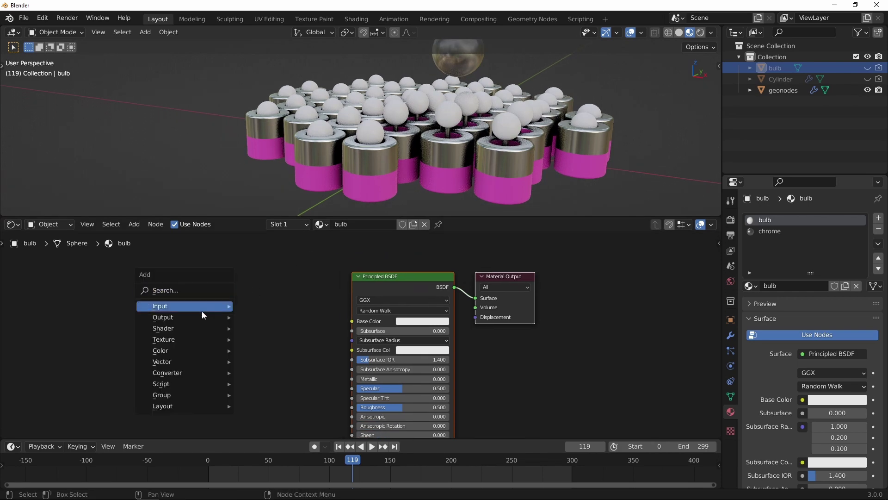
mouse_move(198, 304)
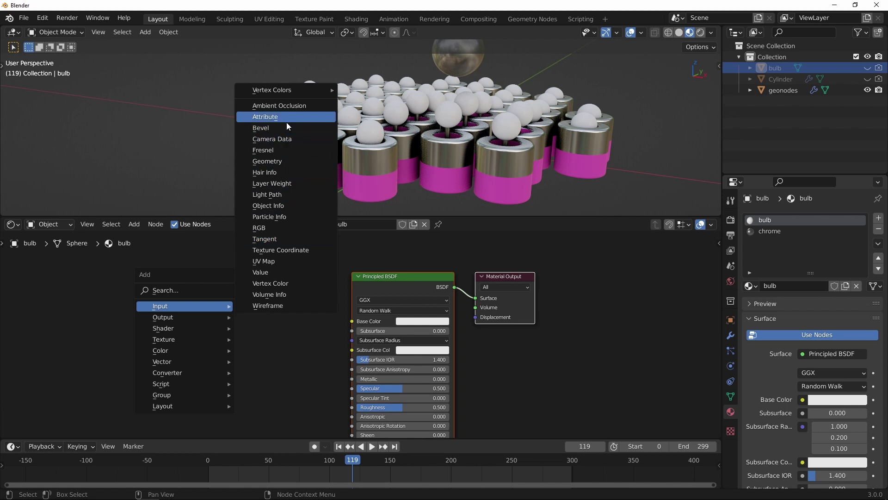
left_click(280, 206)
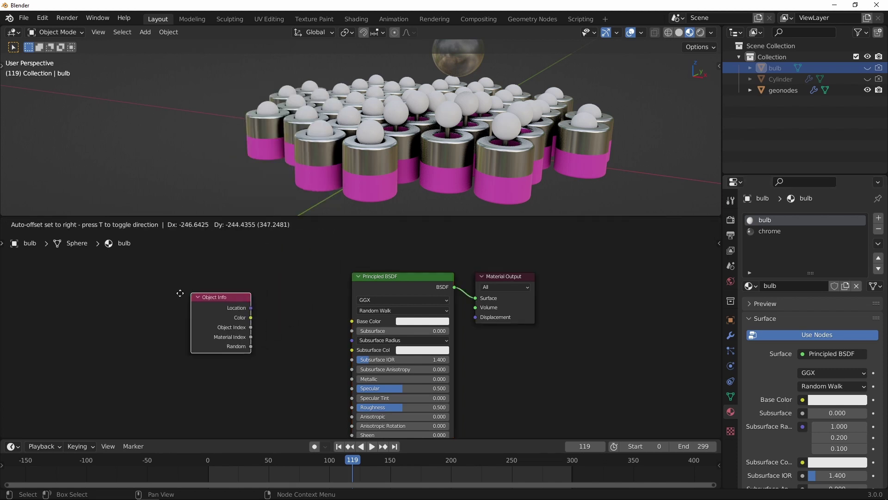
left_click(155, 294)
scroll(190, 277, "up", 3)
middle_click_drag(208, 266, 289, 287)
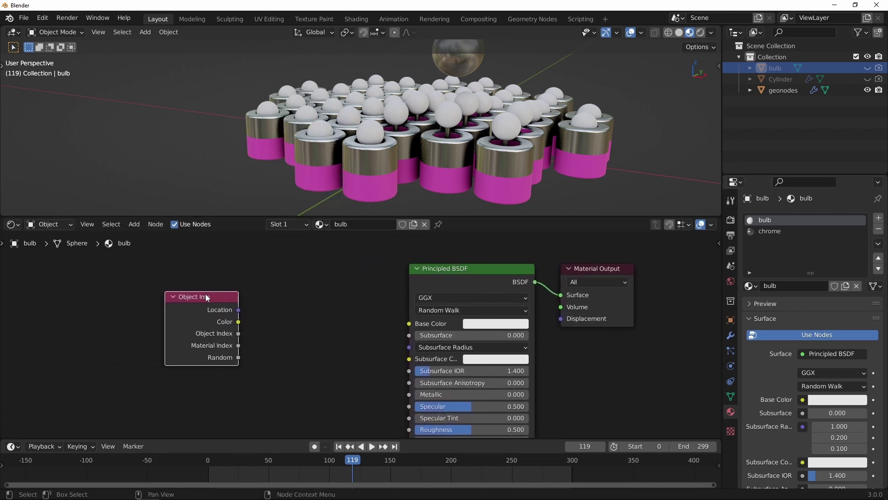
left_click_drag(206, 297, 176, 299)
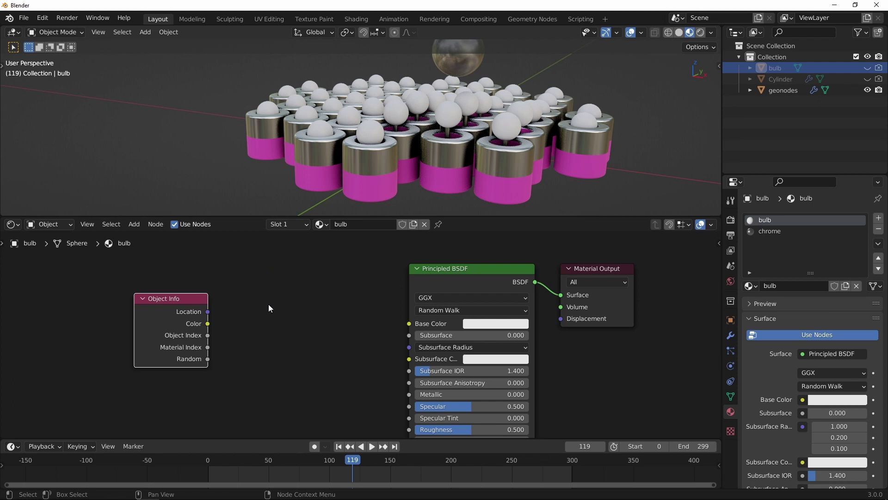
Step: Add a Separate XYZ node after Object Info and connect the Location output to its Vector input
key("shift+a")
mouse_move(241, 377)
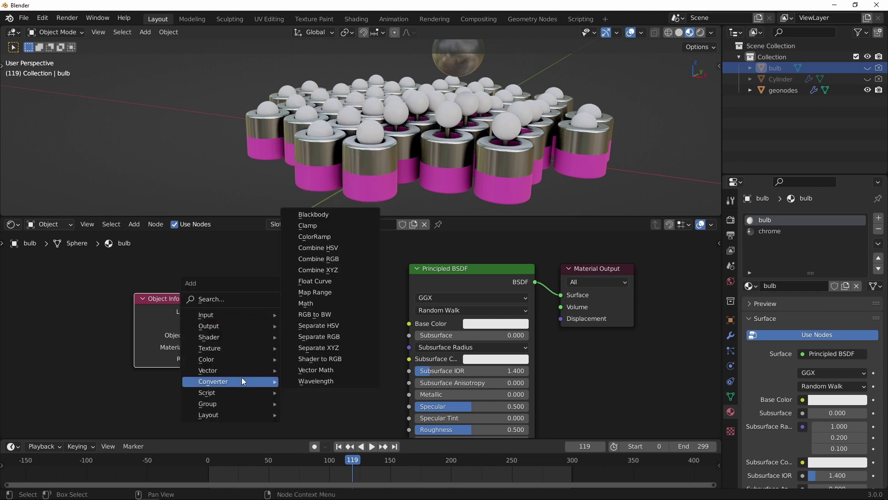
left_click(323, 348)
left_click(238, 275)
left_click_drag(208, 311, 242, 351)
left_click_drag(186, 299, 152, 301)
left_click_drag(291, 284, 276, 283)
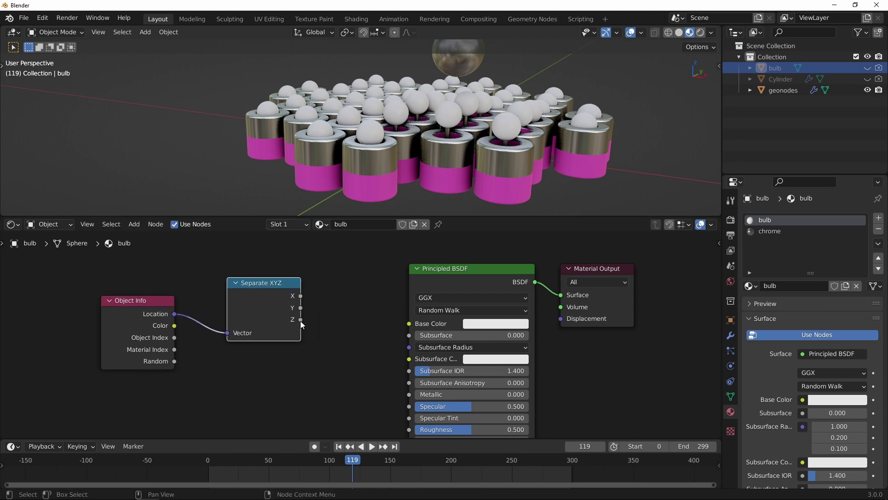
left_click_drag(160, 300, 119, 301)
left_click_drag(258, 288, 227, 289)
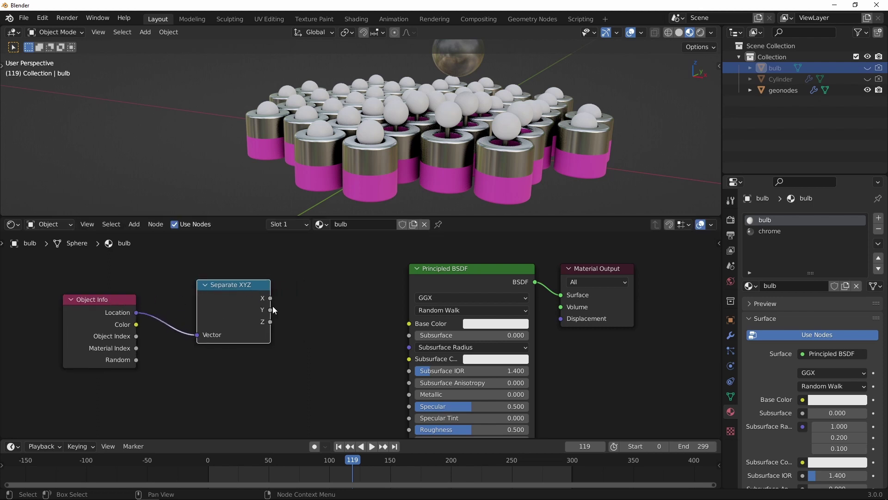
Step: Add a ColorRamp node before the Principled BSDF and space the Object Info and Separate XYZ nodes out ahead of it
key("shift+a")
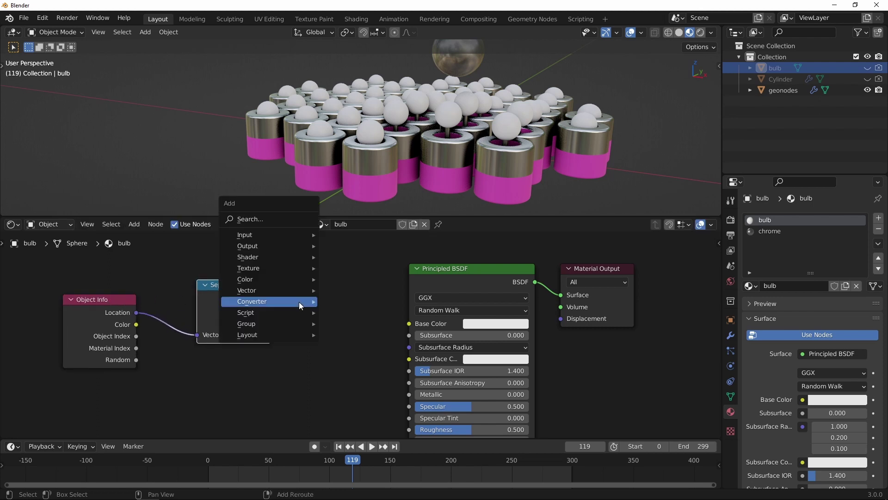
left_click(294, 220)
type("color")
key("Return")
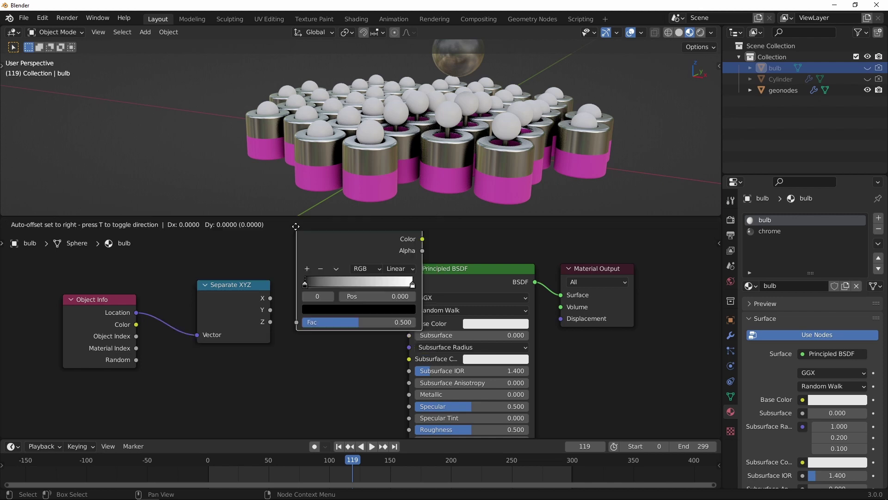
left_click(260, 265)
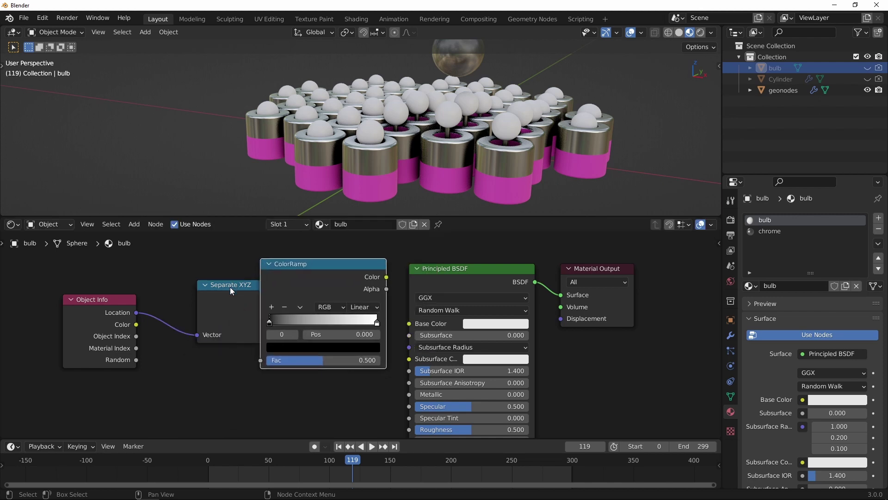
left_click_drag(111, 300, 77, 302)
left_click_drag(195, 294, 169, 295)
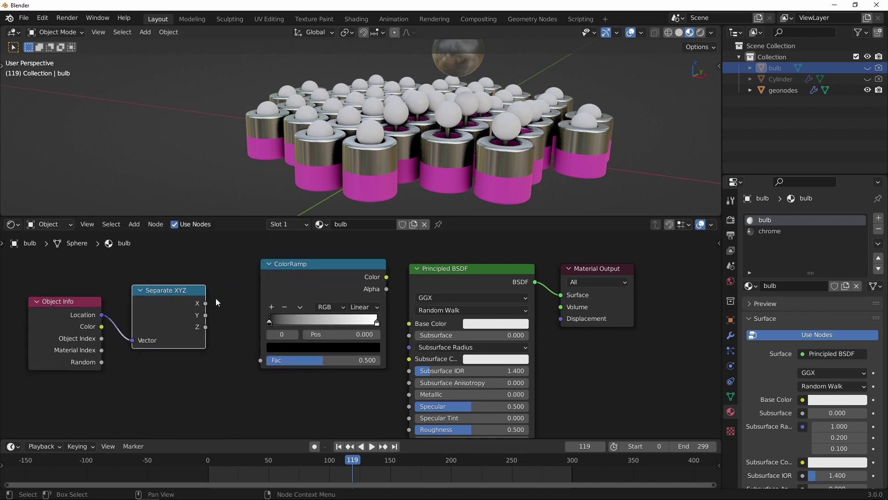
Step: Connect the Separate XYZ node's Z output to the ColorRamp's Fac and the ramp's Color to the Principled BSDF's Base Color
left_click_drag(206, 327, 220, 332)
left_click_drag(260, 359, 261, 359)
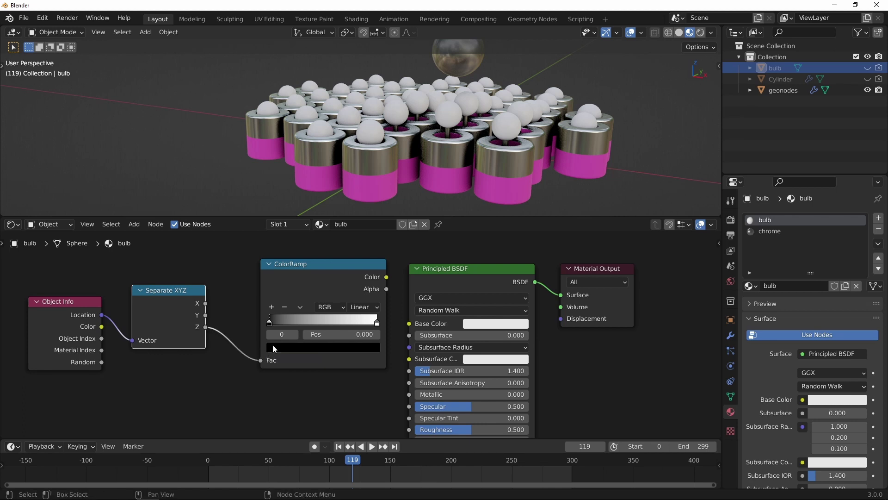
left_click_drag(335, 268, 320, 270)
left_click_drag(373, 279, 407, 324)
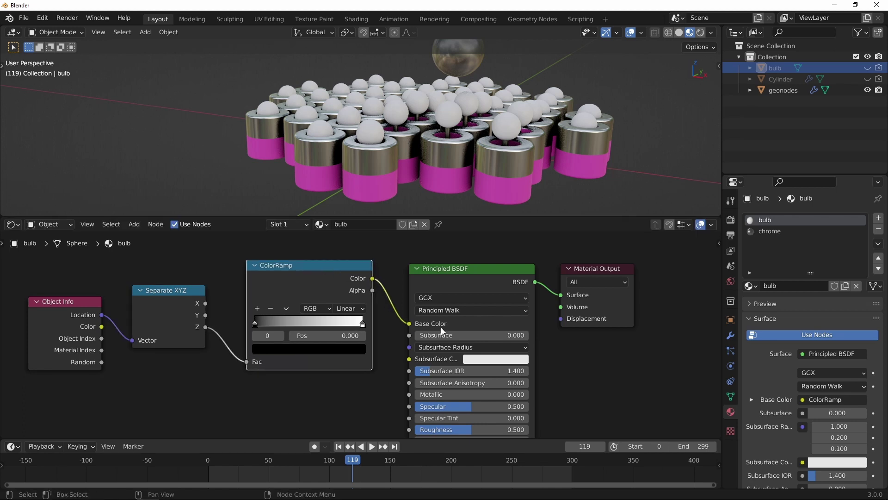
mouse_move(456, 167)
middle_mouse_down()
mouse_move(450, 146)
mouse_move(387, 116)
middle_mouse_up()
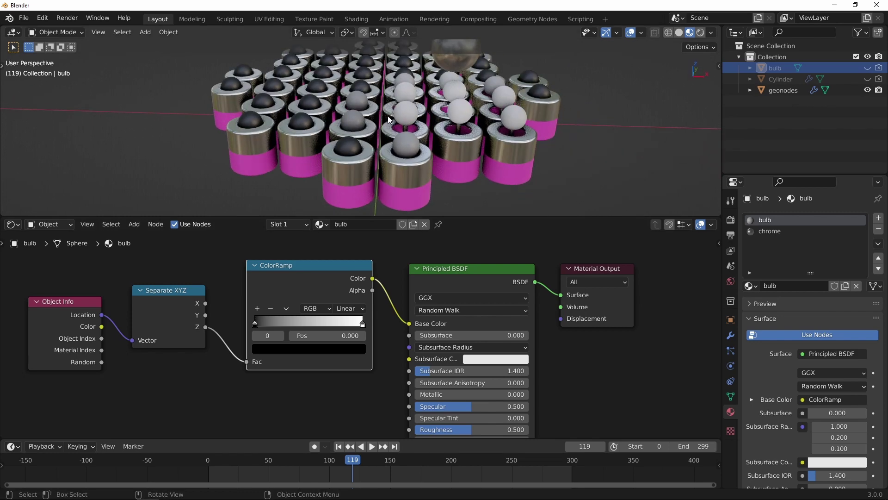
Step: Set the Principled BSDF's Roughness to 0.2
middle_click_drag(467, 356, 465, 267)
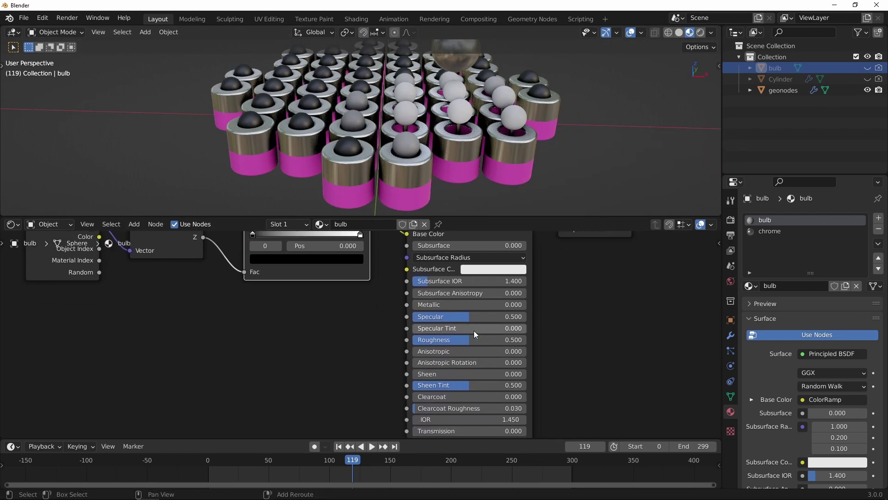
left_click(512, 341)
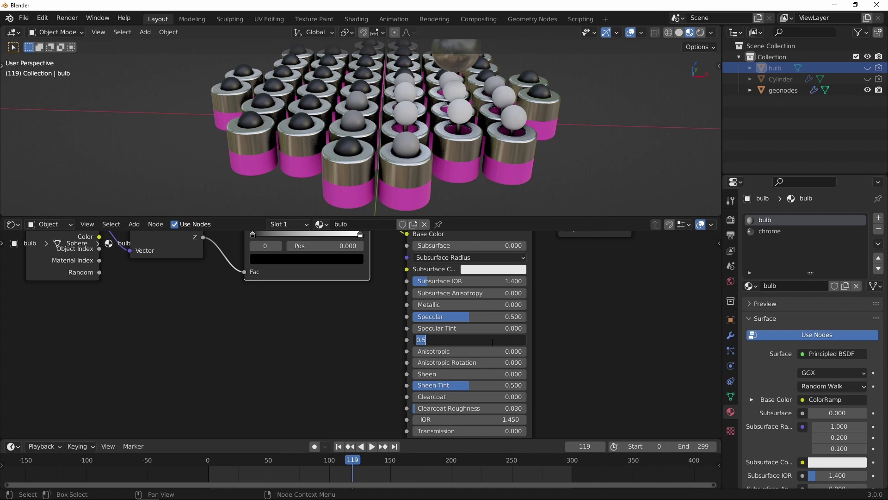
key("Return")
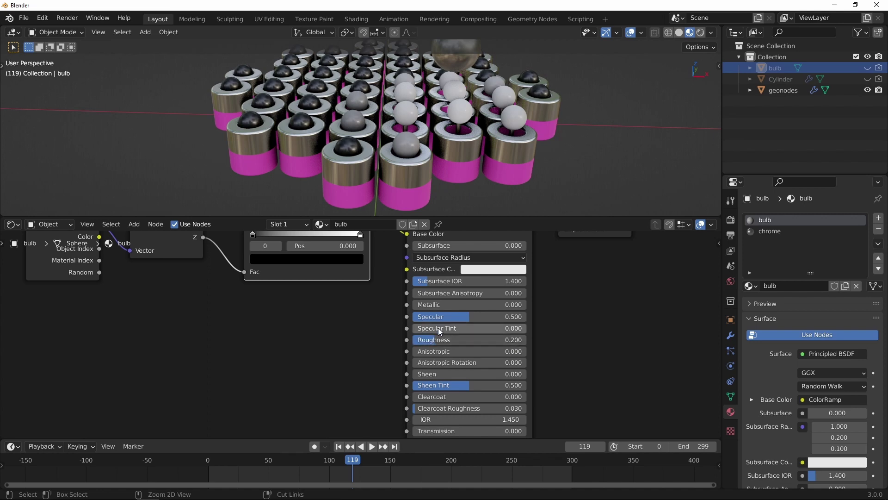
Step: Maximize the node editor and also connect the ColorRamp's Color output to the Principled BSDF's Emission input
middle_click_drag(364, 335, 431, 339, "ctrl")
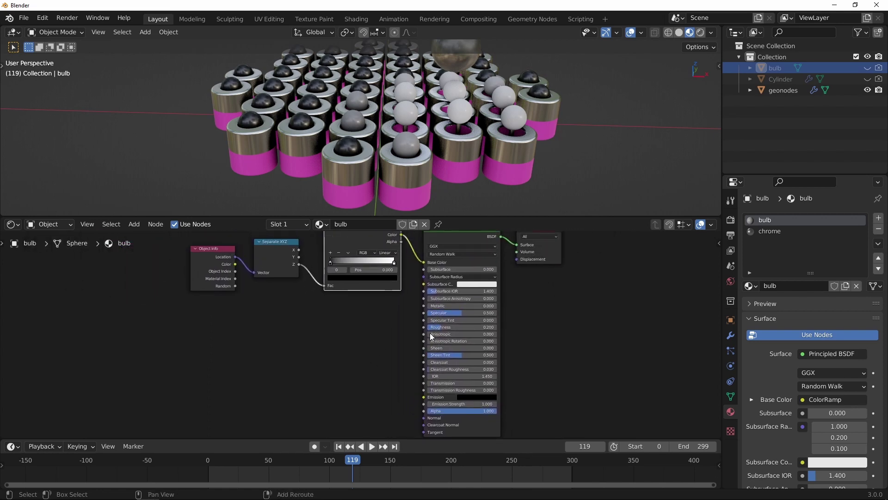
middle_click_drag(391, 293, 359, 294)
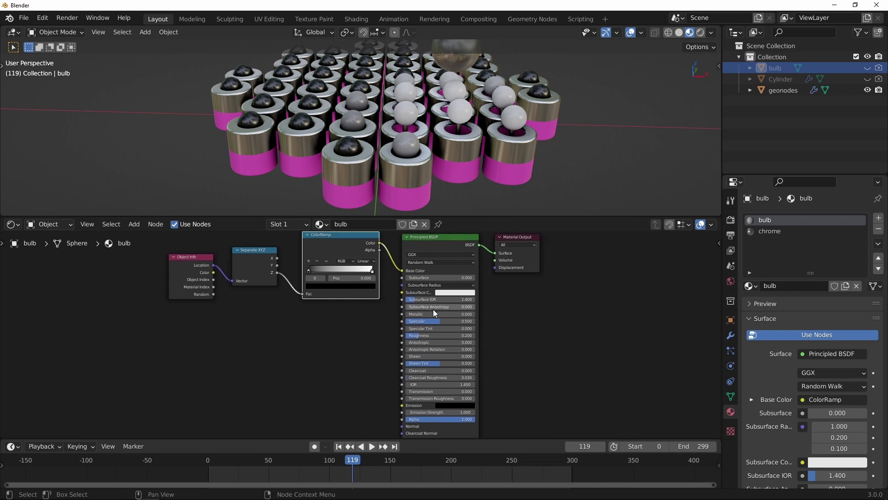
key("ctrl+space")
left_click_drag(433, 138, 411, 155)
middle_click_drag(428, 174, 488, 154, "ctrl")
middle_click_drag(488, 154, 434, 149)
left_click_drag(396, 109, 406, 149)
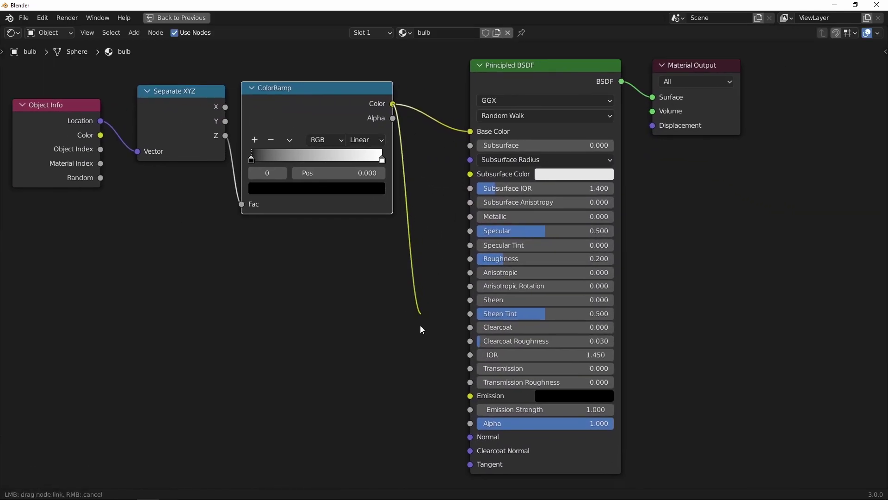
left_click_drag(420, 326, 470, 396)
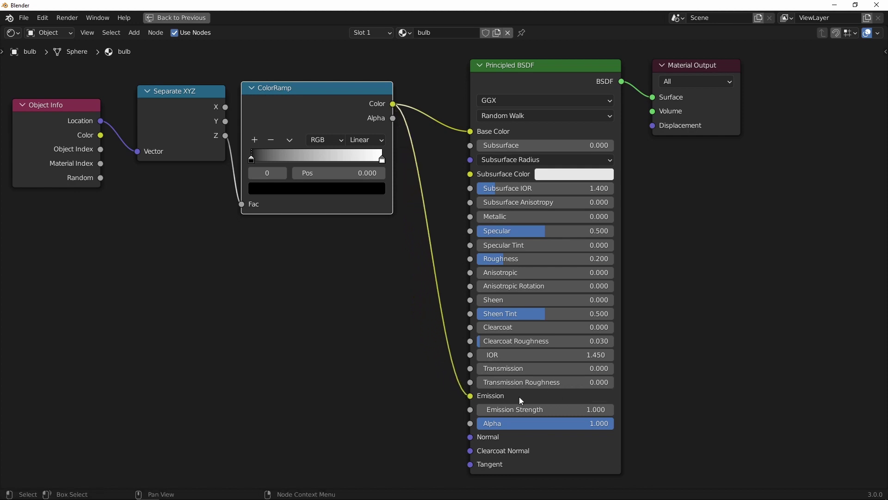
Step: Set the Principled BSDF's Emission Strength to 10 and restore the normal editor layout
left_click(587, 409)
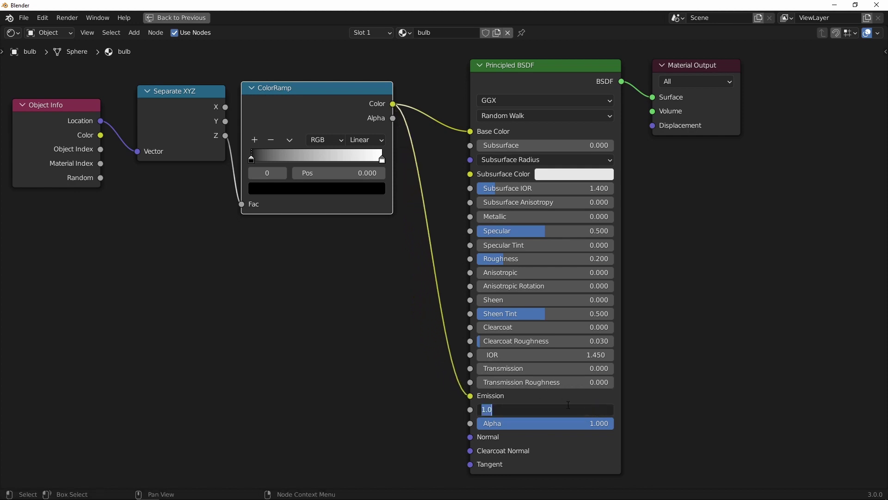
type("10")
key("Return")
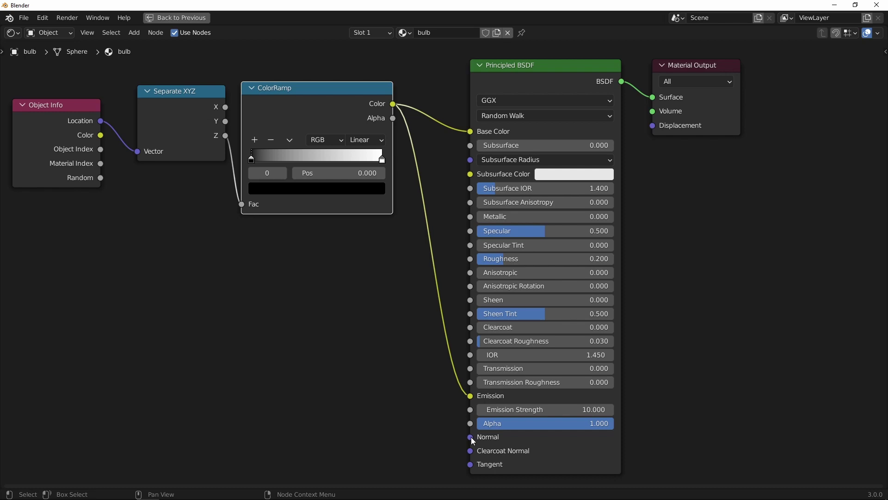
middle_click_drag(498, 285, 484, 304, "ctrl")
key("ctrl+space")
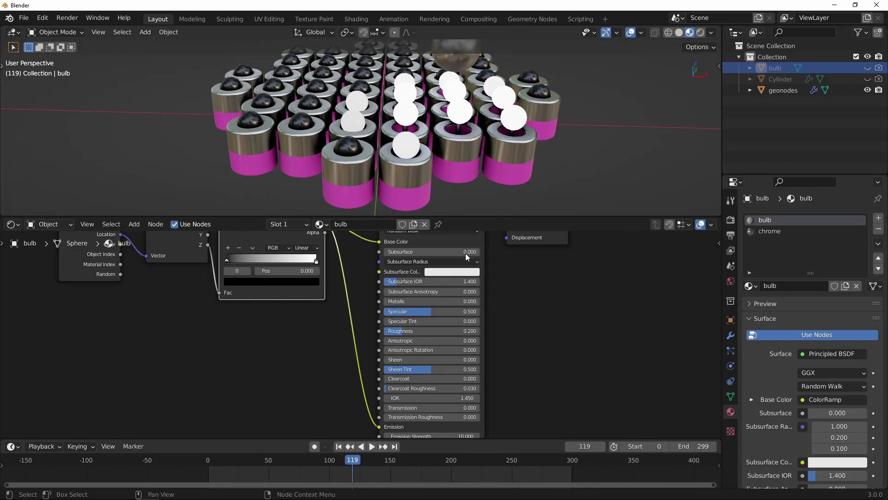
Step: Play the animation in a taller 3D viewport to examine the bulbs' glow under the circling sphere from several angles, and stop it
middle_click_drag(468, 151, 504, 149)
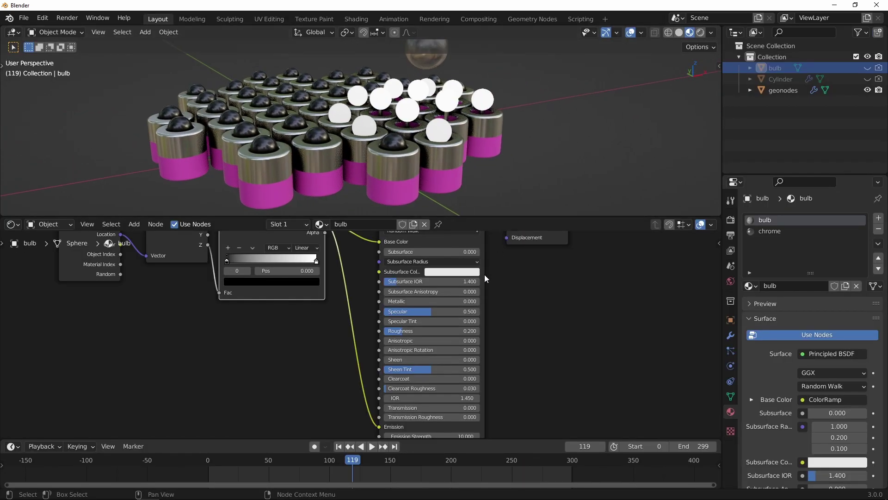
left_click(372, 448)
left_click_drag(504, 216, 503, 284)
middle_click_drag(515, 191, 489, 206)
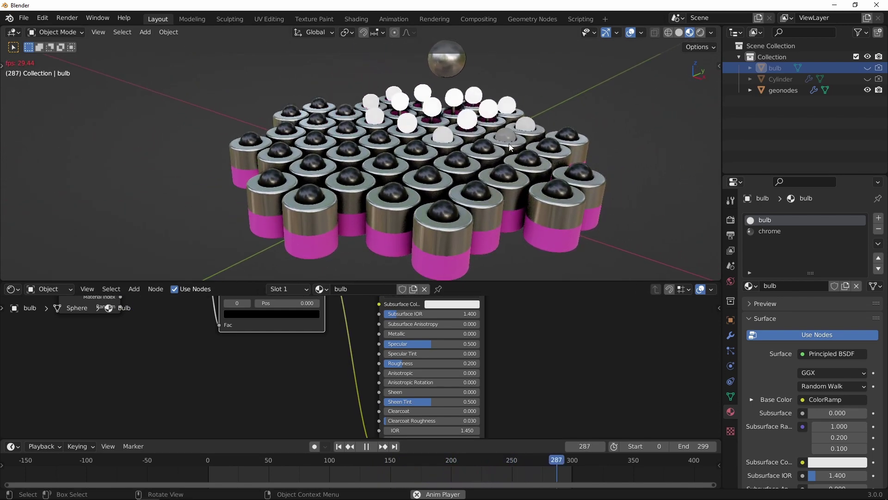
middle_click_drag(509, 143, 532, 101)
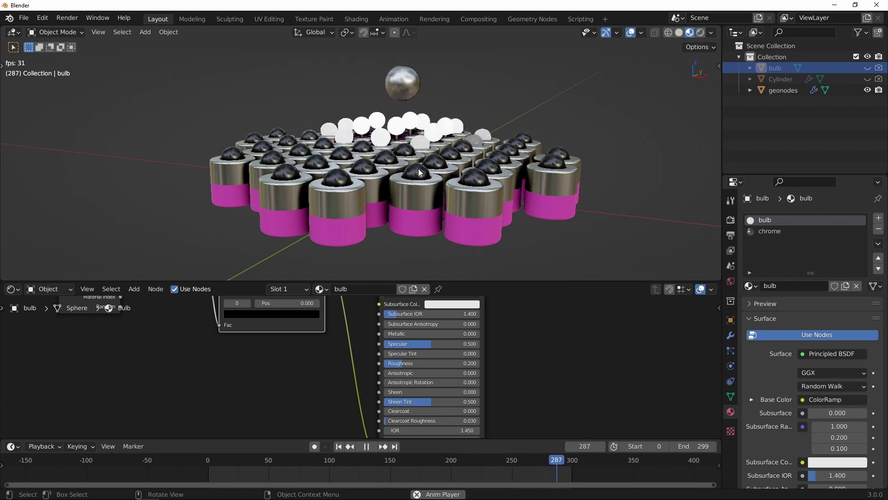
middle_click_drag(546, 143, 499, 143)
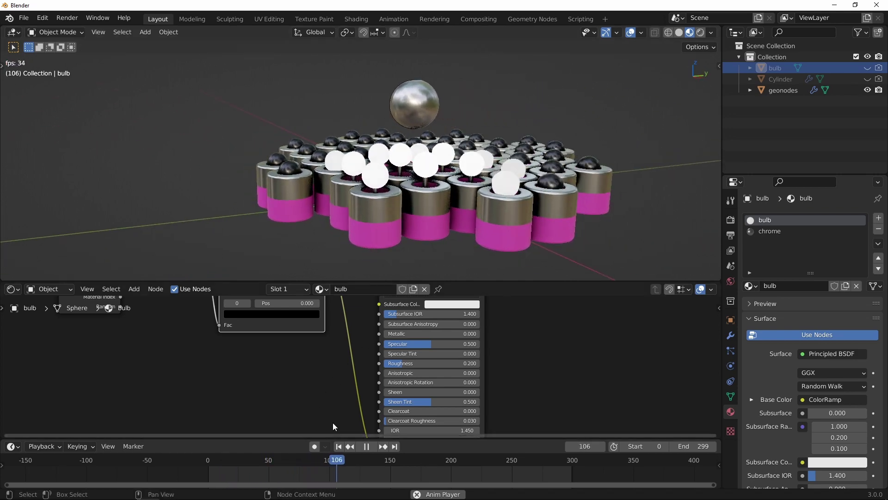
left_click(368, 448)
Step: Add a cube mesh at the centre of the cylinder grid and set its size to 50 m
middle_click_drag(431, 180, 369, 135, "ctrl")
key("shift+a")
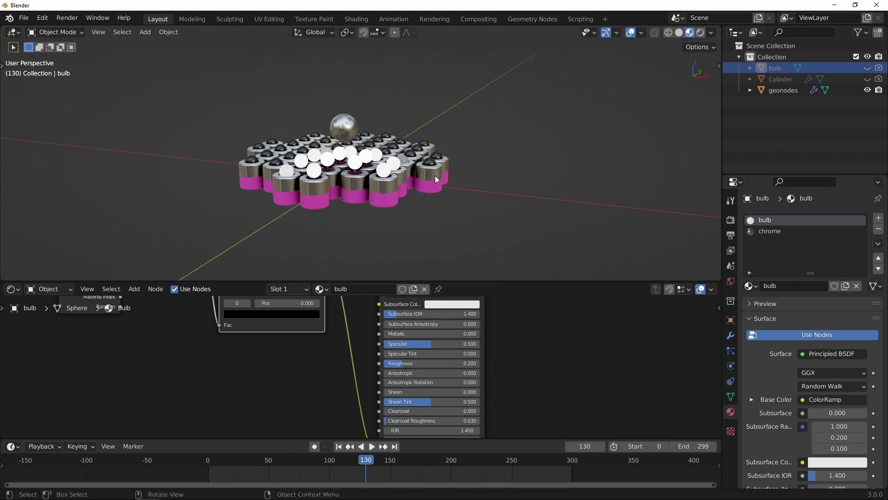
middle_click_drag(435, 175, 463, 164)
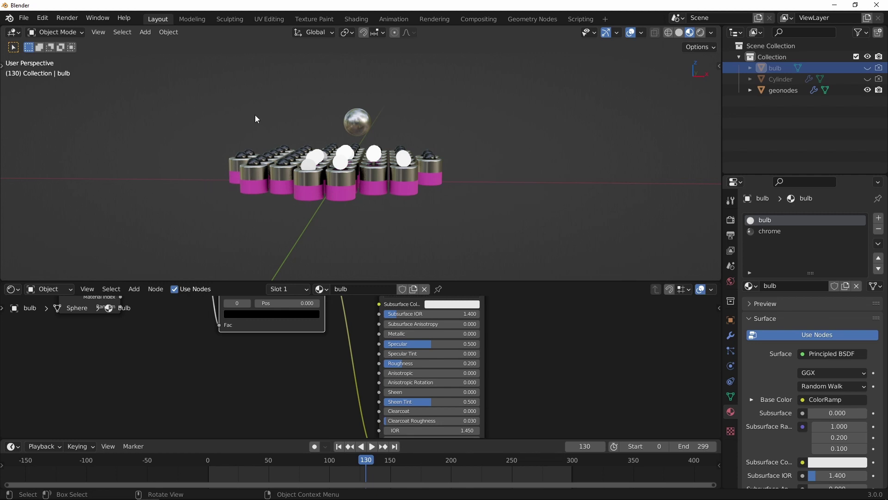
middle_click_drag(261, 180, 458, 184)
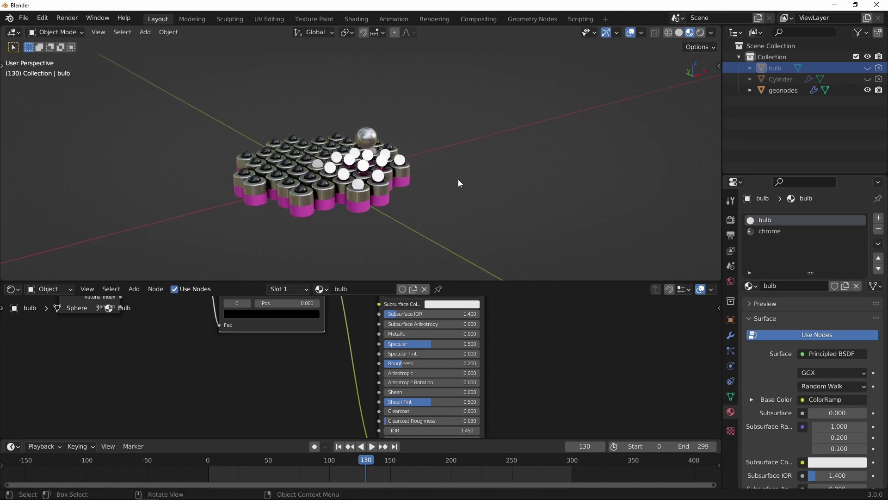
key("shift+a")
mouse_move(461, 165)
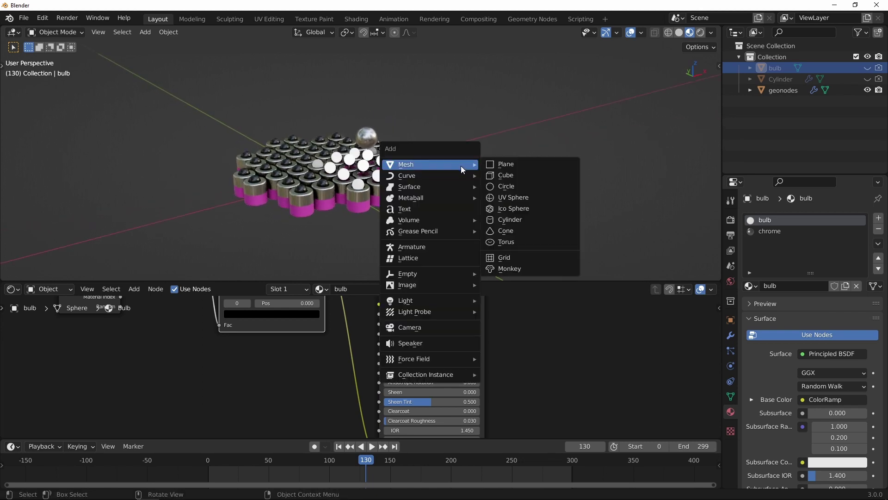
left_click(507, 176)
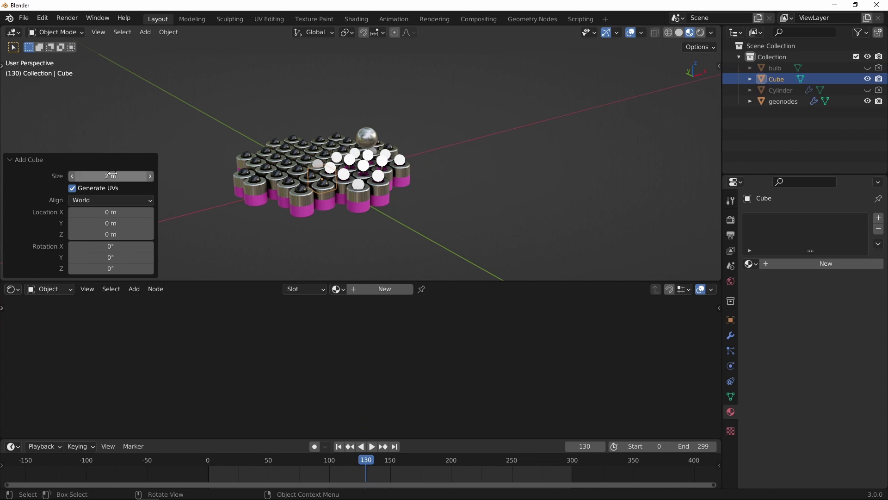
scroll(440, 159, "down", 3)
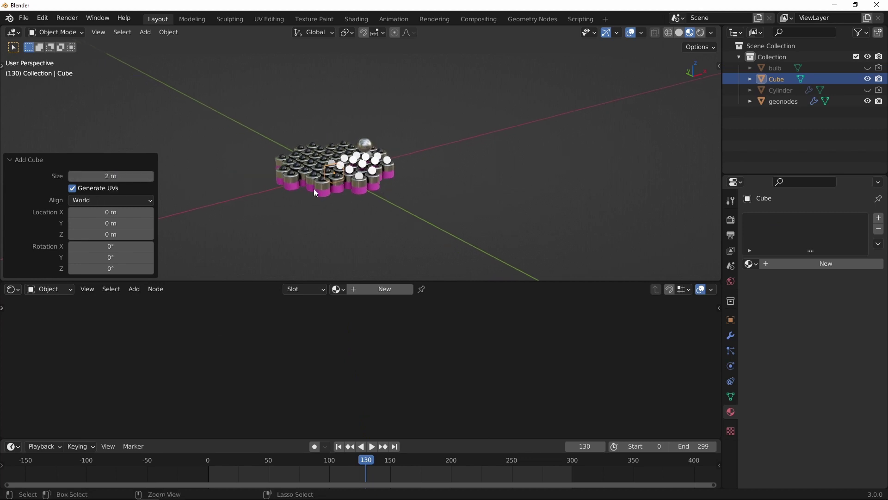
left_click(110, 176)
type("50")
key("Return")
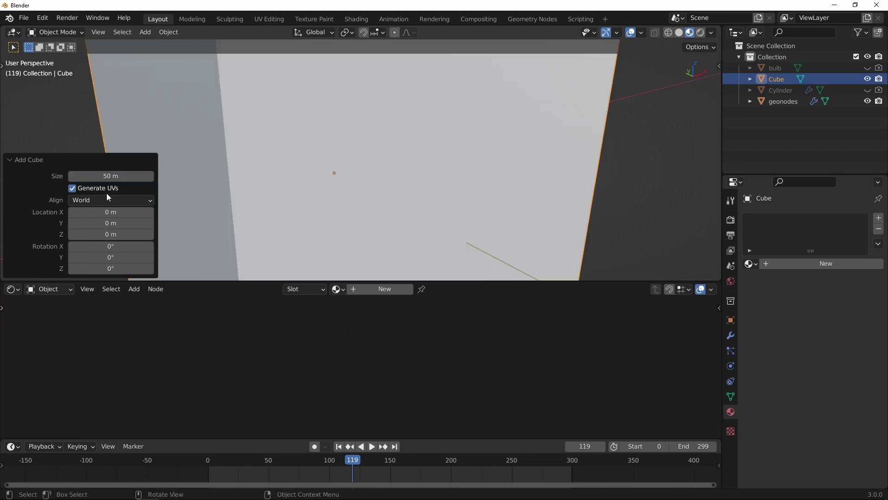
Step: Switch the viewport to wireframe and compare the cube's extent with the cylinder grid from the top and front
scroll(420, 215, "down", 8)
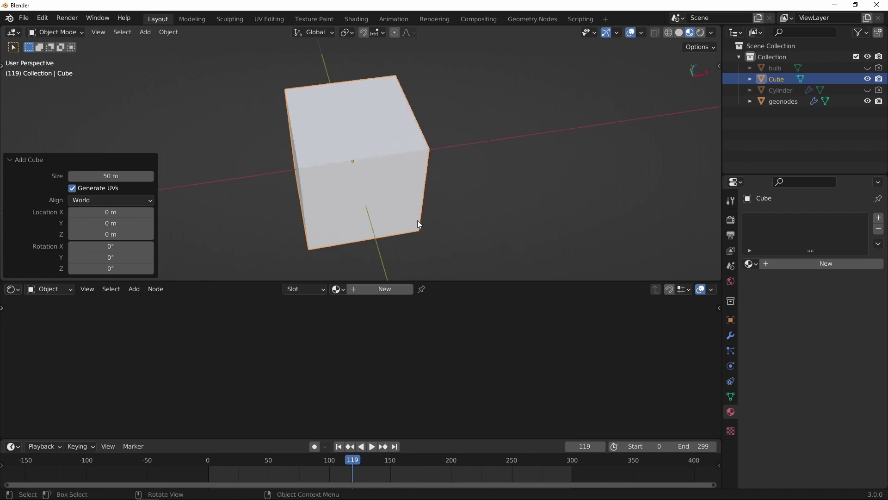
key("KP_7")
key("alt+z")
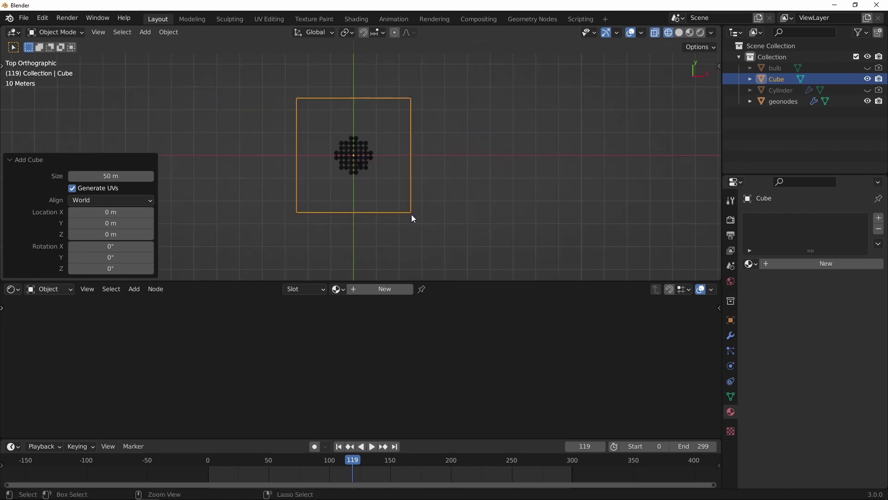
scroll(411, 185, "up", 1)
mouse_move(407, 166)
middle_mouse_down()
mouse_move(397, 192)
mouse_move(424, 100)
mouse_move(401, 176)
middle_mouse_up()
key("KP_1")
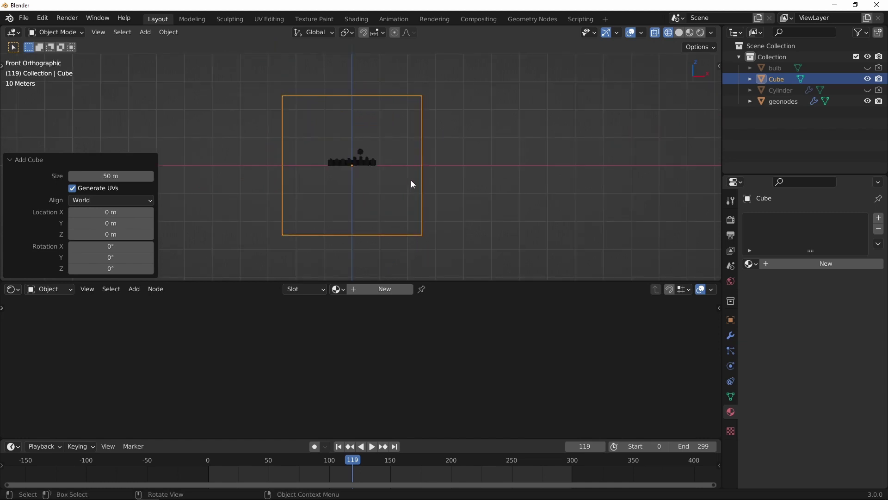
scroll(410, 171, "up", 2)
scroll(423, 154, "down", 2)
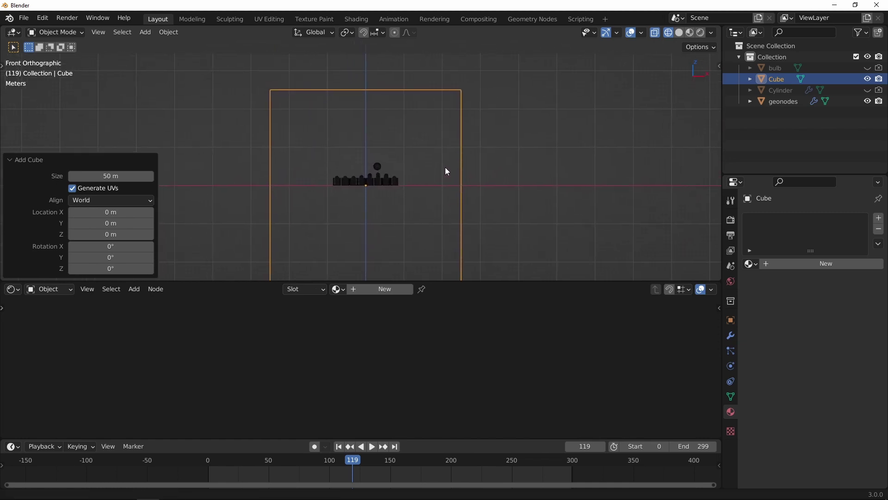
scroll(421, 171, "down", 2)
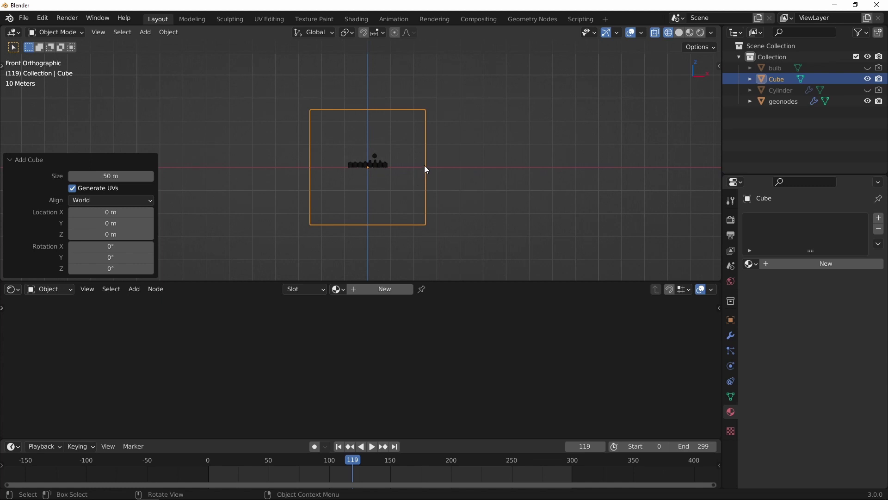
Step: In Edit Mode, select the cube's four bottom vertices from the front and set their median Z to 0 m
key("Tab")
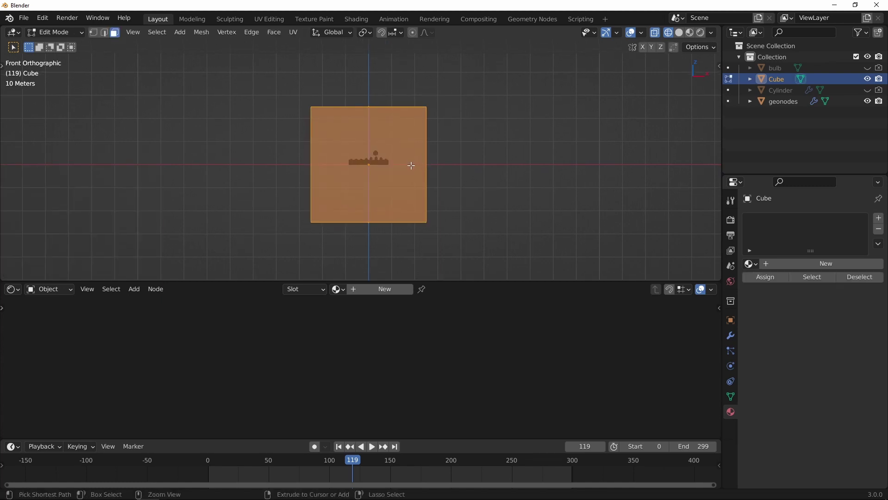
scroll(427, 156, "up", 1)
mouse_move(427, 155)
middle_mouse_down()
mouse_move(466, 178)
mouse_move(470, 165)
mouse_move(458, 158)
mouse_move(438, 173)
mouse_move(421, 162)
middle_mouse_up()
key("KP_1")
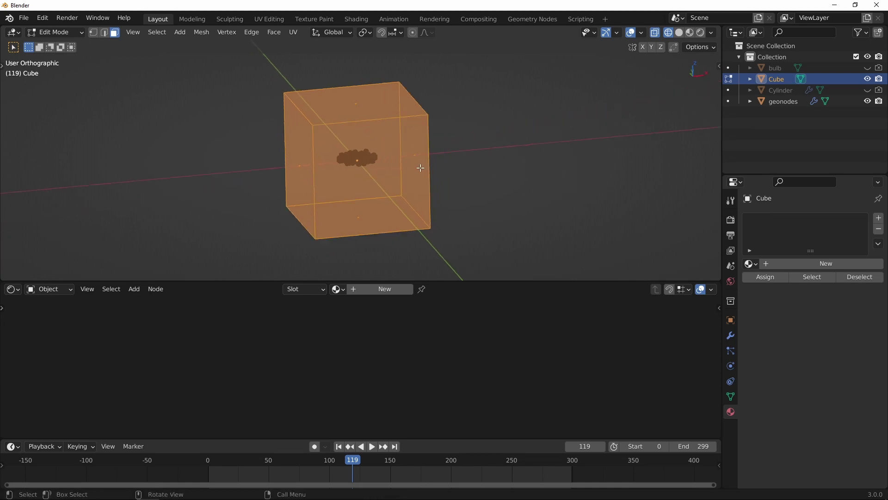
key("shift+z")
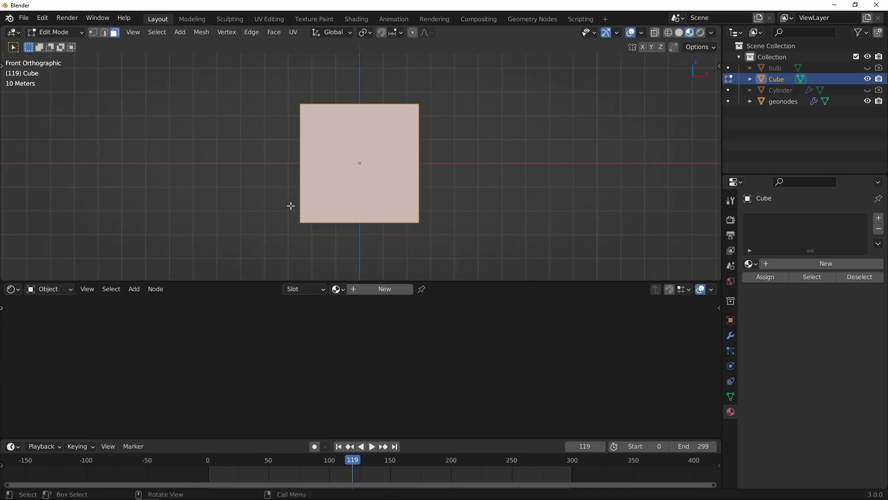
key("shift+z")
key("1")
left_click_drag(280, 207, 464, 232)
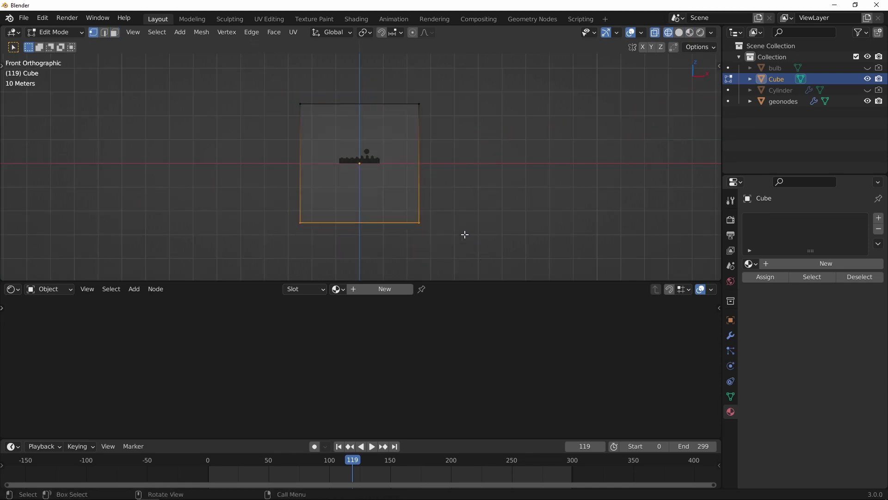
scroll(363, 194, "up", 3)
middle_click_drag(427, 169, 415, 179, "shift")
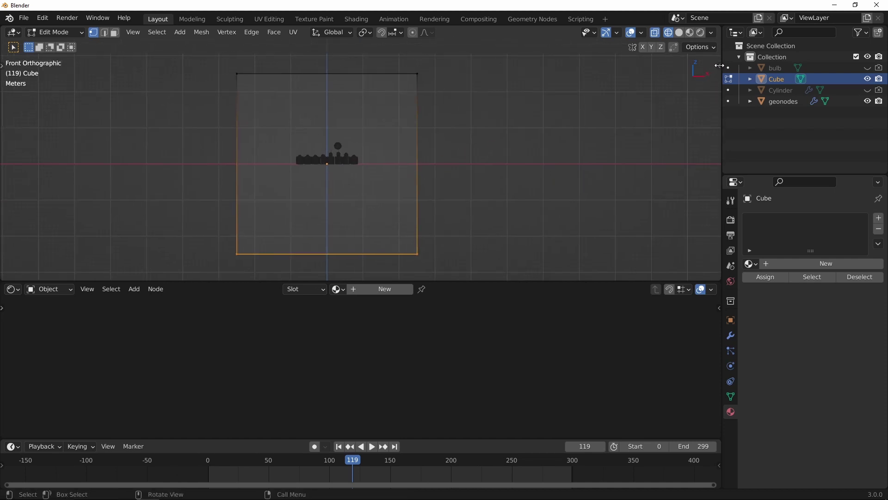
key("n")
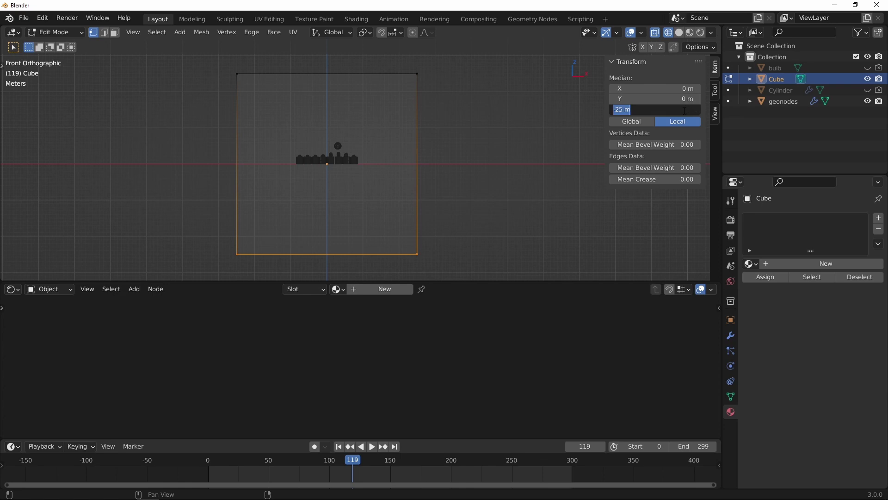
key("Return")
middle_click_drag(387, 138, 406, 167, "shift")
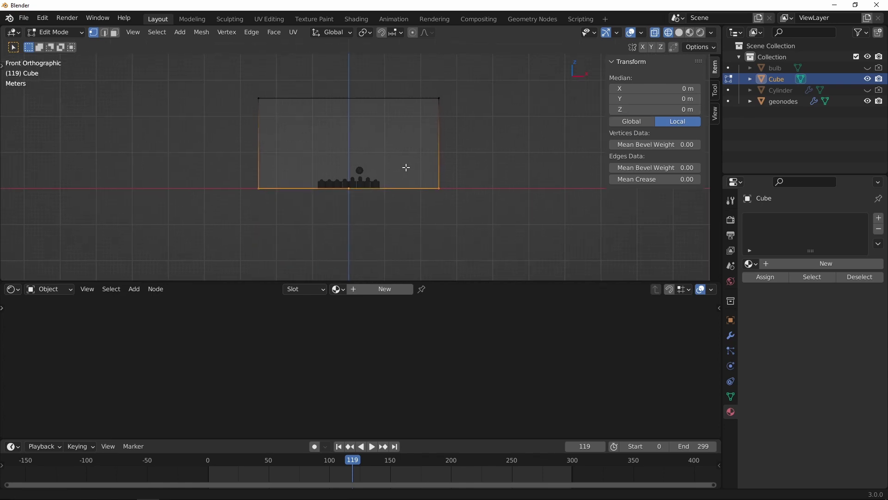
scroll(397, 146, "up", 2)
scroll(397, 146, "up", 1)
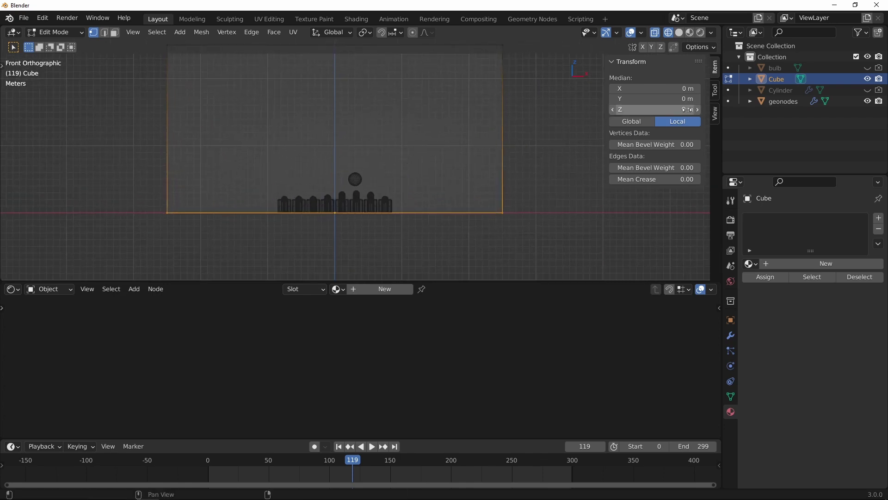
Step: Select the whole cube mesh and bevel its edges with a width of 5 m
middle_click_drag(426, 186, 448, 191)
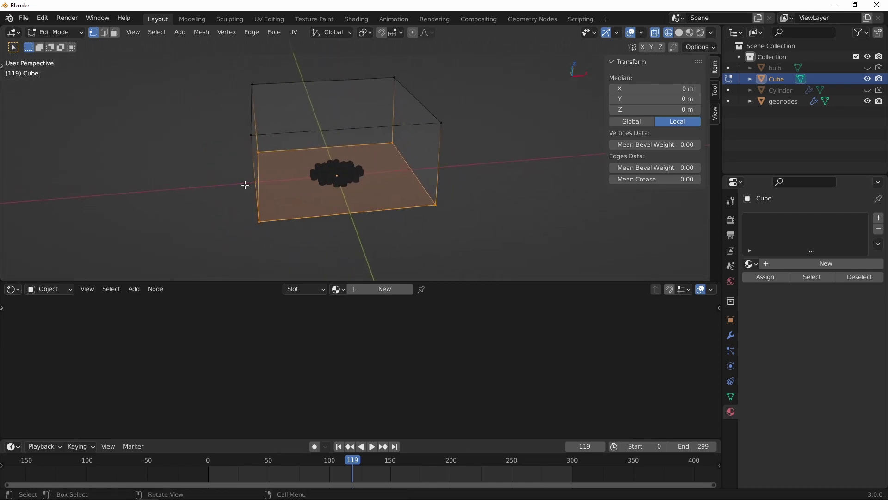
middle_click_drag(397, 171, 435, 179)
key("alt+a")
key("a")
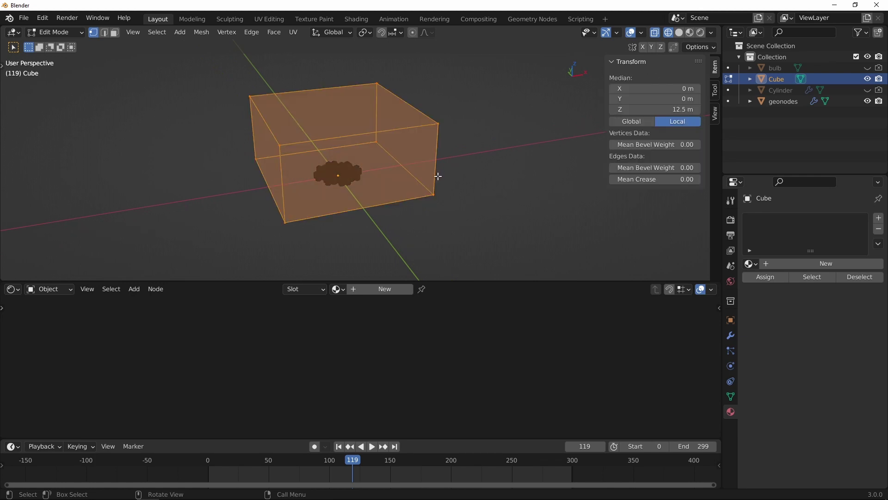
key("ctrl+b")
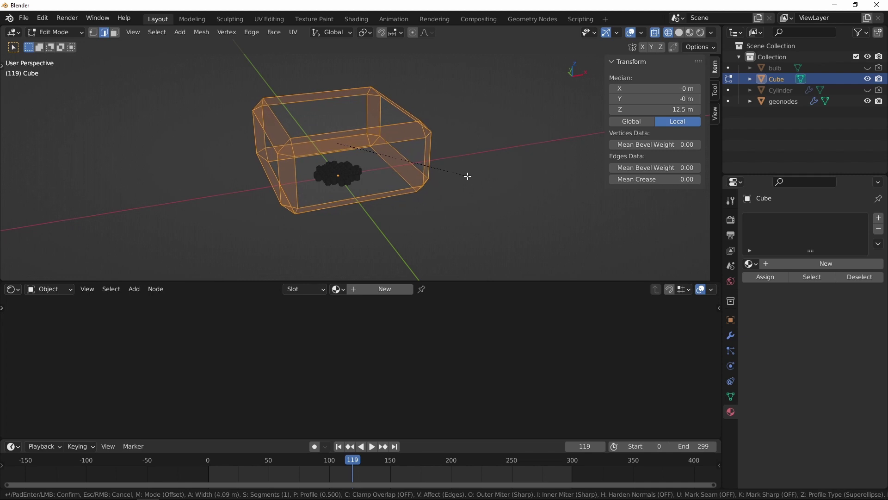
left_click(466, 176)
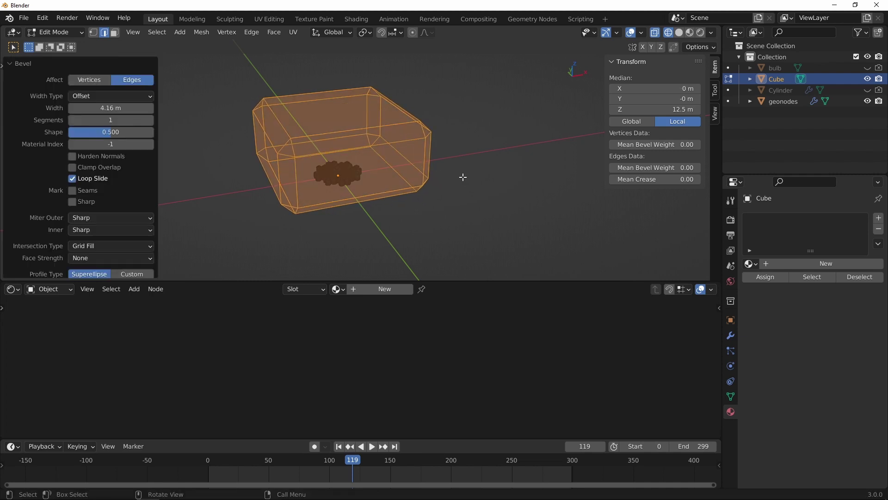
left_click(121, 109)
type("5")
key("Return")
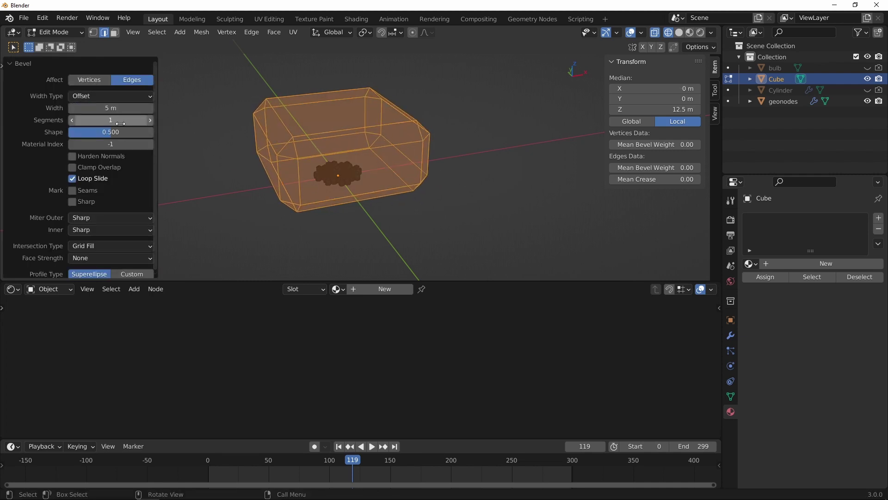
Step: Set the bevel's segments to 10 and collapse its settings
left_click(112, 121)
type("1")
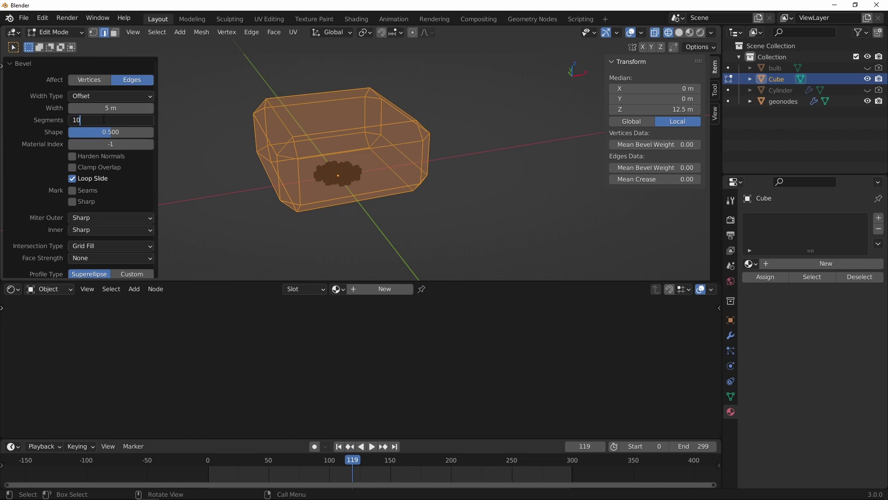
type("0")
key("Return")
left_click(14, 63)
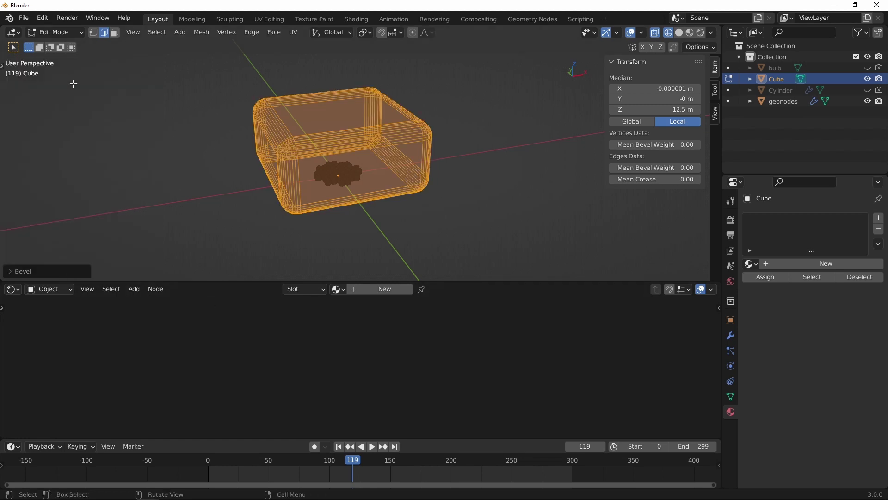
Step: From the front, select the vertices of the cube's rounded top and delete them to open the box
middle_click_drag(74, 84, 391, 194)
key("KP_1")
mouse_move(382, 162)
middle_mouse_down("ctrl")
mouse_move(365, 129)
mouse_move(391, 121)
mouse_move(369, 150)
middle_mouse_up("ctrl")
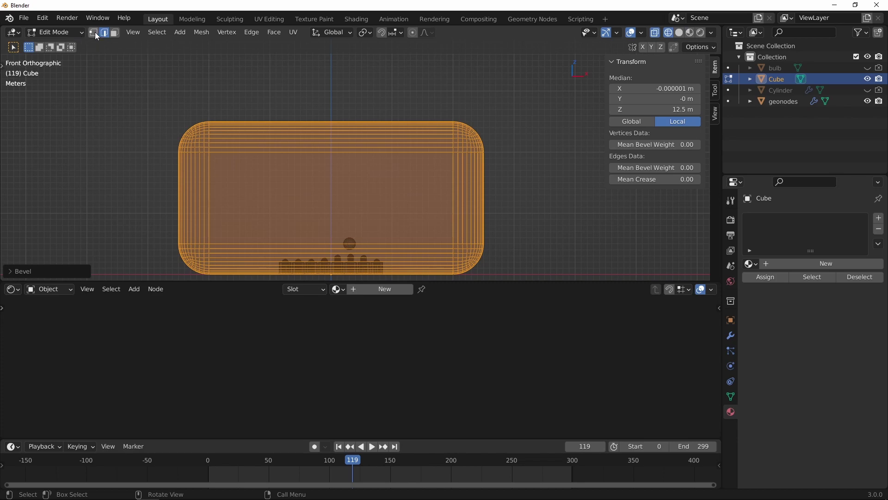
left_click_drag(148, 116, 516, 151)
scroll(509, 152, "up", 2)
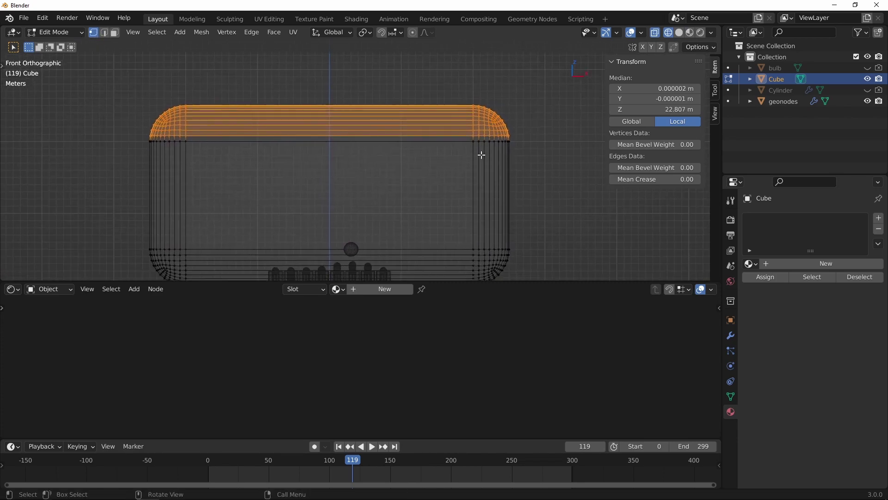
key("x")
left_click(490, 162)
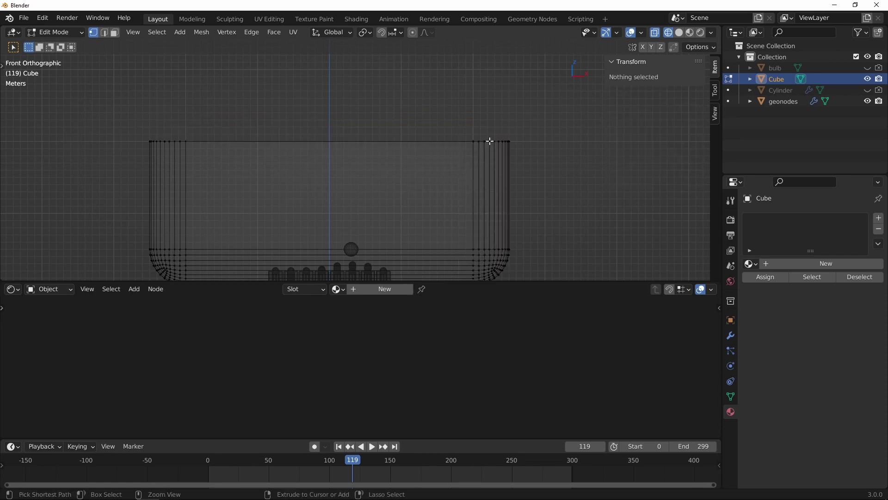
Step: Restore material preview shading, return to Object Mode and shade the open box smooth
scroll(462, 152, "down", 3)
mouse_move(454, 167)
middle_mouse_down()
mouse_move(472, 212)
mouse_move(465, 183)
mouse_move(472, 153)
middle_mouse_up()
key("shift+z")
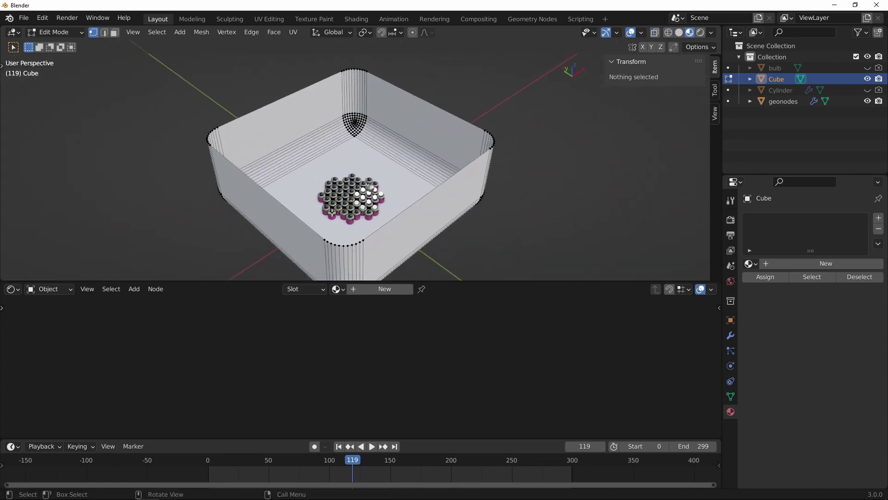
middle_click_drag(422, 171, 403, 166)
key("Tab")
left_click(168, 33)
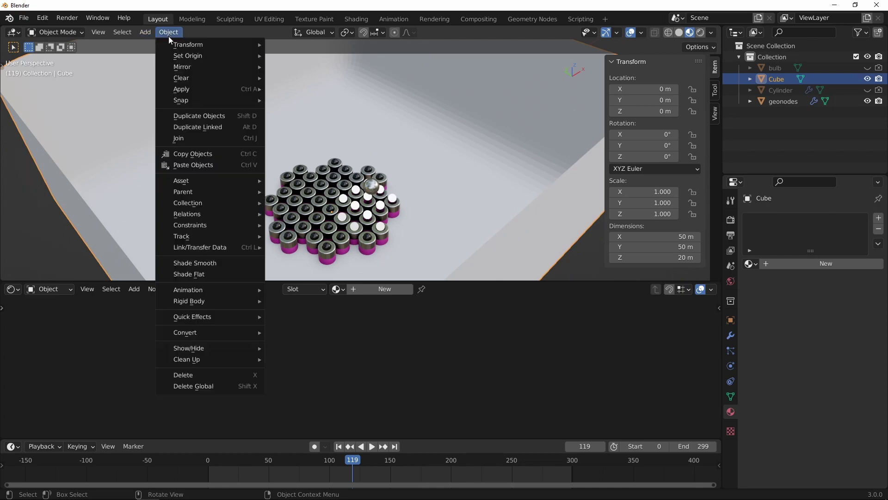
Step: Set the open box's origin to the 3D cursor
middle_click_drag(344, 207, 409, 141, "ctrl")
middle_click_drag(406, 166, 417, 137)
middle_click_drag(384, 181, 266, 142, "shift")
middle_click_drag(324, 169, 223, 80, "ctrl")
key("KP_7")
left_click(169, 32)
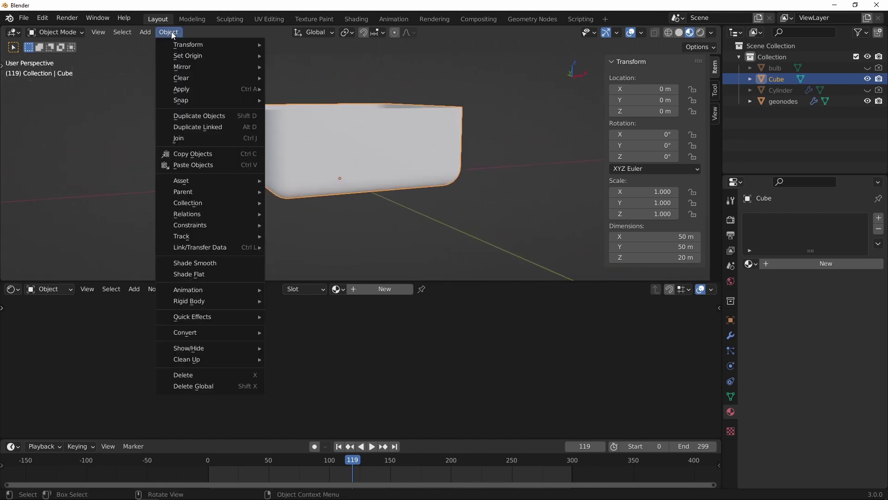
mouse_move(236, 56)
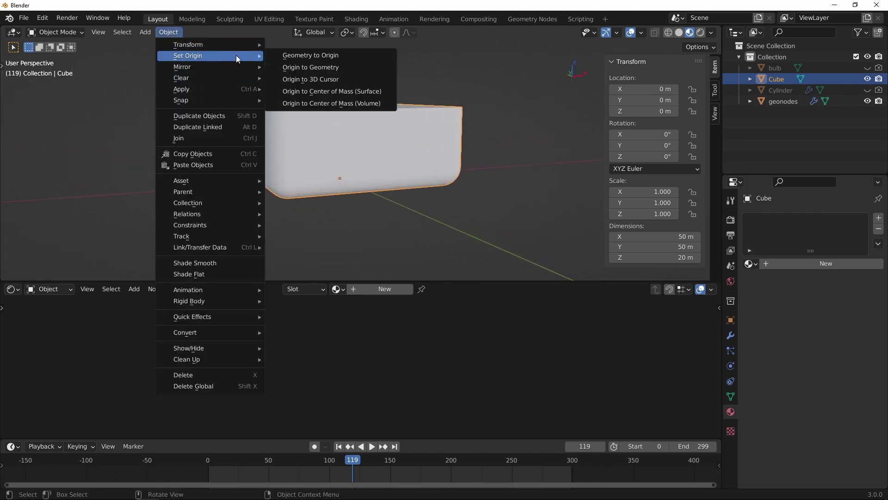
left_click(323, 79)
Step: Scale the open box uniformly by a factor of 2 around the cylinder grid
middle_click_drag(327, 98, 389, 194)
key("s")
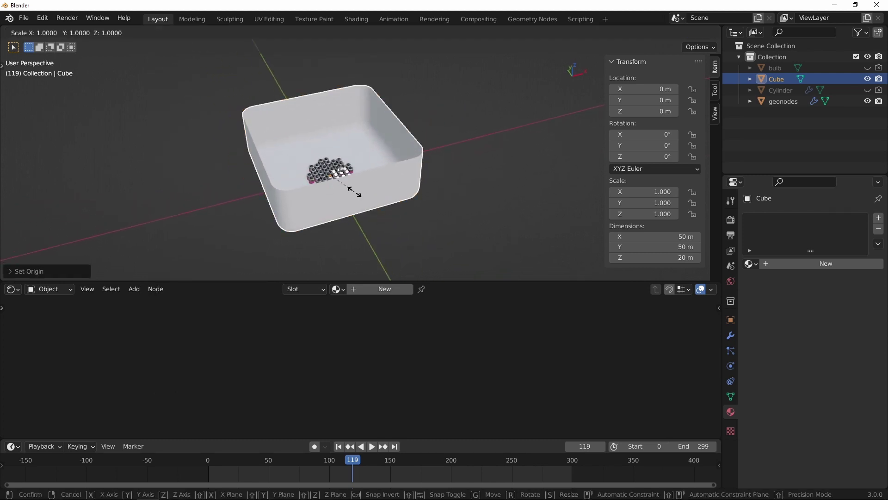
key("2")
key("Return")
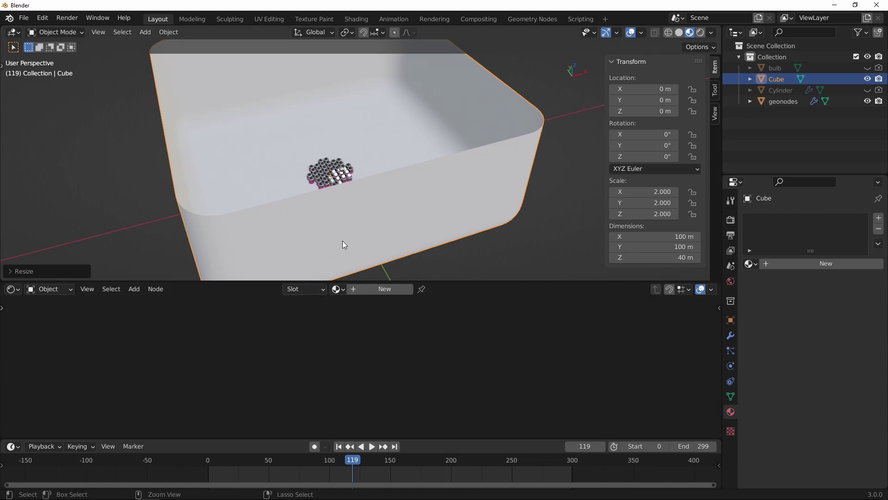
Step: Create a new material named floor for the open box
scroll(346, 119, "up", 10)
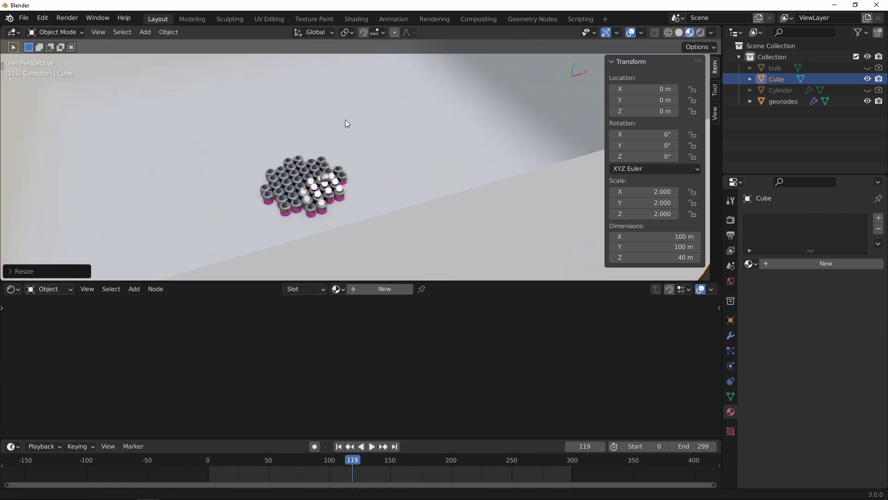
middle_click_drag(337, 111, 447, 77, "shift")
middle_click_drag(393, 120, 418, 83)
middle_click_drag(370, 144, 434, 70, "shift")
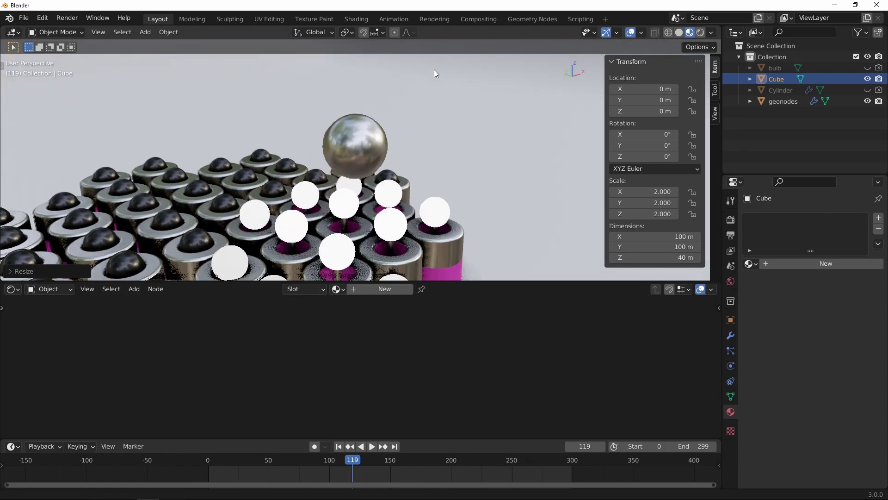
middle_click_drag(433, 153, 418, 94, "shift")
scroll(389, 132, "down", 4)
middle_click_drag(389, 131, 388, 141)
middle_click_drag(388, 142, 408, 140, "shift")
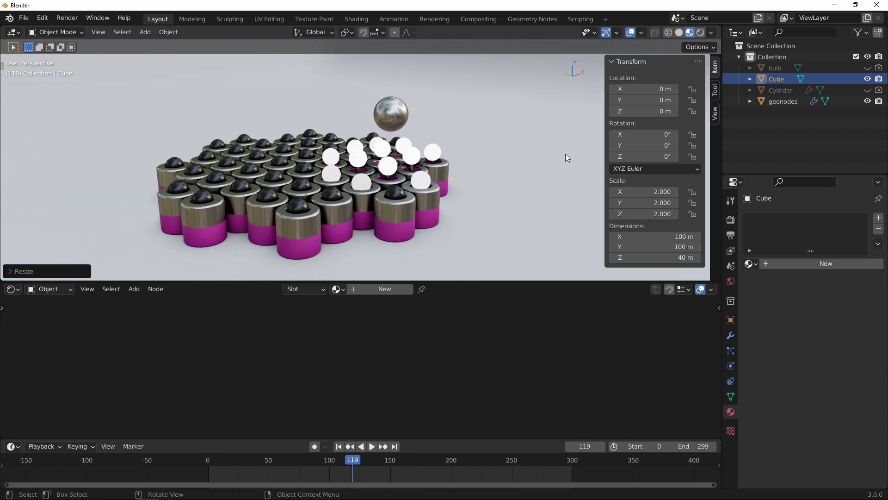
left_click(788, 264)
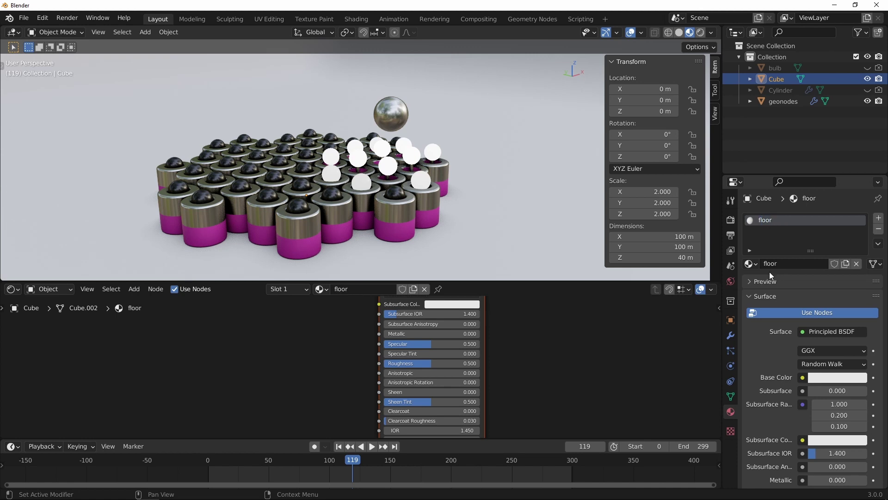
Step: Darken the floor material's base color to mid grey and set its roughness to 0.2
scroll(751, 358, "down", 1)
left_click(824, 356)
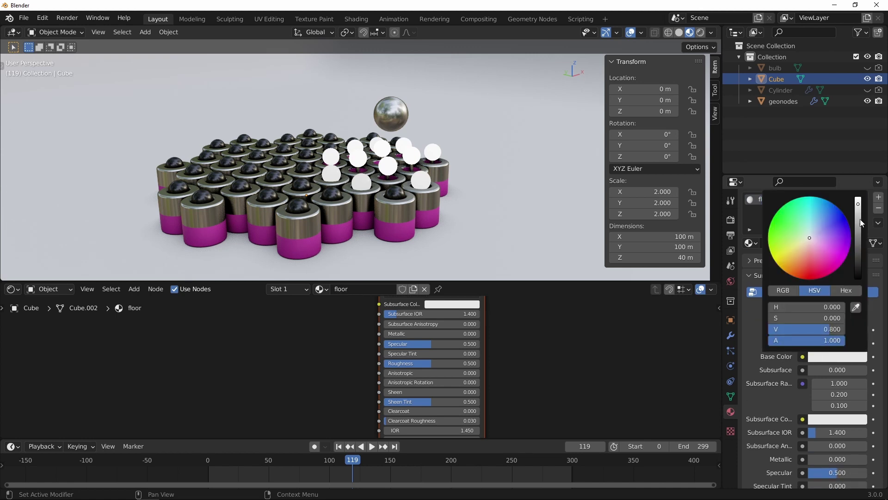
left_click_drag(860, 222, 859, 237)
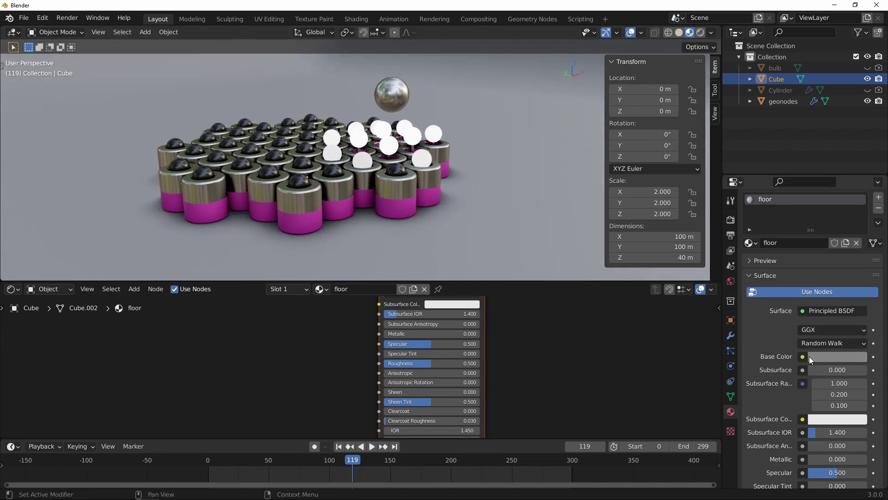
scroll(776, 318, "down", 6)
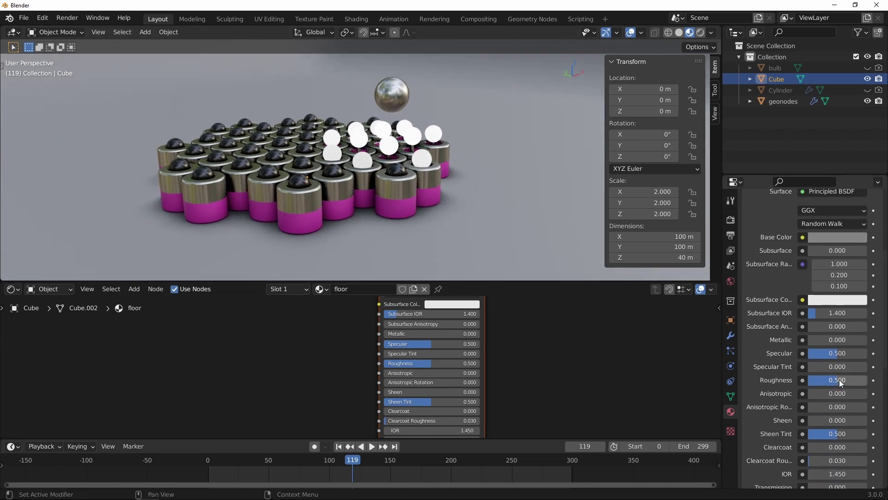
left_click(839, 380)
type(".2")
key("Return")
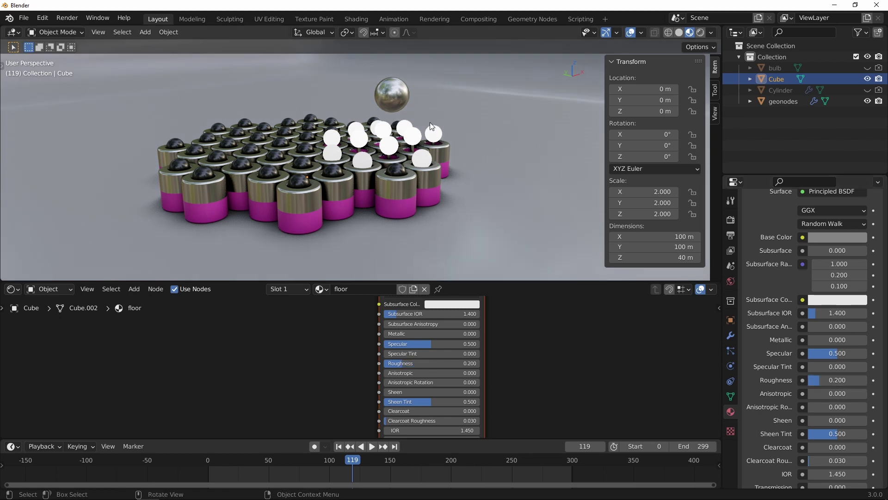
middle_click_drag(429, 122, 396, 129)
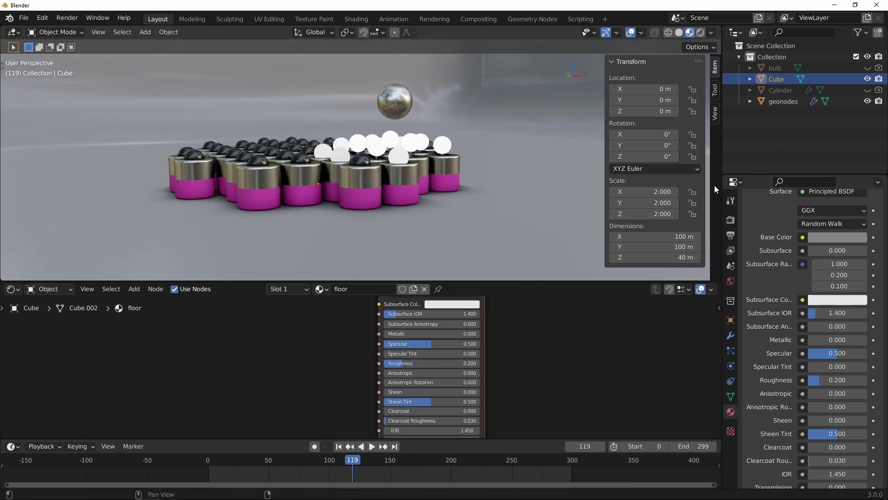
Step: Enable Screen Space Reflections in the Eevee render settings
left_click(731, 220)
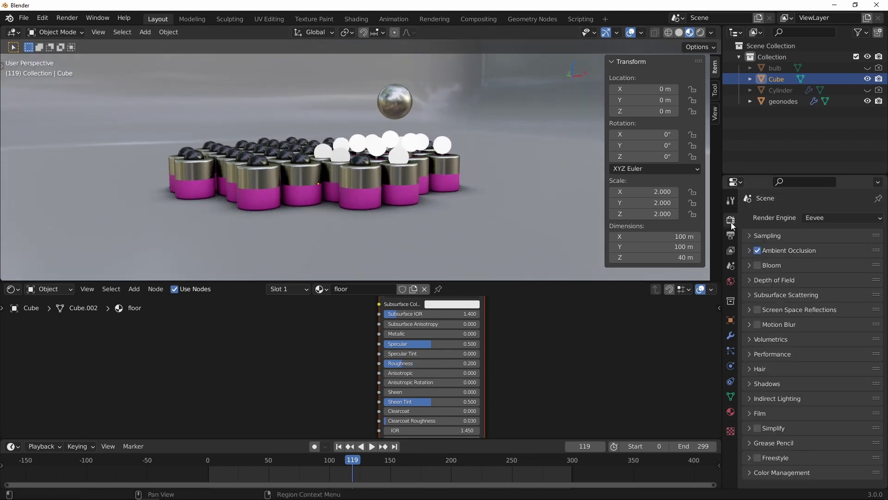
left_click(757, 310)
scroll(467, 159, "up", 4)
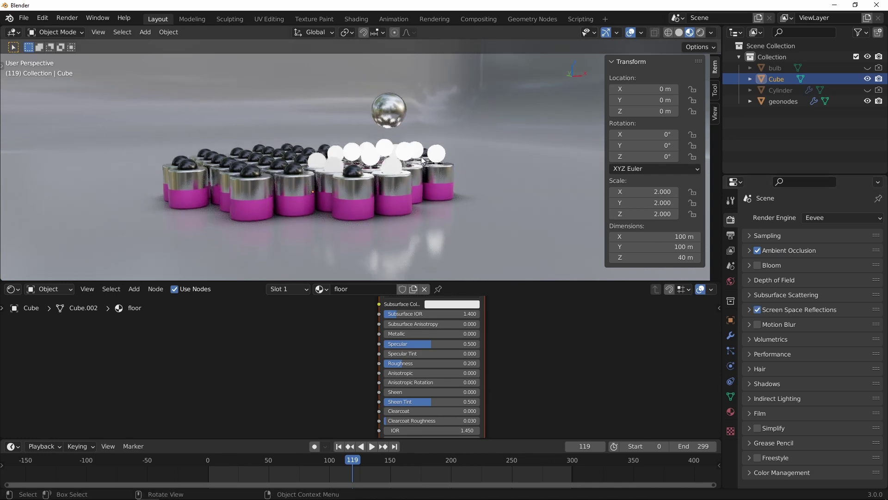
middle_click_drag(430, 132, 521, 141)
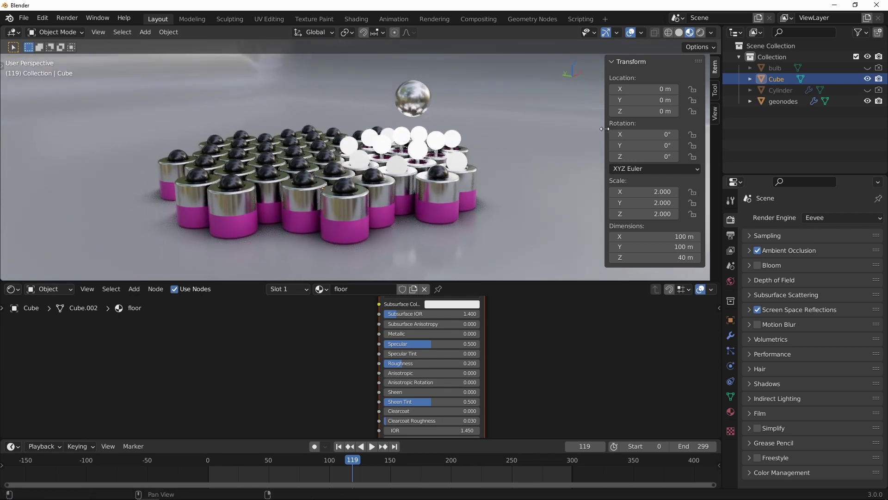
Step: Add a camera to the scene and switch the viewport to the camera view
left_click_drag(605, 129, 768, 138)
middle_click_drag(541, 154, 555, 151, "shift")
middle_click_drag(500, 323, 454, 352, "ctrl")
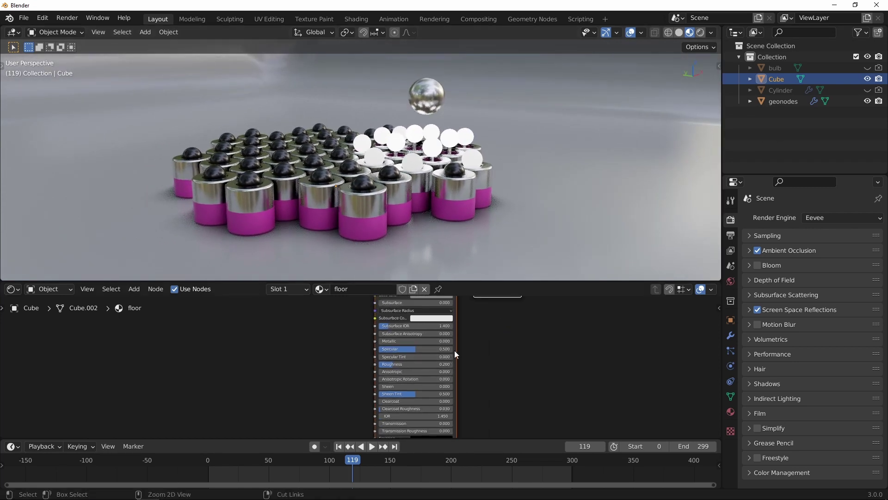
middle_click_drag(463, 310, 410, 339)
middle_click_drag(471, 185, 483, 194, "shift")
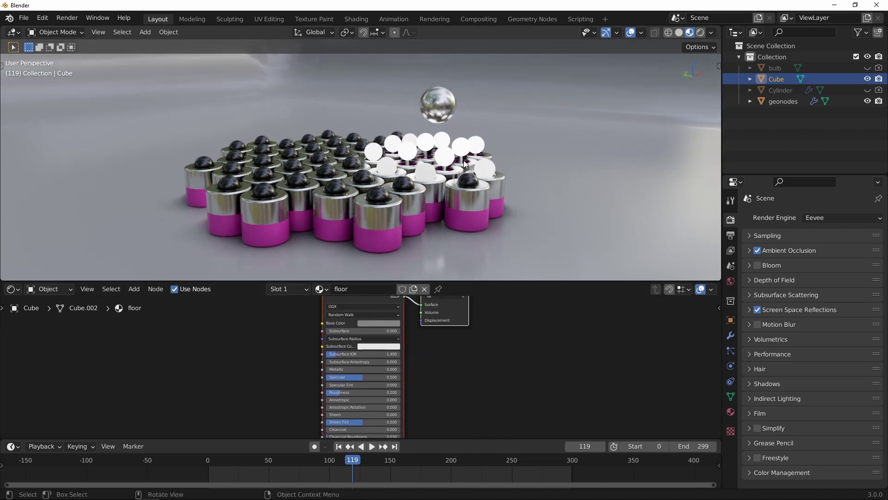
key("shift+a")
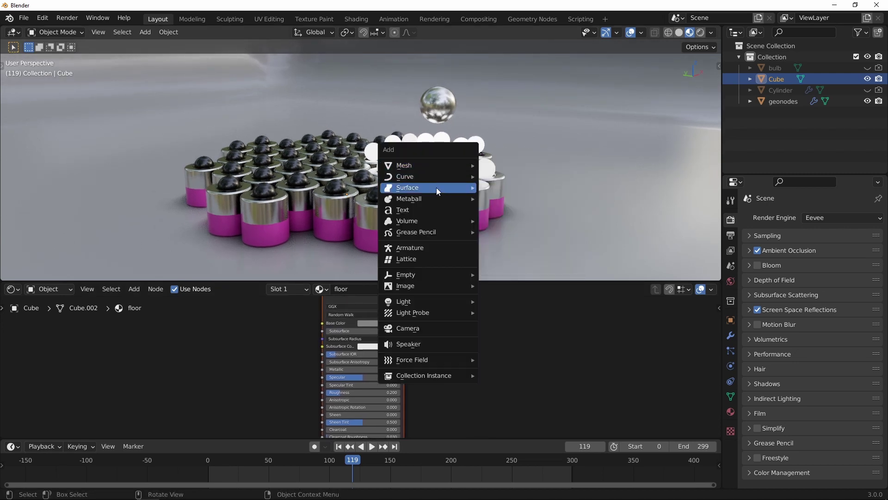
left_click(426, 329)
key("KP_0")
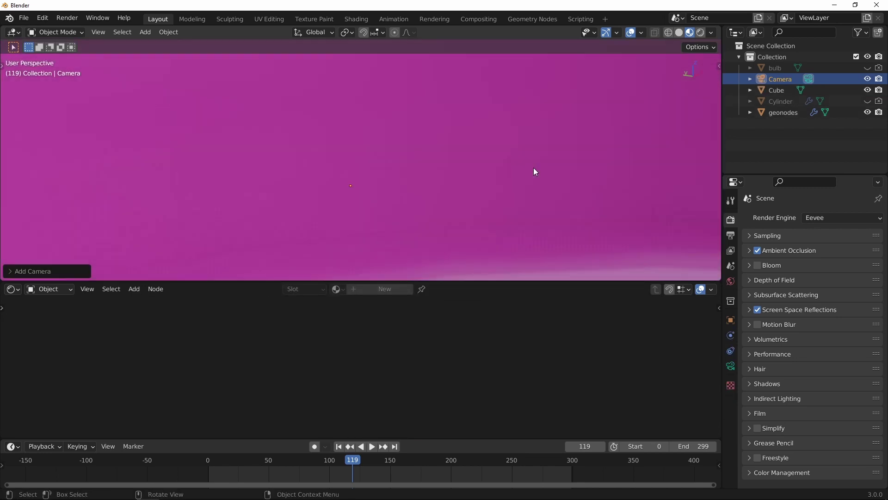
Step: Lock the camera to the view and move it so the cylinder grid and floating sphere fill the frame
left_click(718, 65)
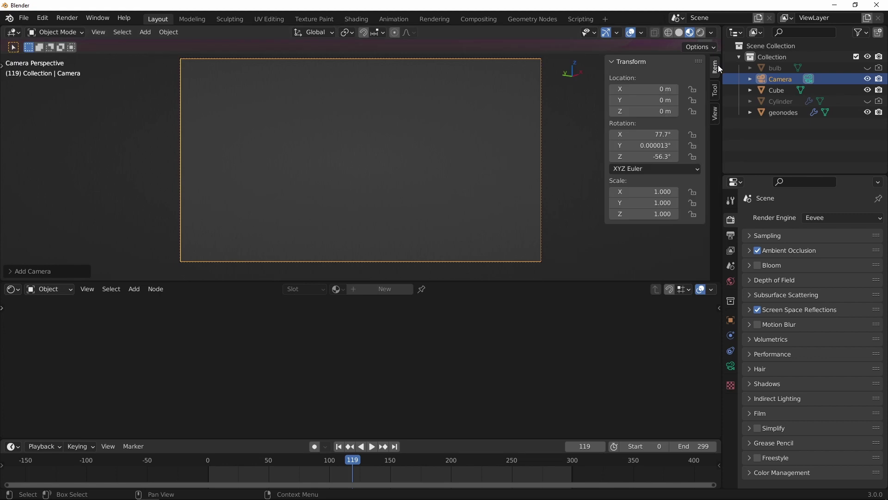
left_click(714, 93)
left_click(715, 113)
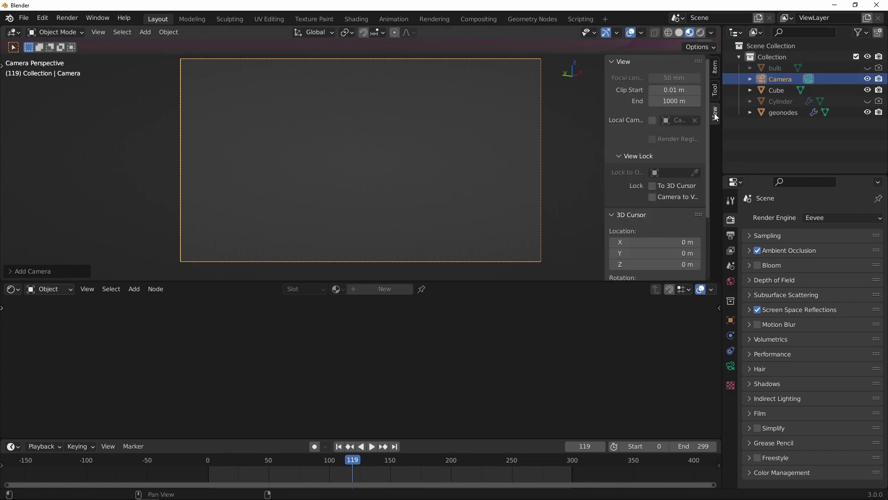
left_click(653, 197)
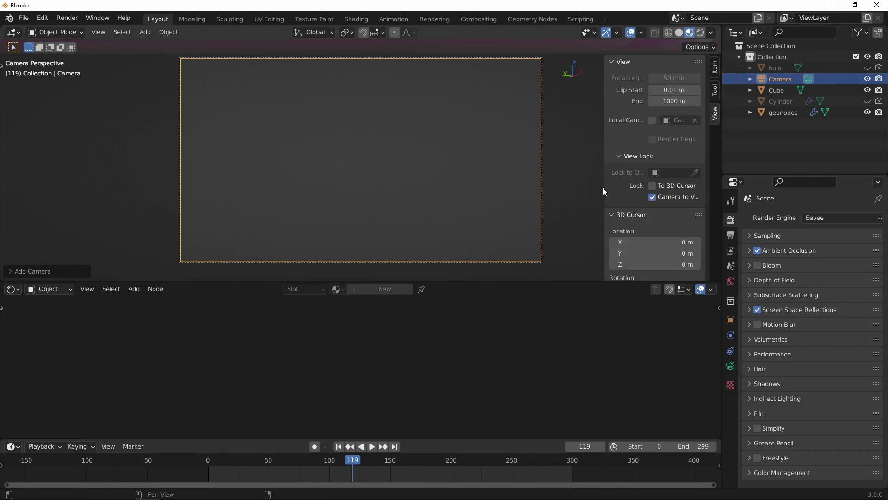
left_click_drag(603, 186, 707, 178)
middle_click_drag(504, 152, 443, 219, "ctrl")
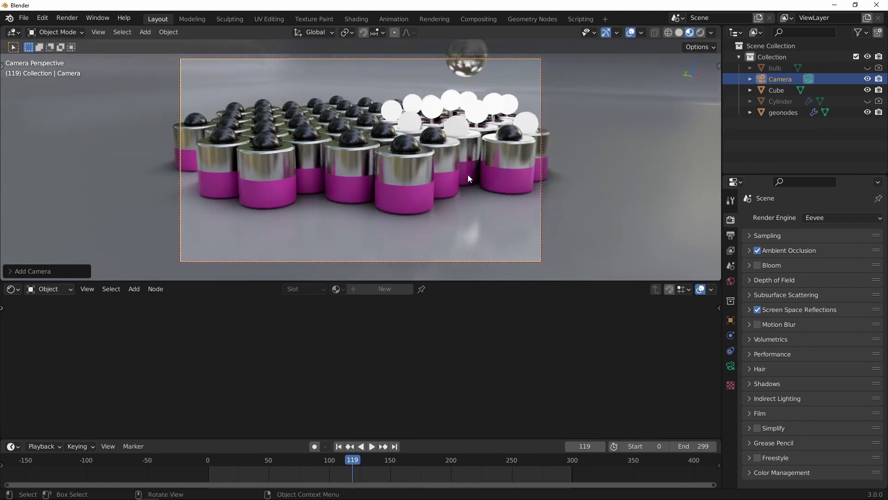
mouse_move(468, 174)
middle_mouse_down()
mouse_move(459, 197)
mouse_move(483, 136)
mouse_move(479, 177)
middle_mouse_up()
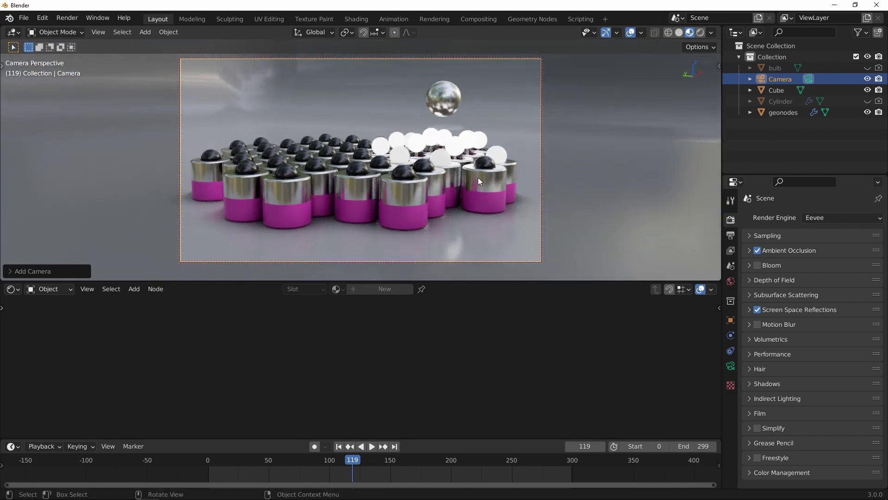
Step: In the camera's settings, enable depth of field and set the viewport passepartout to 1.000
left_click(807, 81)
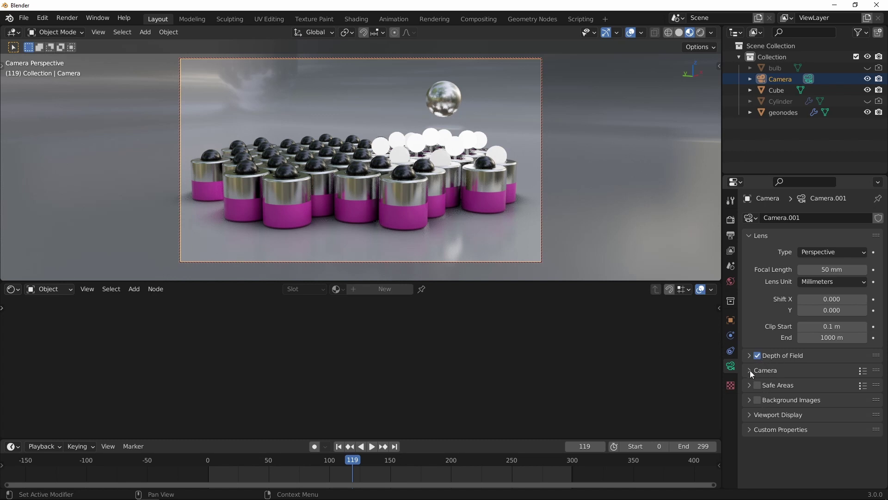
left_click(749, 415)
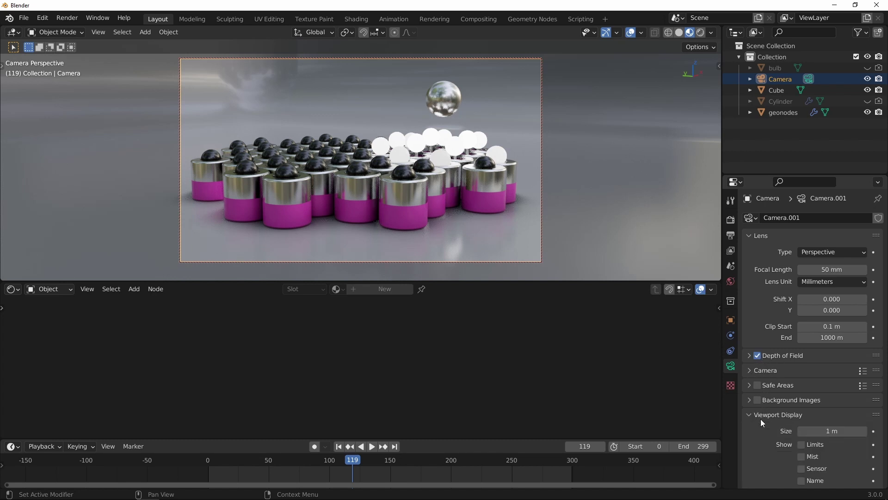
scroll(763, 324, "down", 2)
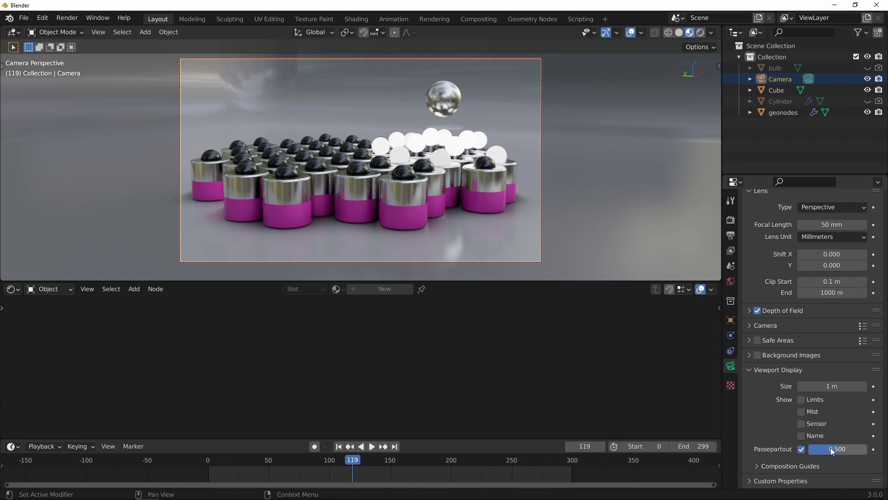
left_click_drag(833, 448, 867, 448)
Step: Reframe the camera closer to the cylinders from a slightly rotated angle
scroll(532, 126, "up", 1)
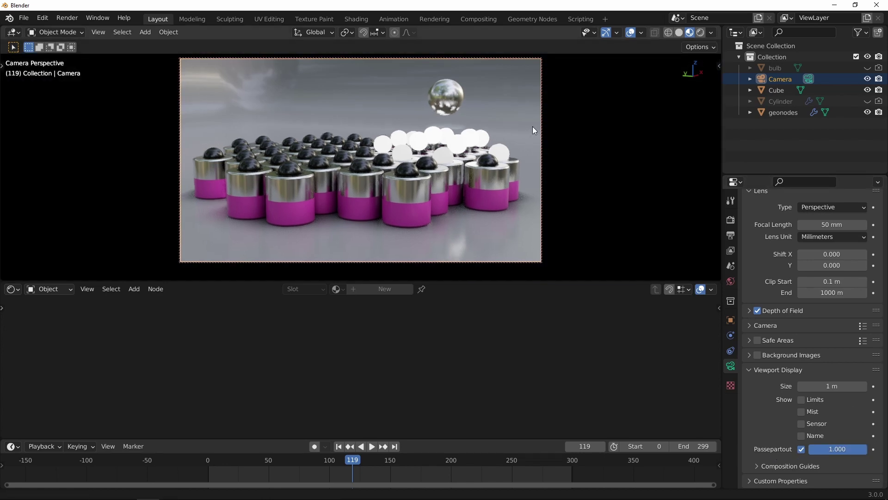
mouse_move(532, 126)
middle_mouse_down("shift")
mouse_move(530, 138)
mouse_move(484, 129)
mouse_move(516, 132)
middle_mouse_up("shift")
scroll(532, 130, "up", 1)
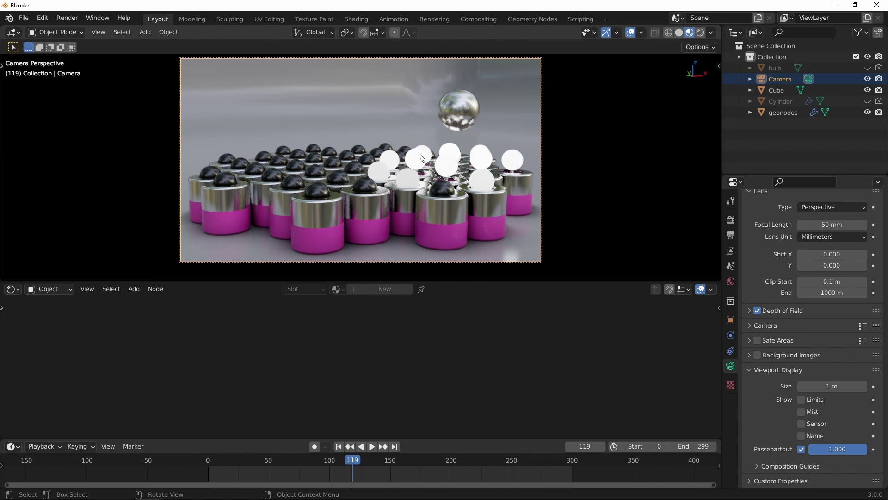
middle_click_drag(432, 140, 553, 164)
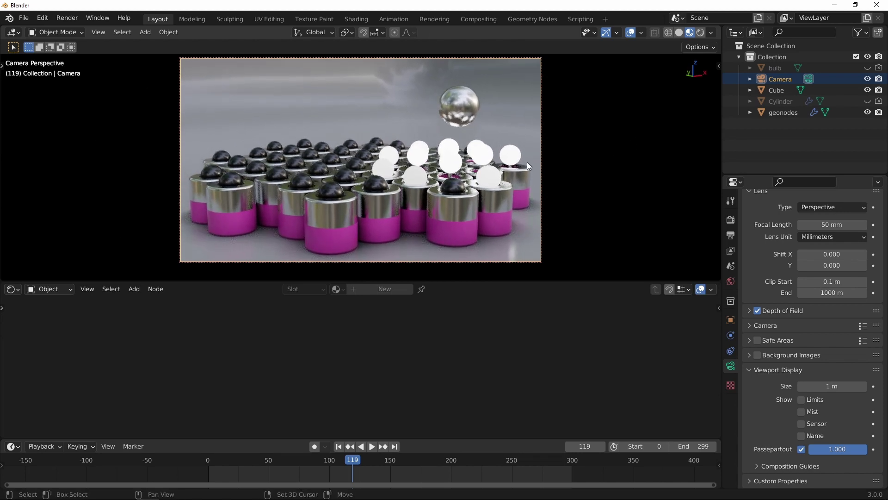
Step: Collapse the camera's viewport display settings and set its depth of field F-Stop to 0.2
left_click(748, 370)
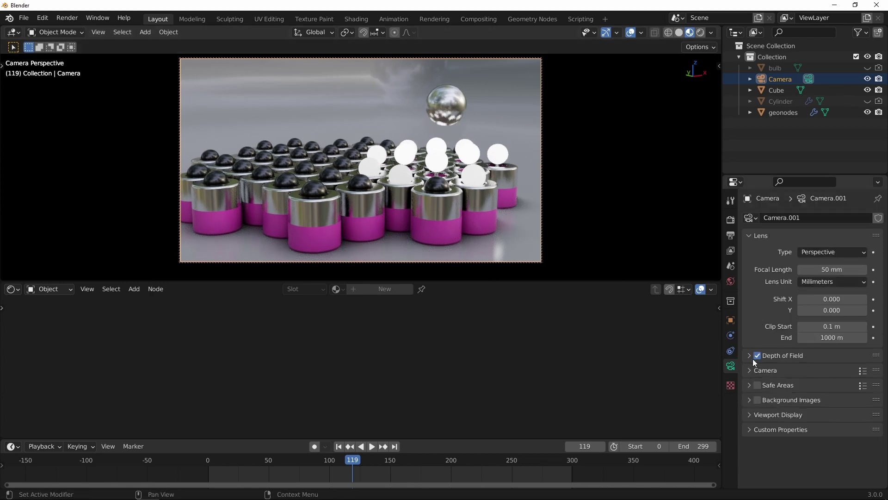
left_click(764, 359)
scroll(763, 259, "down", 3)
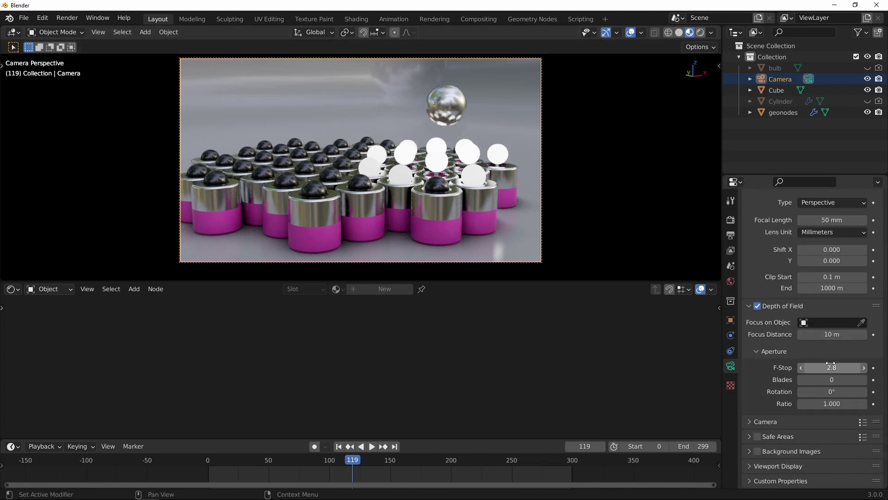
type("0.2")
key("Return")
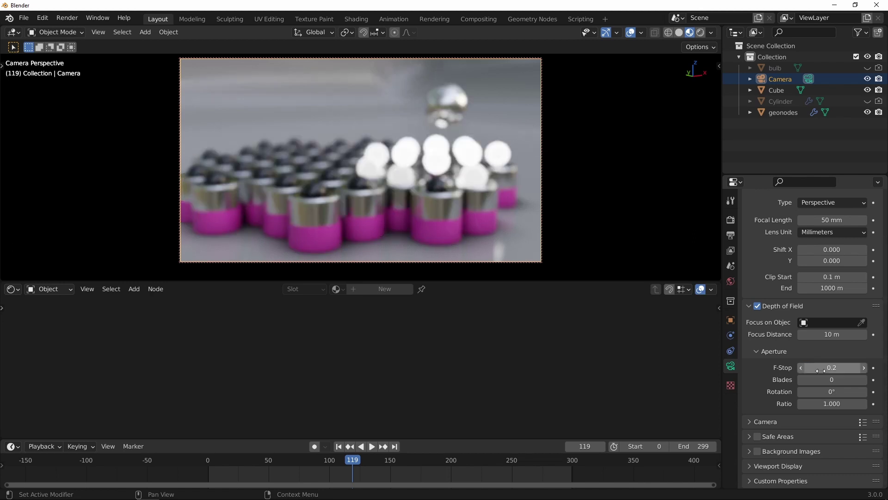
Step: Set the camera's focus distance to 18 m and bring the camera closer to the cylinders
mouse_move(832, 334)
left_mouse_down()
mouse_move(842, 336)
mouse_move(834, 343)
left_mouse_up()
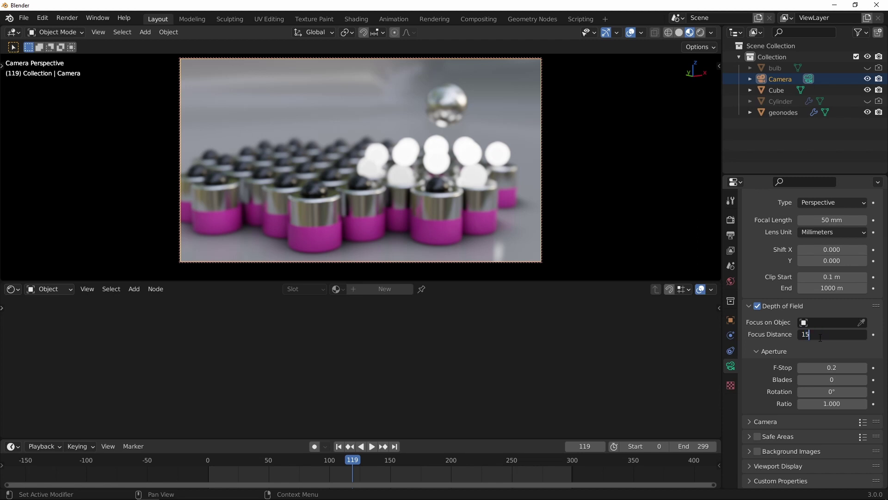
key("Return")
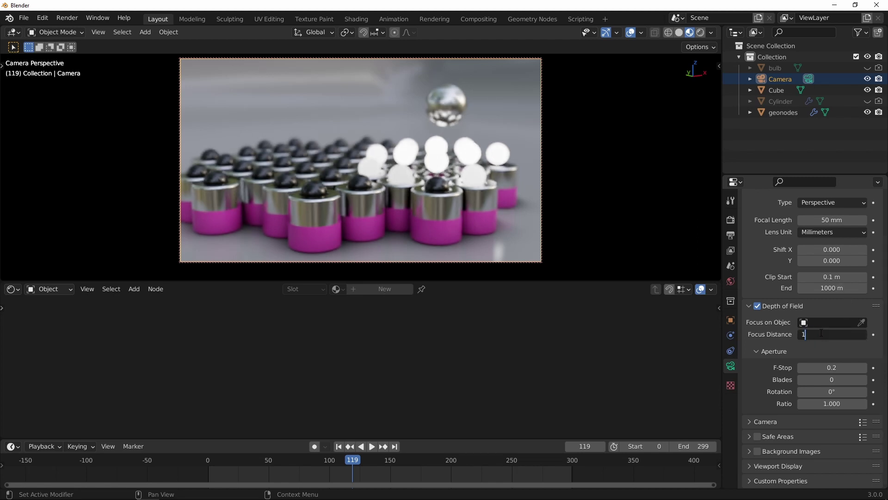
key("Return")
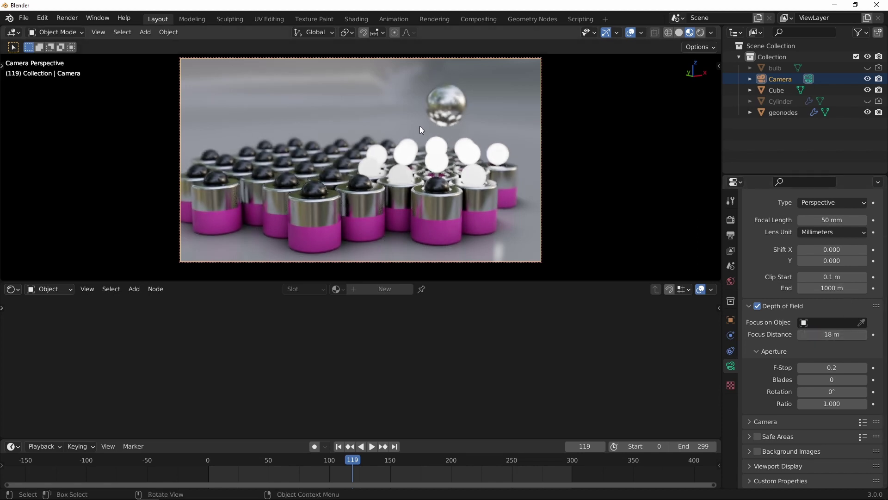
scroll(437, 120, "up", 5)
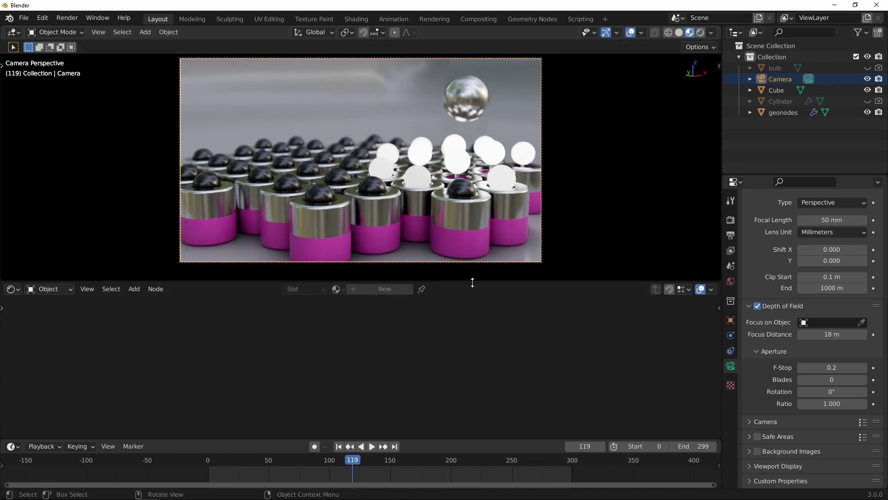
Step: Enlarge the 3D viewport and play the animation through the camera, stopping it at frame 289
left_click_drag(473, 282, 472, 328)
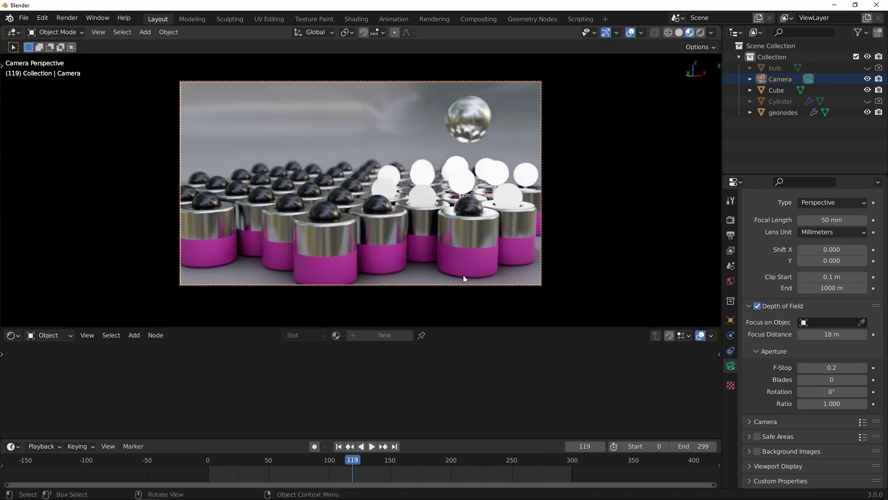
key("space")
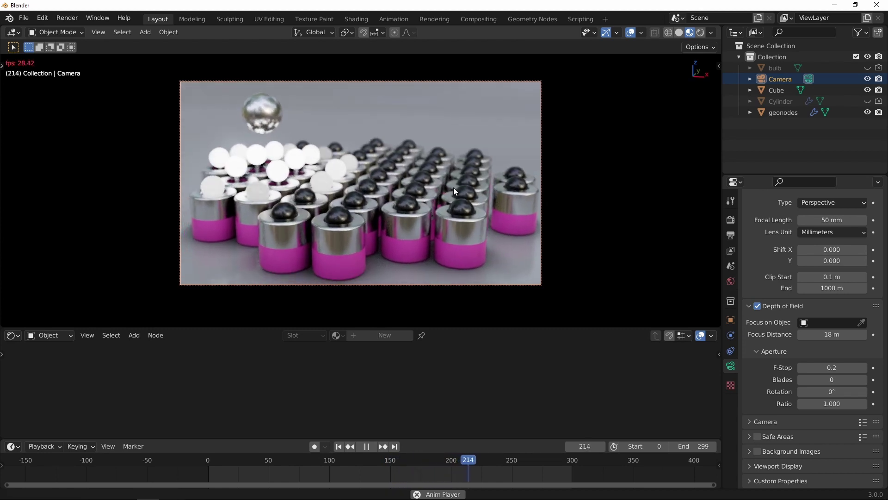
left_click(371, 447)
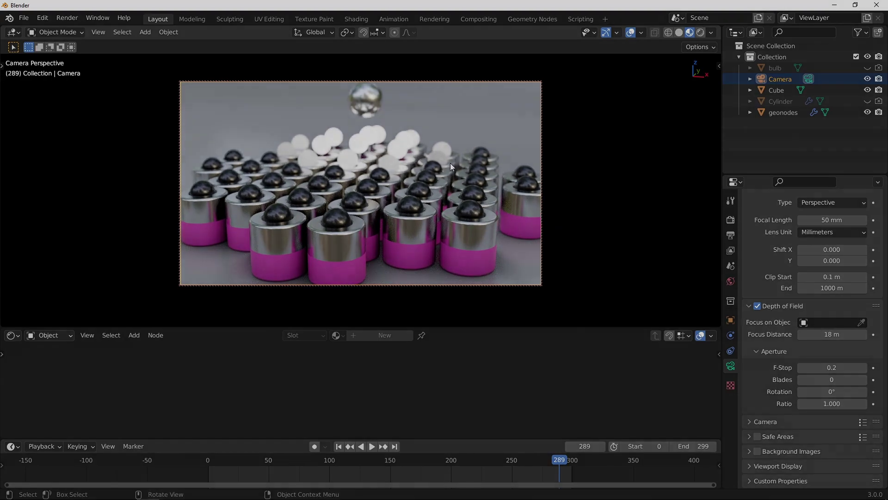